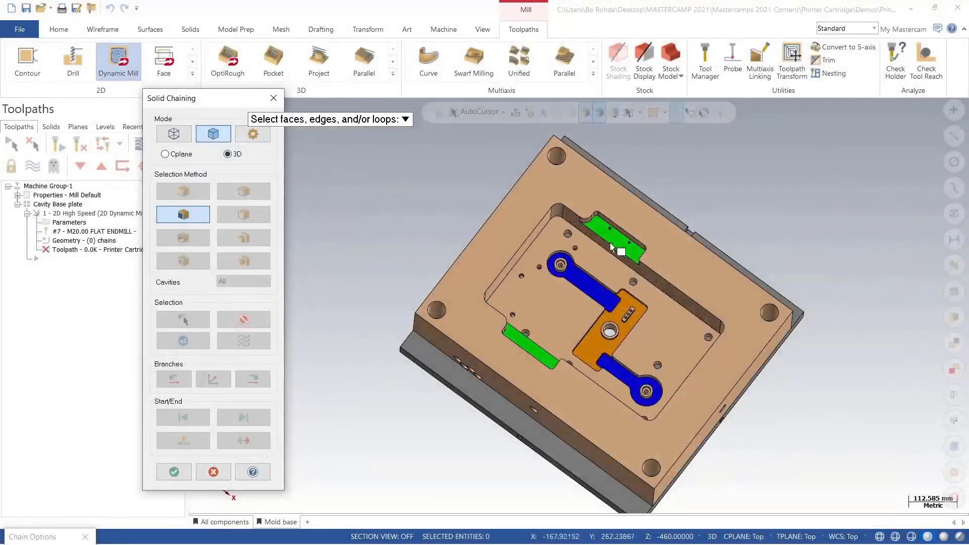
Step: Select the upper green pocket floor as the automatic region, preview its chains, and generate the Dynamic Mill toolpath
scroll(611, 247, "up", 5)
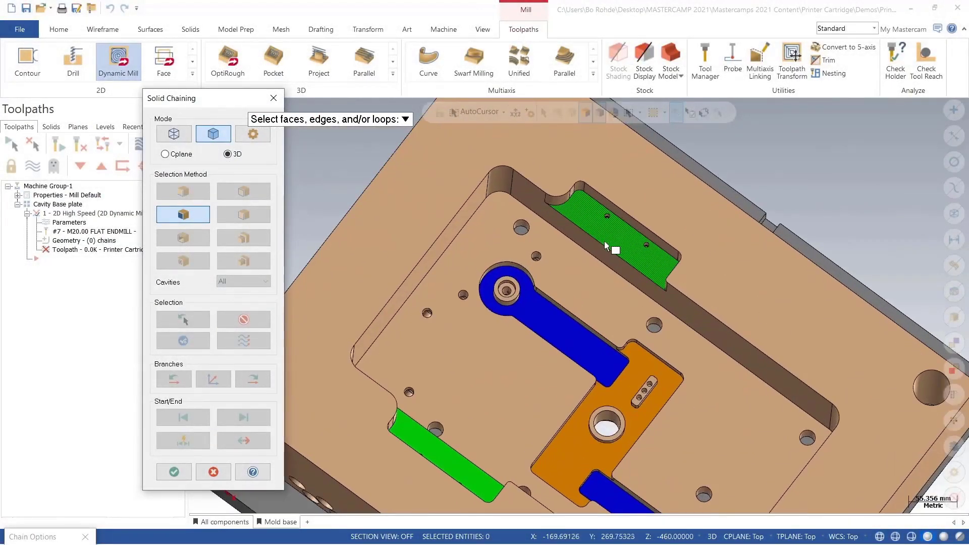
left_click(620, 241)
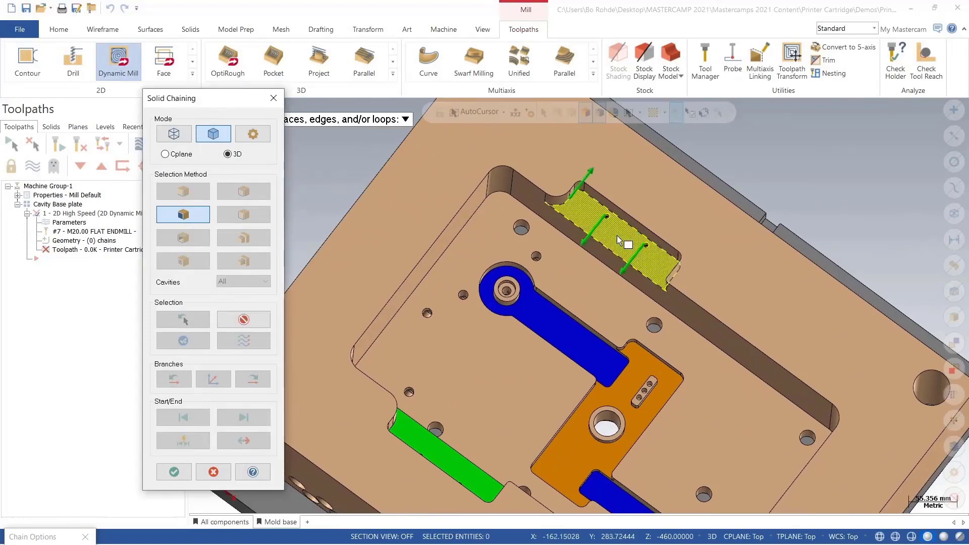
left_click(174, 472)
left_click(164, 406)
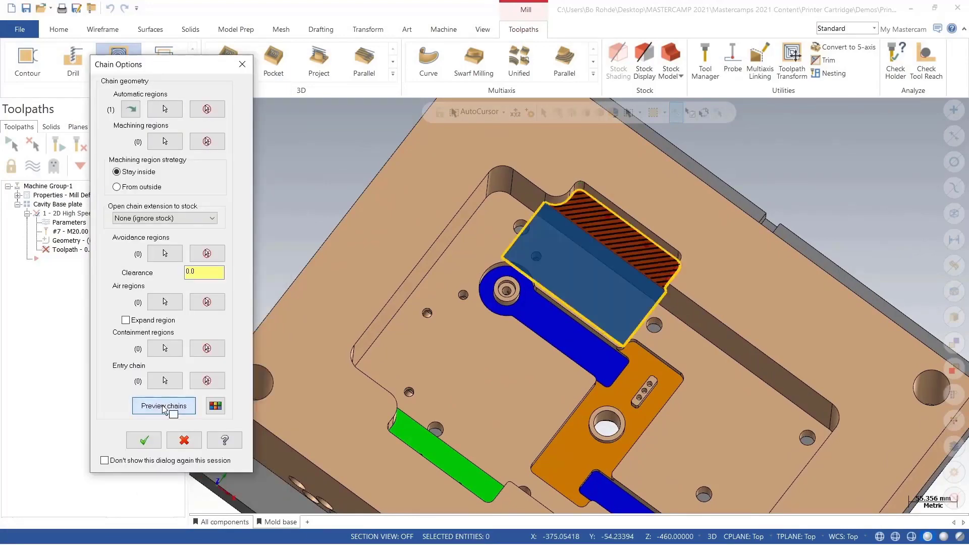
key("alt+1")
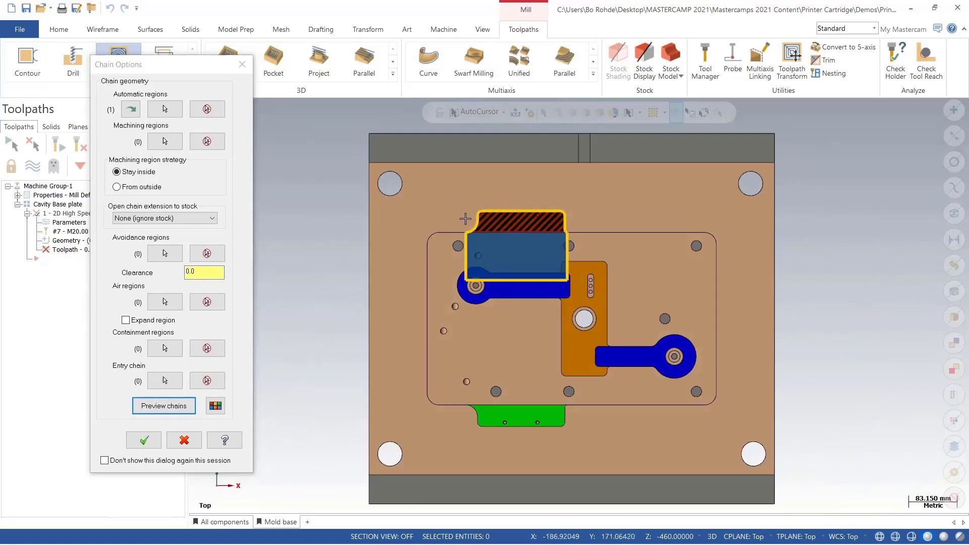
scroll(466, 219, "up", 3)
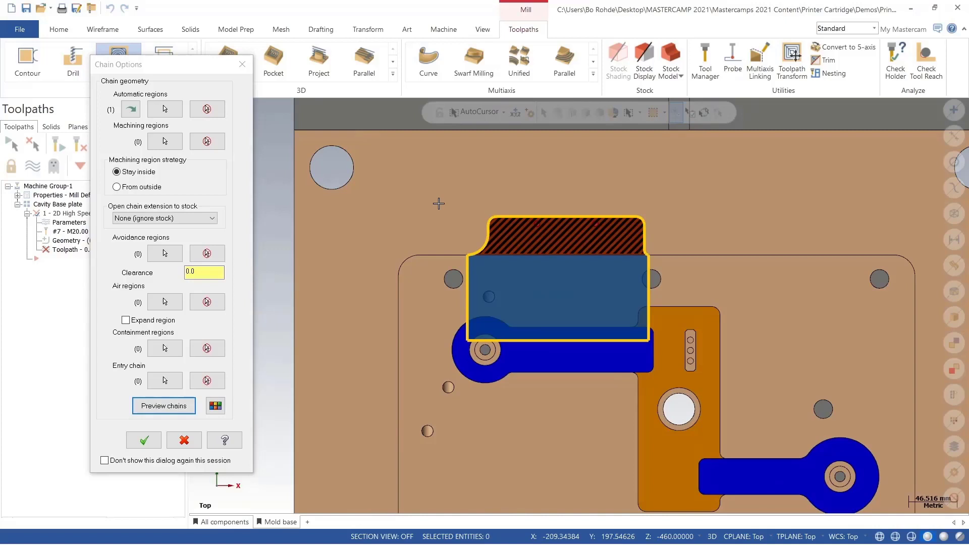
key("Return")
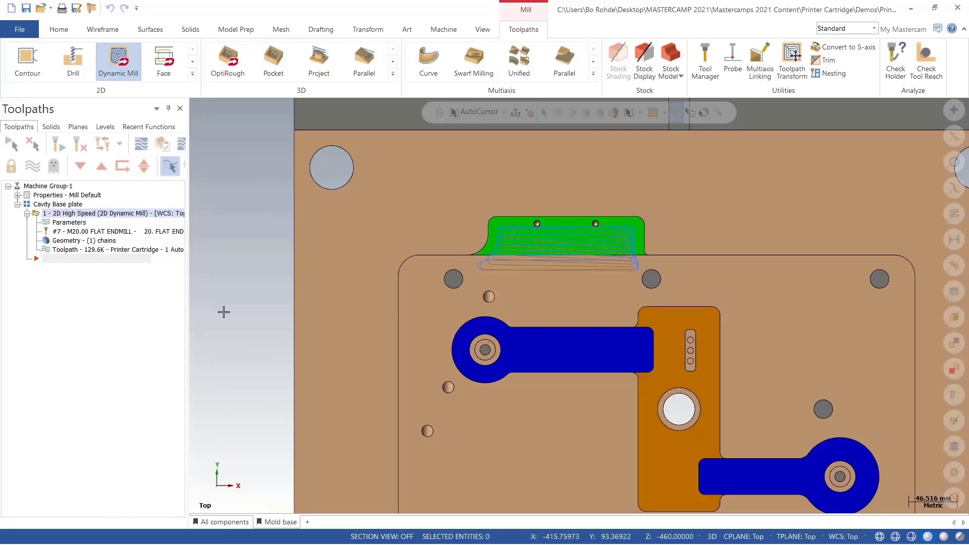
Step: Create a new Dynamic Mill toolpath using the left blue arm face as its automatic region
scroll(542, 410, "up", 1)
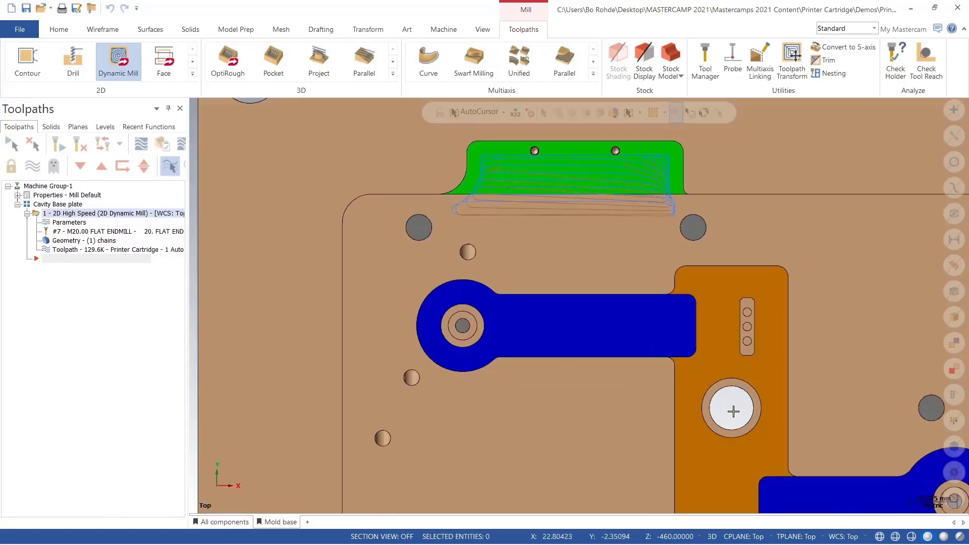
left_click(116, 70)
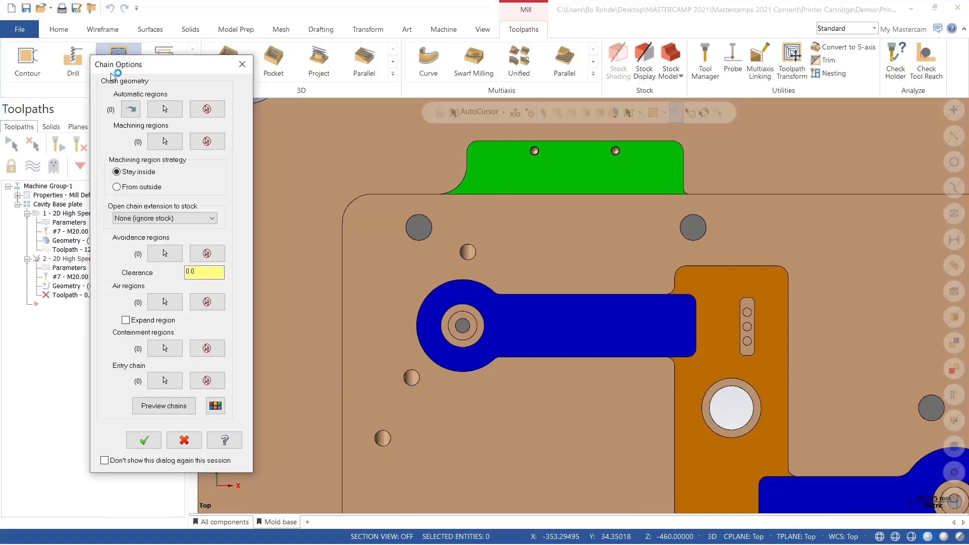
left_click(165, 110)
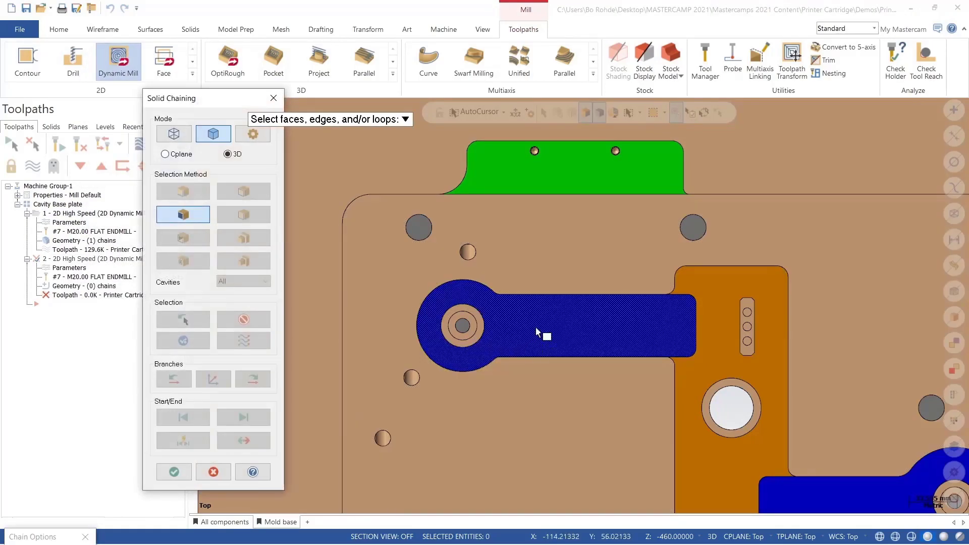
left_click(537, 332)
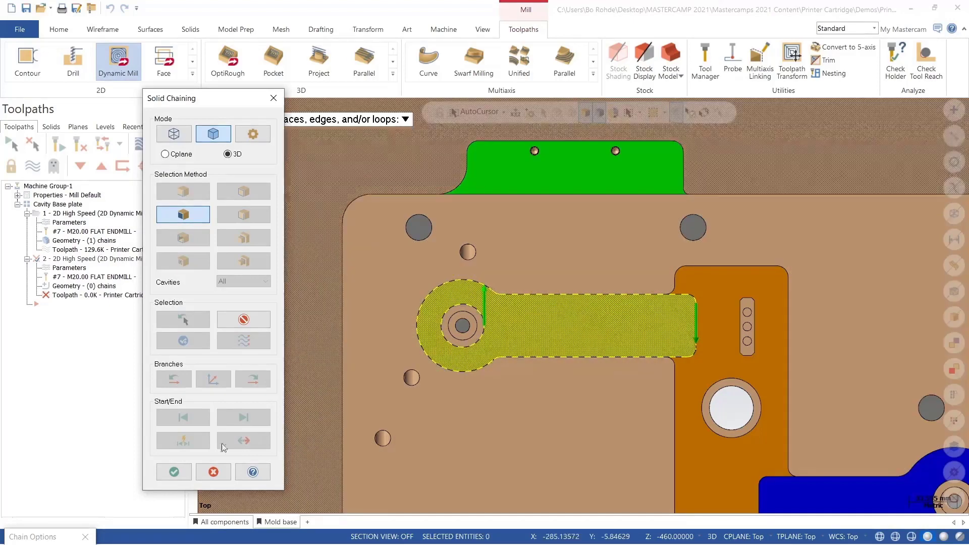
left_click(174, 471)
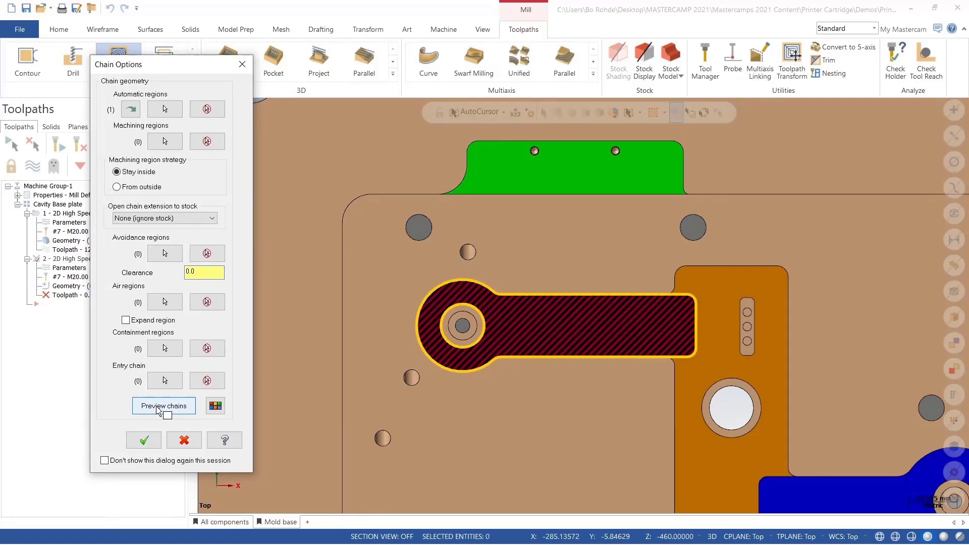
left_click(144, 440)
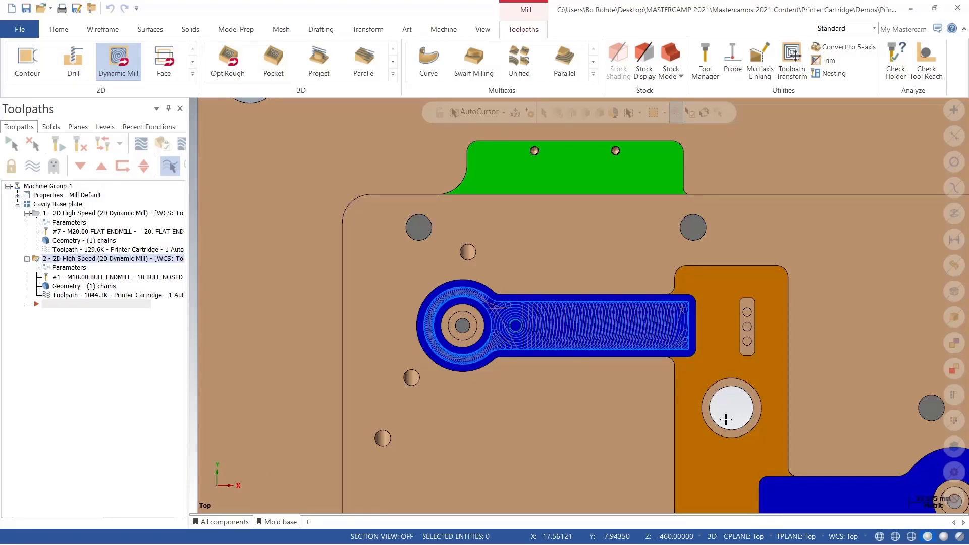
Step: Create another Dynamic Mill toolpath using the central orange face as its automatic region
left_click(162, 109)
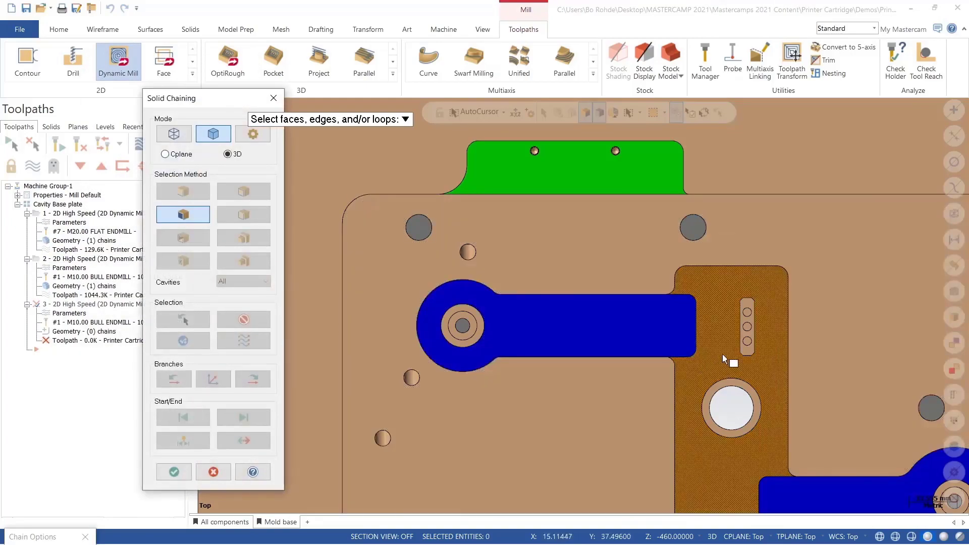
left_click(726, 360)
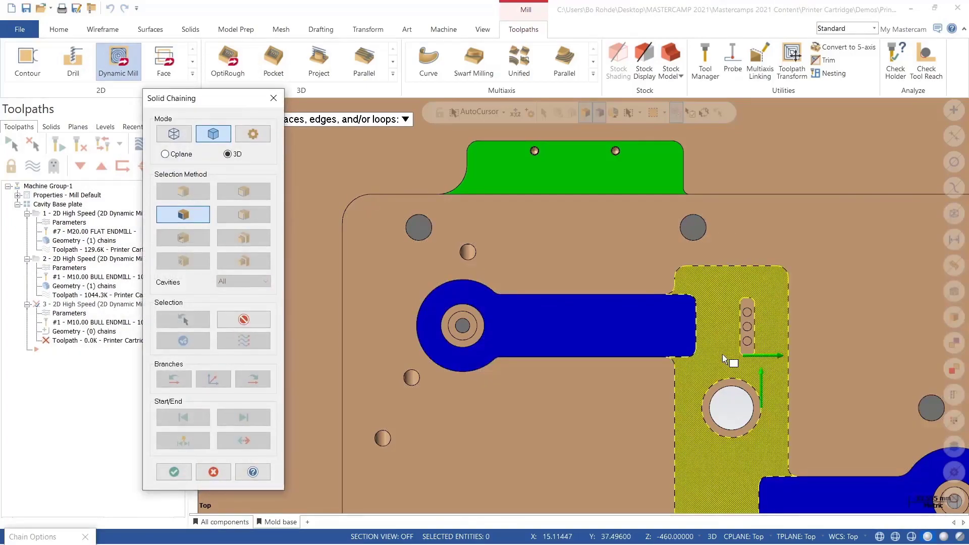
scroll(627, 263, "down", 3)
scroll(594, 231, "down", 1)
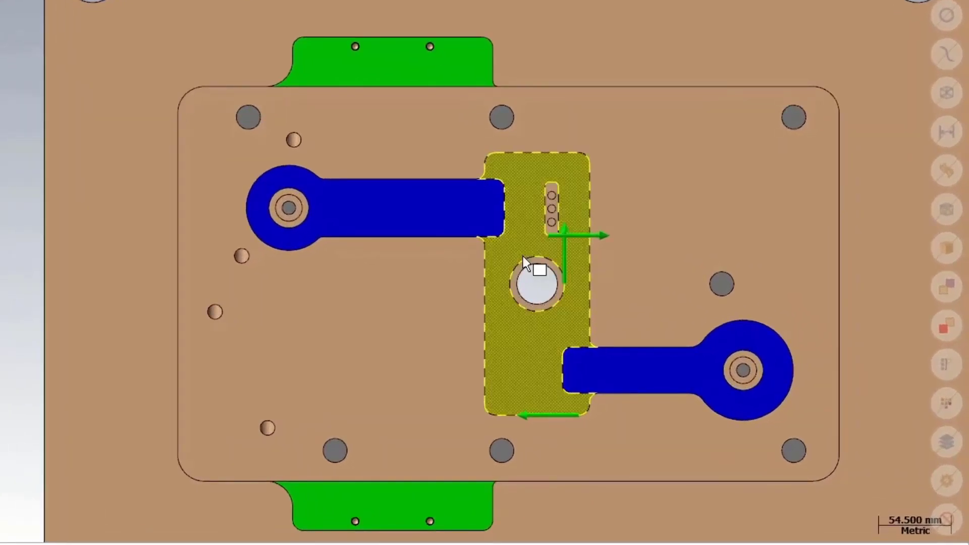
left_click(537, 282)
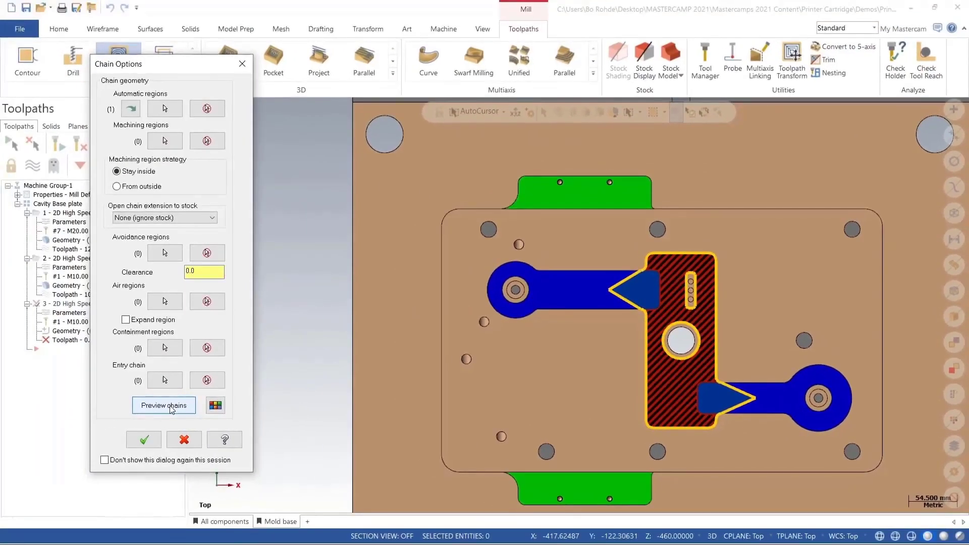
left_click(144, 440)
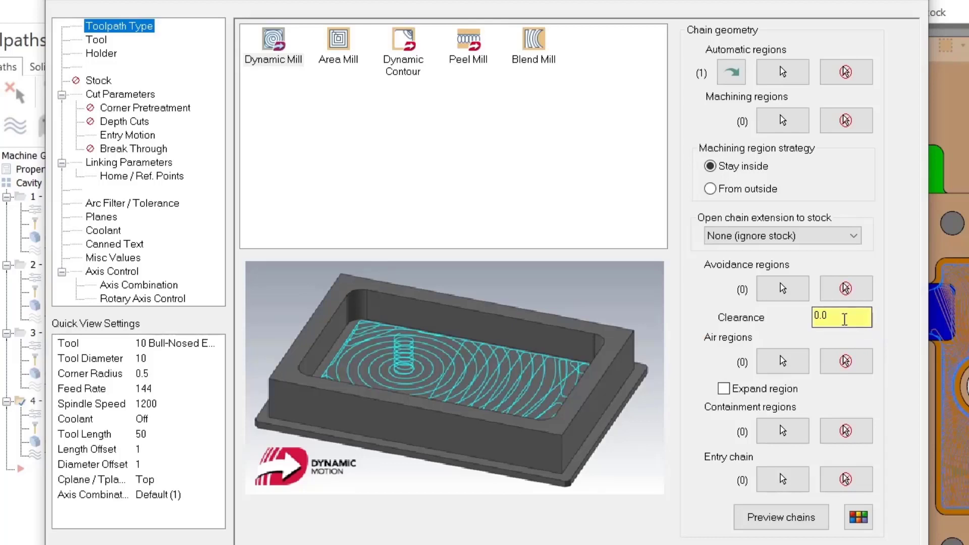
Step: Set the avoidance clearance to 1.0, preview the chains, and accept the toolpath
left_click_drag(844, 318, 803, 319)
type("1")
left_click(777, 515)
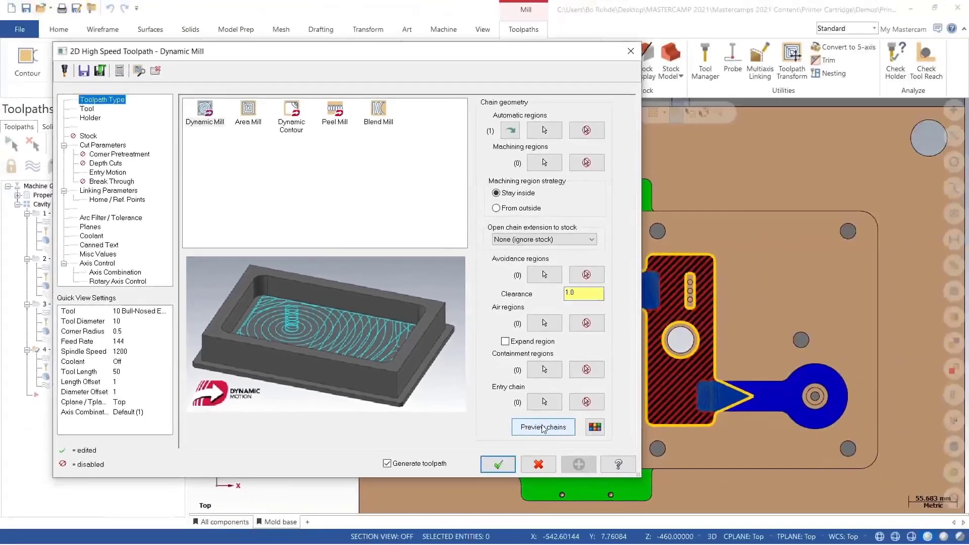
left_click_drag(508, 55, 458, 51)
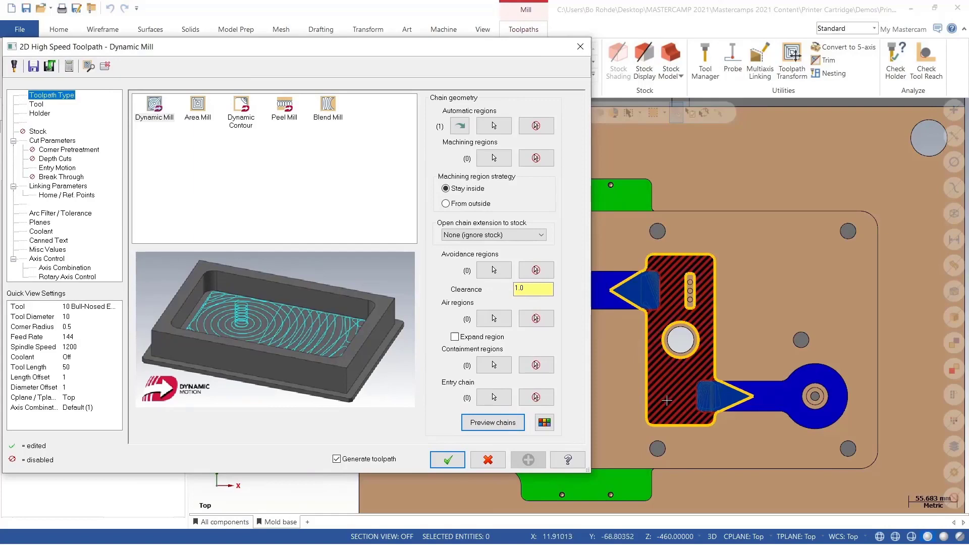
left_click(447, 460)
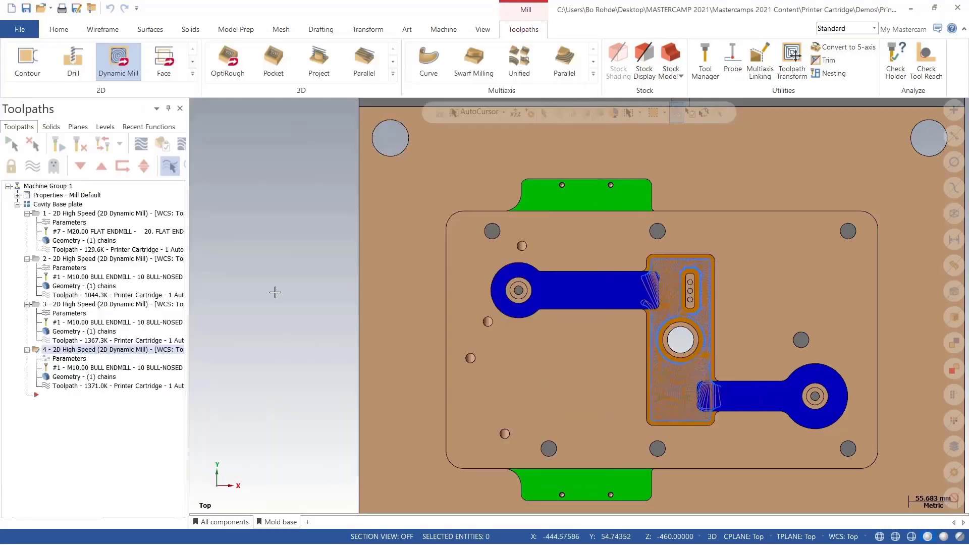
Step: Backplot the selected toolpath to review its motion
left_click(142, 145)
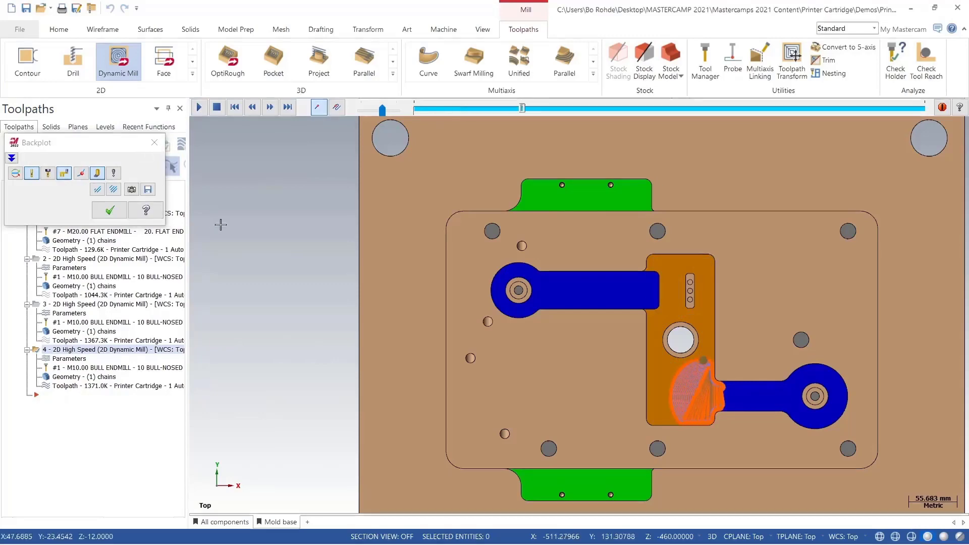
left_click_drag(382, 110, 397, 110)
scroll(683, 337, "up", 3)
scroll(684, 337, "up", 6)
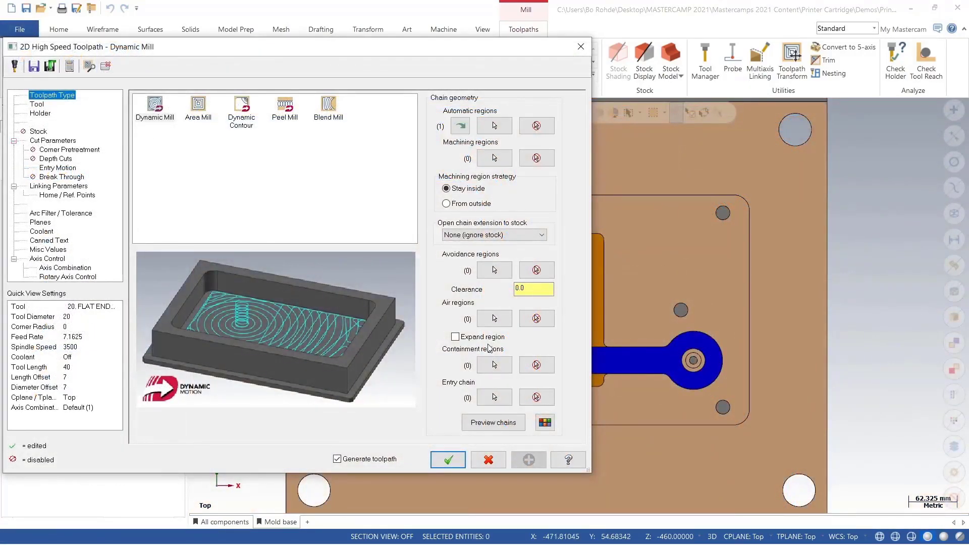
Step: Preview the upper pocket toolpath's chains and inspect the region boundary at the pocket corner
left_click(494, 423)
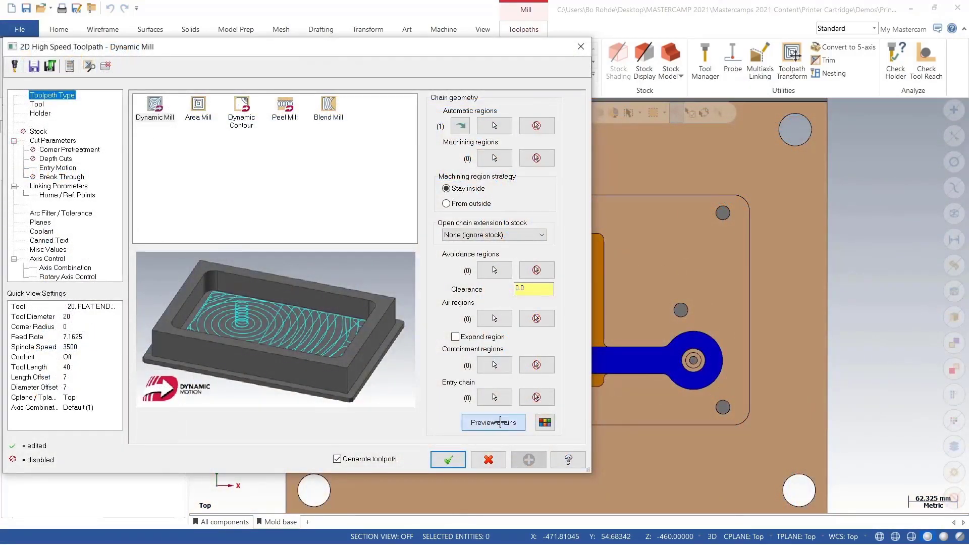
left_click_drag(471, 53, 170, 59)
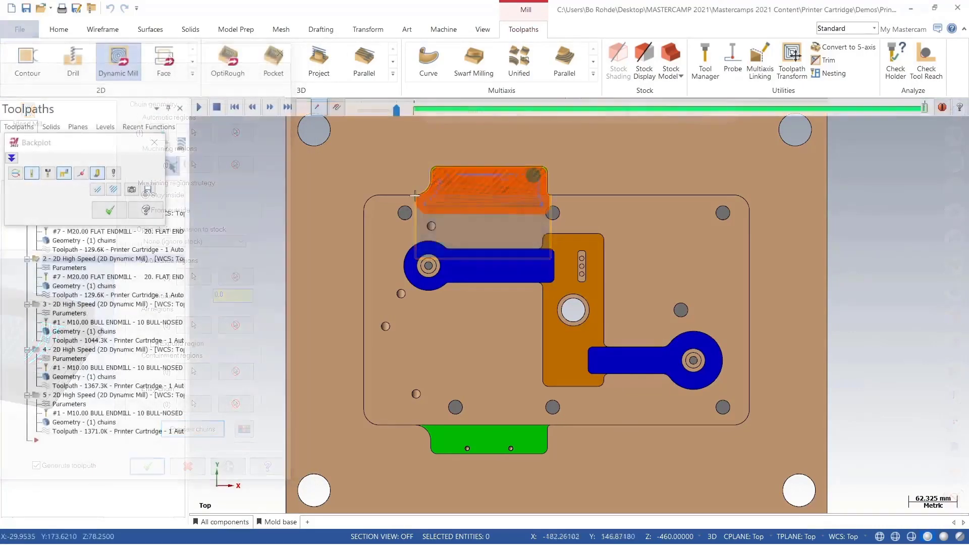
scroll(420, 195, "up", 3)
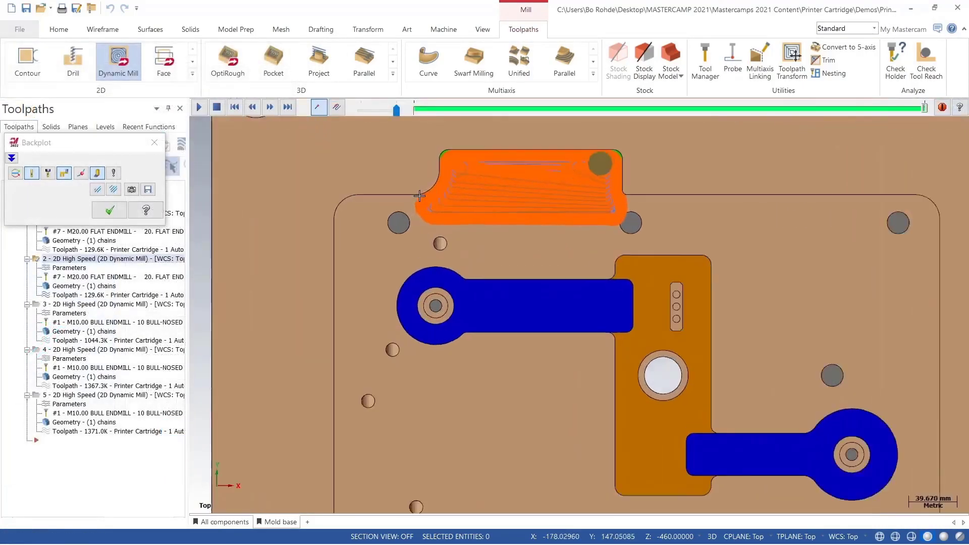
scroll(420, 195, "up", 6)
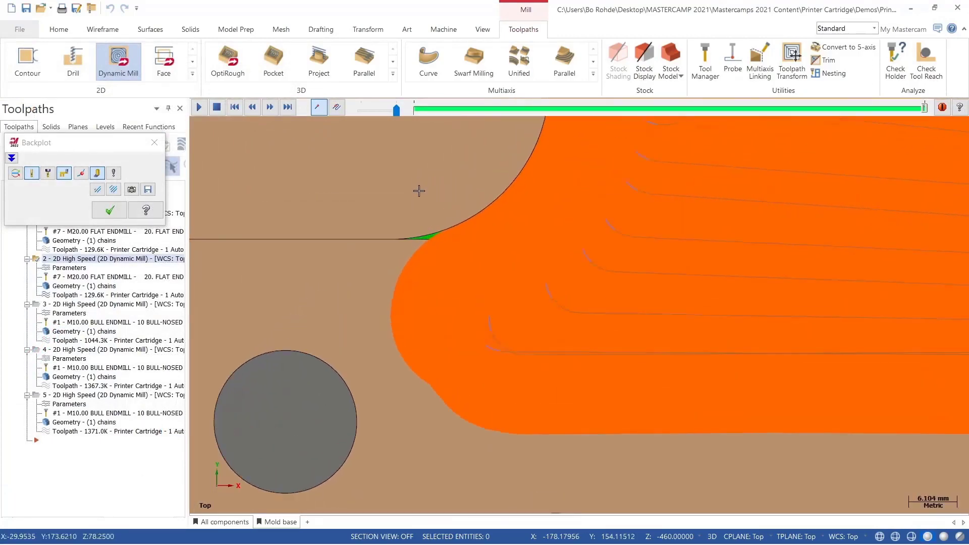
scroll(419, 191, "up", 1)
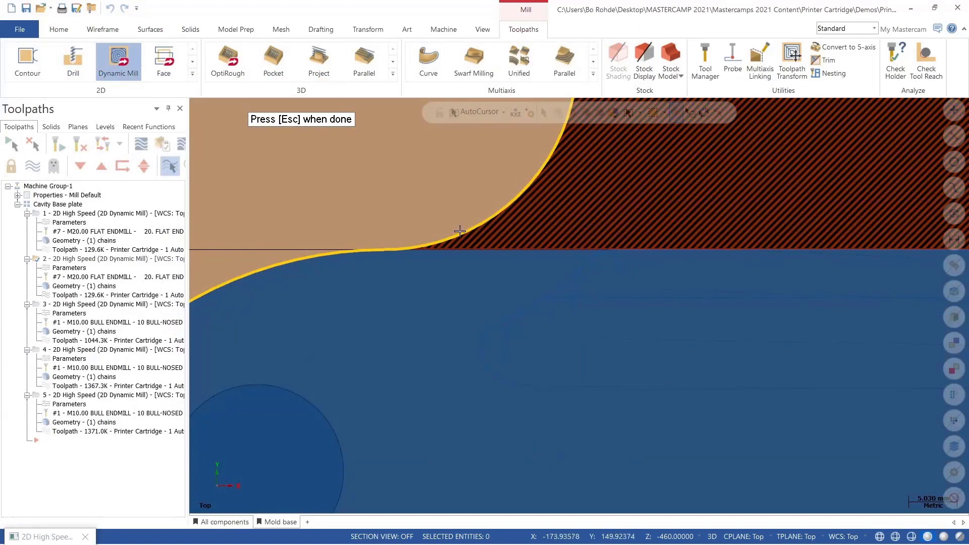
scroll(454, 225, "down", 5)
scroll(447, 215, "down", 5)
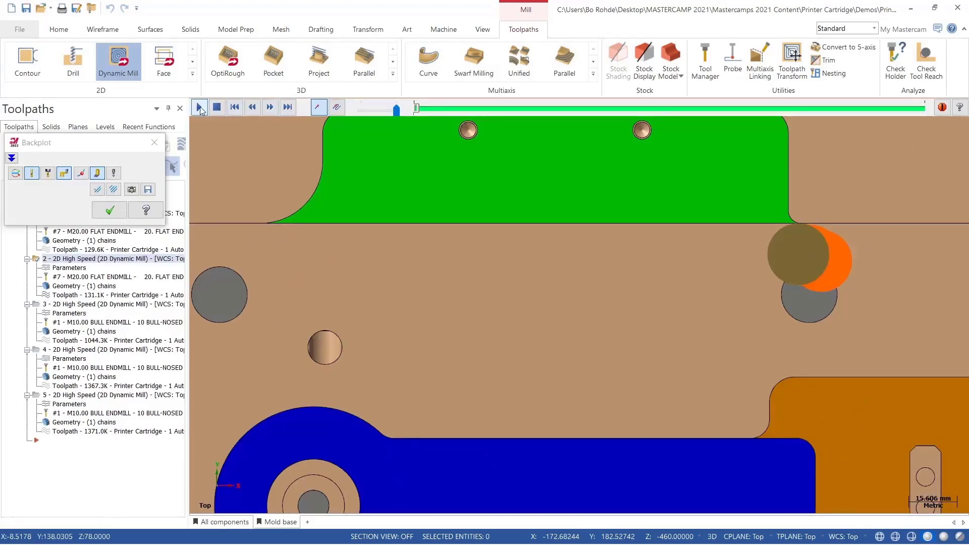
Step: Backplot the upper pocket toolpath and inspect the cut near the pocket corner
left_click(199, 107)
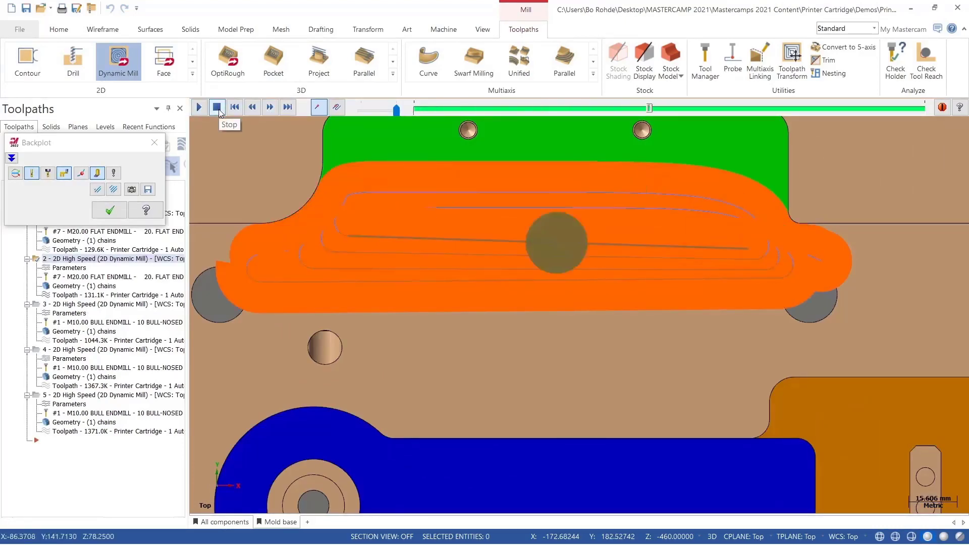
left_click(217, 107)
scroll(232, 220, "up", 1)
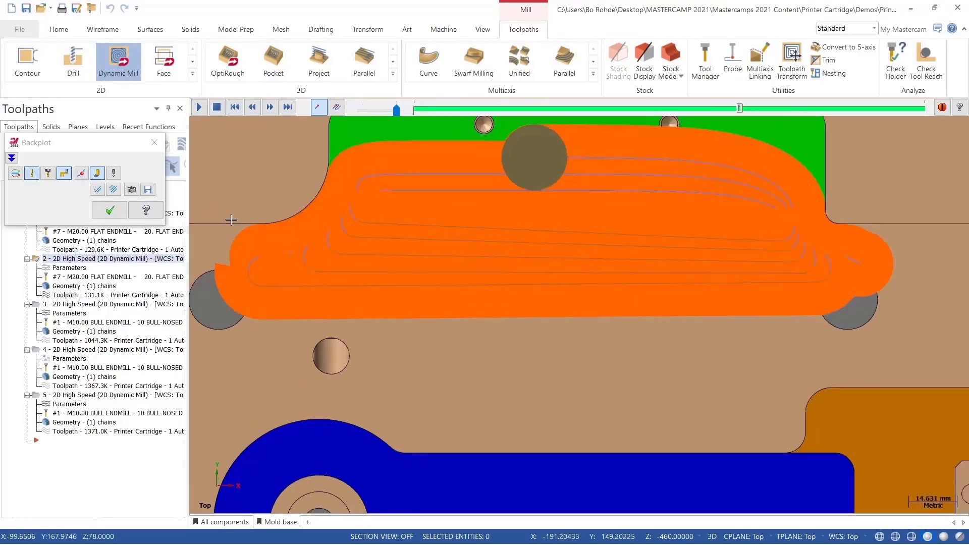
scroll(231, 220, "up", 4)
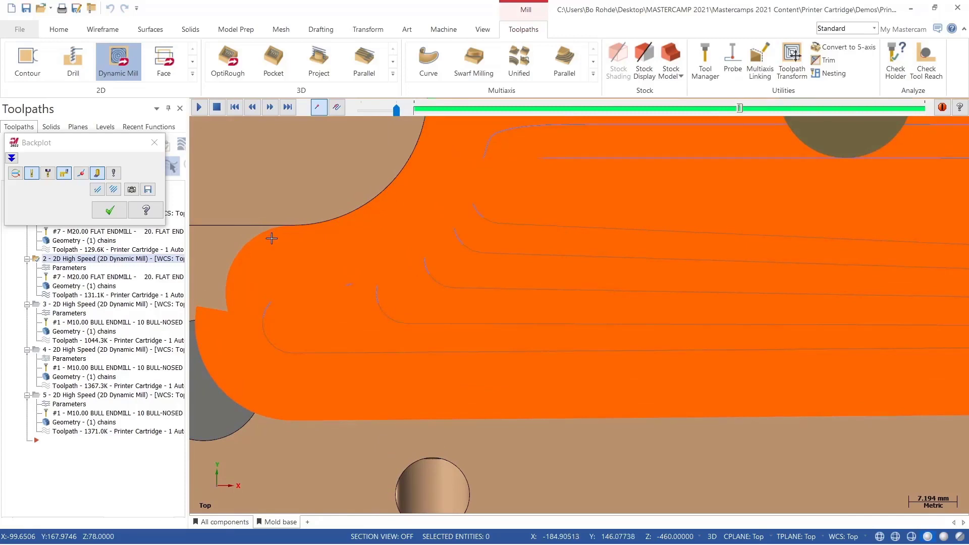
scroll(310, 245, "down", 3)
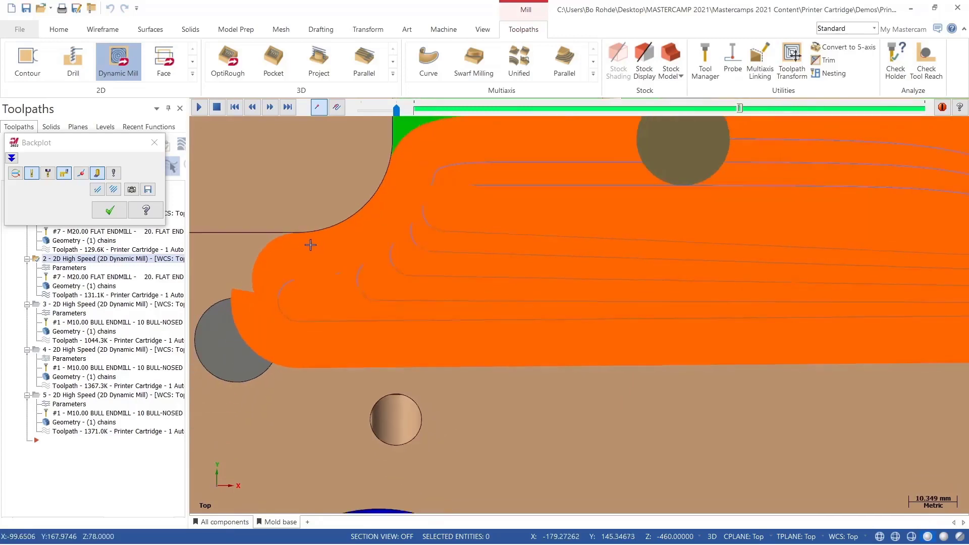
scroll(310, 245, "down", 2)
scroll(325, 240, "down", 2)
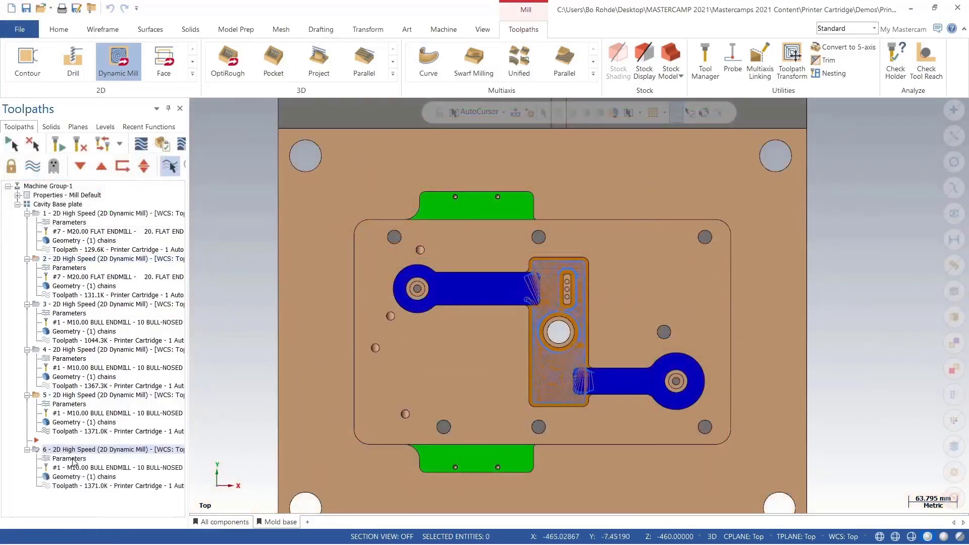
Step: Open toolpath 6's parameters and convert its automatic regions into separate machining, avoidance and air regions
left_click(70, 458)
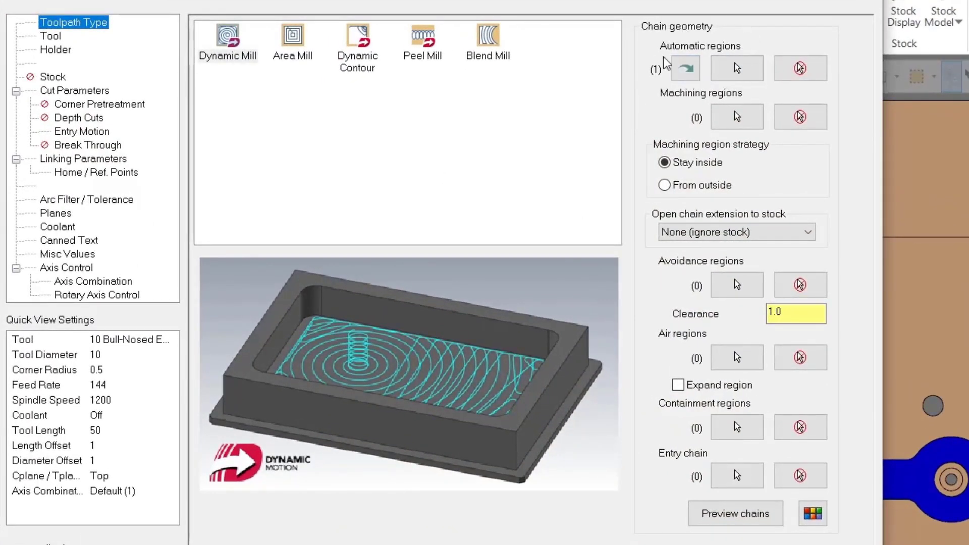
left_click(687, 70)
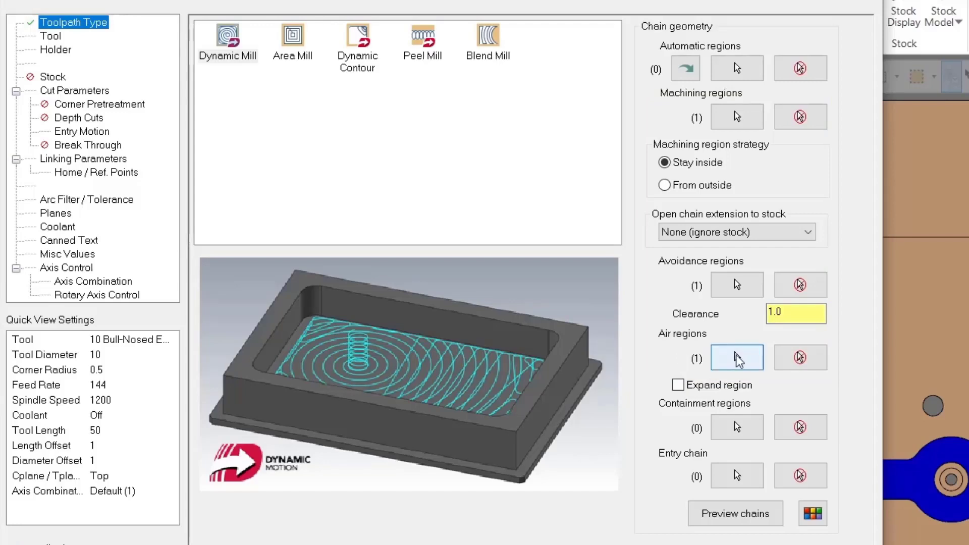
Step: Delete the second Edges chain from the air regions and close the toolpath dialog
left_click(738, 357)
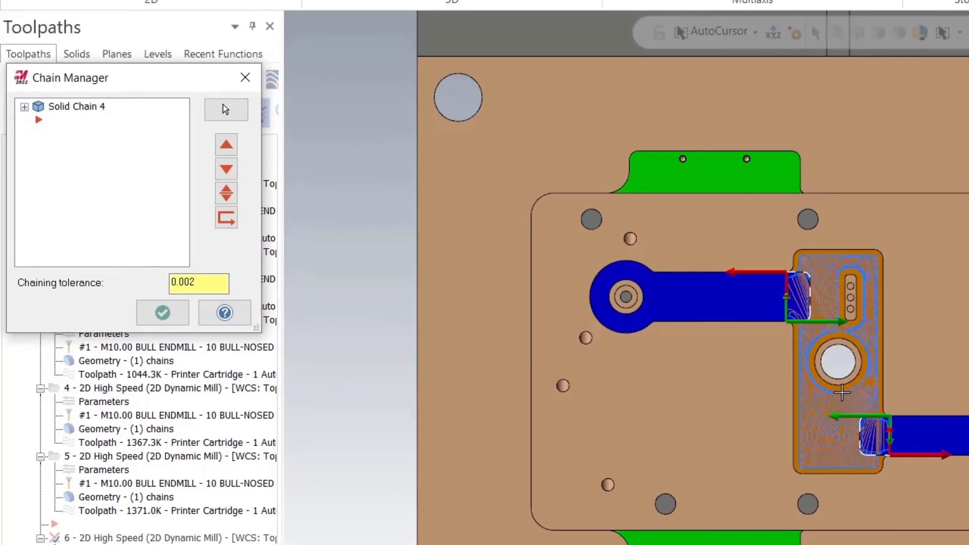
left_click(24, 106)
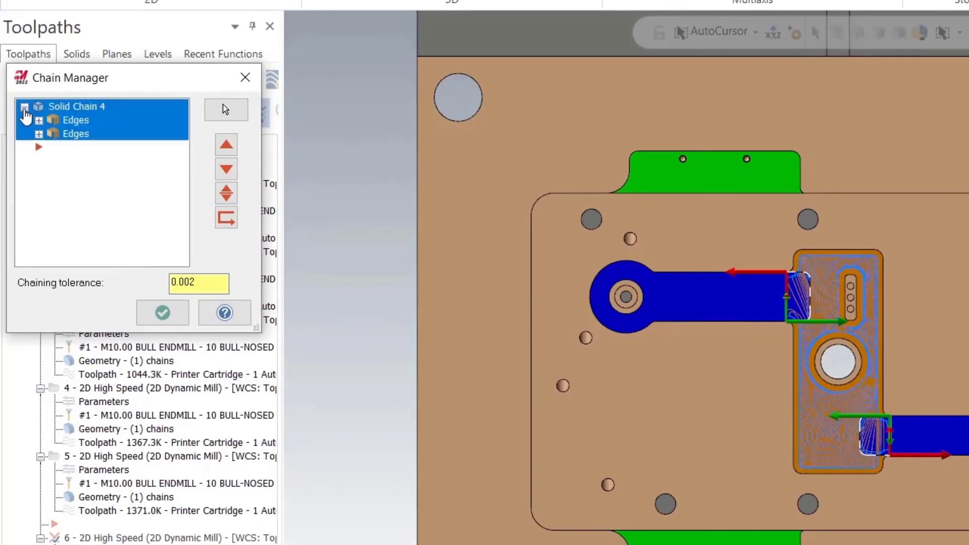
left_click(72, 134)
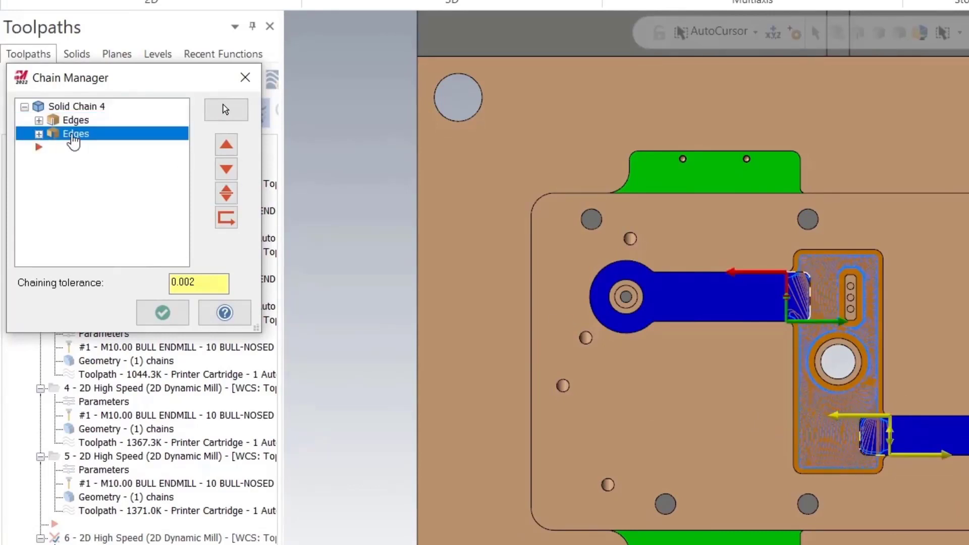
right_click(73, 141)
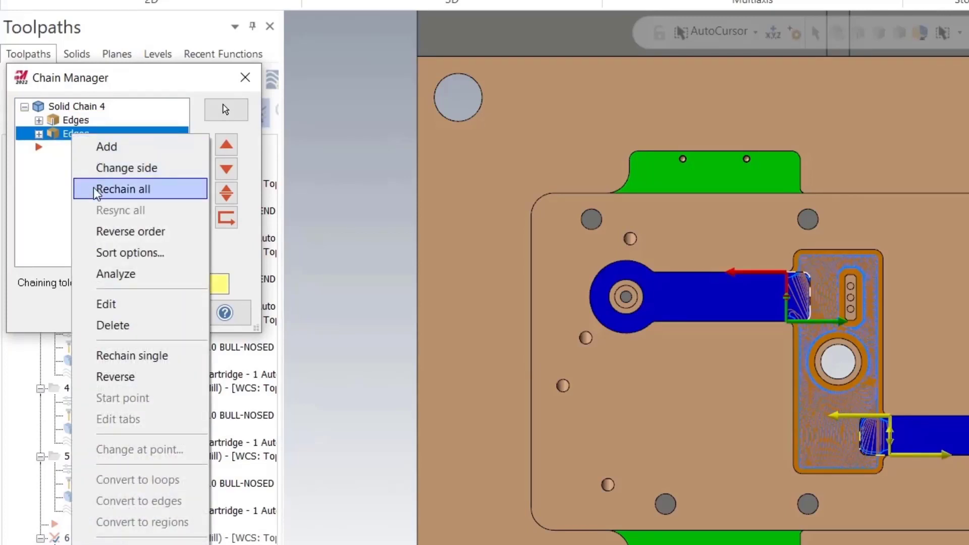
left_click(112, 325)
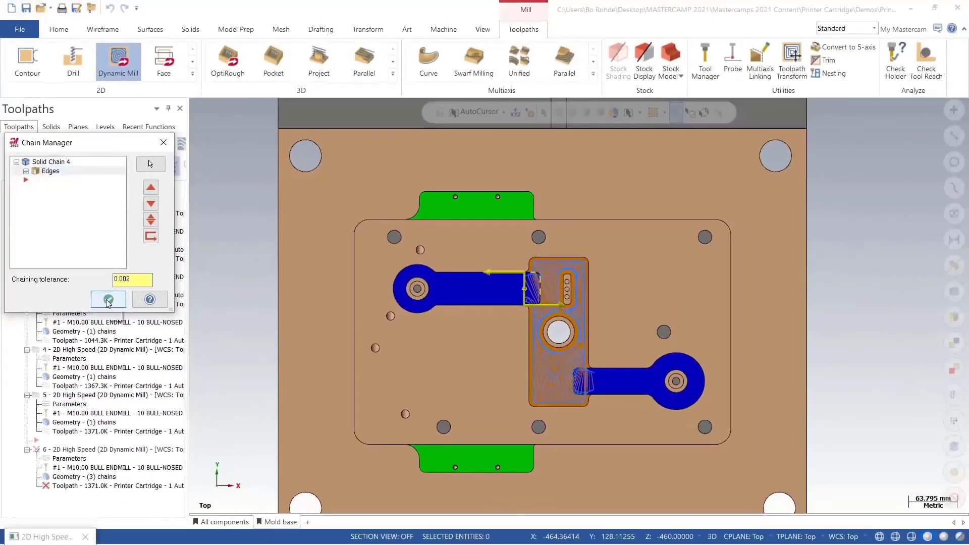
left_click(116, 302)
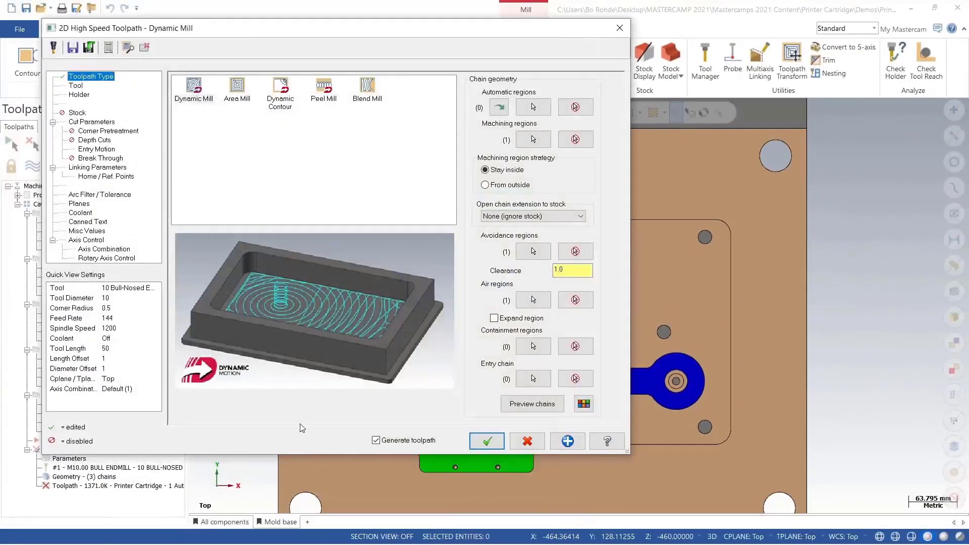
left_click(522, 412)
left_click(144, 48)
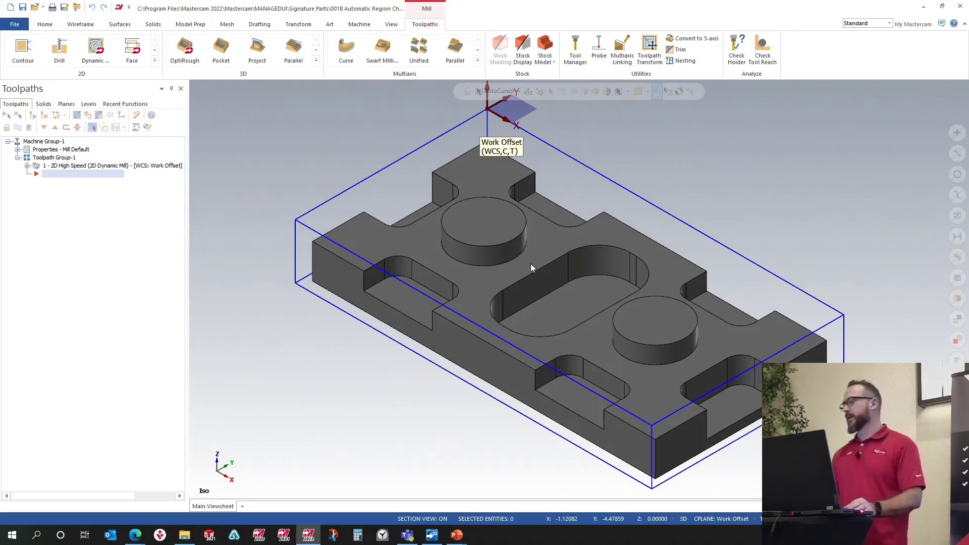
left_click(312, 204)
mouse_move(324, 158)
middle_mouse_down()
mouse_move(314, 193)
mouse_move(322, 176)
middle_mouse_up()
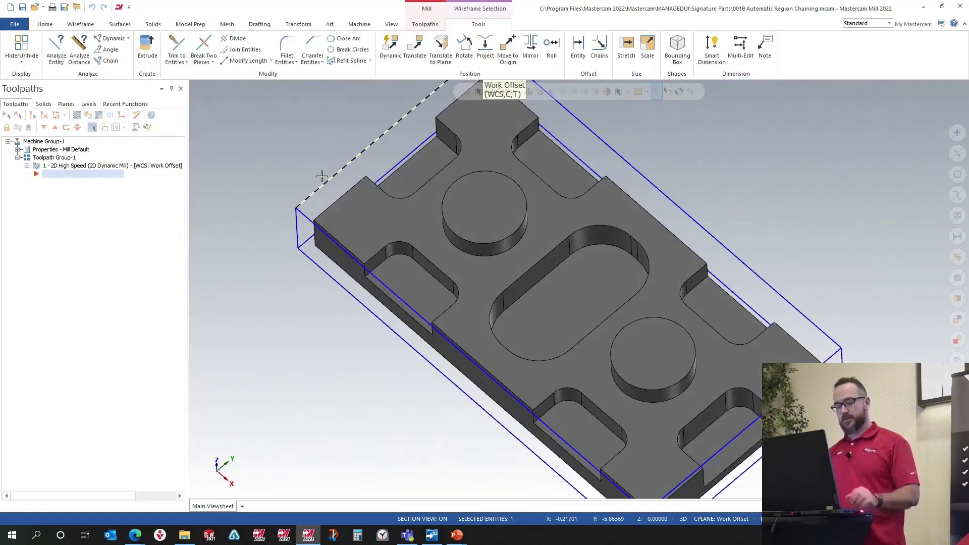
left_click(322, 176)
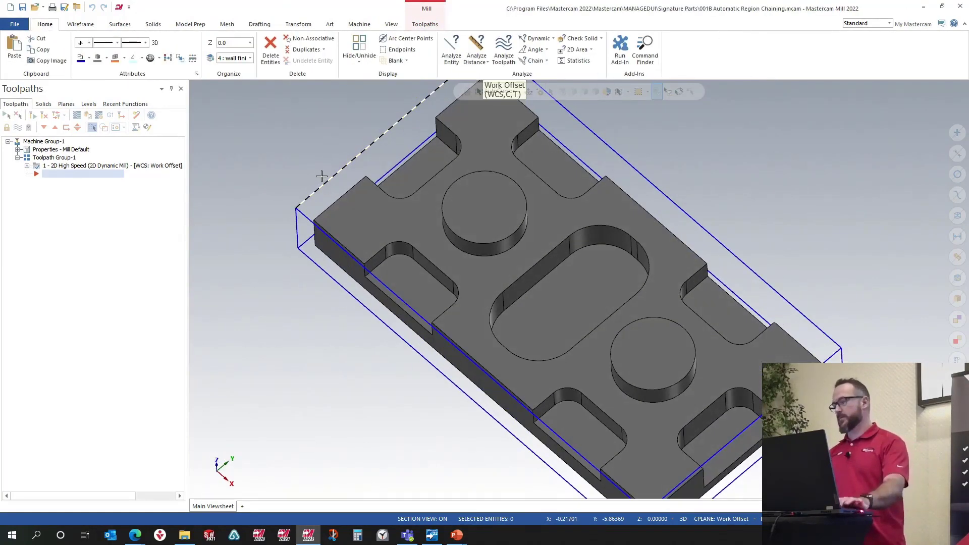
Step: Start a 2D Dynamic Mill toolpath and pick the eight pocket floors of the solid as automatic regions
left_click(425, 24)
left_click(96, 51)
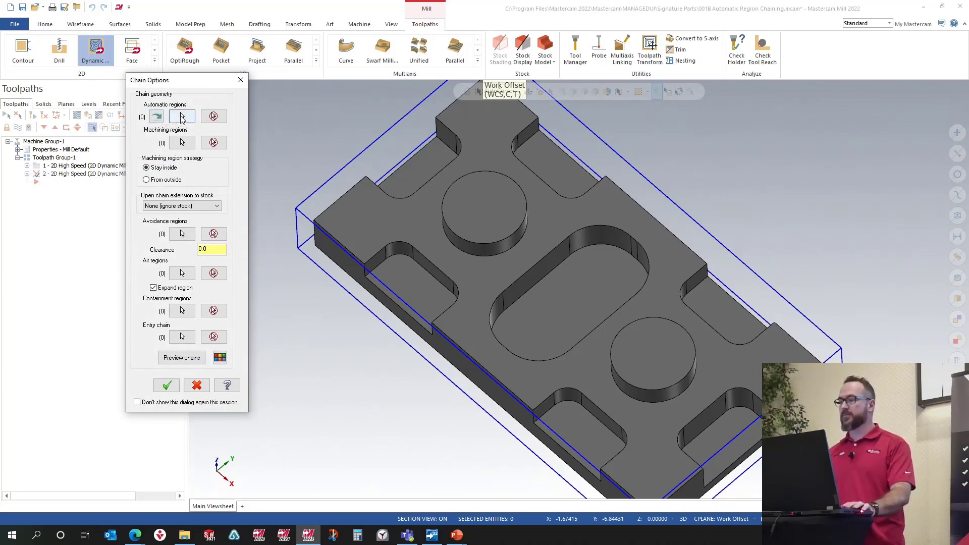
left_click(182, 117)
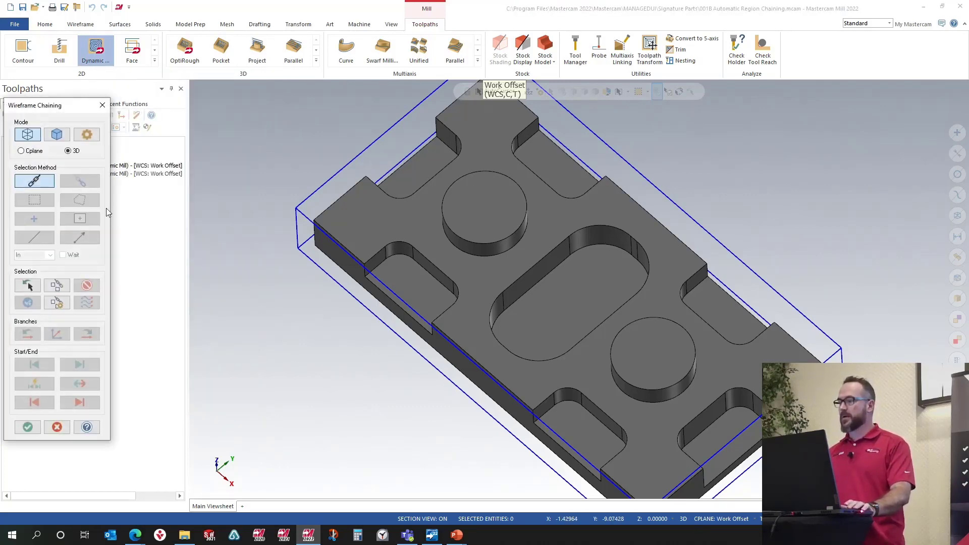
left_click(58, 135)
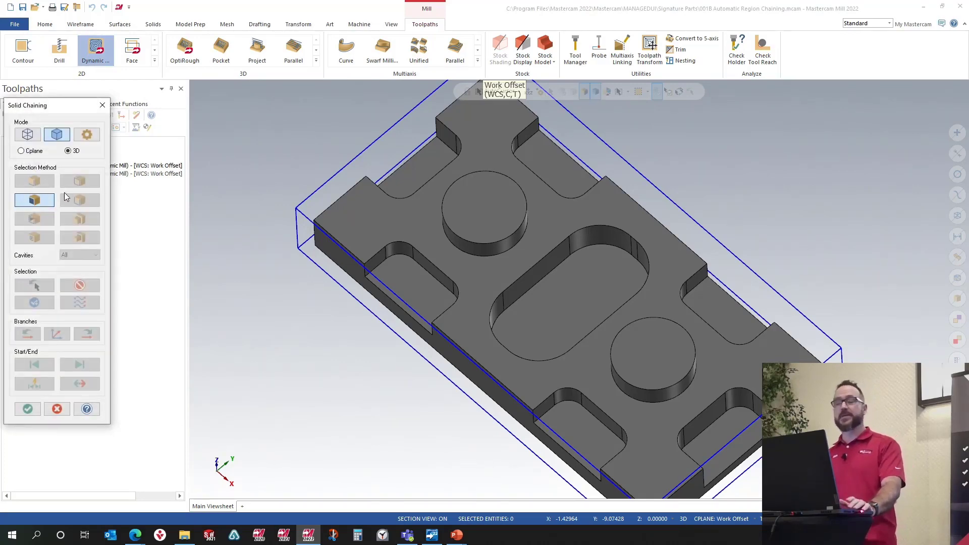
left_click(424, 177)
left_click(545, 173)
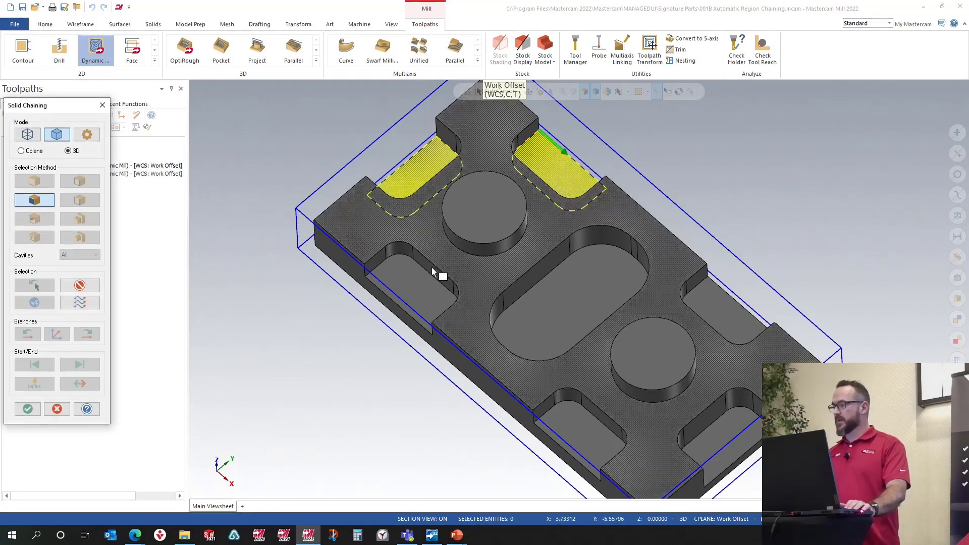
left_click(432, 273)
left_click(595, 305)
left_click(714, 305)
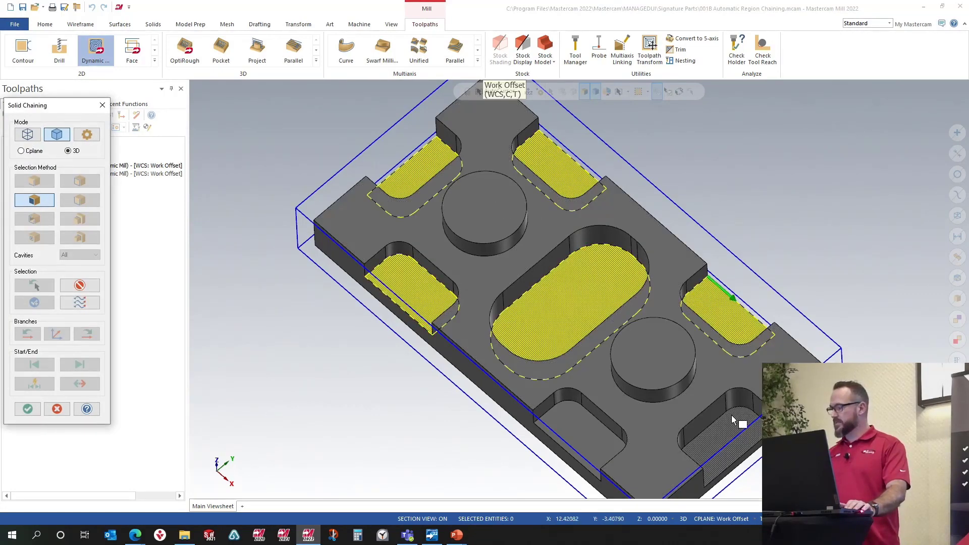
left_click(734, 420)
left_click(588, 421)
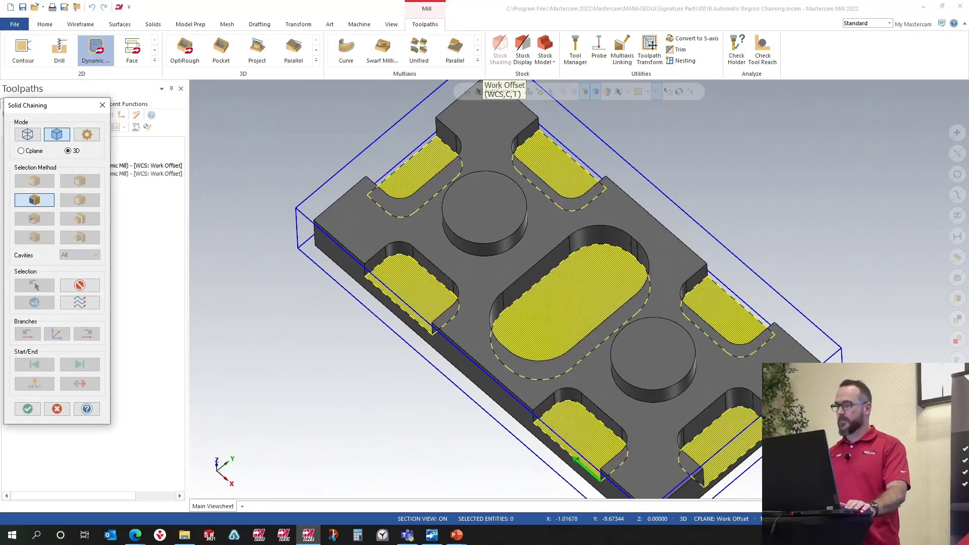
left_click(28, 409)
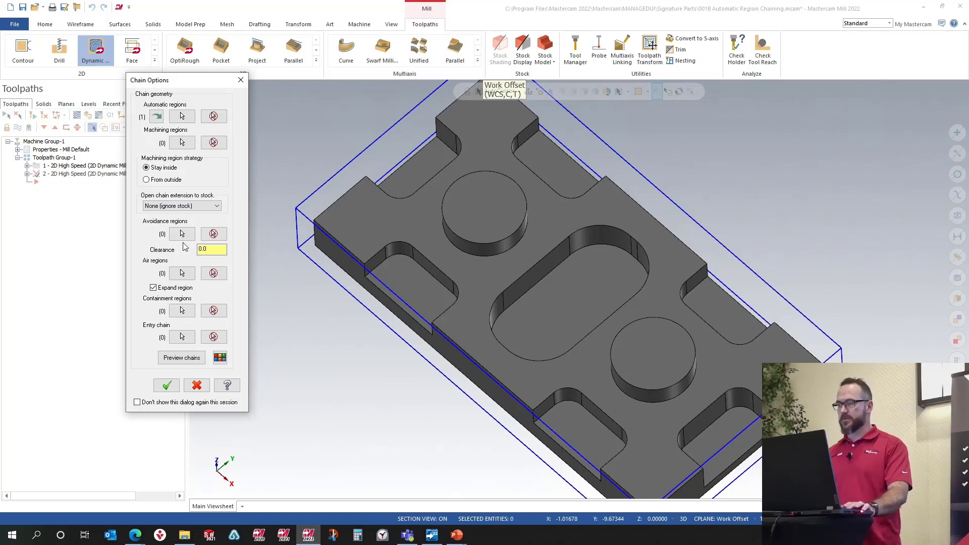
Step: Preview the region chains with Expand region turned off, then turned back on
left_click(182, 273)
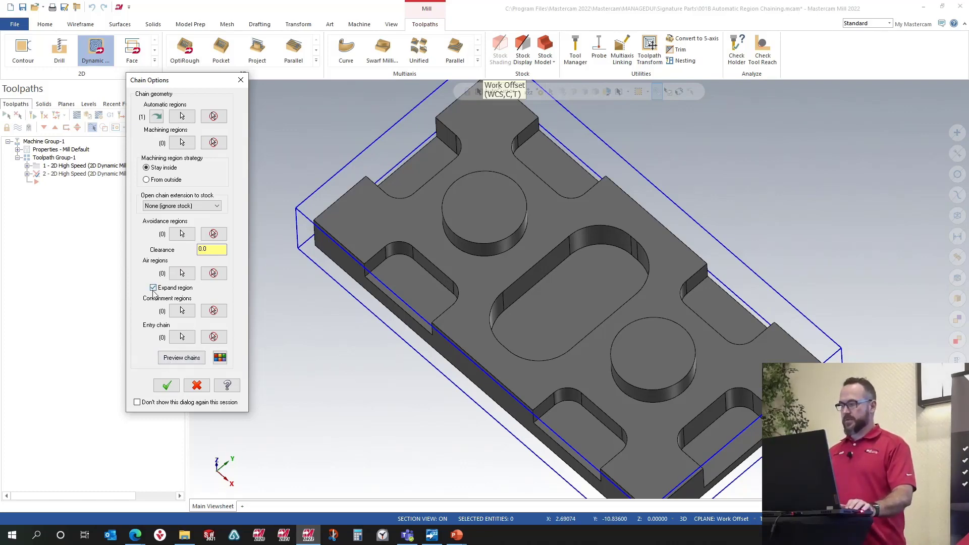
left_click(182, 357)
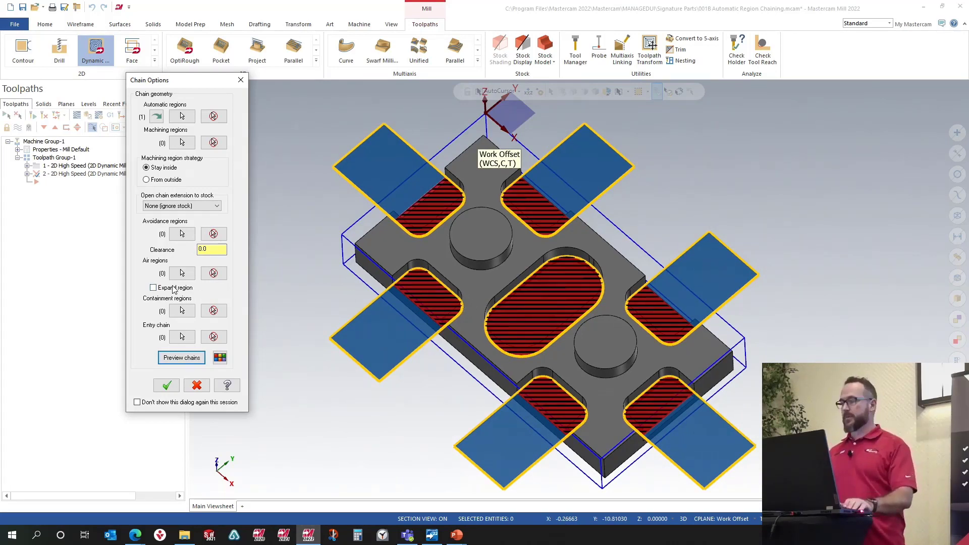
left_click(153, 288)
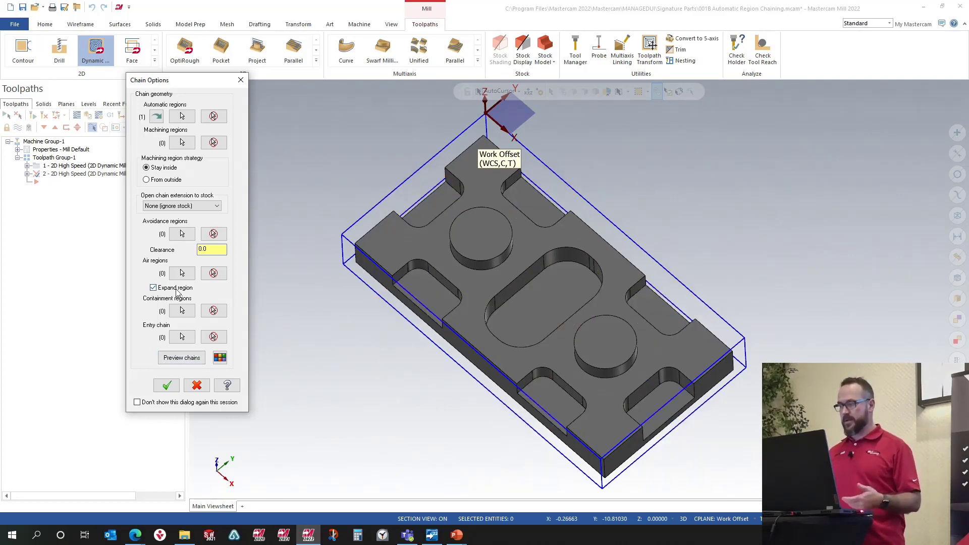
left_click(184, 358)
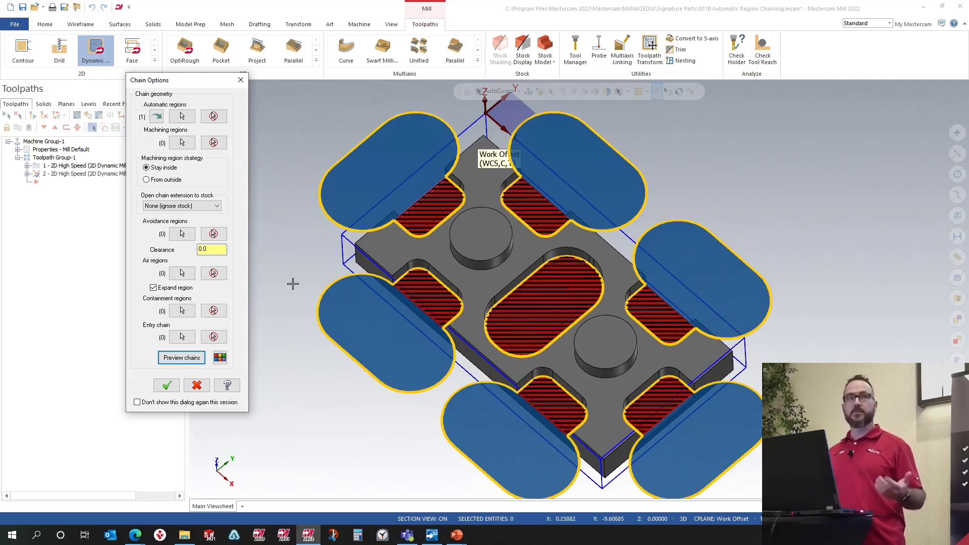
Step: Accept the chain options, review the tool and linking parameters, and generate the Dynamic Mill toolpath
left_click(167, 386)
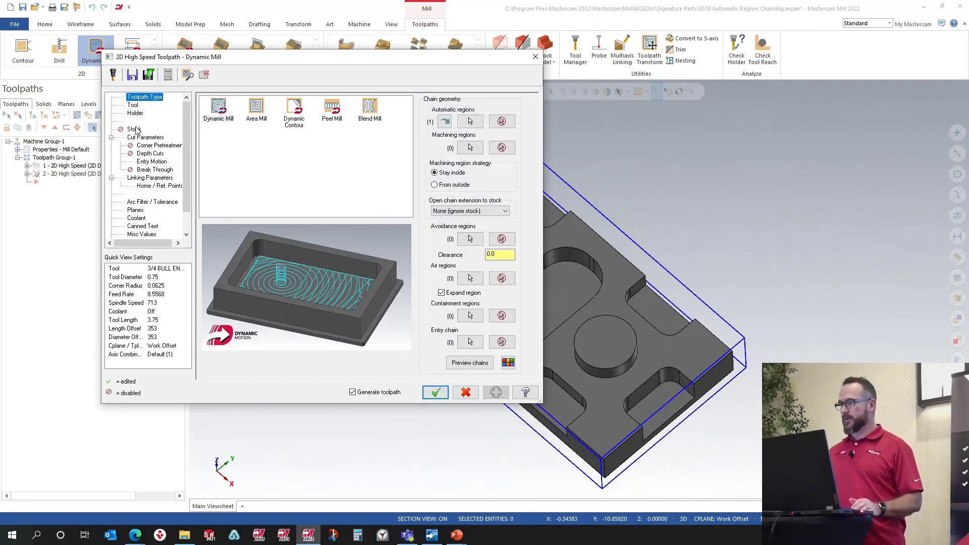
left_click(133, 106)
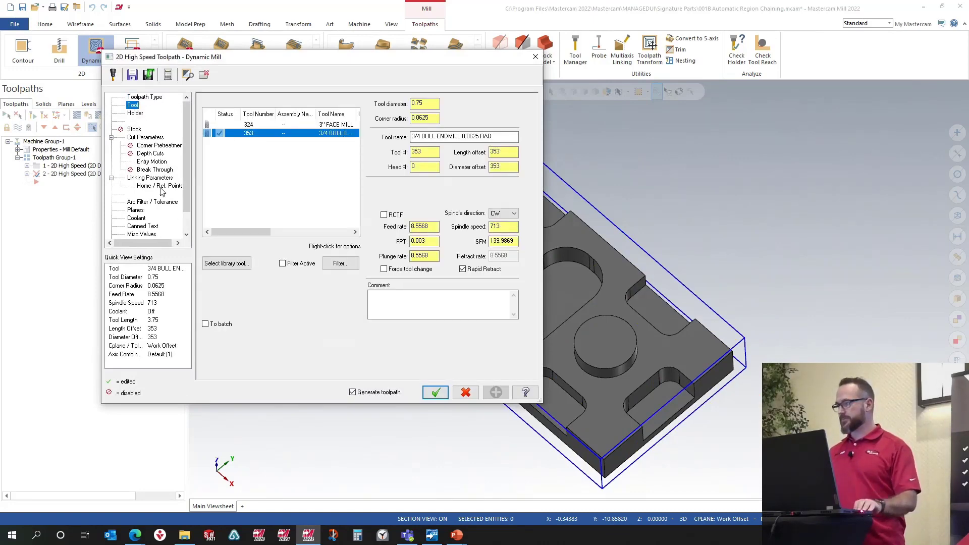
left_click(155, 171)
left_click(154, 178)
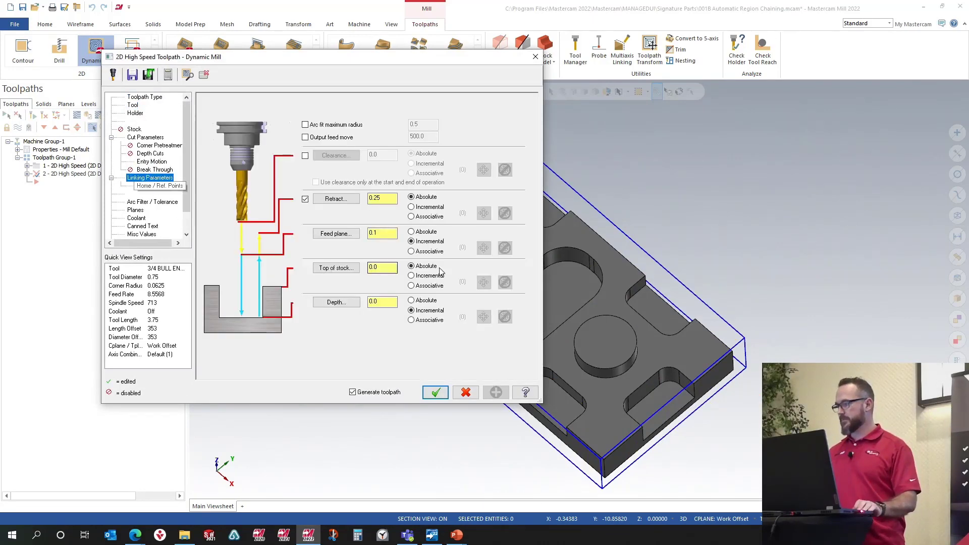
left_click(435, 393)
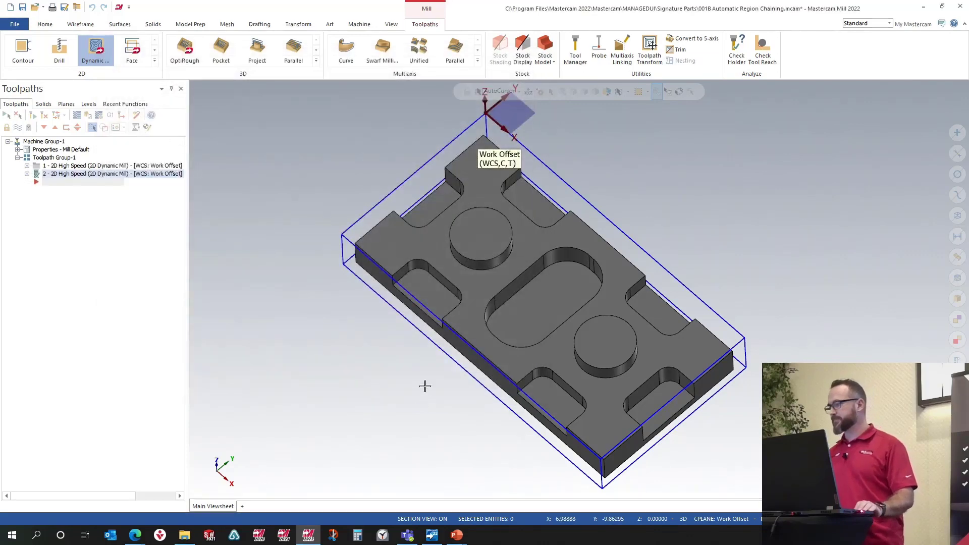
Step: Open the new toolpath's geometry and convert its automatic regions into machining and air regions
left_click(27, 174)
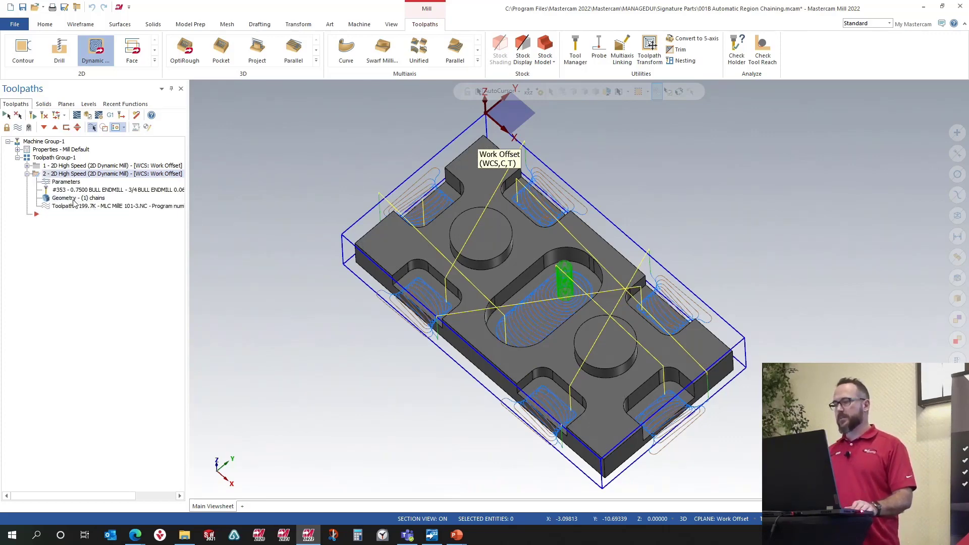
left_click(81, 199)
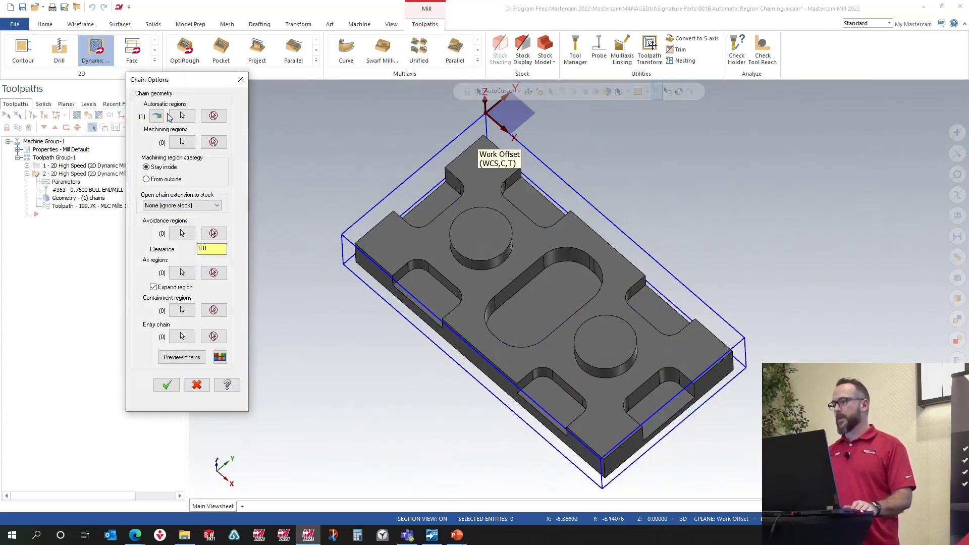
left_click(158, 117)
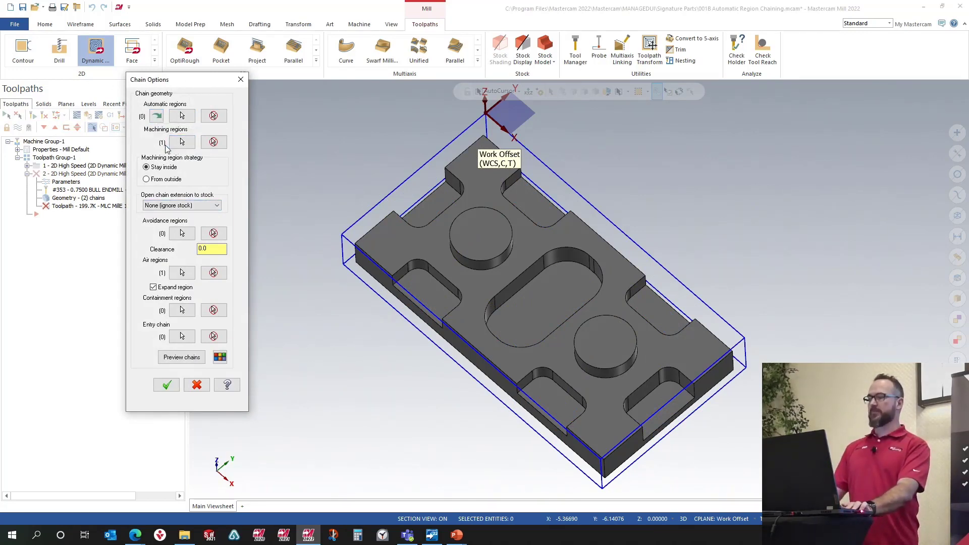
Step: Review the machining region's loop chains in the Chain Manager and accept the chain options
key("ctrl")
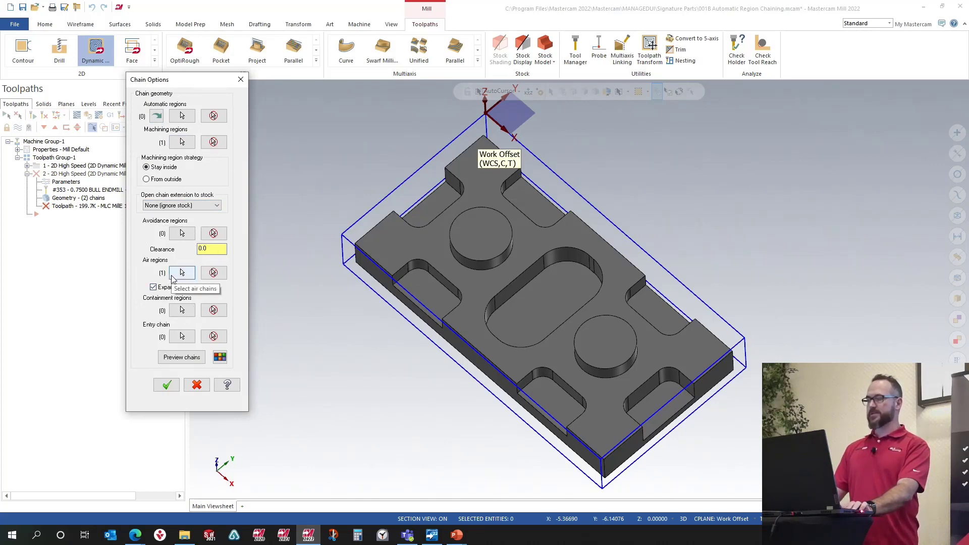
left_click(184, 143)
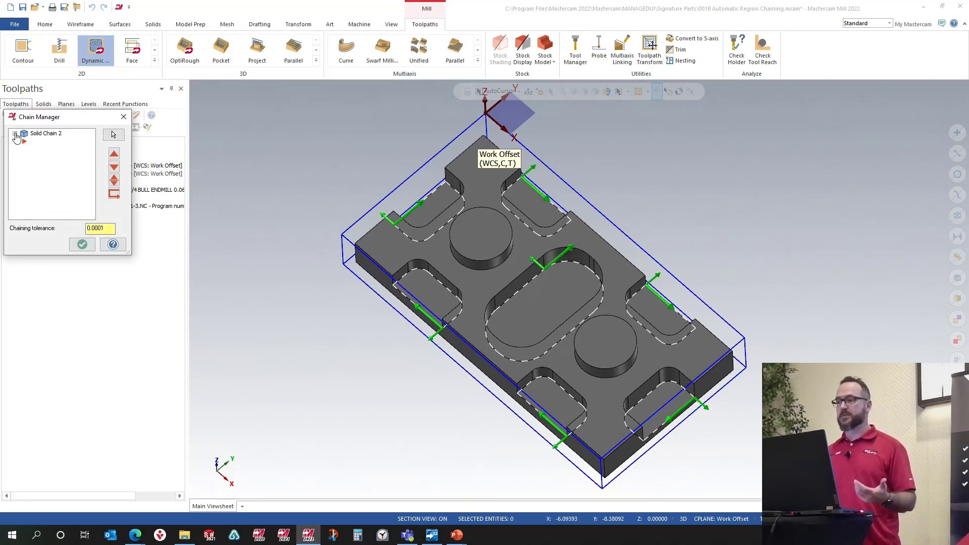
left_click(16, 135)
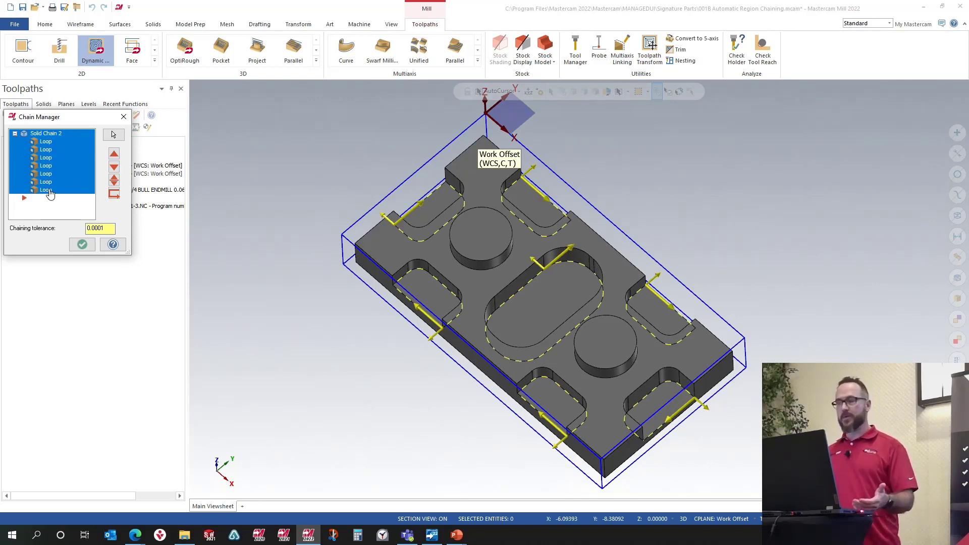
left_click(82, 245)
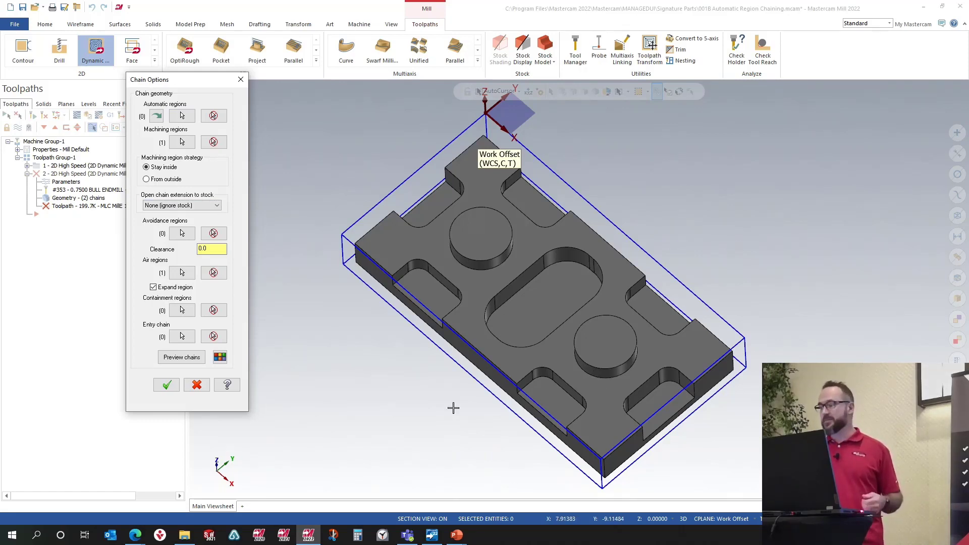
left_click(166, 385)
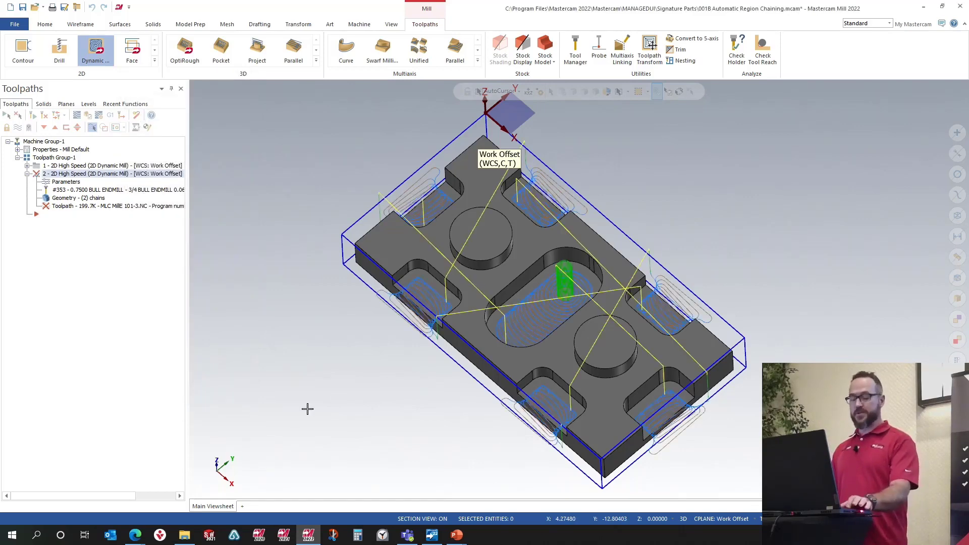
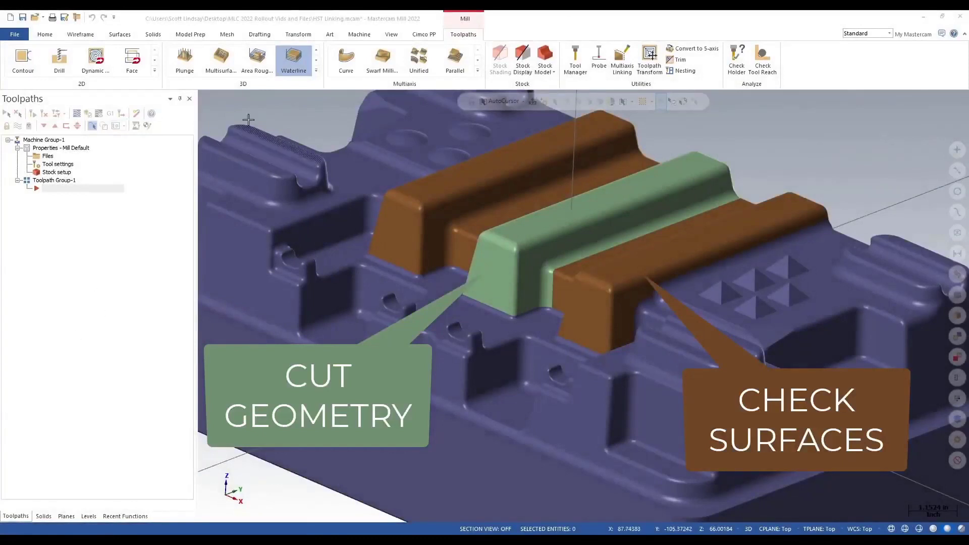
Step: Create a 3D Waterline toolpath, reviewing the clearance plane and linear entry/exit in its linking parameters
left_click(294, 59)
left_click(265, 157)
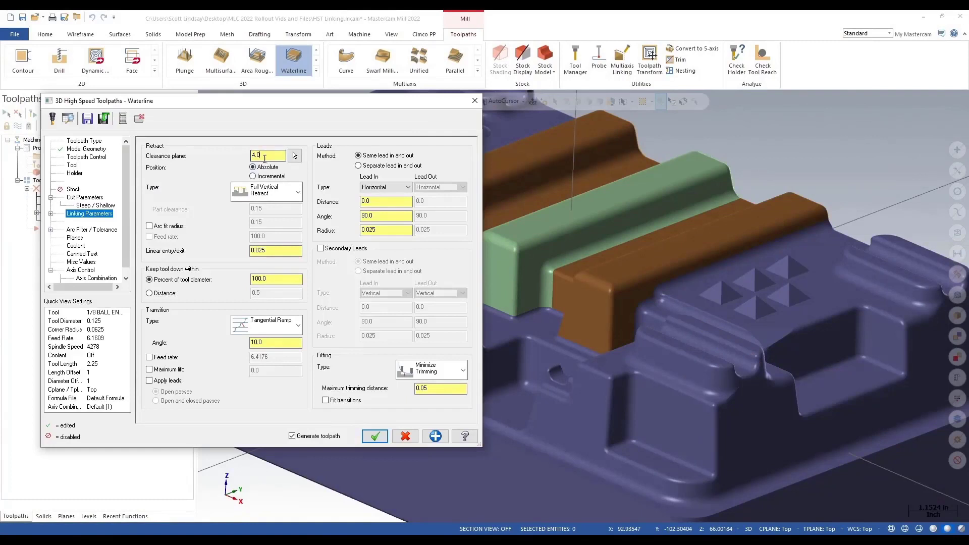
double_click(265, 157)
double_click(271, 252)
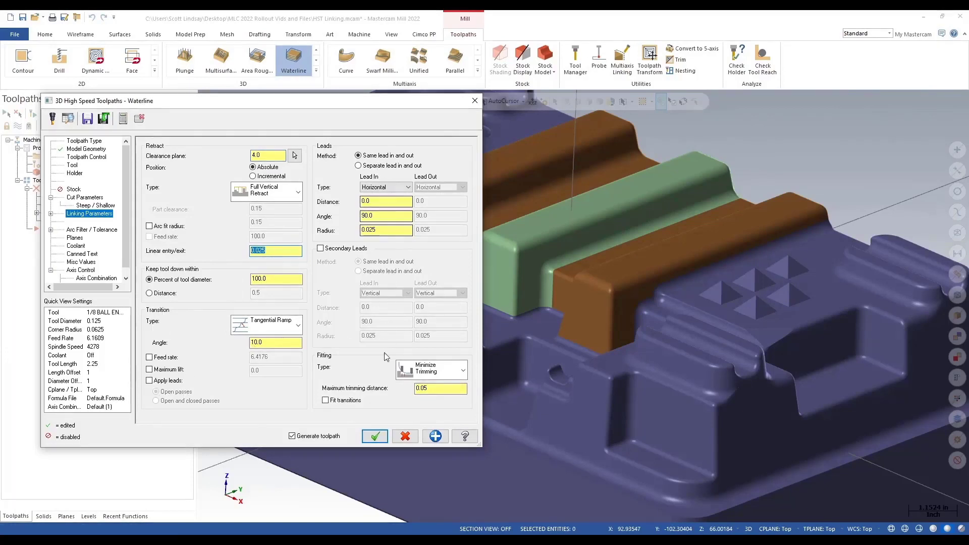
left_click(377, 436)
Step: Inspect the Waterline toolpath's step-to-step transitions along the cut geometry's end wall
scroll(502, 261, "up", 6)
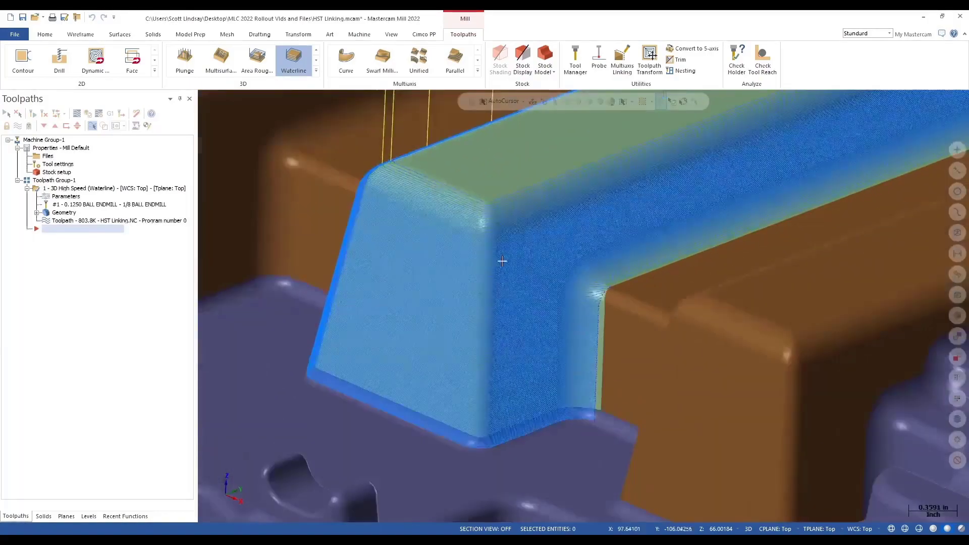
scroll(503, 261, "up", 1)
middle_click_drag(502, 261, 603, 243)
scroll(601, 280, "down", 1)
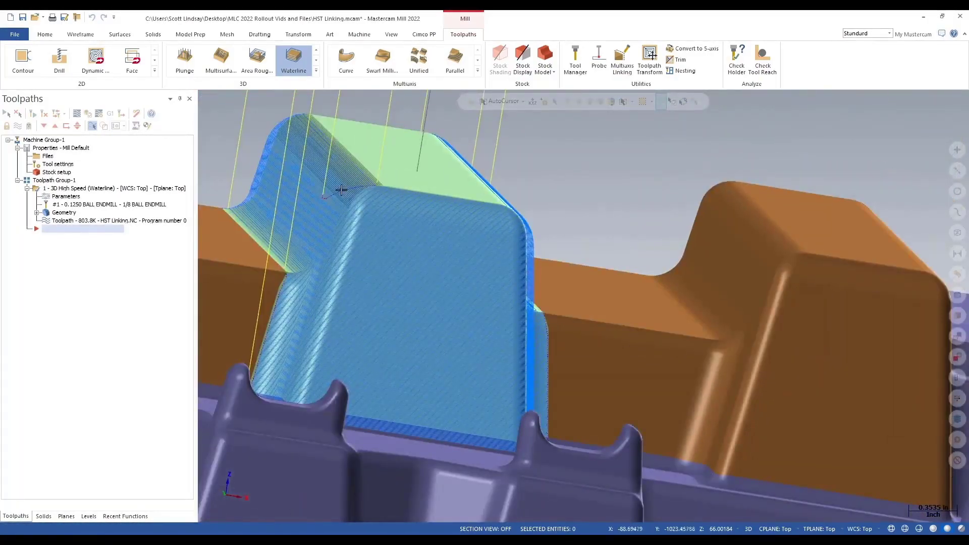
middle_click_drag(393, 185, 495, 270)
scroll(385, 274, "up", 5)
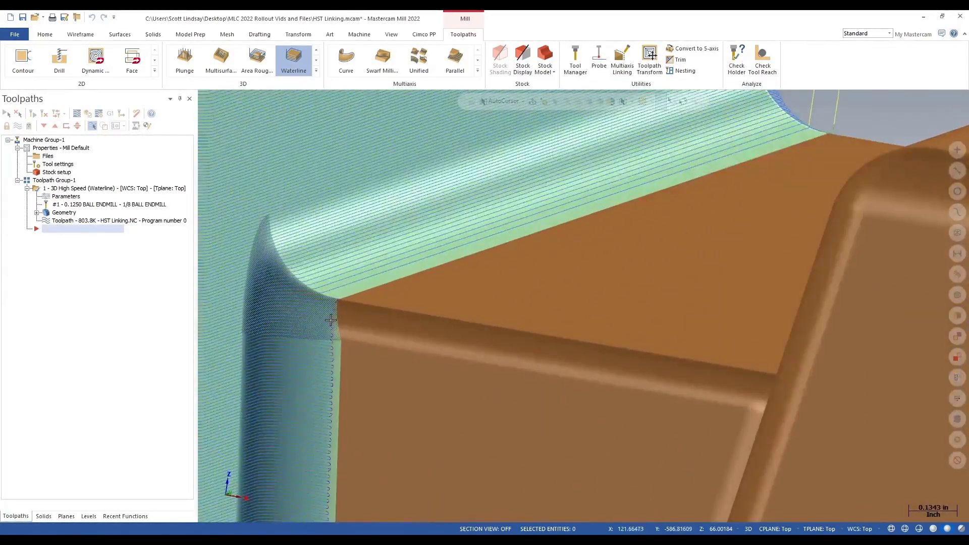
scroll(349, 286, "down", 2)
middle_click_drag(365, 269, 341, 263)
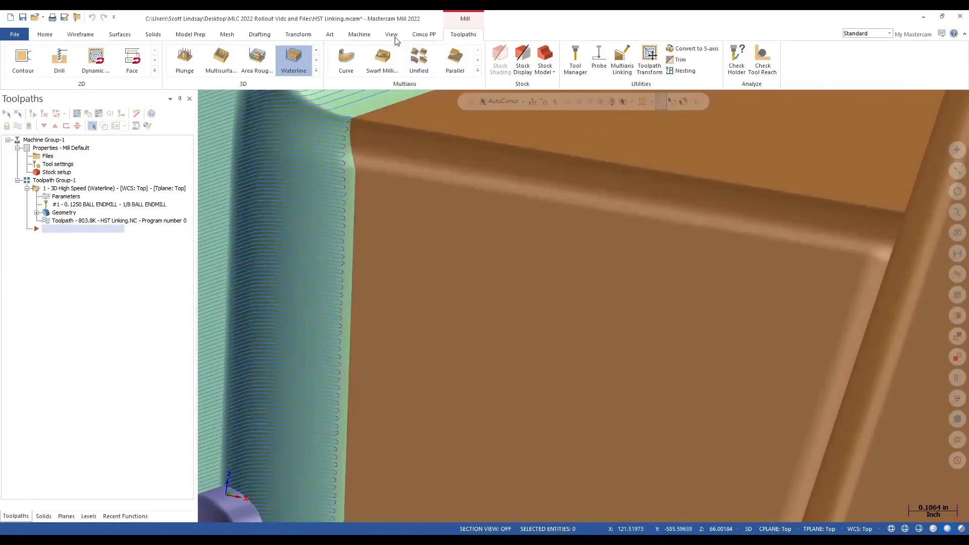
Step: Turn on Section View to examine the toolpath transitions at the part's corner
left_click(392, 35)
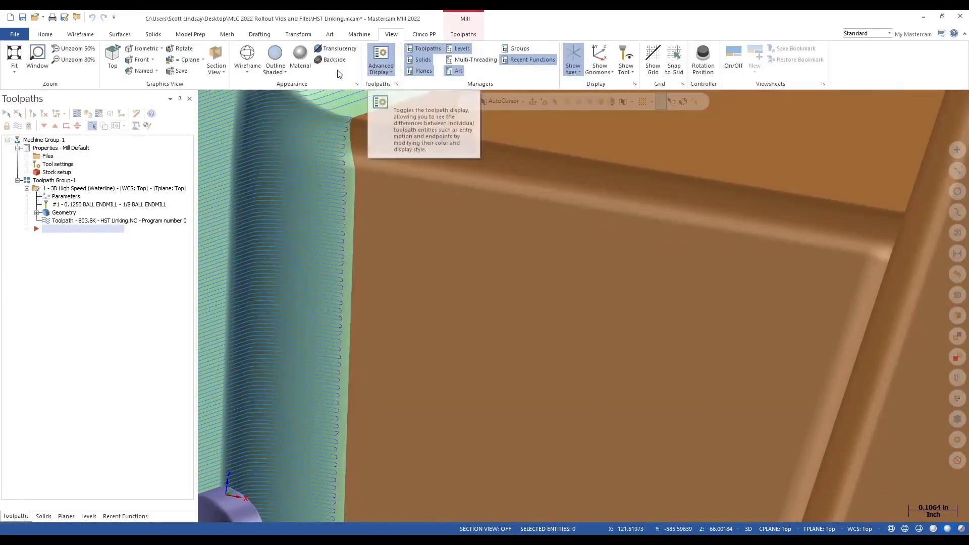
left_click(216, 60)
mouse_move(478, 281)
middle_mouse_down()
mouse_move(313, 283)
mouse_move(424, 212)
middle_mouse_up()
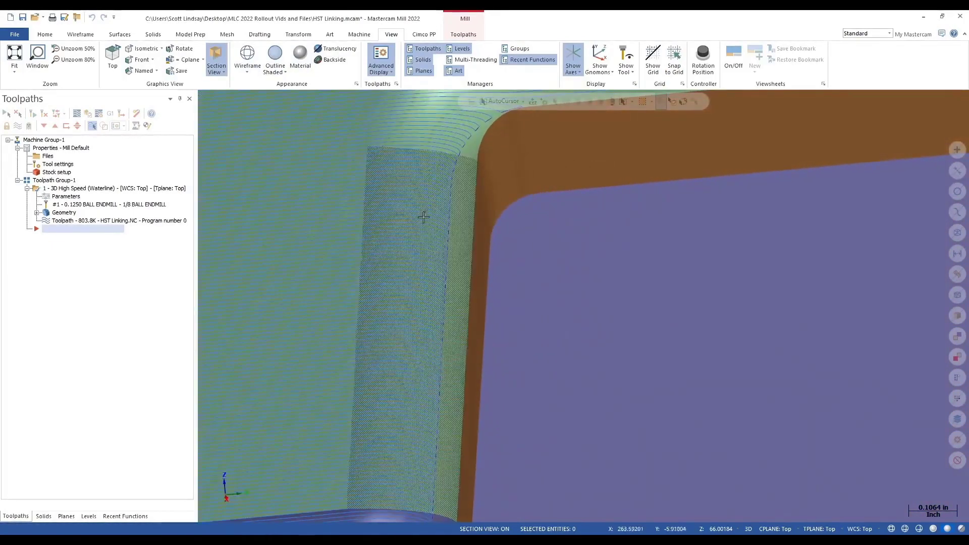
Step: Enable Apply leads for open passes in the Waterline linking parameters and regenerate the toolpath
left_click(65, 196)
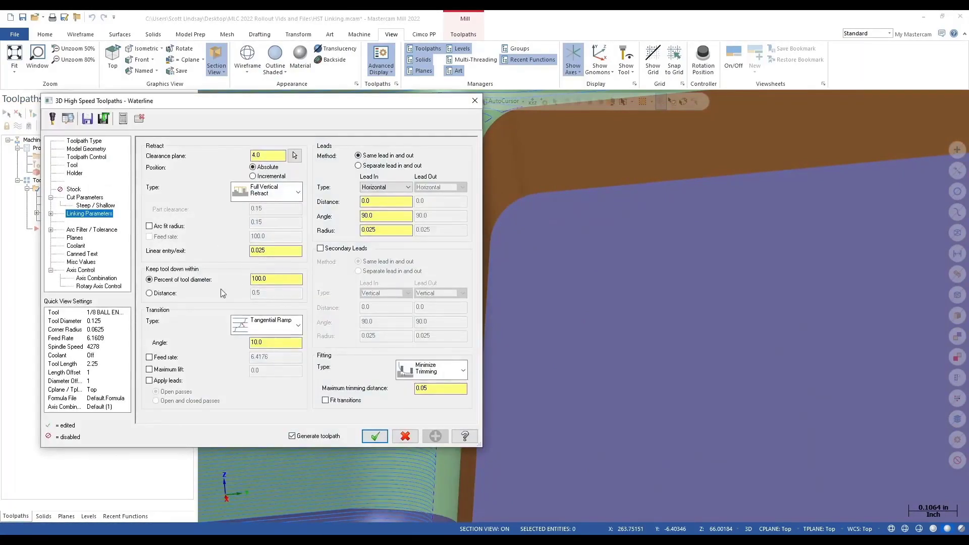
left_click(150, 381)
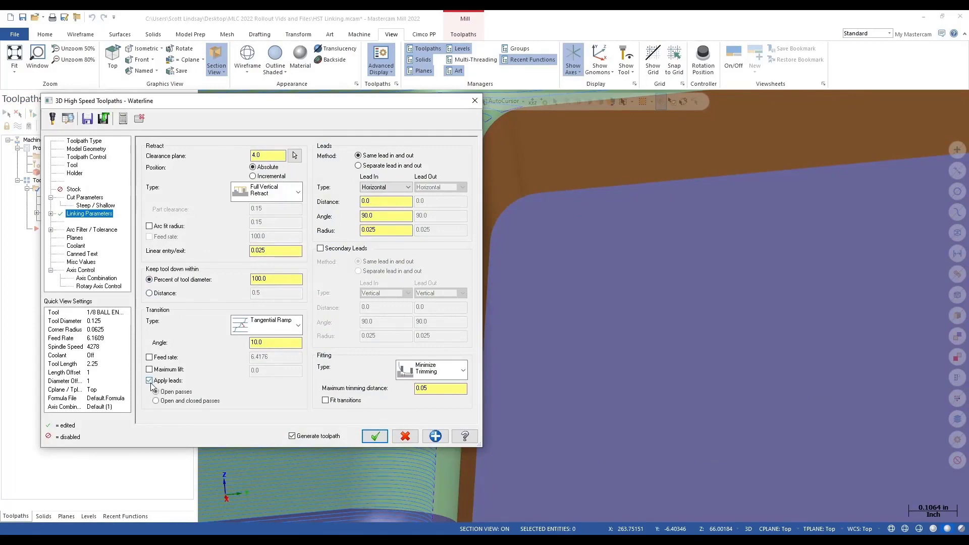
left_click(386, 442)
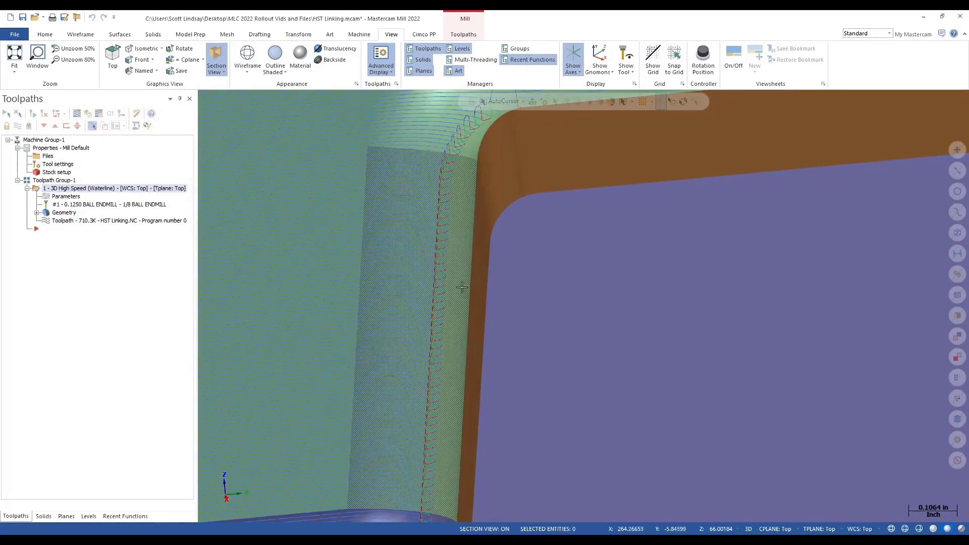
Step: Set the linear entry/exit to 0.0 in the linking parameters and regenerate the toolpath
middle_click_drag(464, 271, 489, 260)
scroll(513, 225, "up", 3)
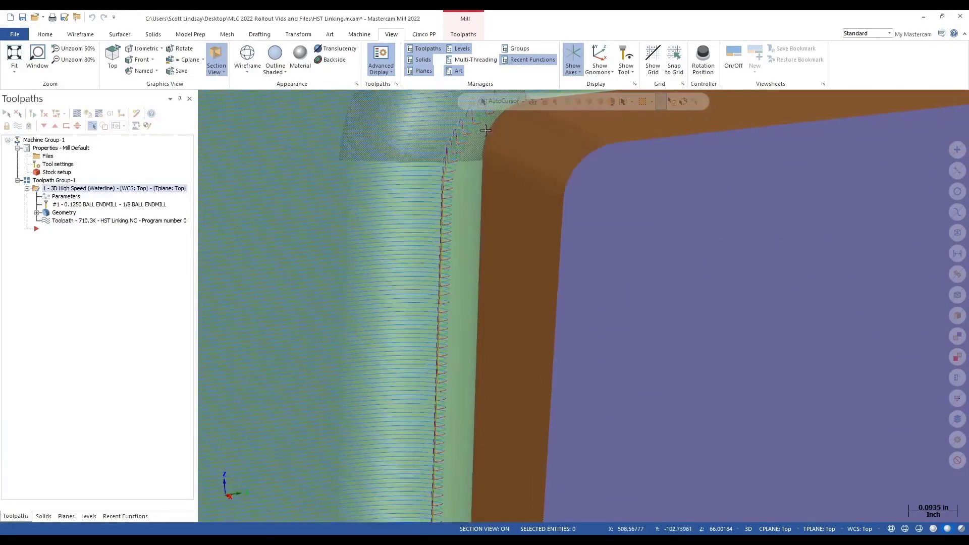
scroll(548, 273, "down", 2)
scroll(484, 188, "up", 5)
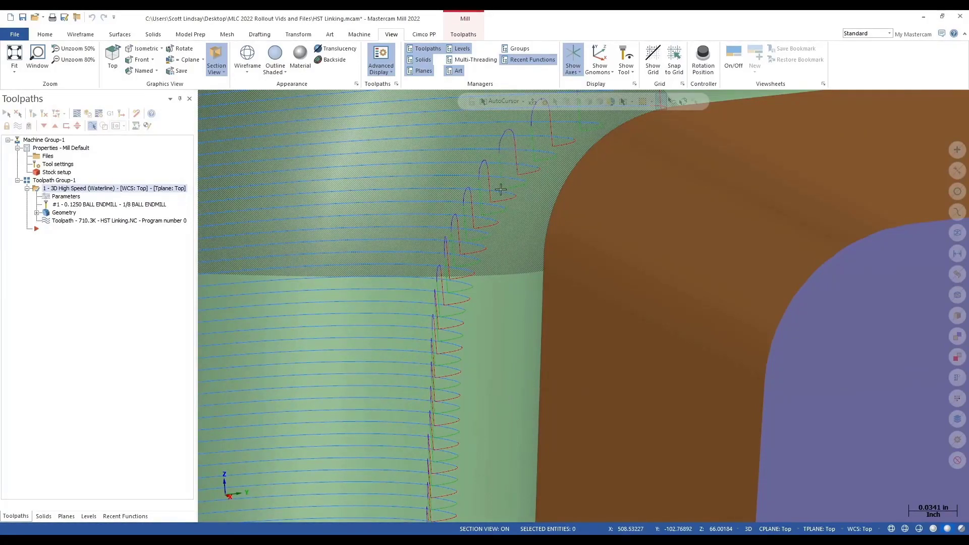
left_click(65, 197)
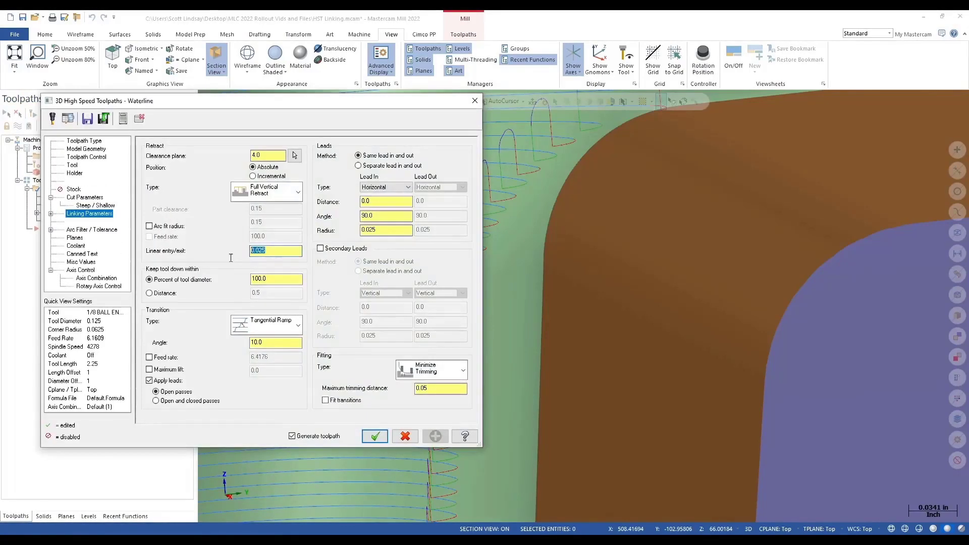
left_click(375, 436)
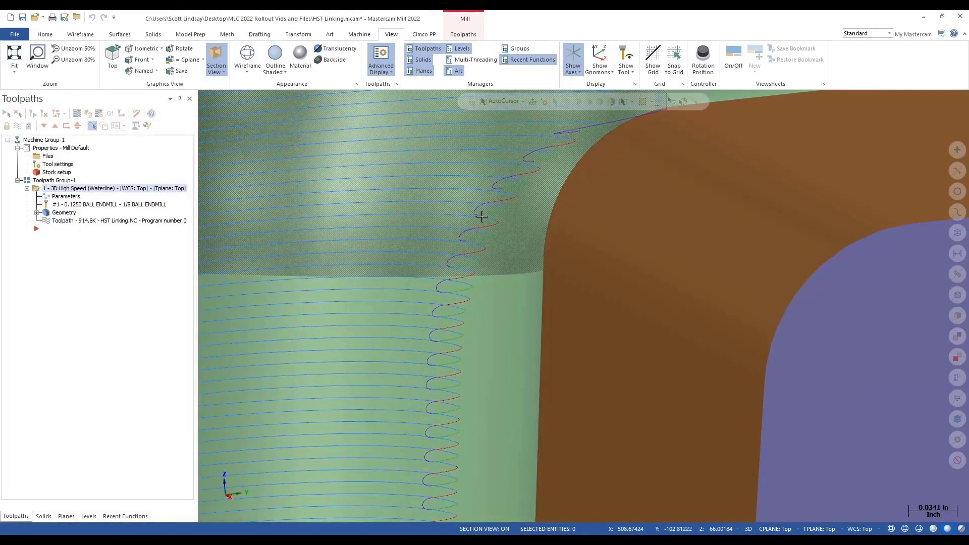
Step: Set the open contour direction to One Way in the cut parameters and regenerate the toolpath
scroll(489, 274, "down", 2)
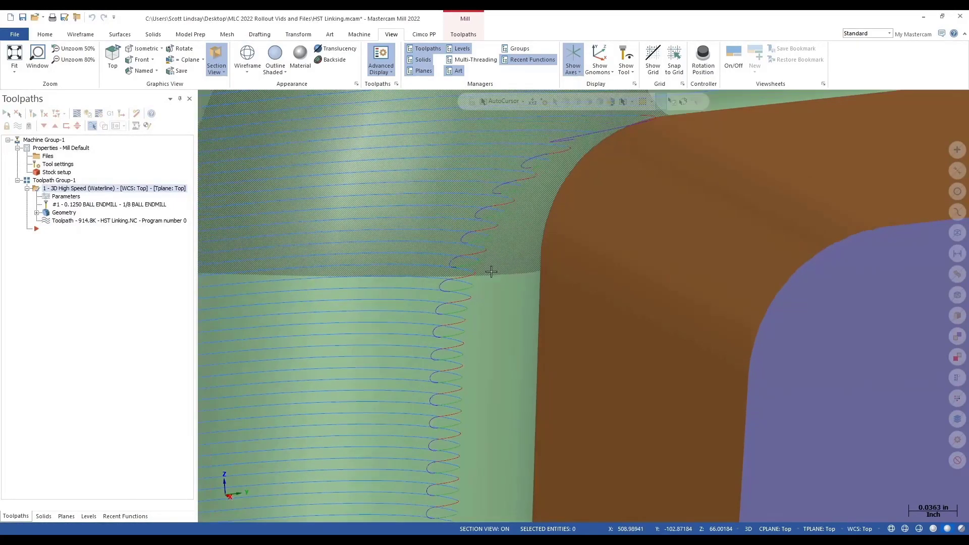
scroll(487, 275, "down", 3)
middle_click_drag(487, 275, 578, 284)
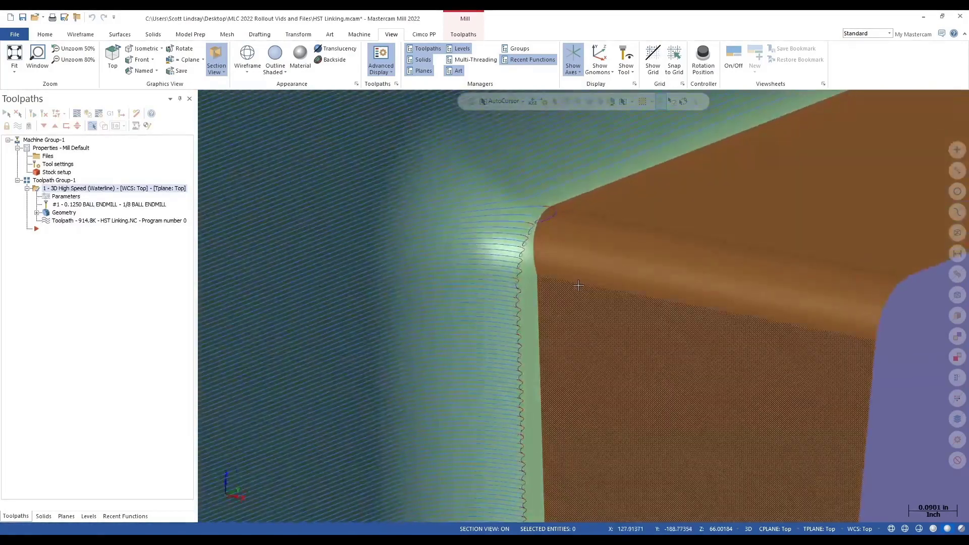
left_click(77, 200)
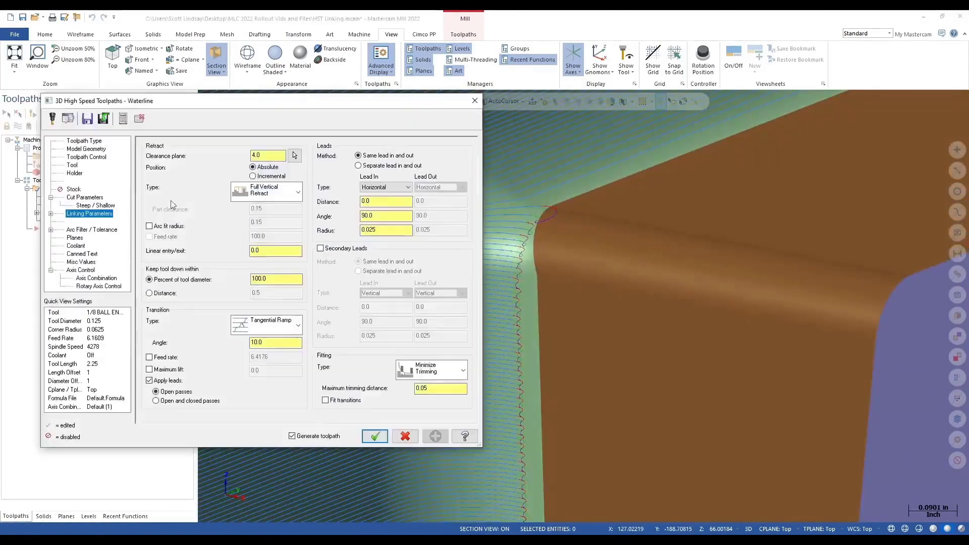
left_click(84, 197)
left_click(247, 169)
left_click(246, 177)
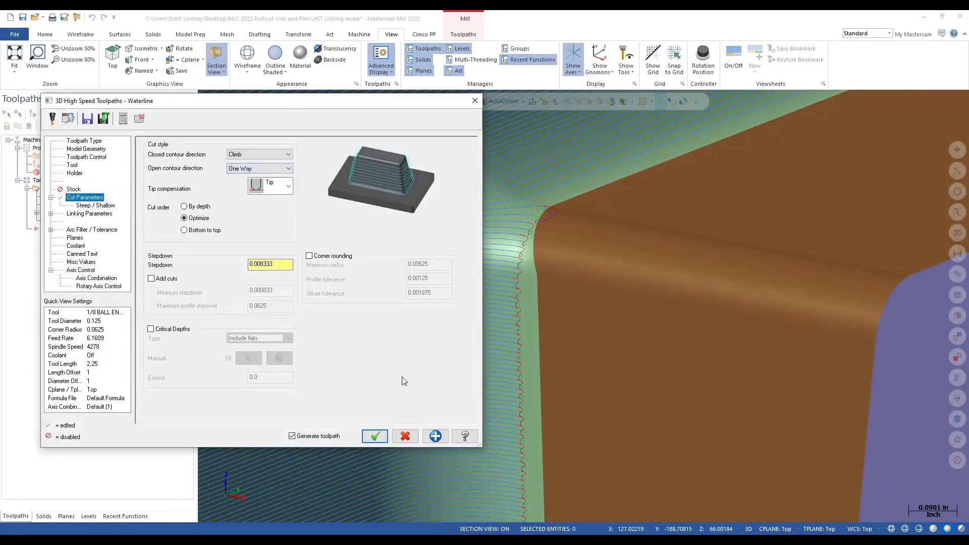
left_click(377, 436)
Step: Enable Secondary Leads in the linking parameters and regenerate the Waterline toolpath
middle_click_drag(644, 350, 565, 352)
scroll(606, 197, "up", 5)
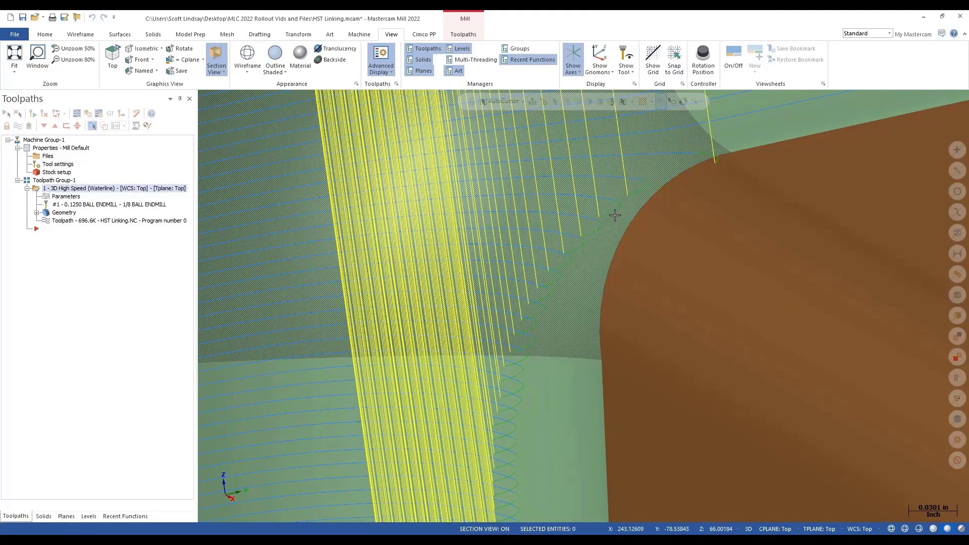
left_click(75, 197)
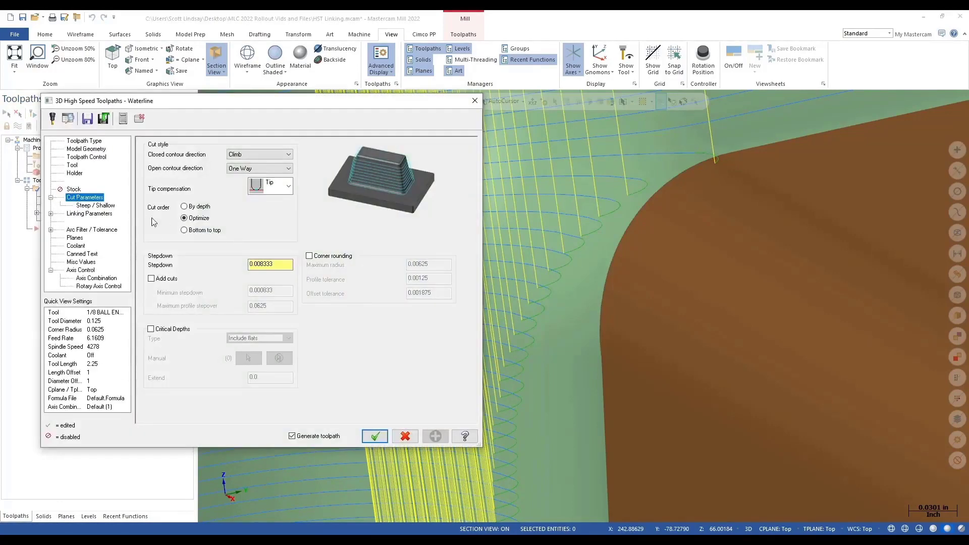
left_click(87, 215)
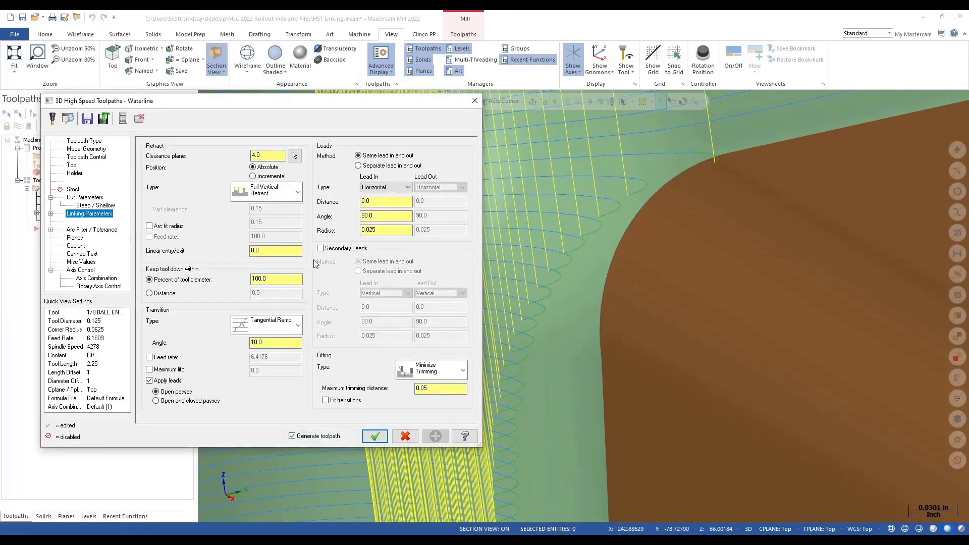
left_click(320, 249)
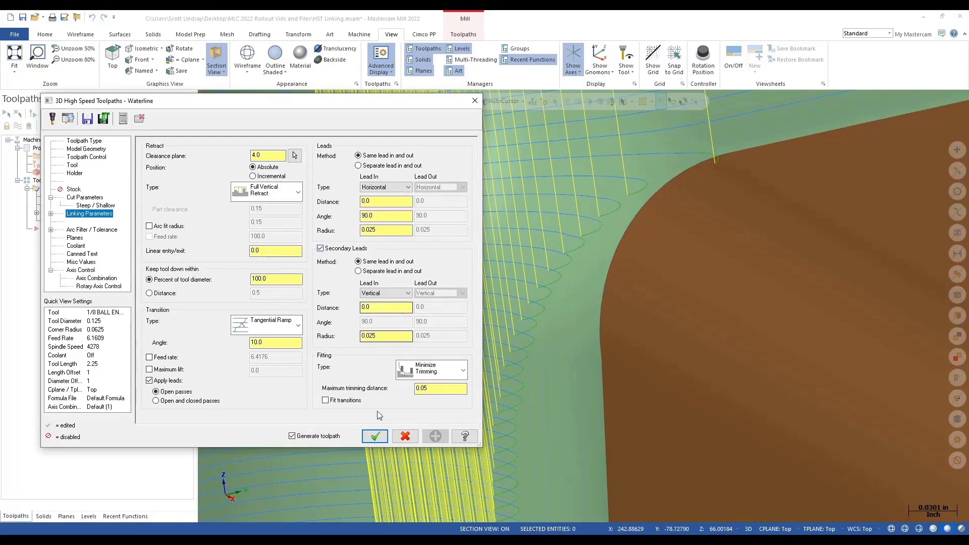
left_click(375, 435)
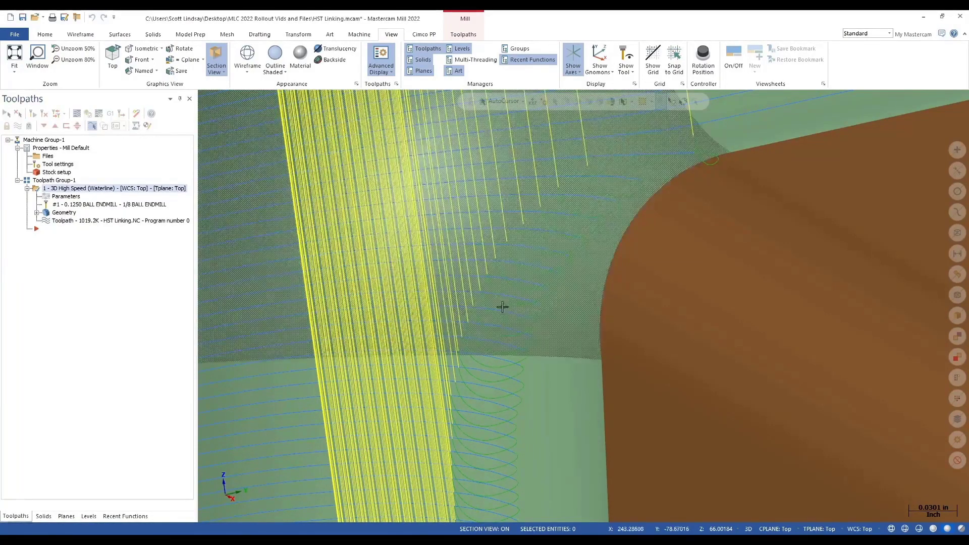
Step: Enable Arc fit radius at 0.15 in the linking parameters and regenerate the toolpath
scroll(503, 307, "down", 10)
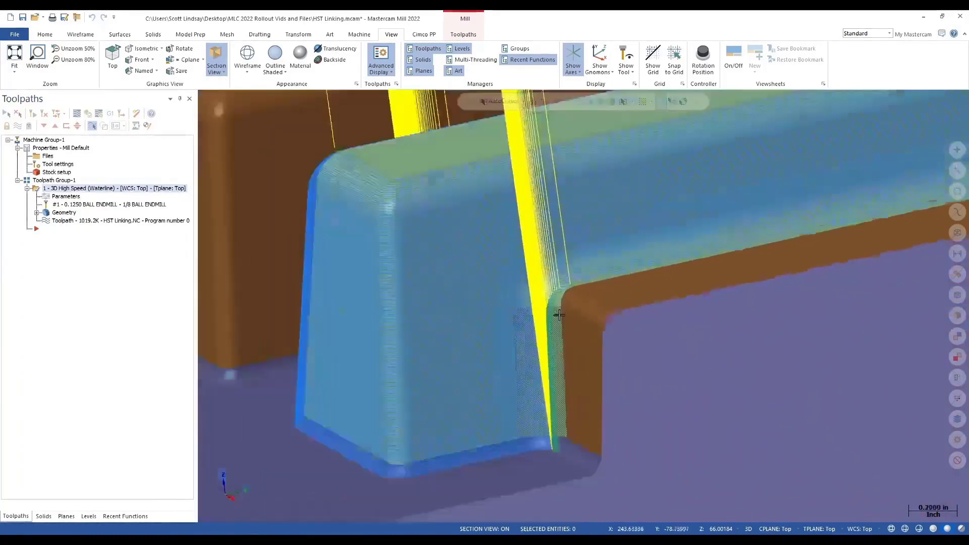
scroll(559, 315, "down", 3)
middle_click_drag(558, 323, 689, 297)
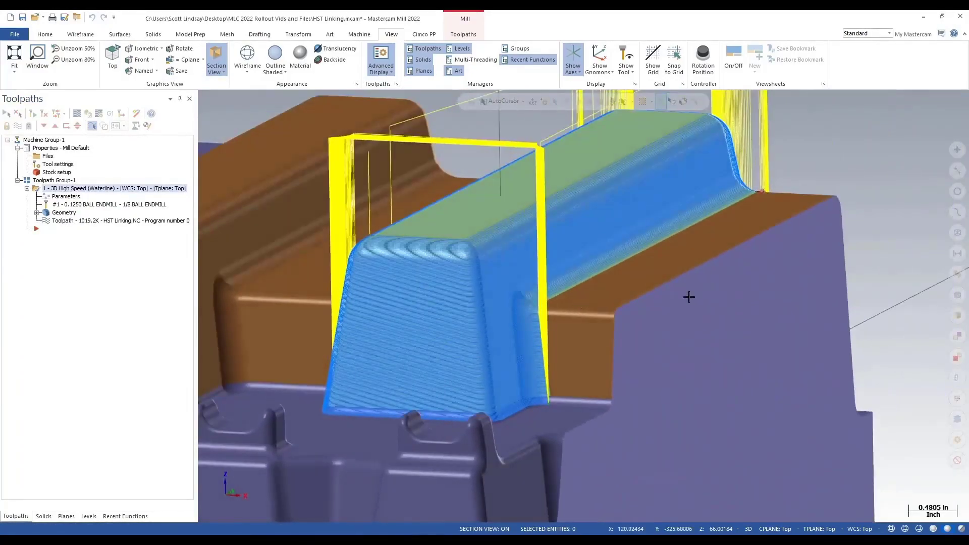
scroll(378, 148, "up", 4)
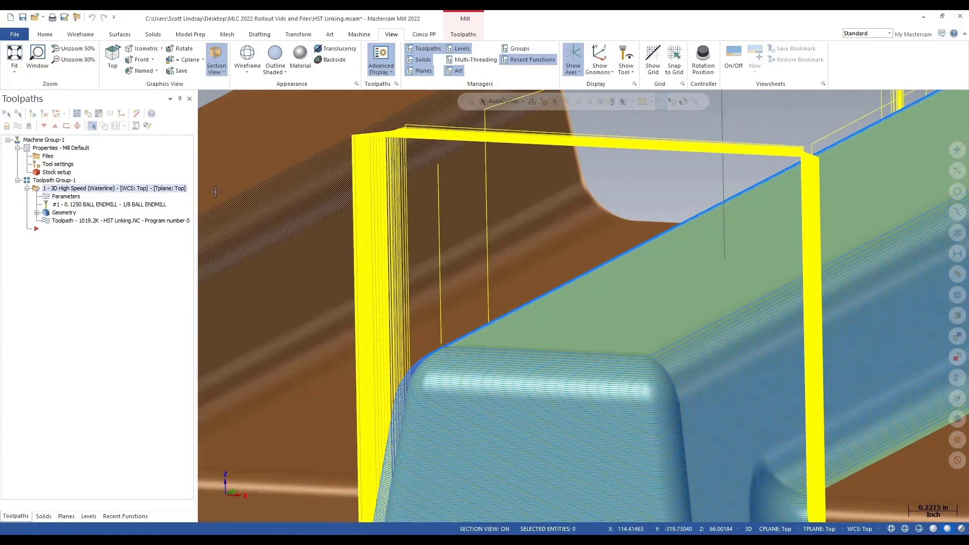
left_click(66, 198)
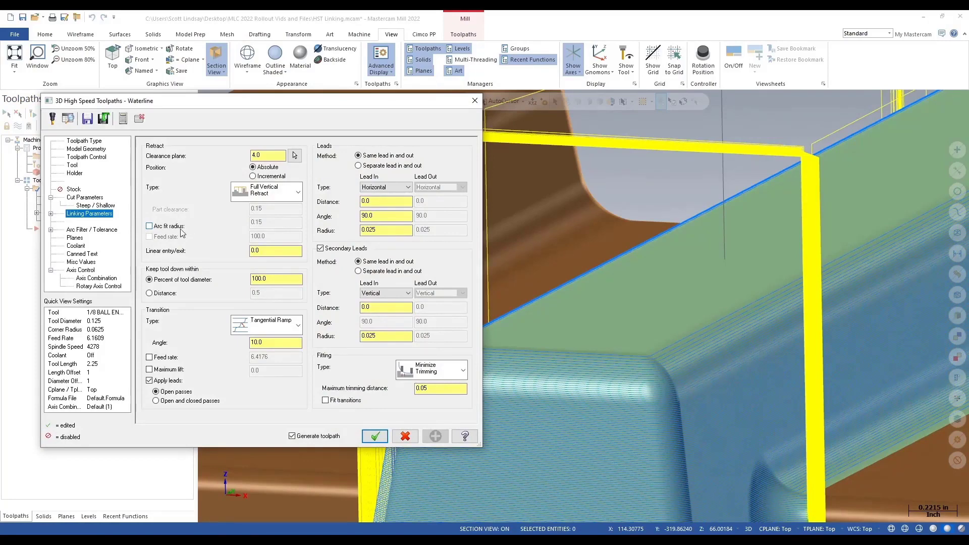
left_click(154, 228)
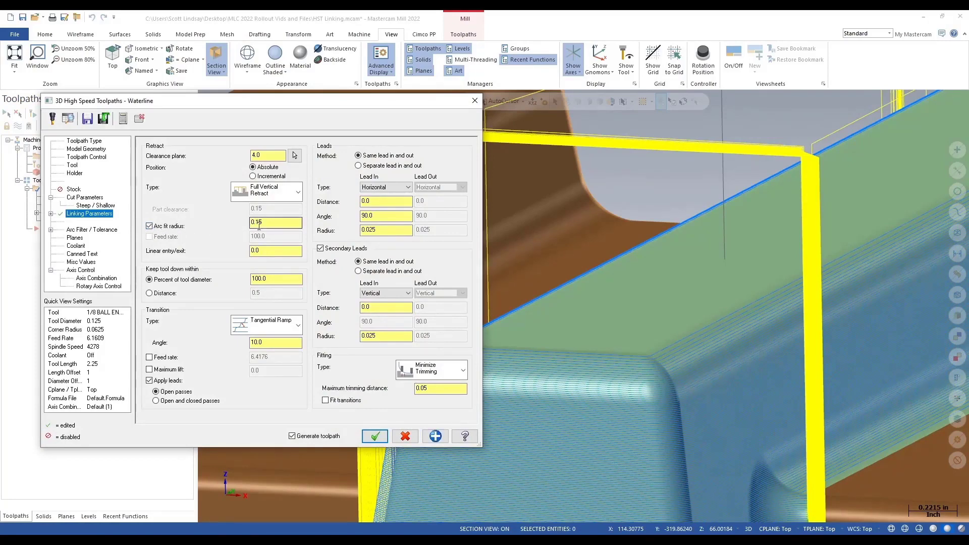
left_click(375, 437)
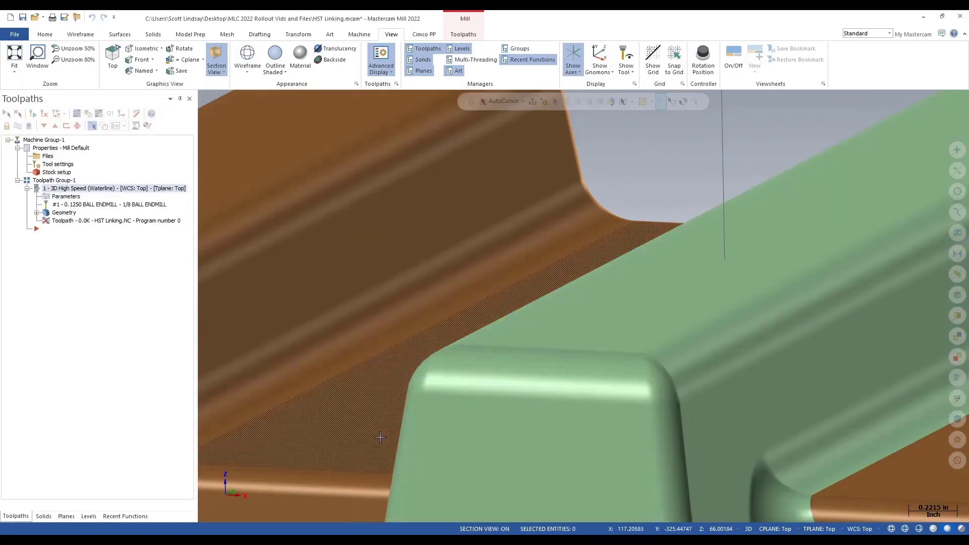
Step: Start a new 3D Waterline finishing toolpath on the signature part
middle_click_drag(371, 254, 403, 256)
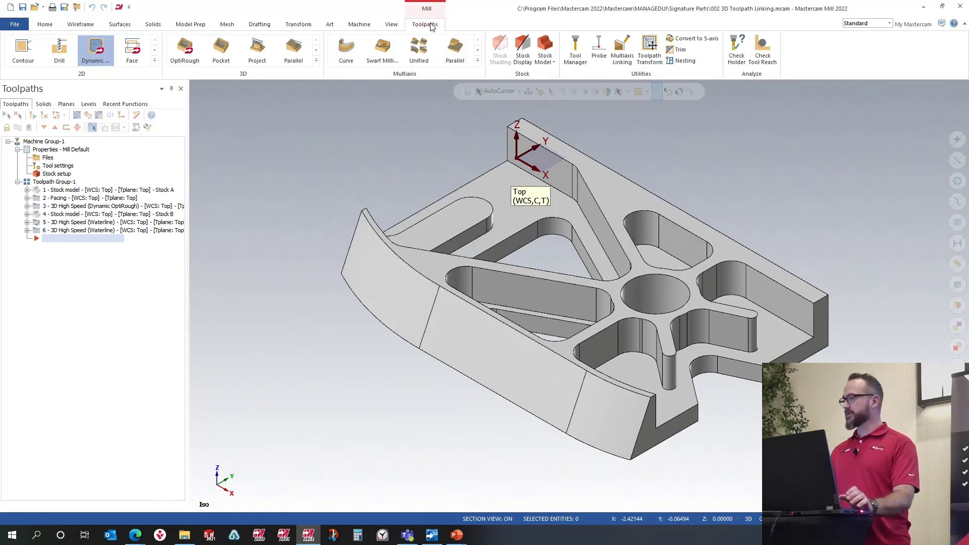
left_click(316, 61)
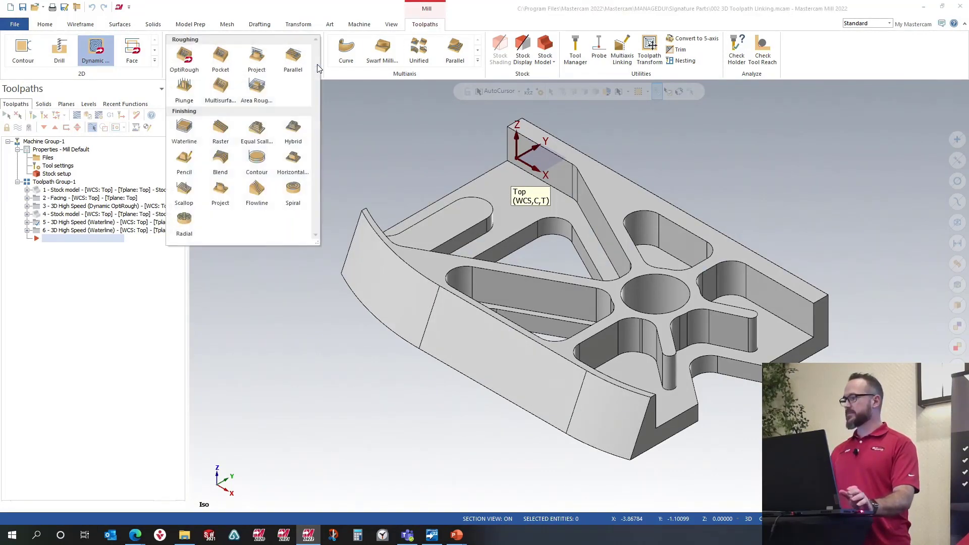
left_click(182, 130)
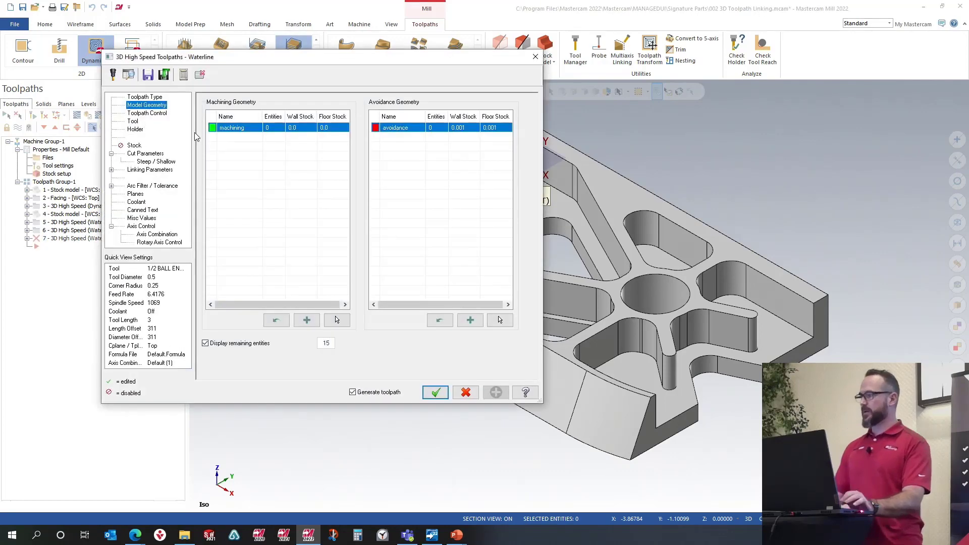
Step: Reload the parameters from the defaults file and reset the machining geometry's stock values
left_click(161, 77)
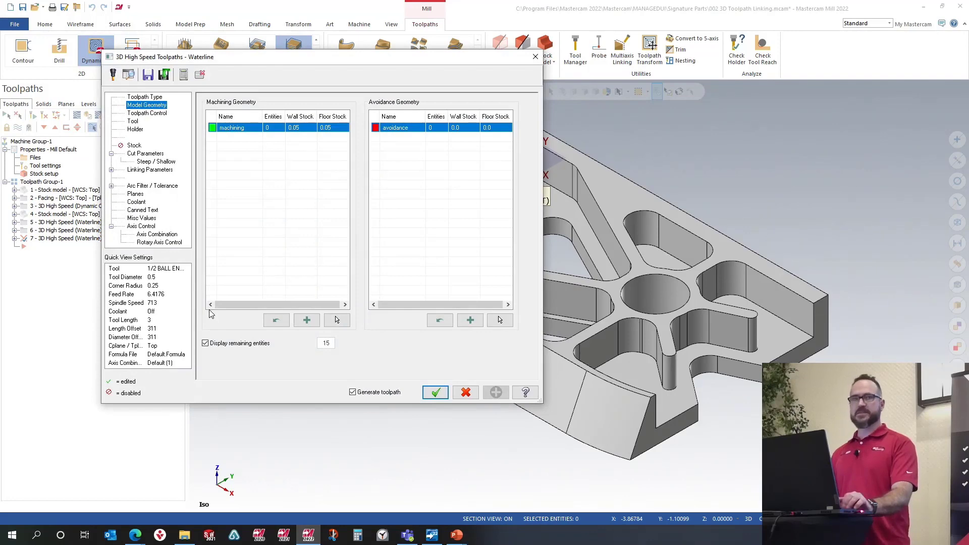
left_click(276, 321)
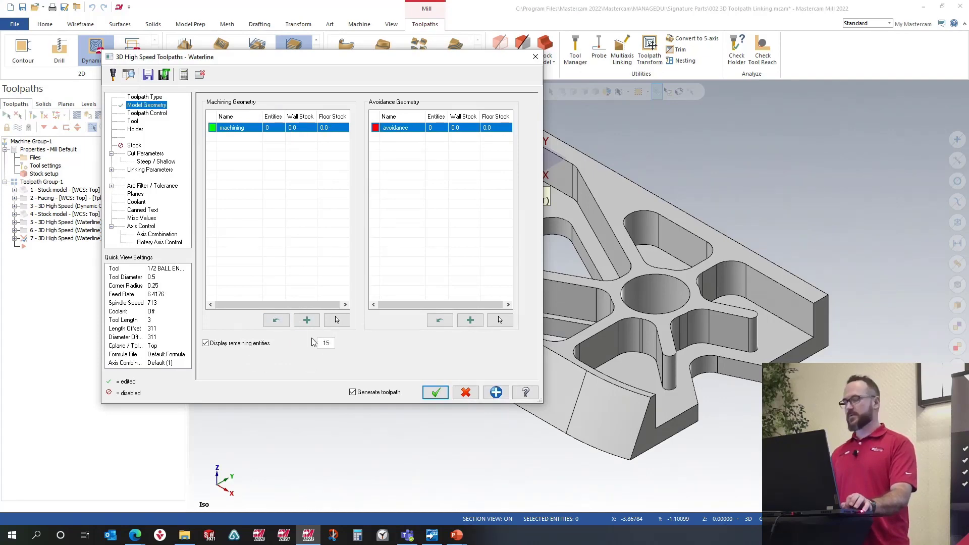
Step: Select the three front wall faces of the part as the machining geometry
left_click(337, 320)
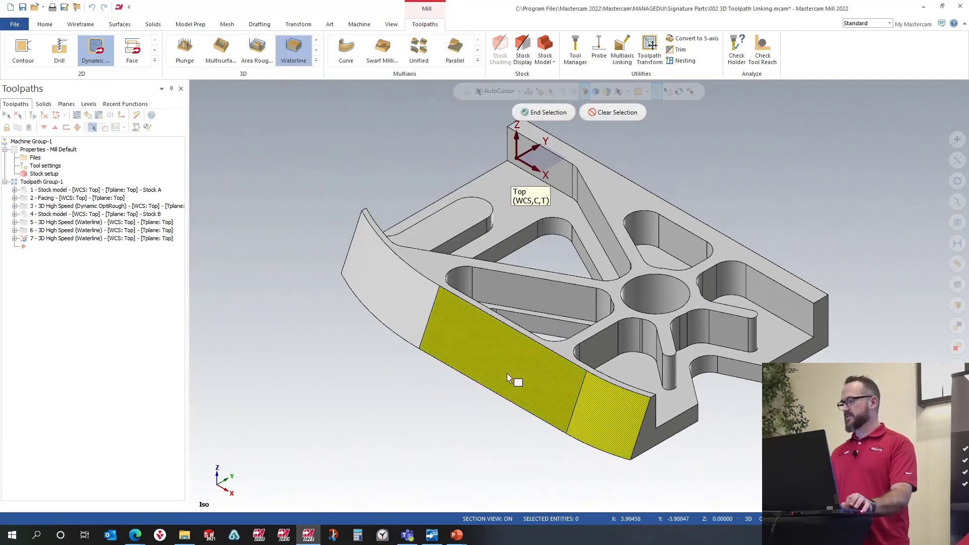
left_click(411, 309)
left_click(544, 112)
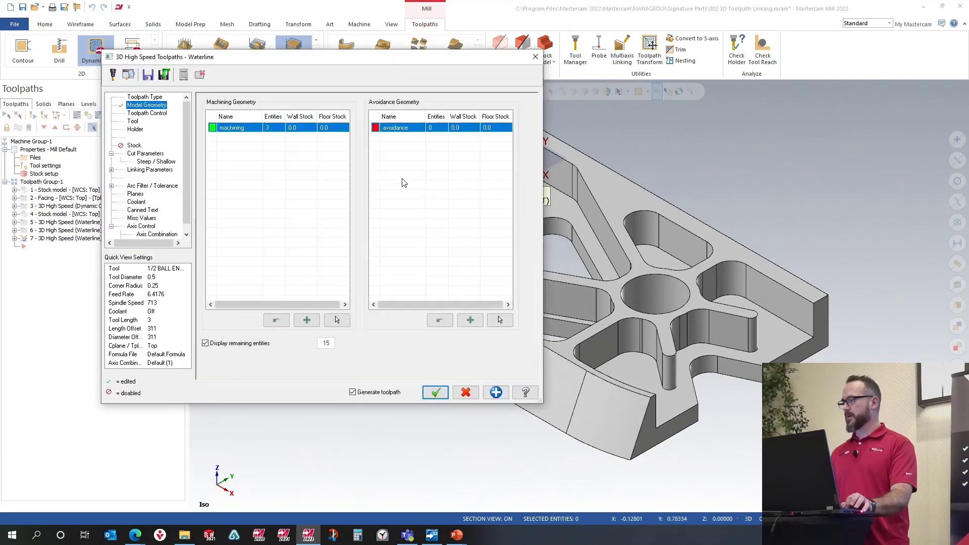
Step: Select the adjacent faces around the front wall as avoidance geometry
left_click(500, 320)
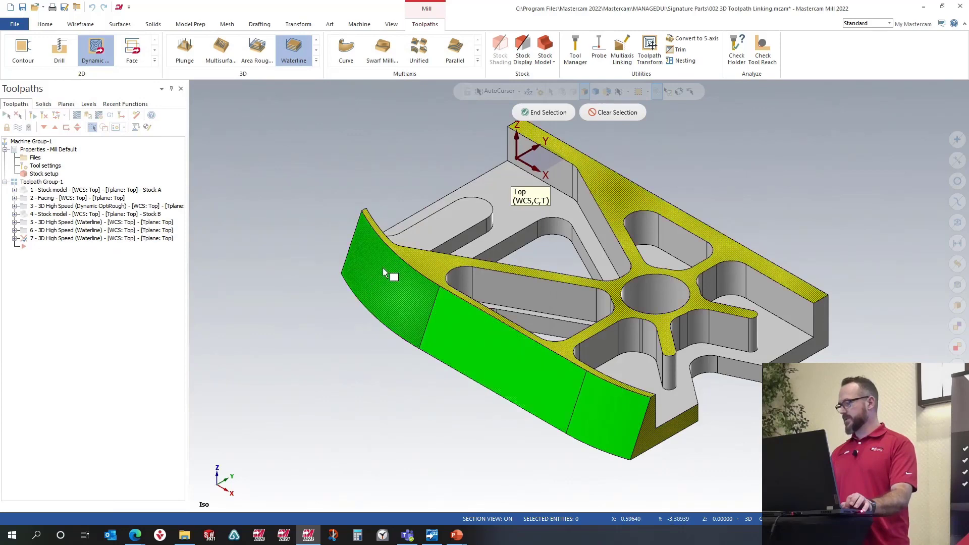
middle_click_drag(383, 269, 332, 272)
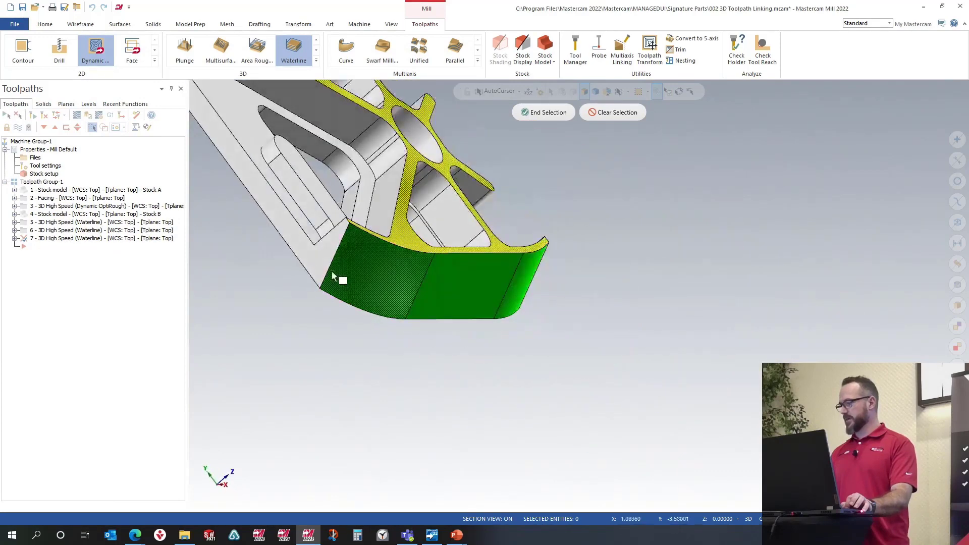
left_click(557, 118)
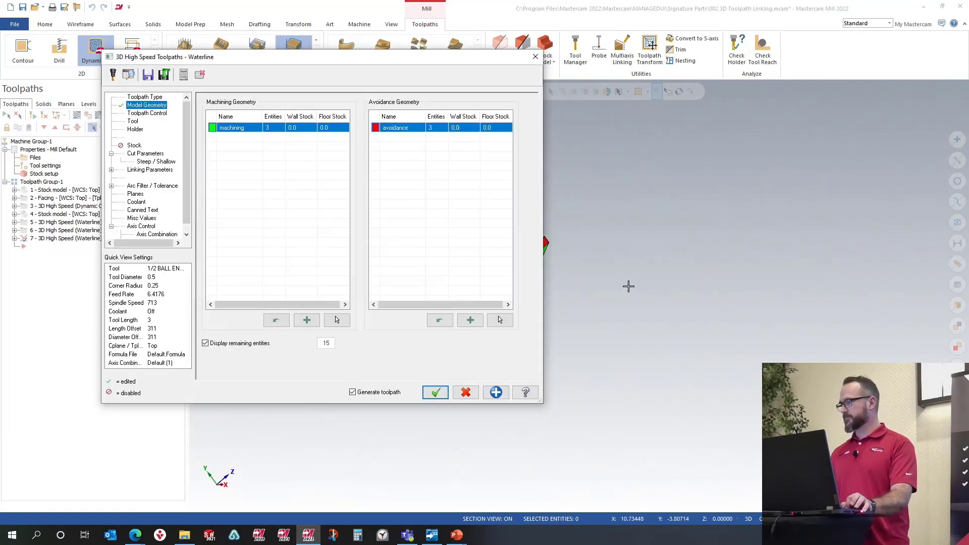
Step: Choose tool 311, the 1/2 BALL ENDMILL, for the Waterline toolpath
left_click(156, 114)
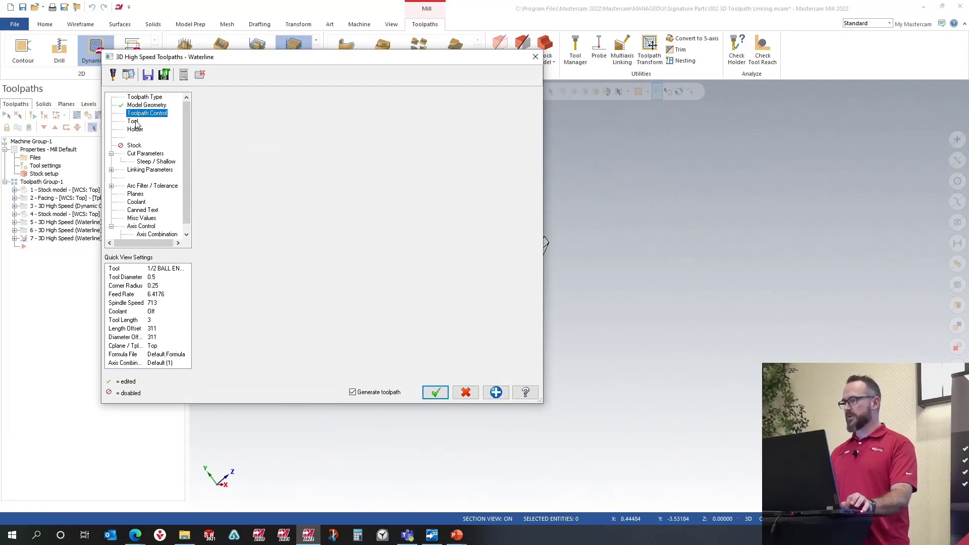
left_click(133, 122)
left_click(327, 133)
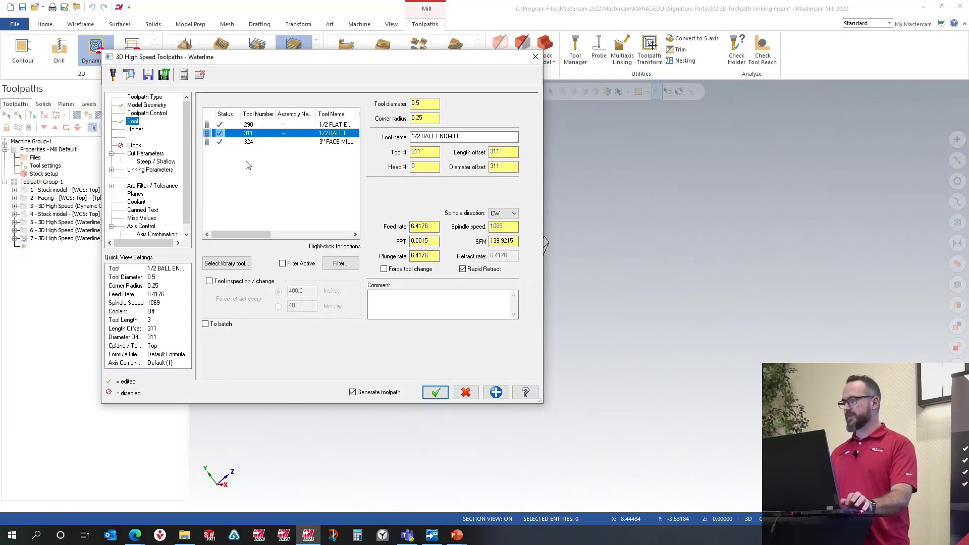
Step: Set the Waterline stepdown to 0.25 in the cut parameters
left_click(145, 154)
left_click(331, 220)
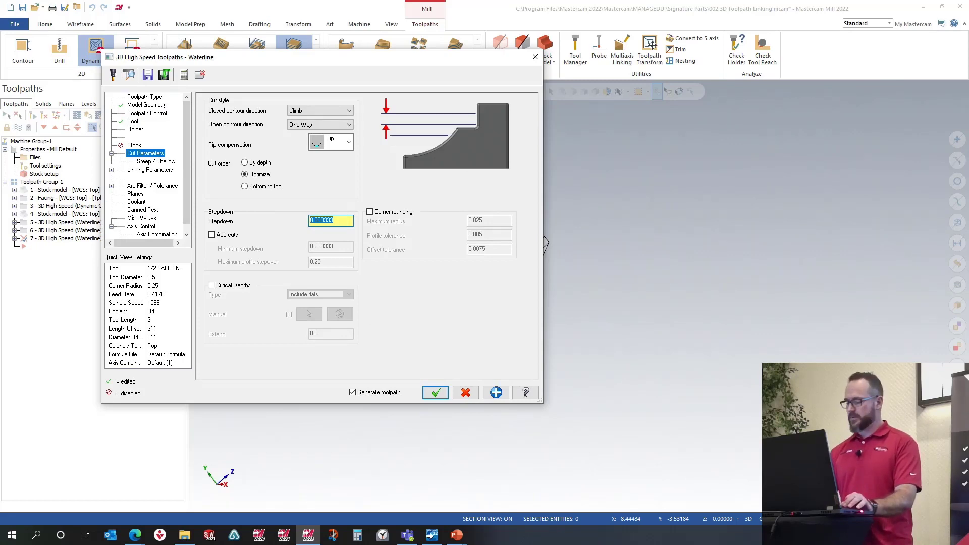
type(".25")
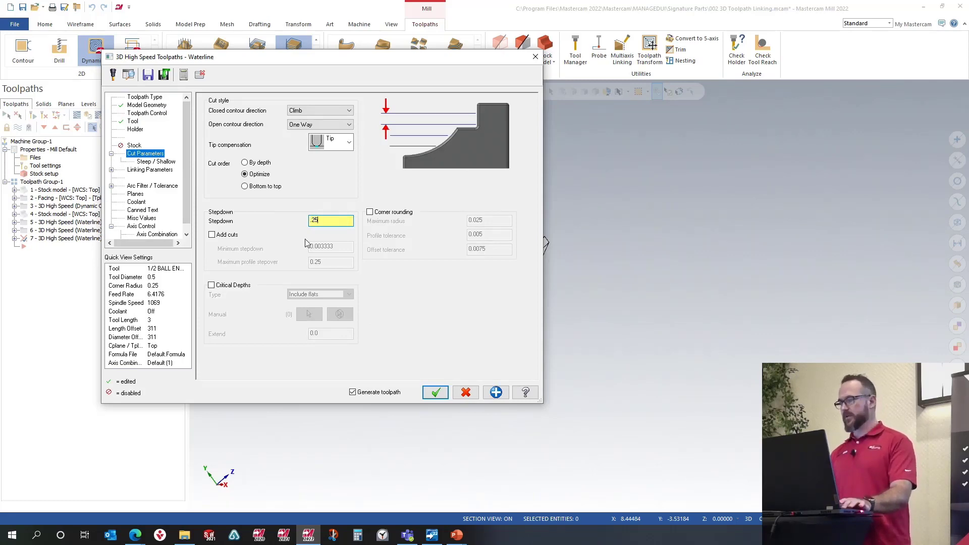
Step: Turn off Secondary Leads in the linking parameters, keeping same lead in and out, and generate the toolpath
left_click(158, 173)
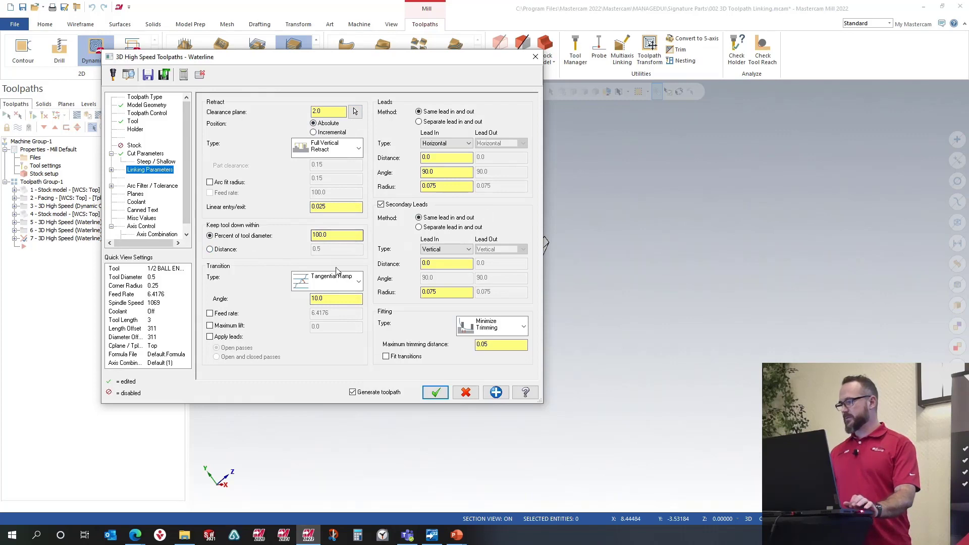
left_click(381, 205)
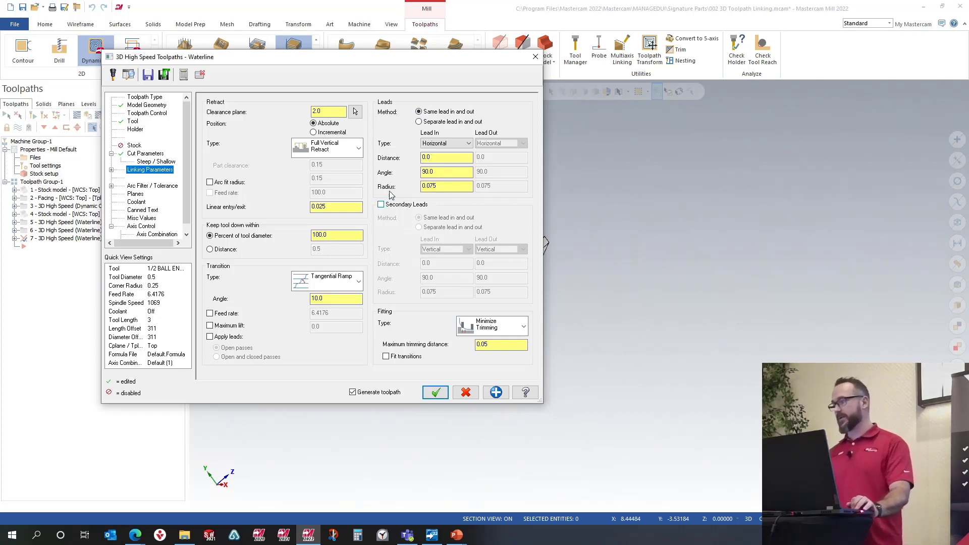
left_click(419, 122)
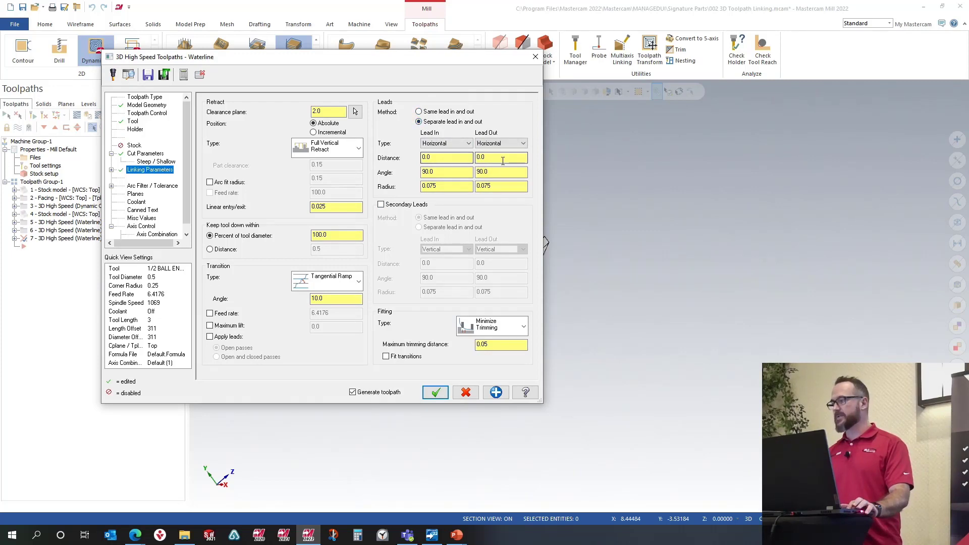
left_click(419, 112)
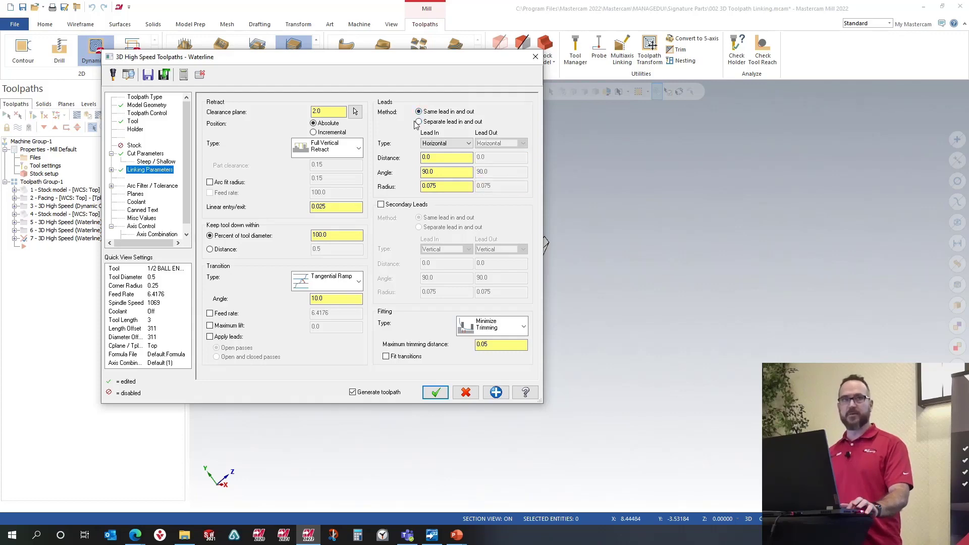
left_click(435, 393)
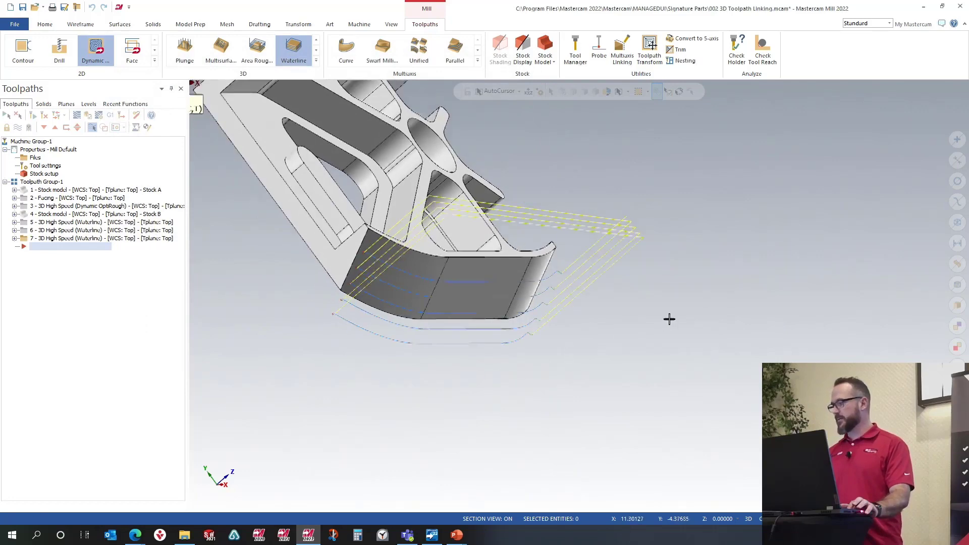
Step: Zoom in on the pass ends to inspect the lead-in and lead-out moves of the toolpath
middle_click_drag(668, 320, 628, 344)
scroll(616, 339, "up", 3)
scroll(617, 339, "up", 5)
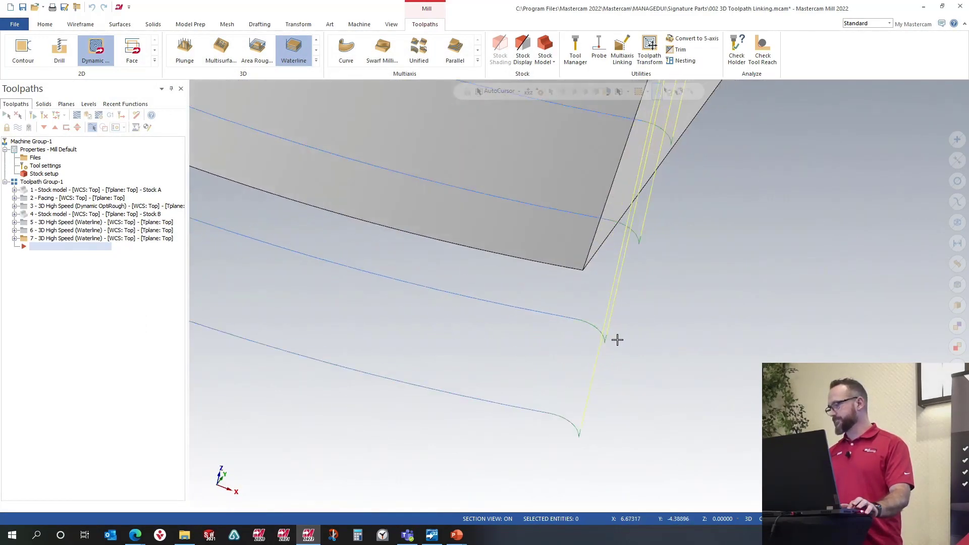
scroll(736, 386, "down", 2)
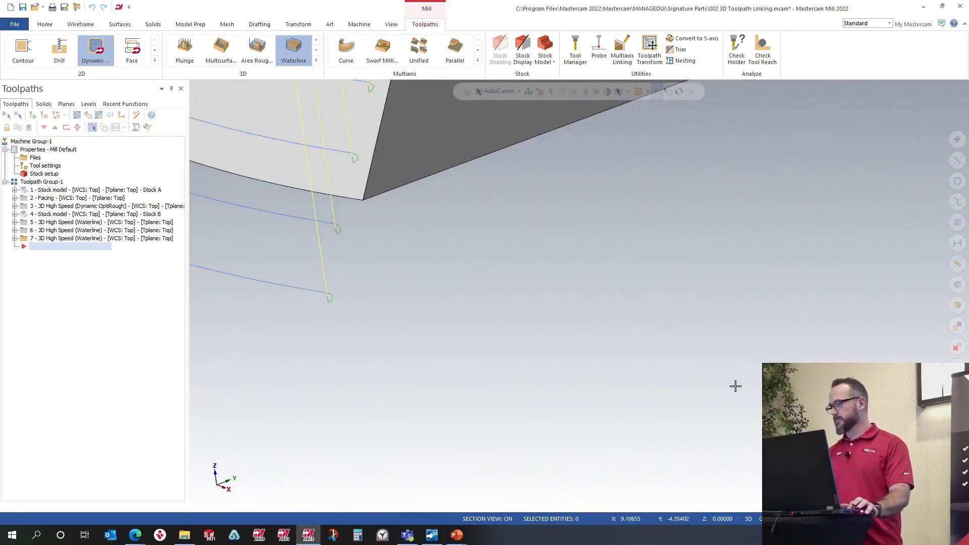
scroll(333, 231, "up", 2)
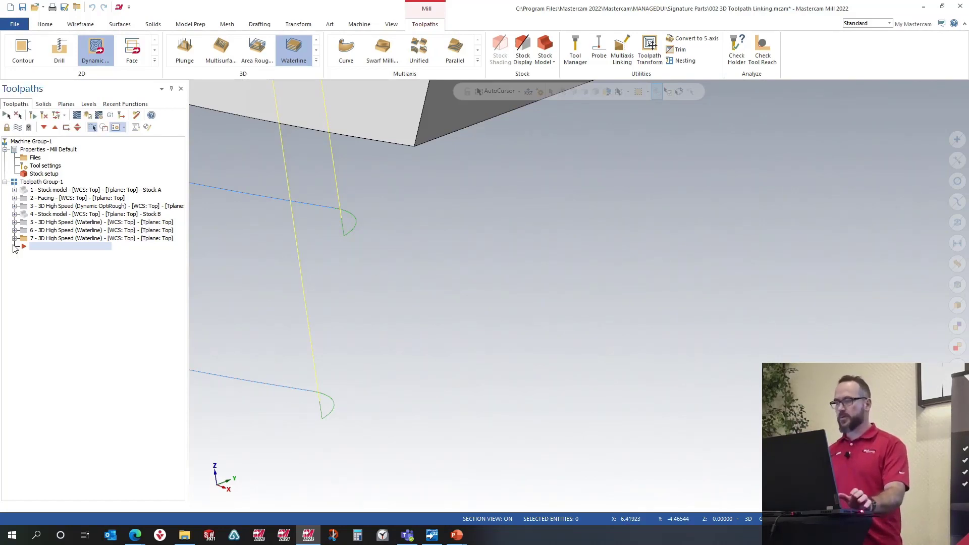
Step: Reopen the Waterline parameters, enable Secondary Leads, and regenerate the toolpath
left_click(14, 238)
left_click(55, 247)
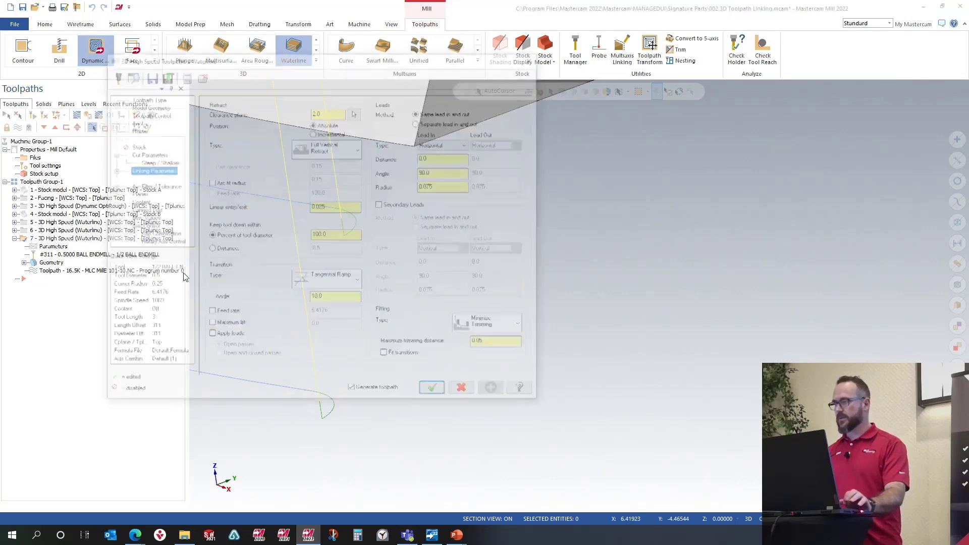
left_click(382, 205)
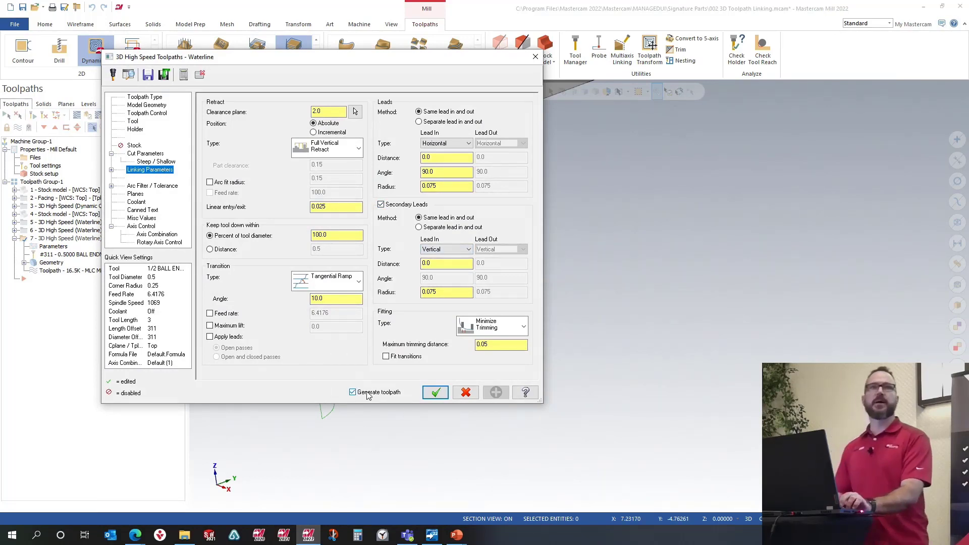
left_click(436, 393)
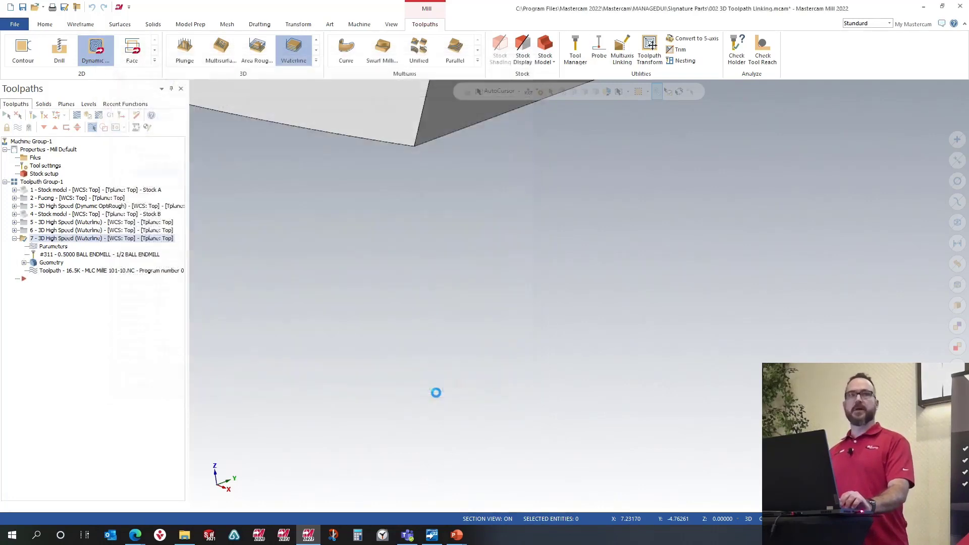
Step: Zoom around the pass ends to examine the secondary lead loops of the toolpath
scroll(575, 382, "down", 2)
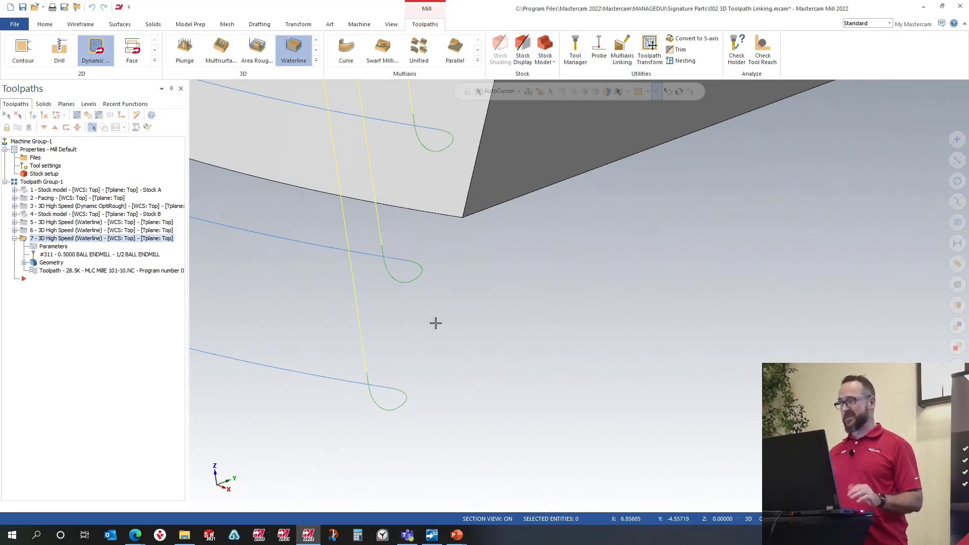
scroll(619, 329, "down", 2)
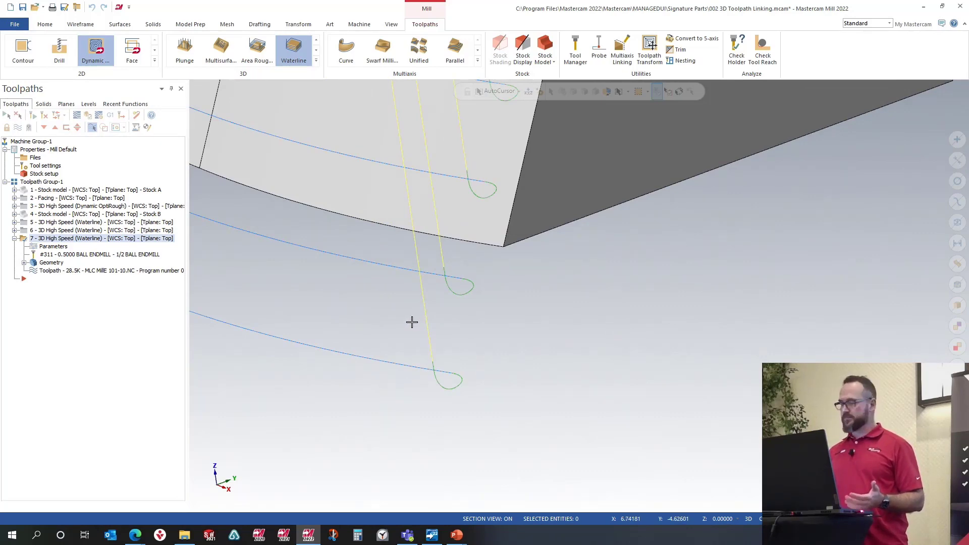
scroll(559, 327, "down", 5)
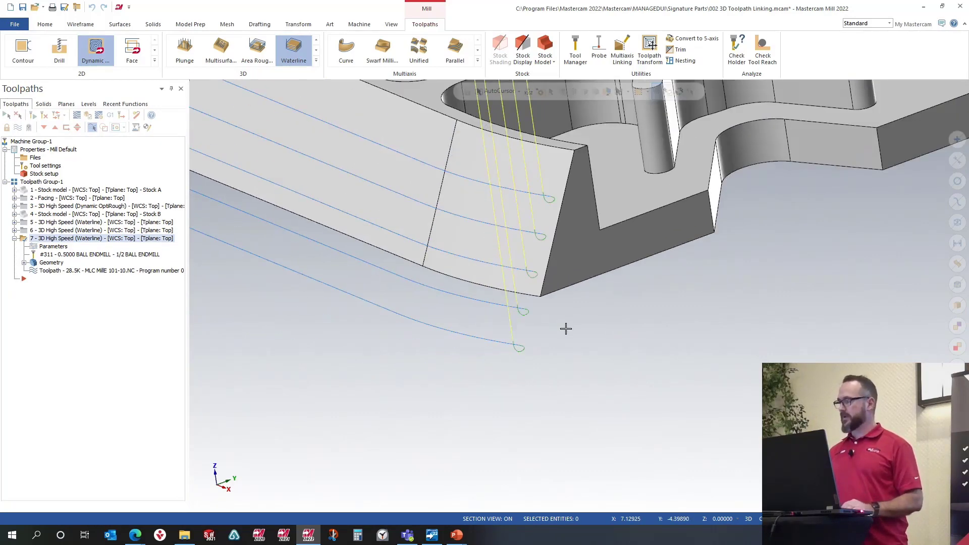
scroll(340, 269, "down", 3)
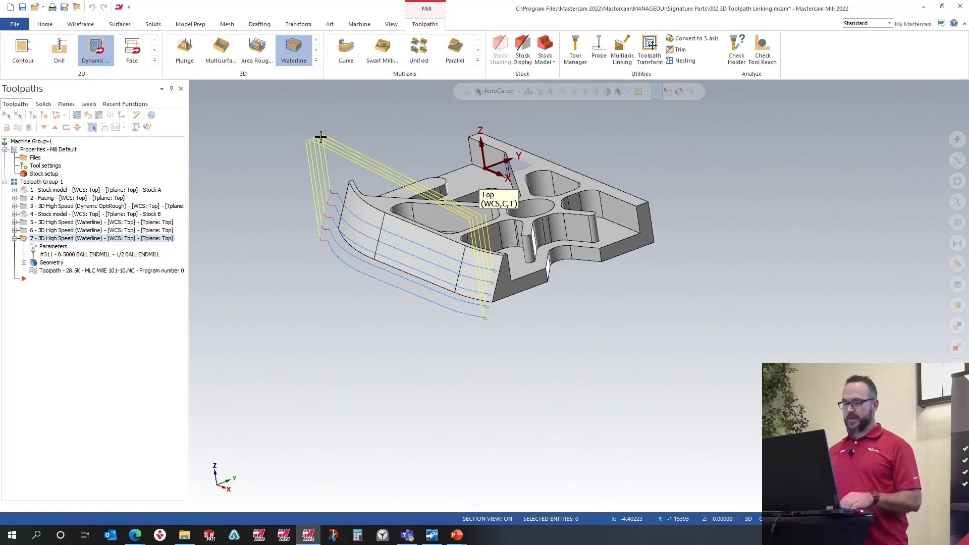
key("ctrl")
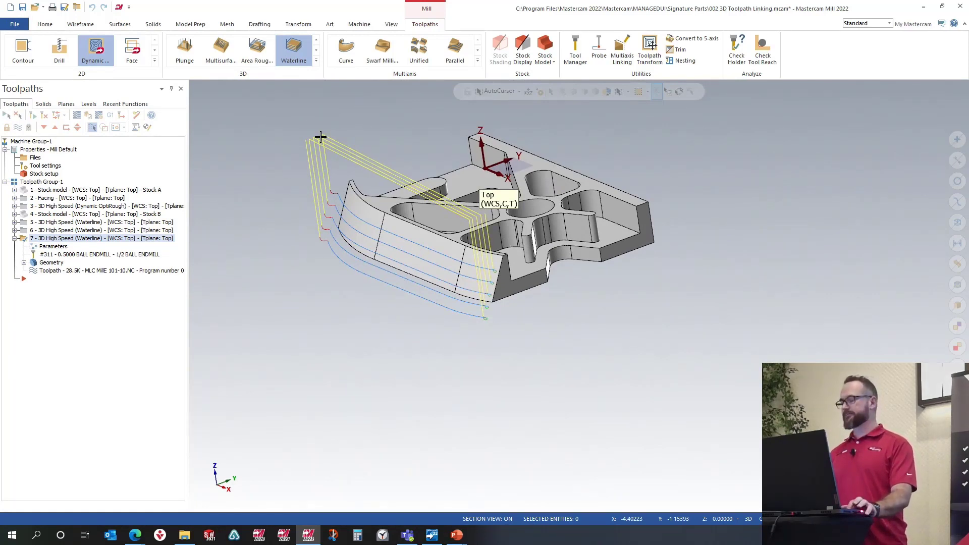
Step: Enable Arc fit radius at 0.15 in the linking parameters and regenerate the Waterline toolpath
left_click(56, 247)
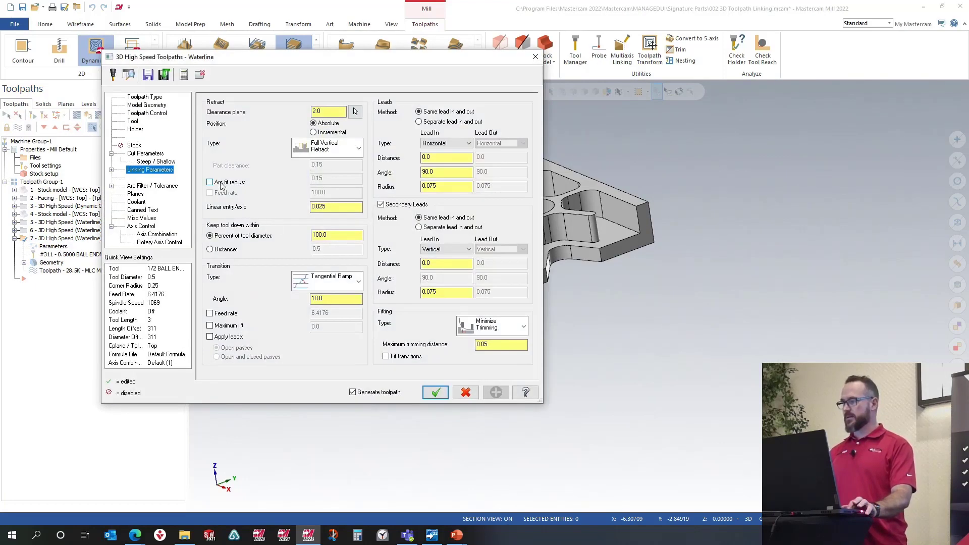
left_click(210, 182)
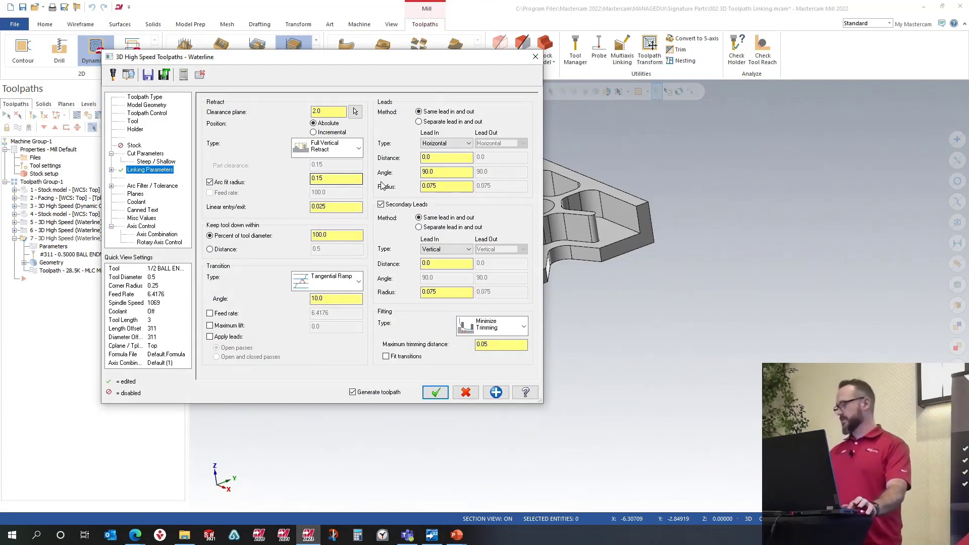
left_click(435, 393)
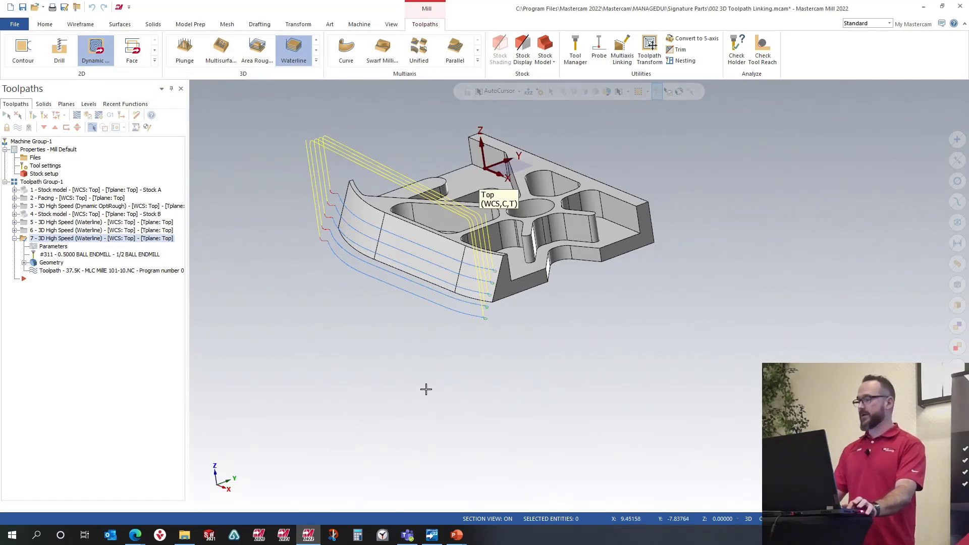
middle_click_drag(293, 125, 634, 252)
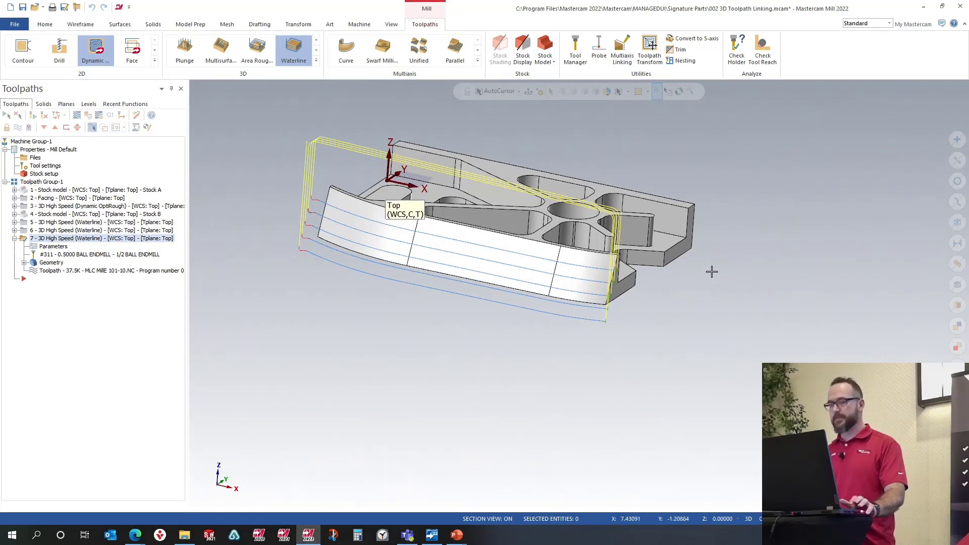
key("alt+Tab")
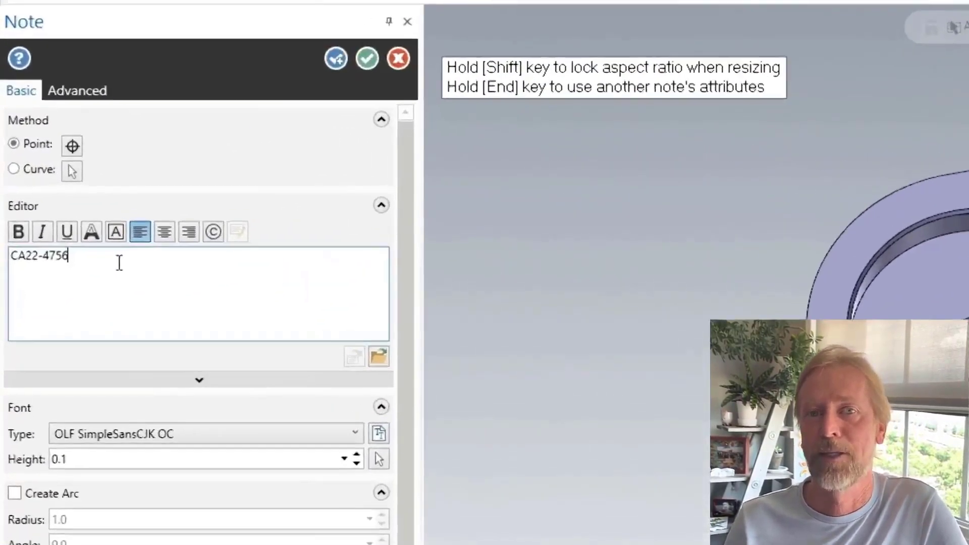
left_click(191, 108)
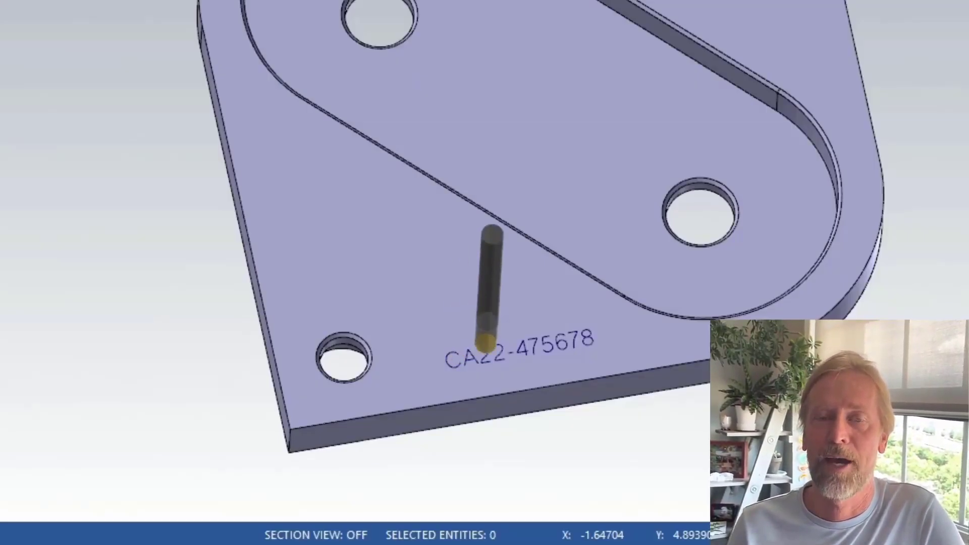
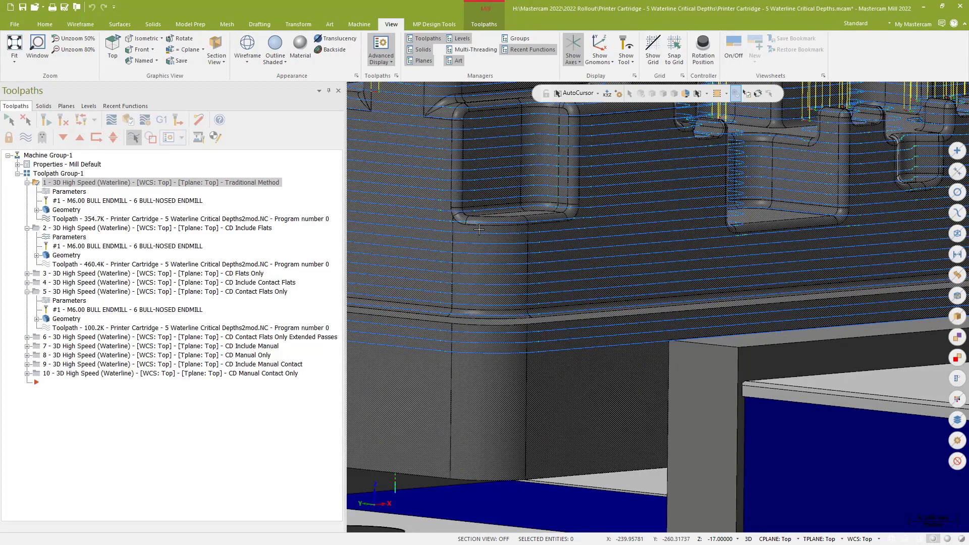
Step: Open the second Waterline toolpath's cut parameters and review the Critical Depths type options, then close the dialog
scroll(479, 229, "down", 5)
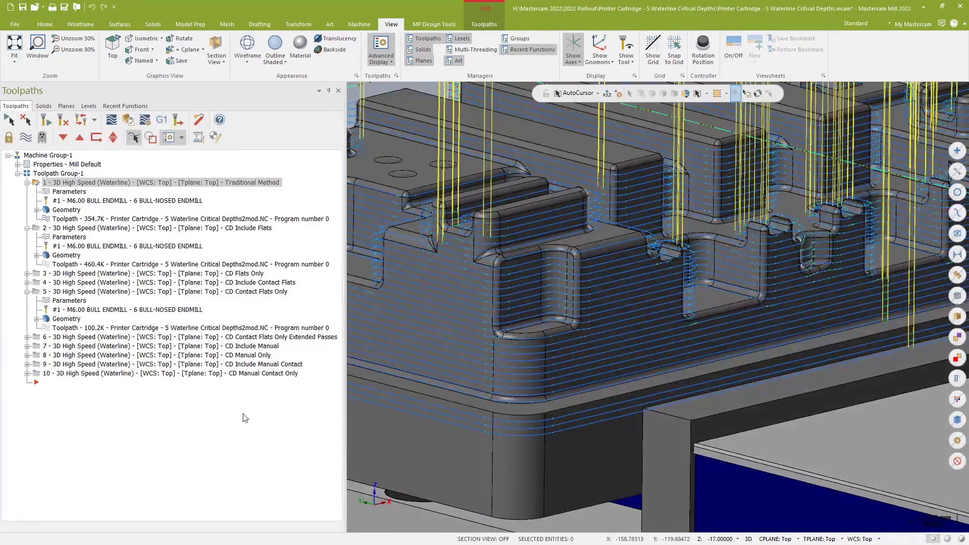
left_click(69, 238)
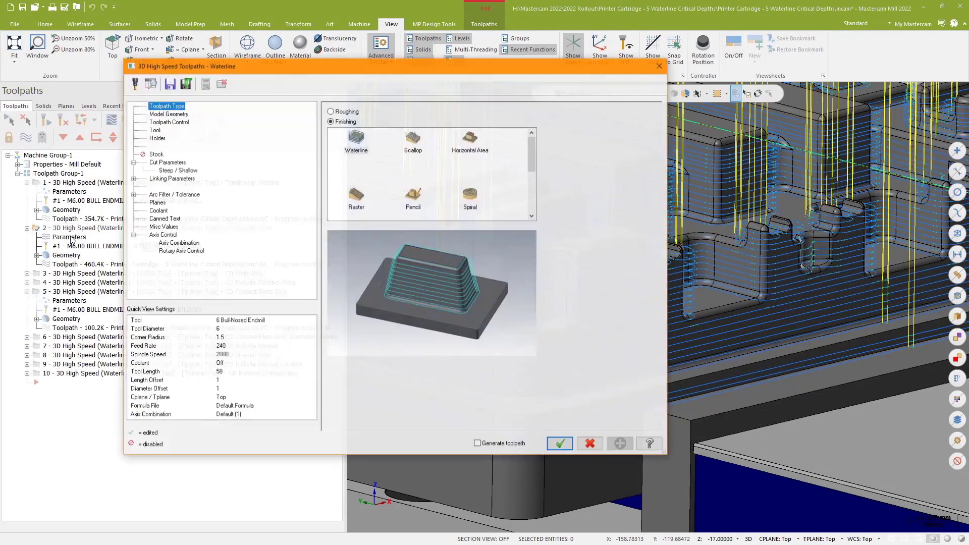
left_click(166, 162)
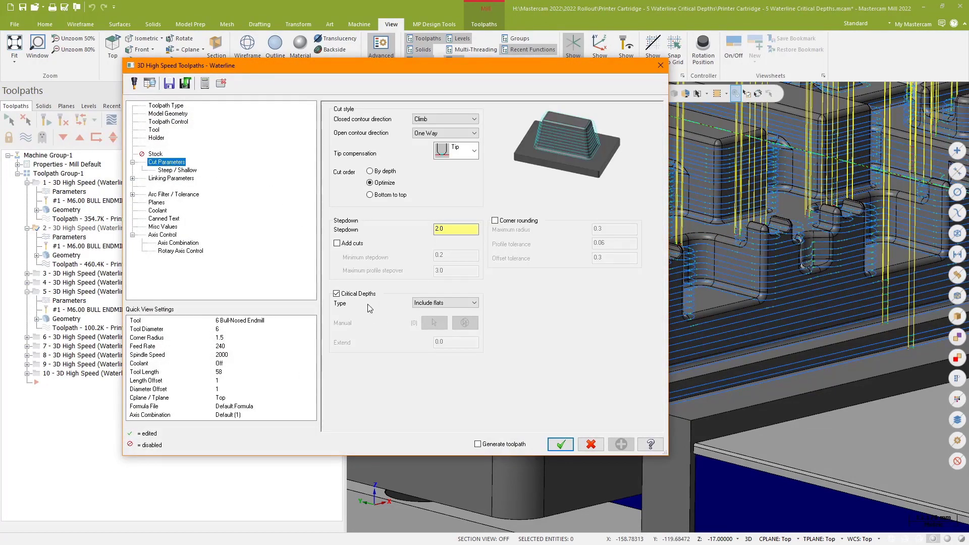
left_click(475, 304)
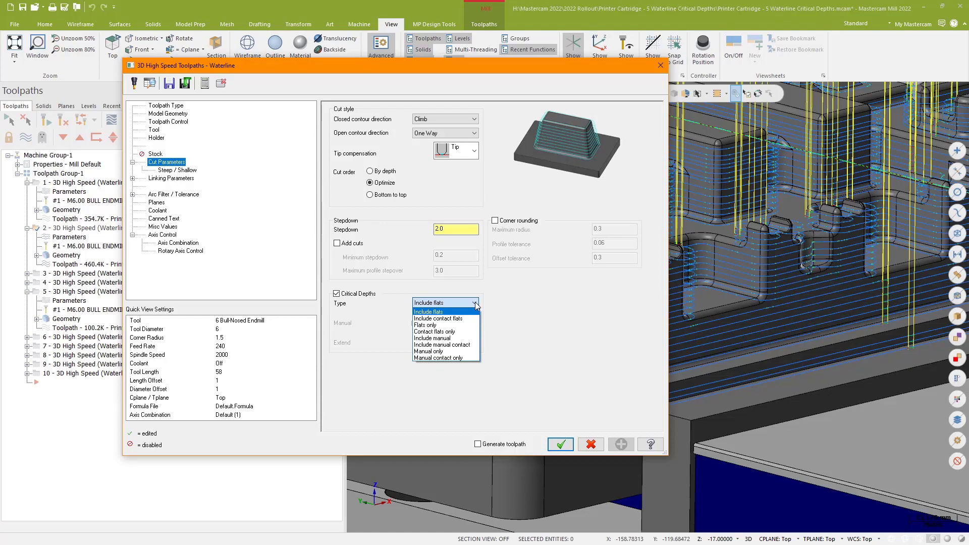
left_click(660, 65)
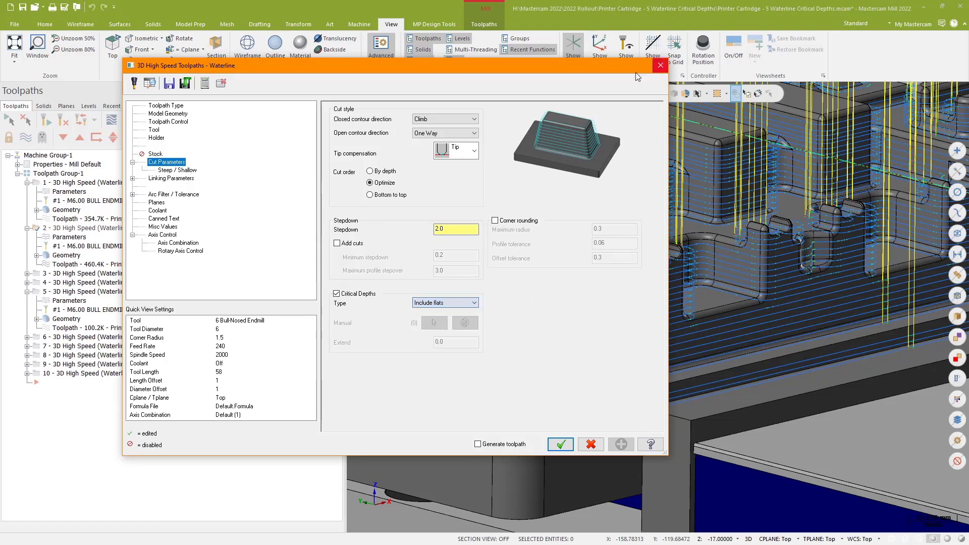
left_click(660, 66)
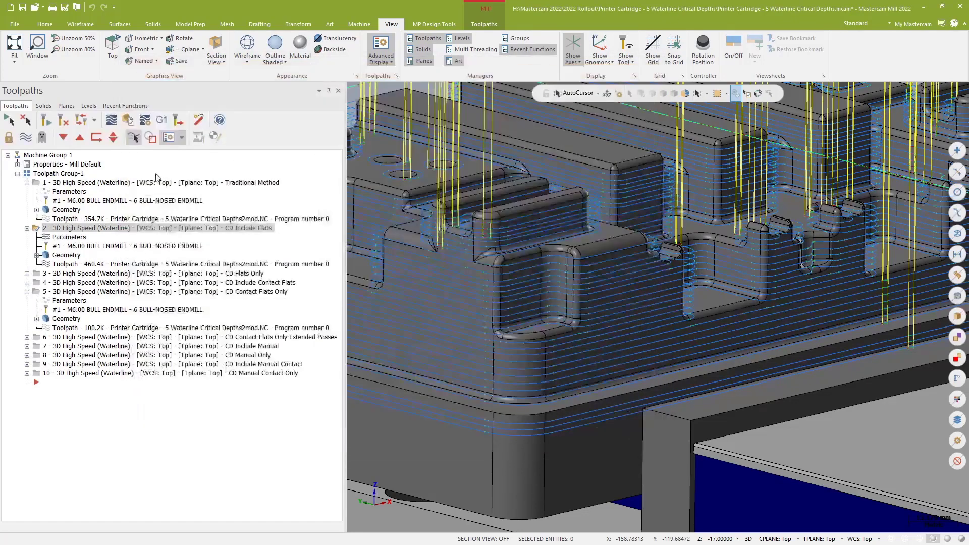
Step: Display the first Waterline toolpath and zoom around the pocket to inspect its passes
left_click(91, 184)
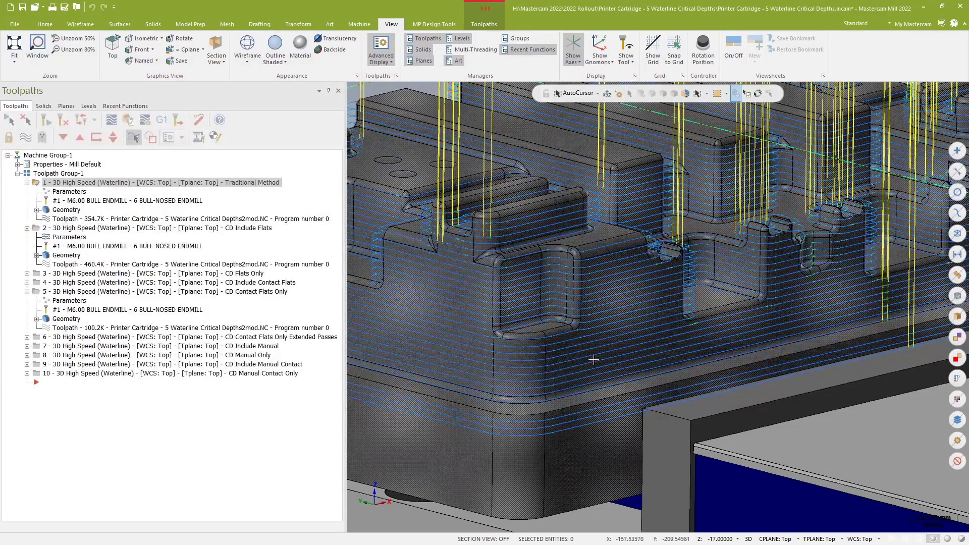
scroll(595, 356, "up", 10)
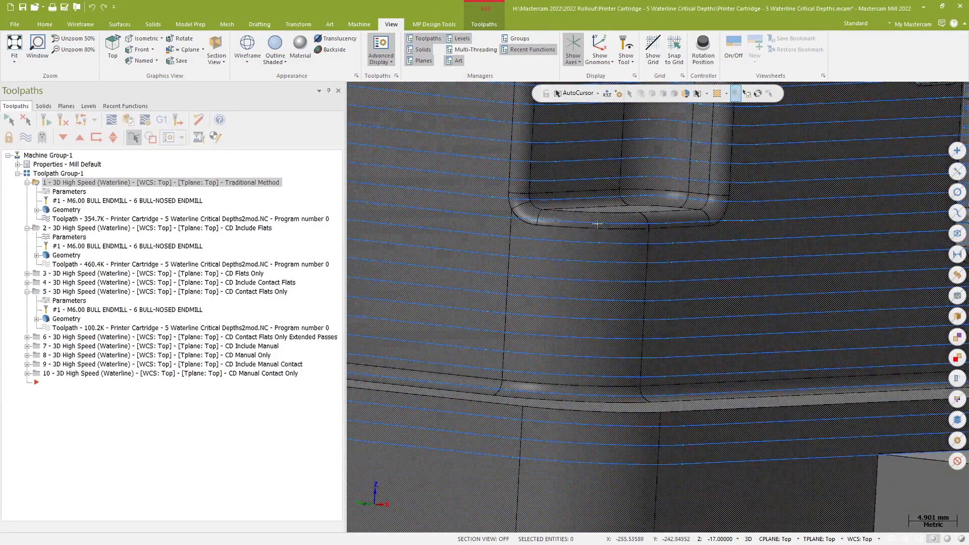
scroll(560, 318, "down", 3)
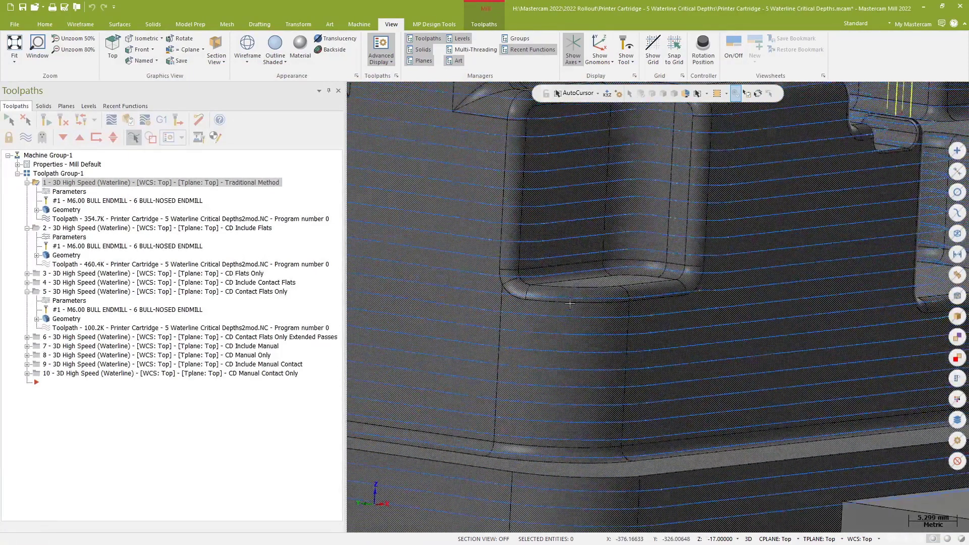
scroll(556, 324, "down", 1)
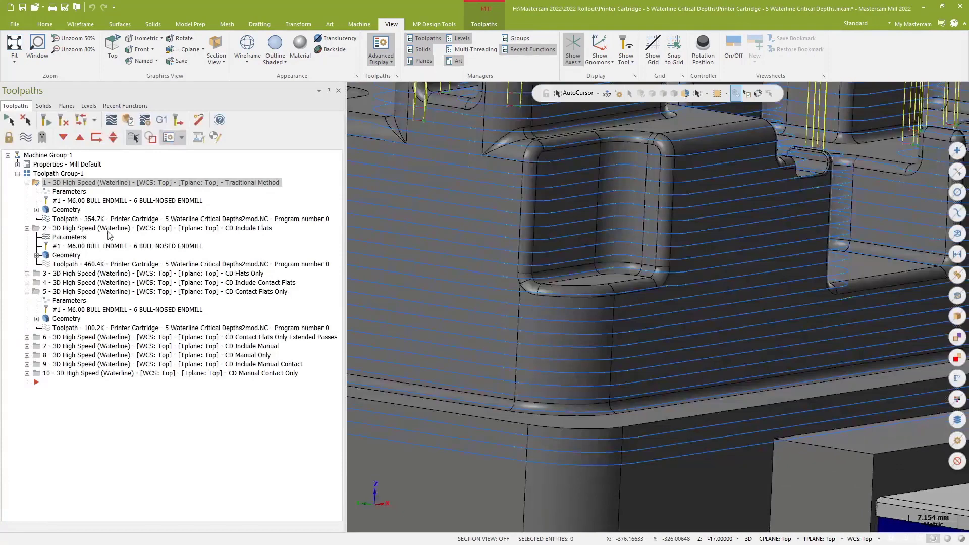
Step: Reopen the second Waterline toolpath's cut parameters and check the Critical Depths type Include flats
left_click(65, 238)
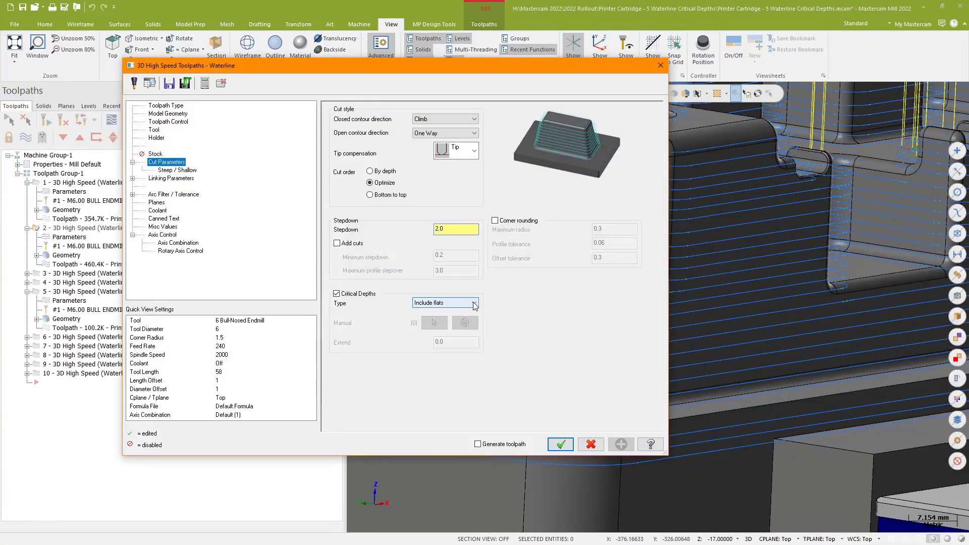
left_click(475, 304)
left_click(455, 312)
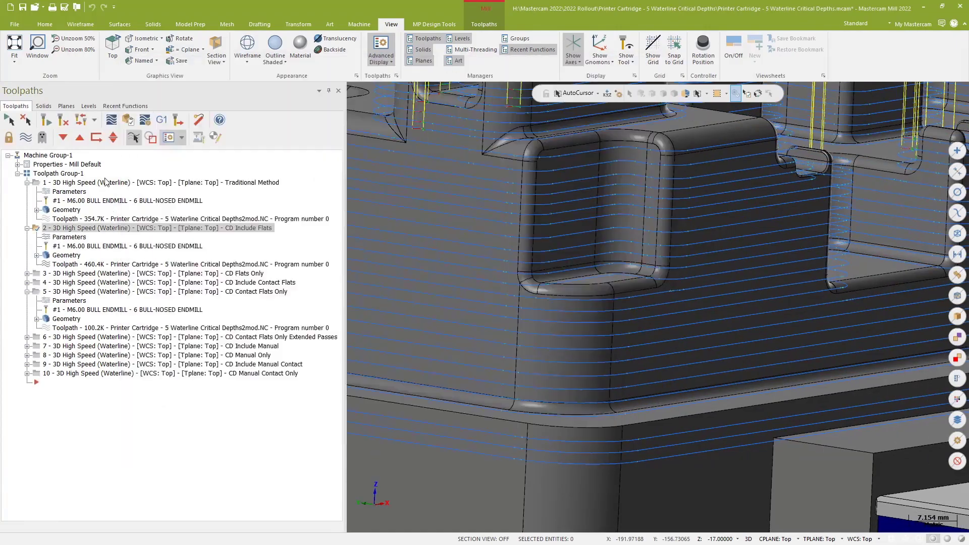
left_click(101, 182)
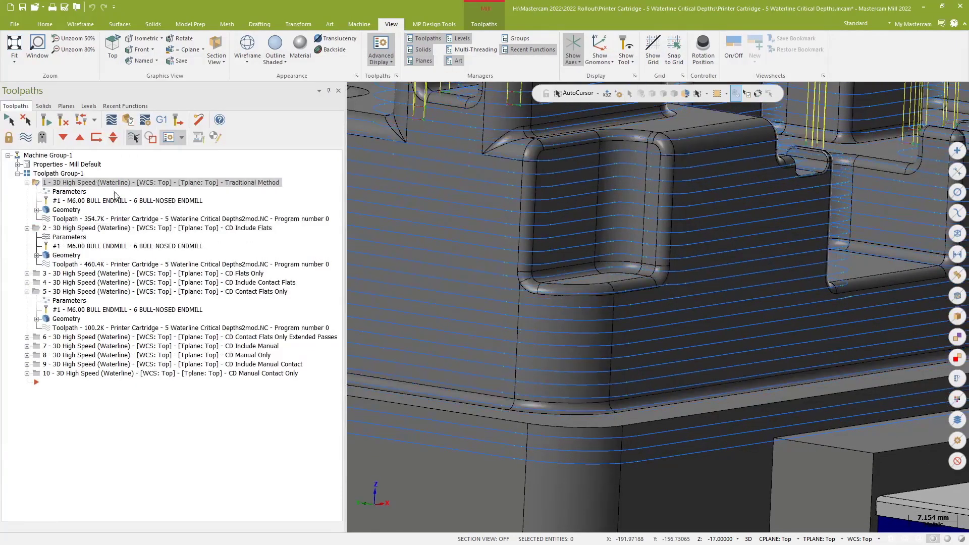
Step: Switch between the Waterline toolpaths and zoom and rotate around the part to compare their passes
scroll(608, 238, "up", 3)
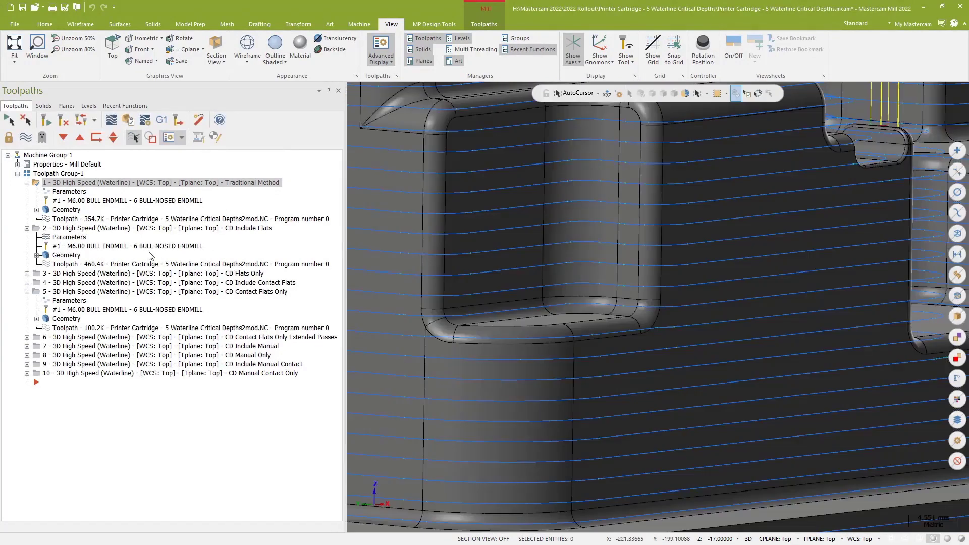
left_click(133, 229)
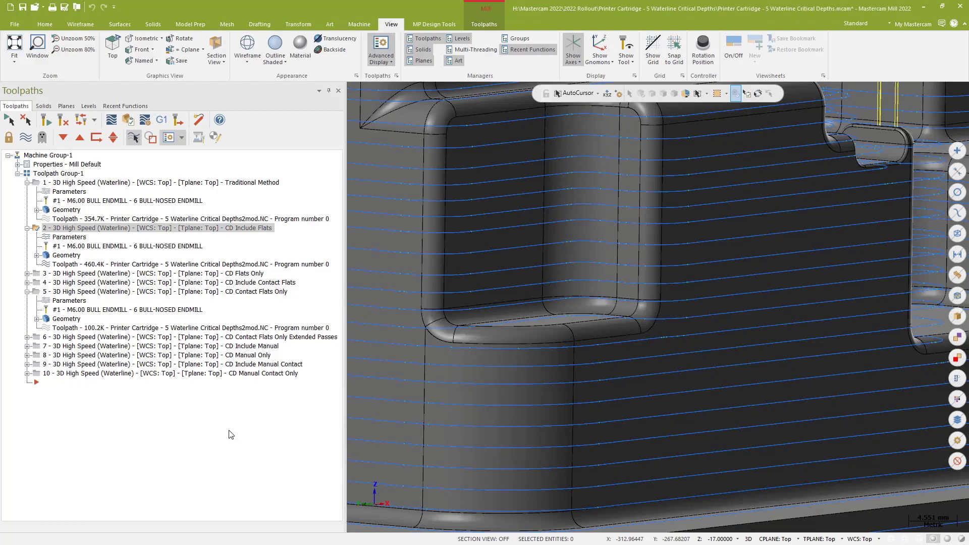
scroll(479, 382, "down", 3)
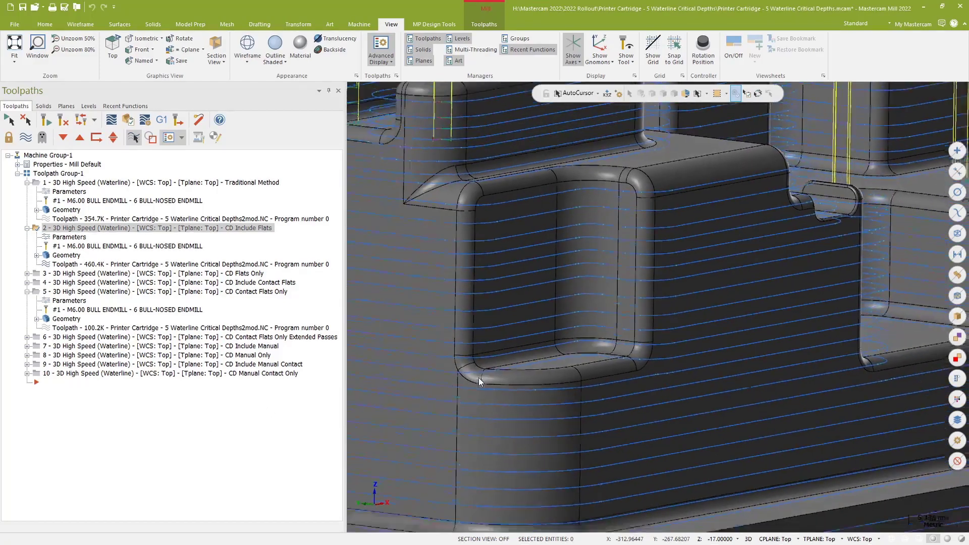
scroll(478, 383, "down", 4)
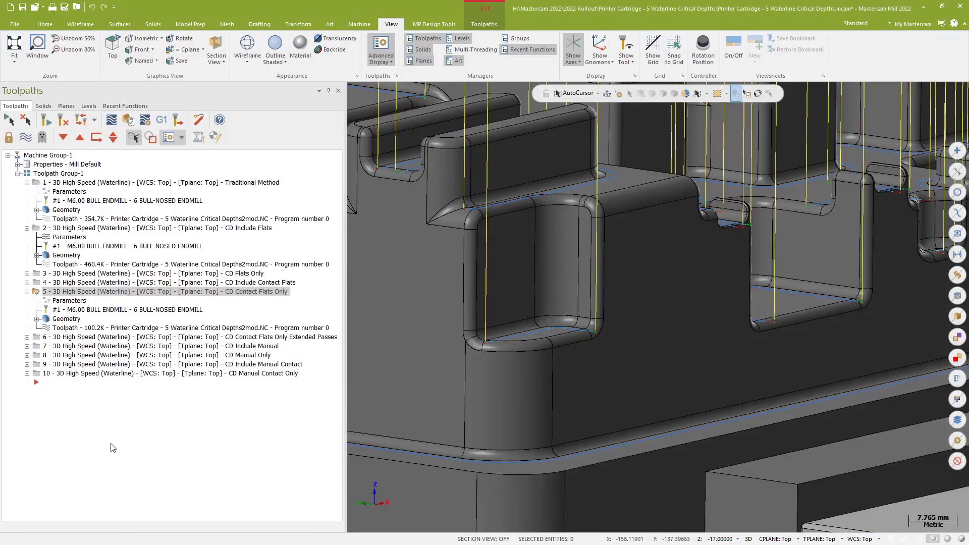
scroll(813, 380, "up", 3)
scroll(813, 380, "down", 2)
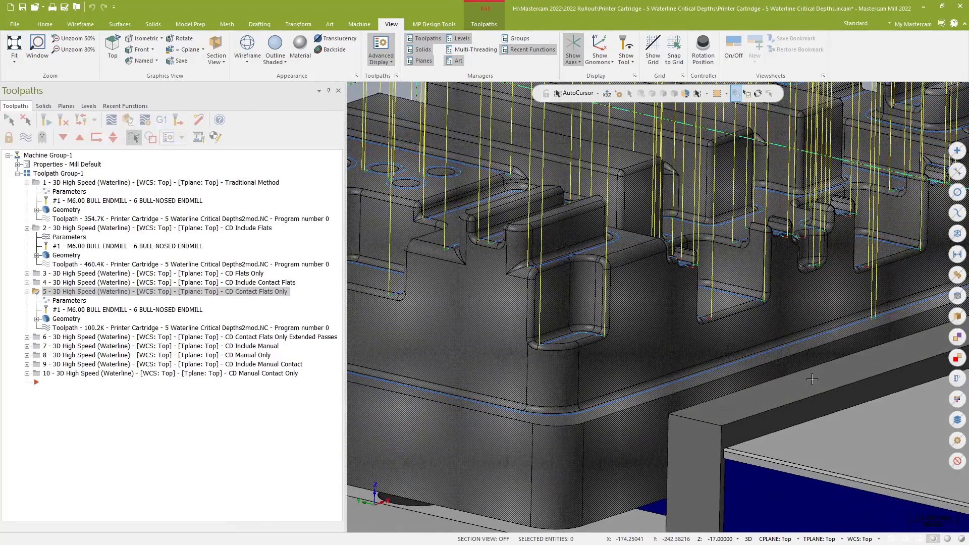
scroll(812, 379, "up", 3)
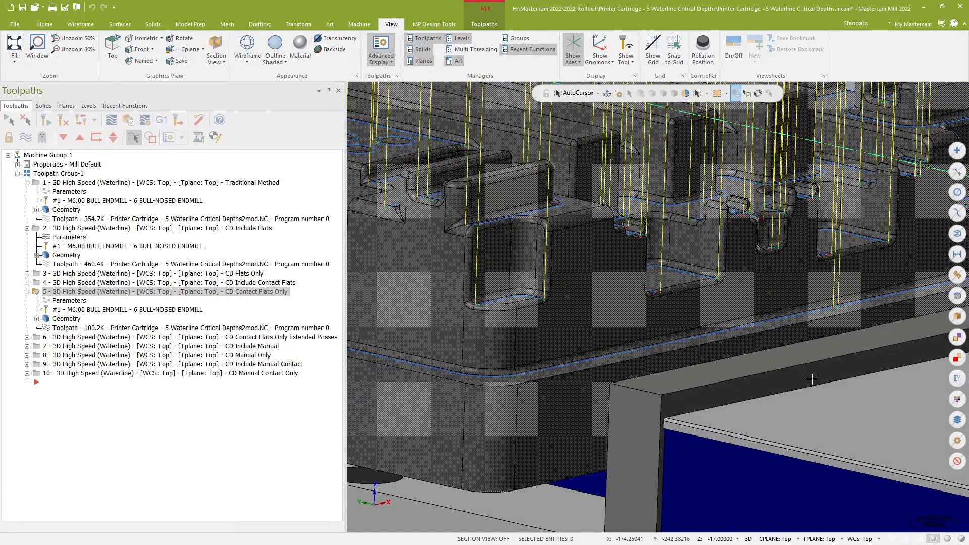
middle_click_drag(721, 330, 717, 366)
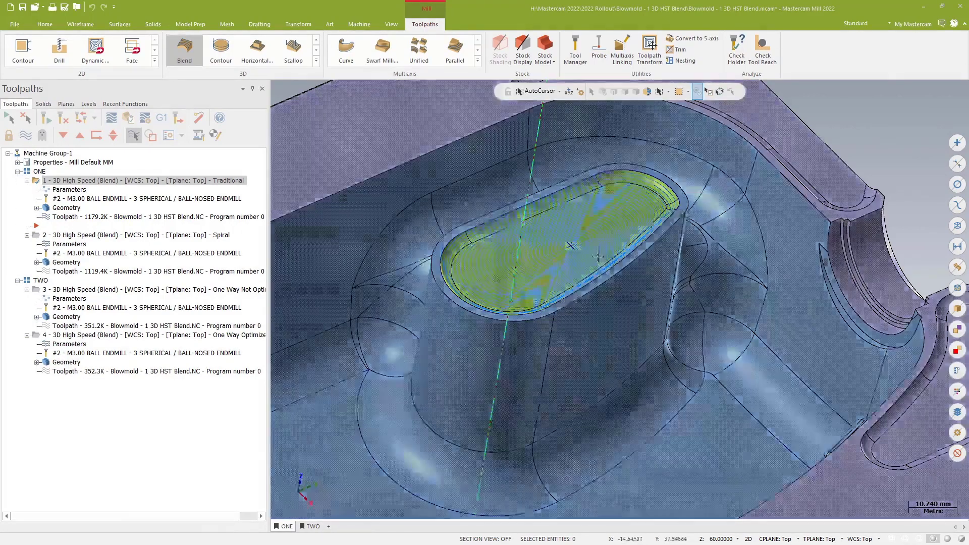
Step: Open the first Blend toolpath's parameters and review its cut parameters, model geometry and guide curves chains
scroll(607, 270, "down", 1)
scroll(607, 270, "up", 6)
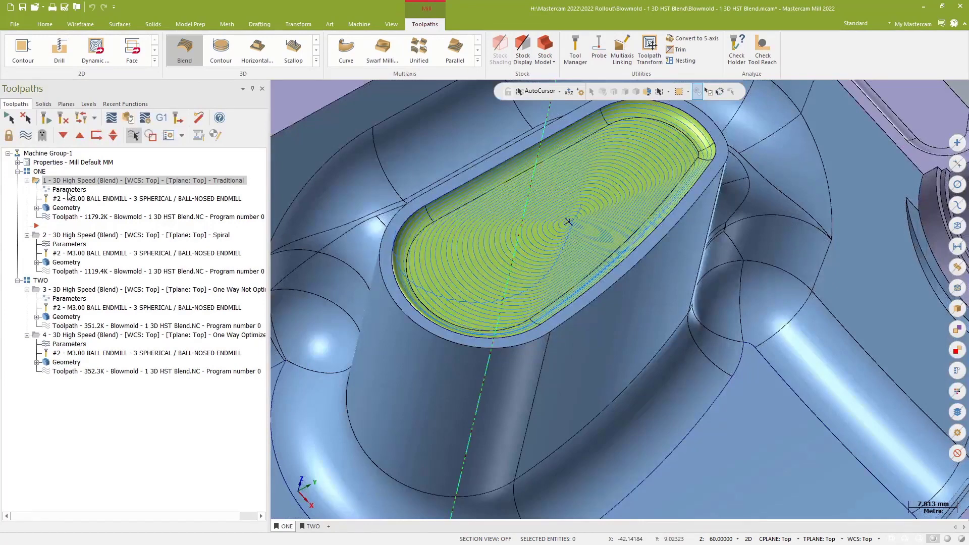
left_click(69, 190)
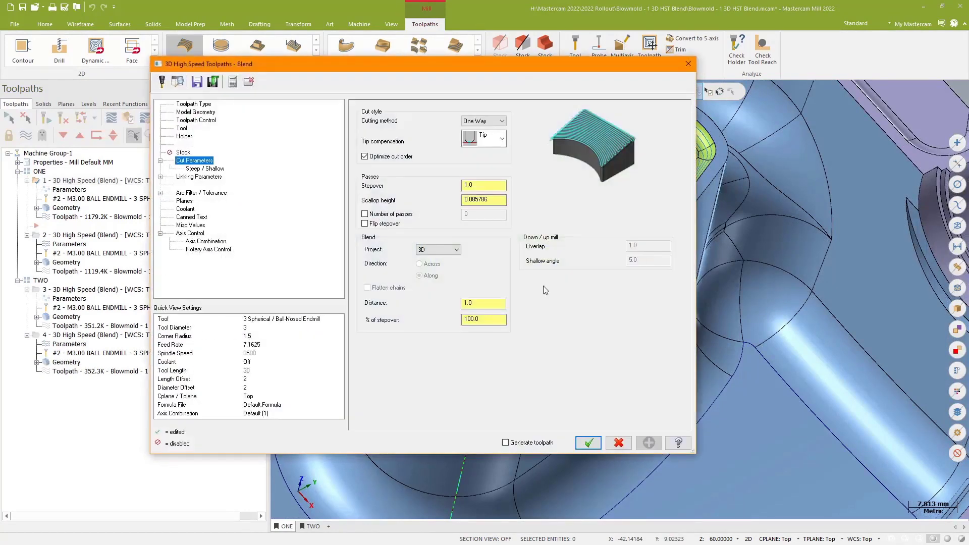
left_click(204, 113)
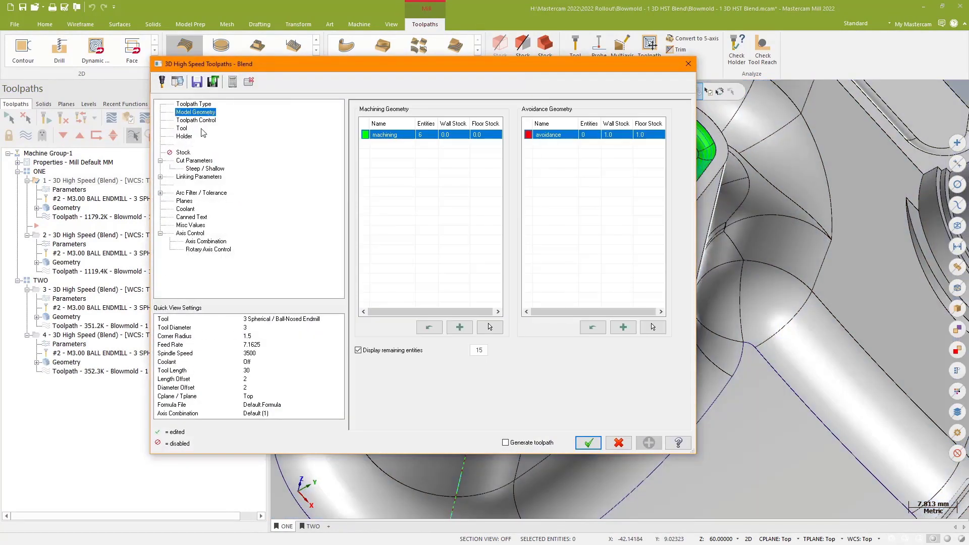
left_click(201, 120)
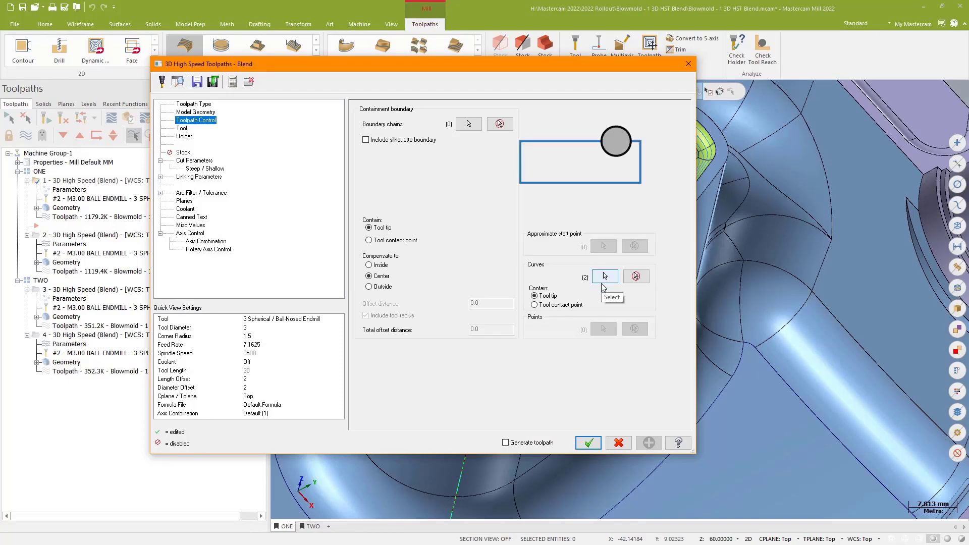
left_click(605, 277)
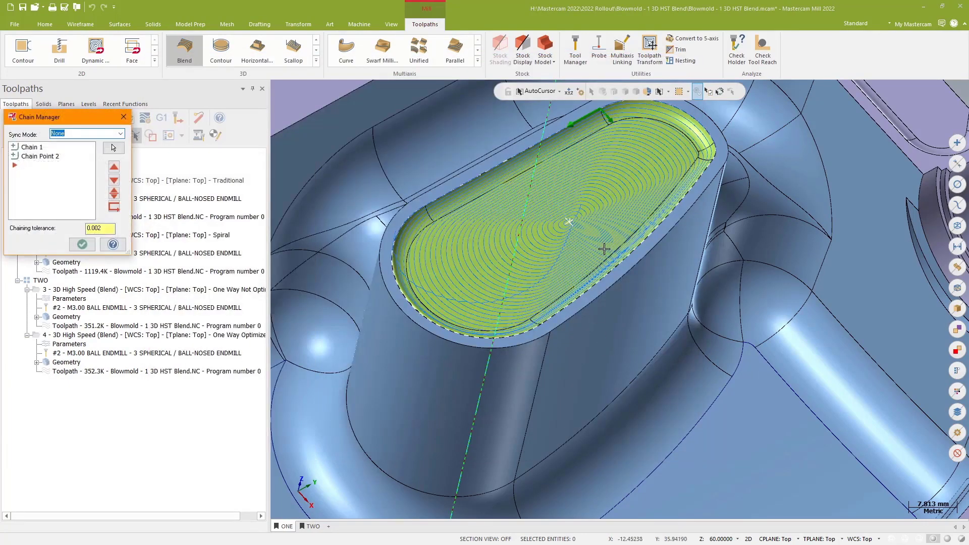
middle_click_drag(604, 249, 587, 157)
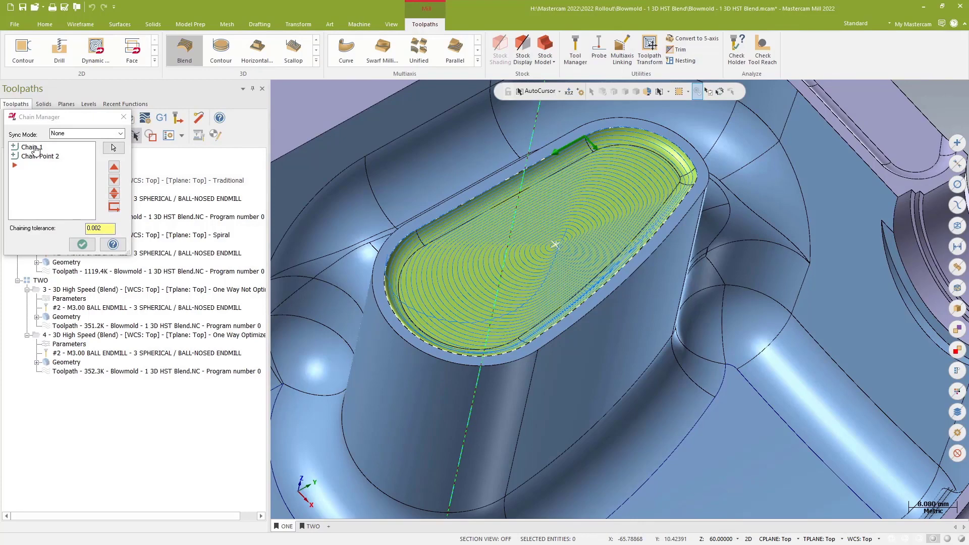
left_click(82, 244)
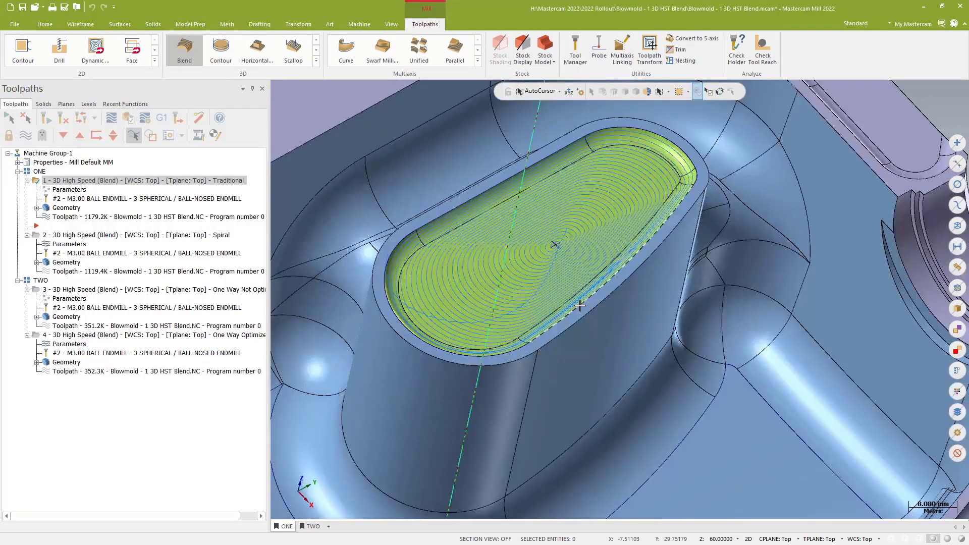
Step: Review the second Blend toolpath's Spiral cut parameters and compare its passes with the Traditional toolpath
scroll(580, 305, "up", 4)
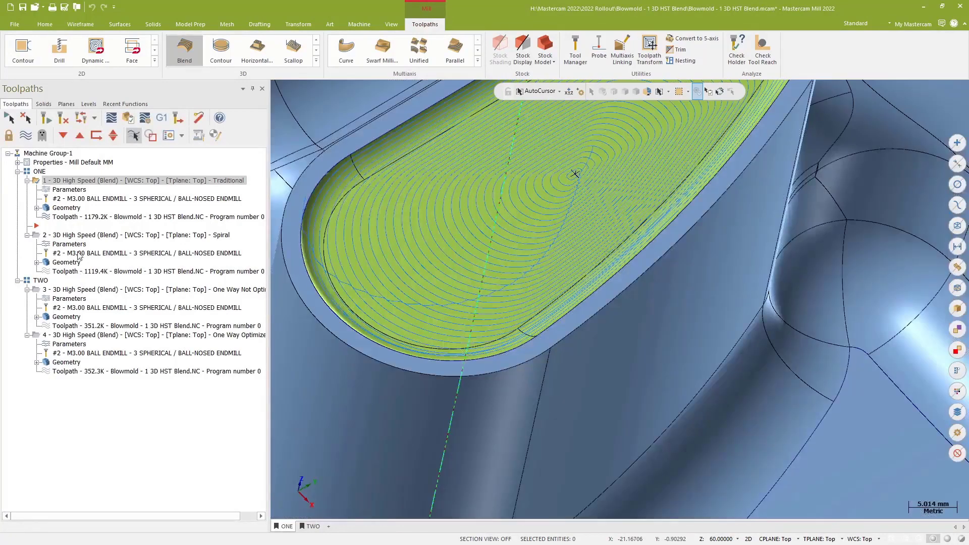
left_click(79, 255)
left_click(76, 245)
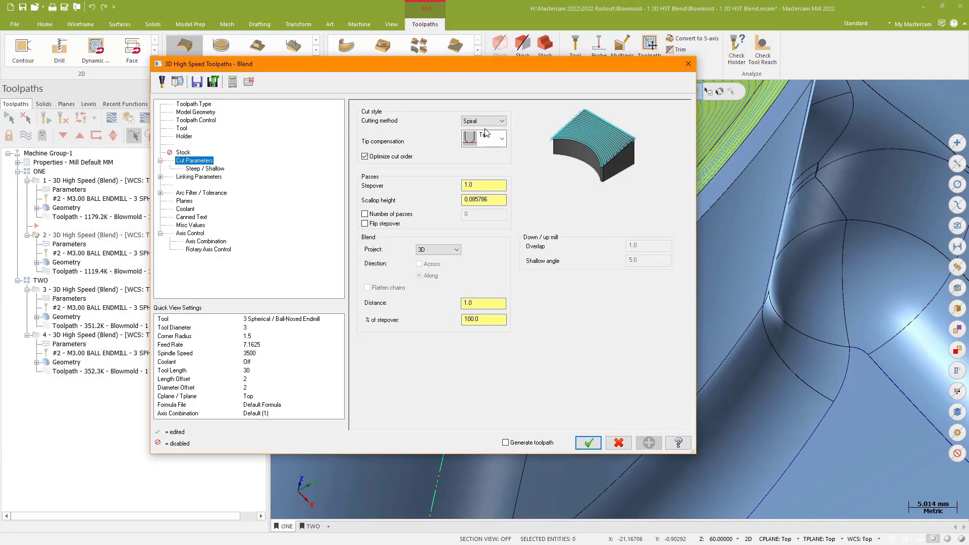
left_click(688, 64)
mouse_move(686, 258)
middle_mouse_down()
mouse_move(784, 211)
mouse_move(775, 189)
mouse_move(747, 171)
middle_mouse_up()
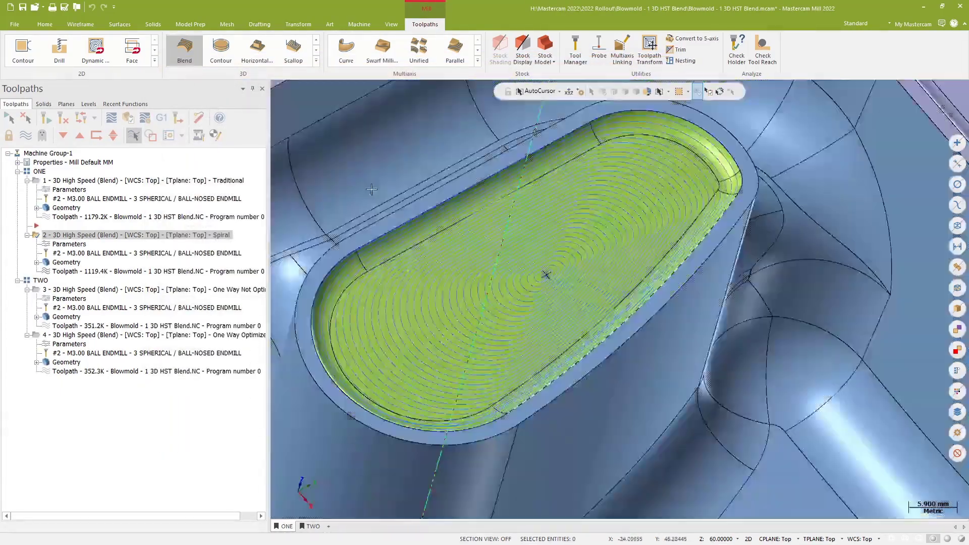
left_click(117, 182)
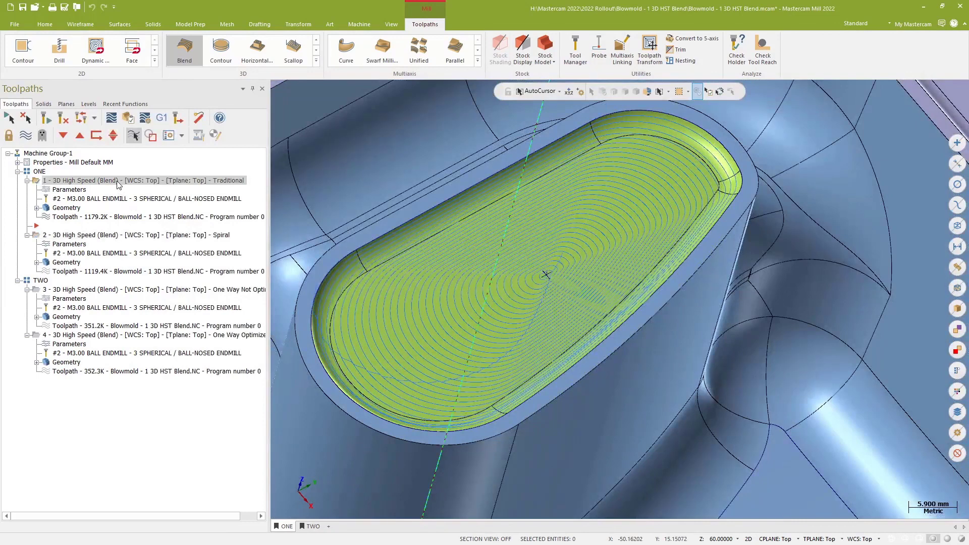
left_click(104, 236)
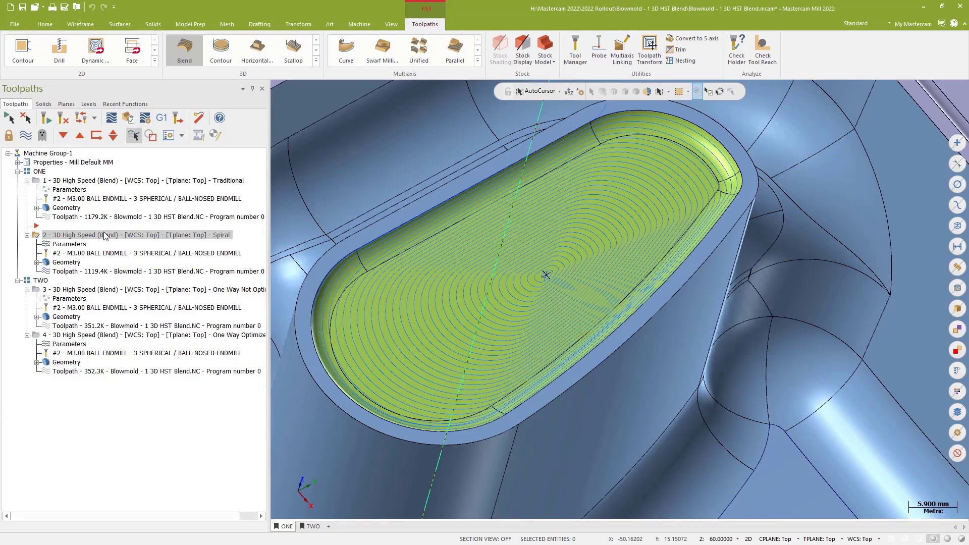
Step: Switch to toolpath group TWO and display its One Way Not Optimized Blend toolpath
left_click(311, 527)
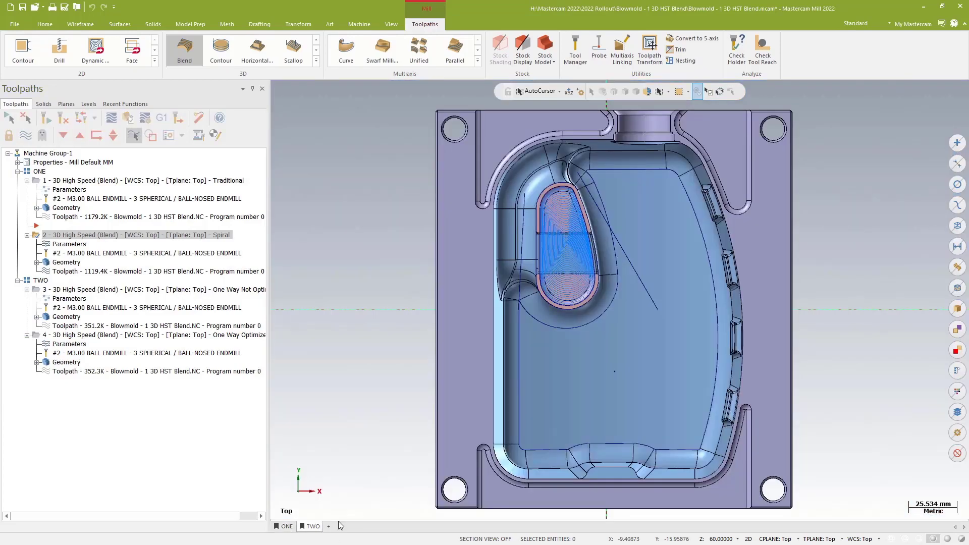
middle_click_drag(396, 386, 396, 385)
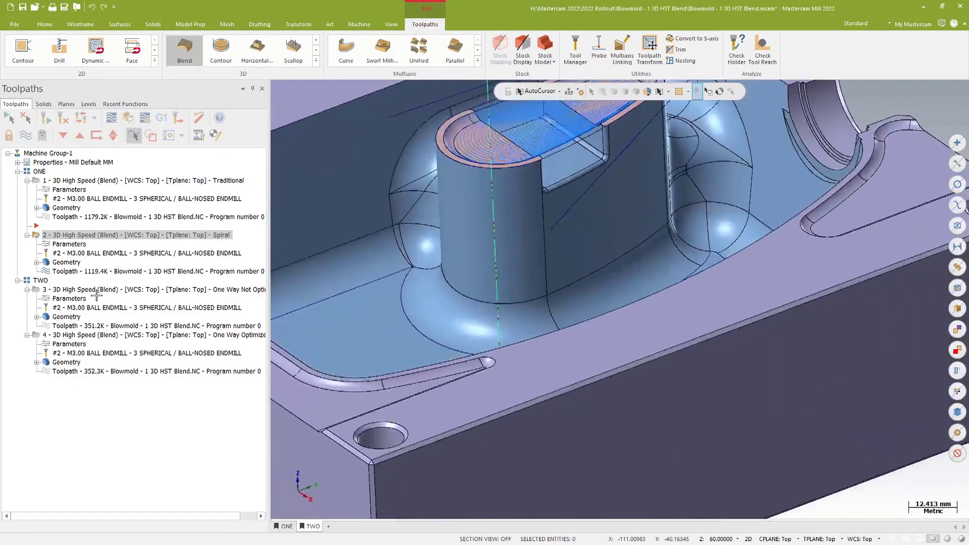
left_click(95, 291)
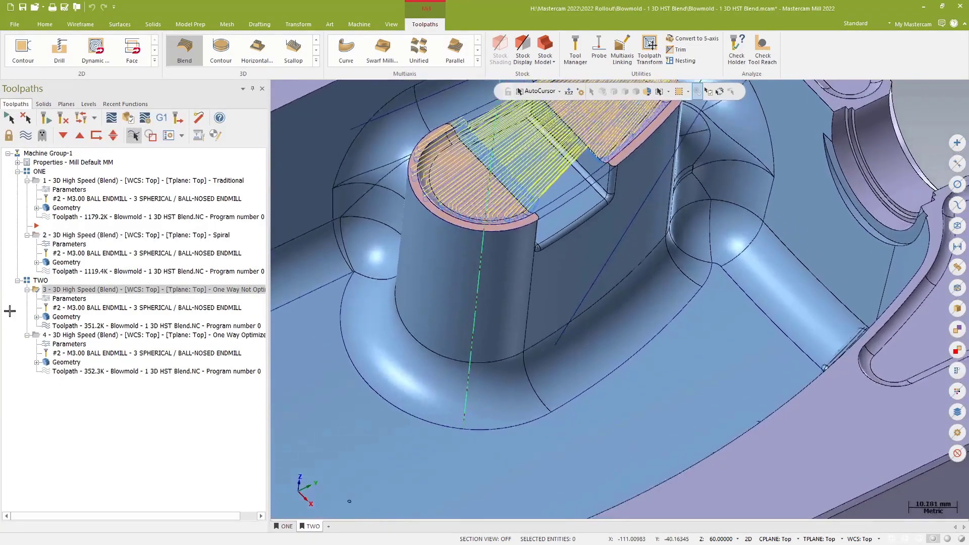
Step: Open the One Way Not Optimized Blend toolpath's parameters and review its model geometry, moving the dialog aside to view the part
left_click(73, 298)
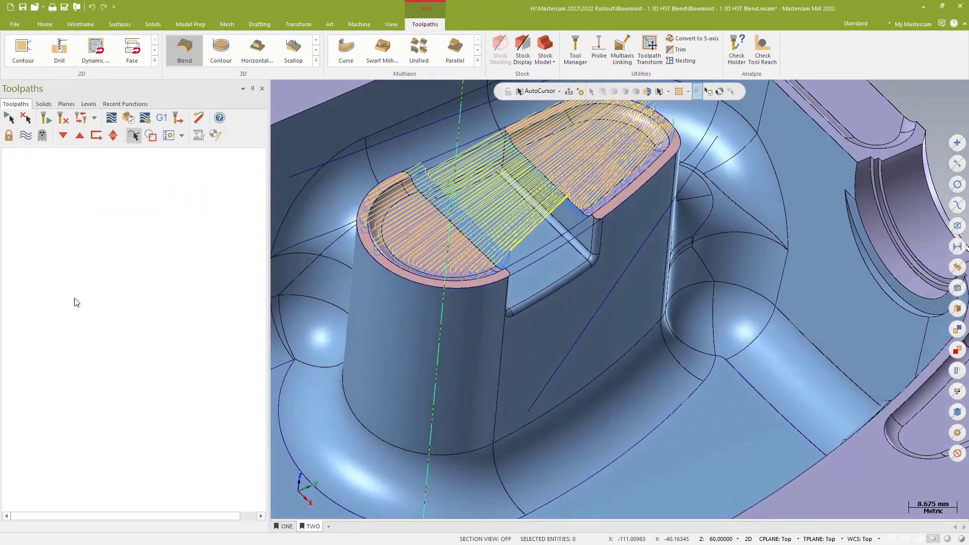
left_click(160, 301)
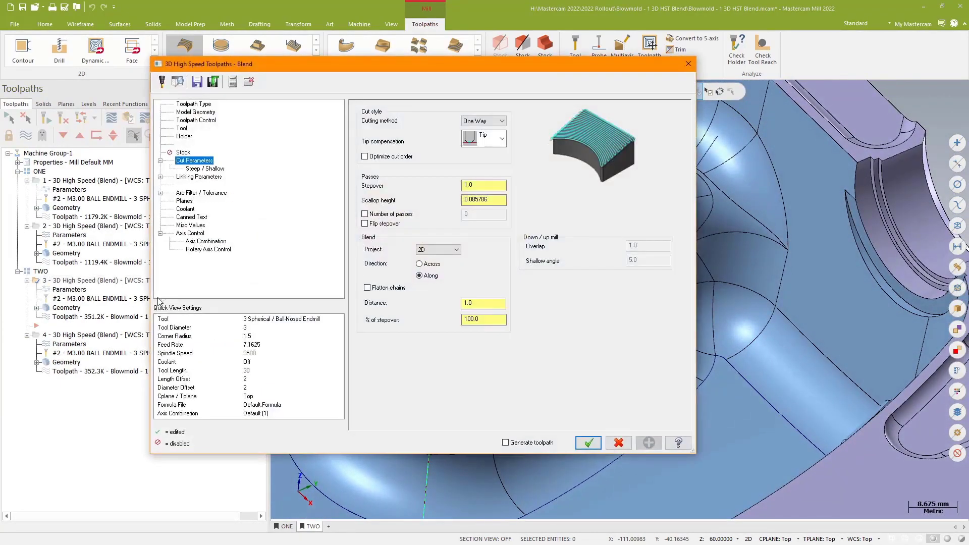
left_click(200, 113)
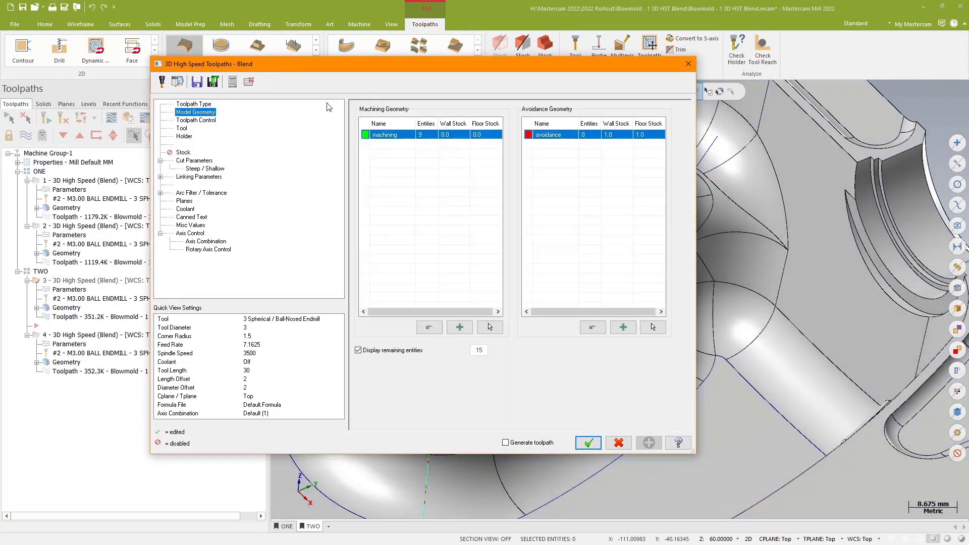
left_click(201, 121)
left_click(200, 112)
left_click_drag(377, 67, 302, 486)
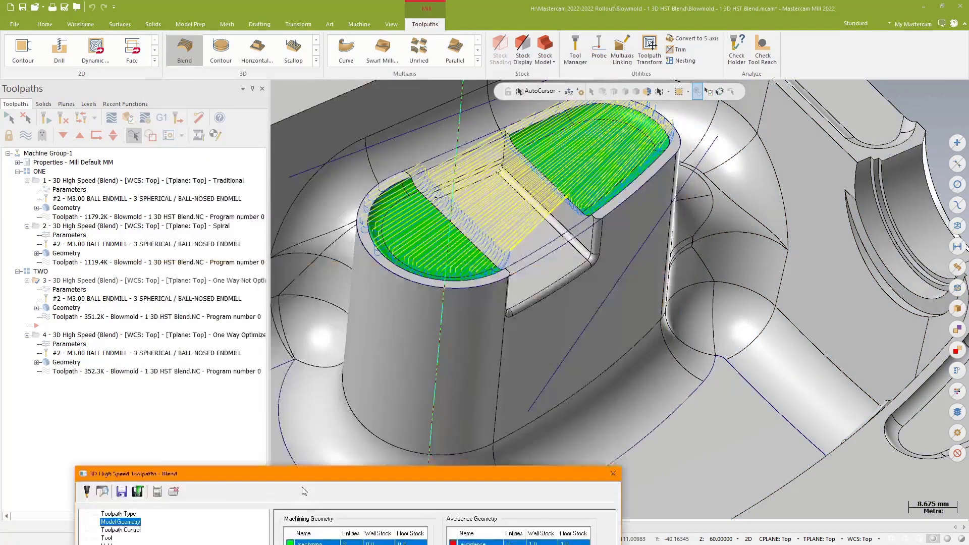
left_click(581, 280)
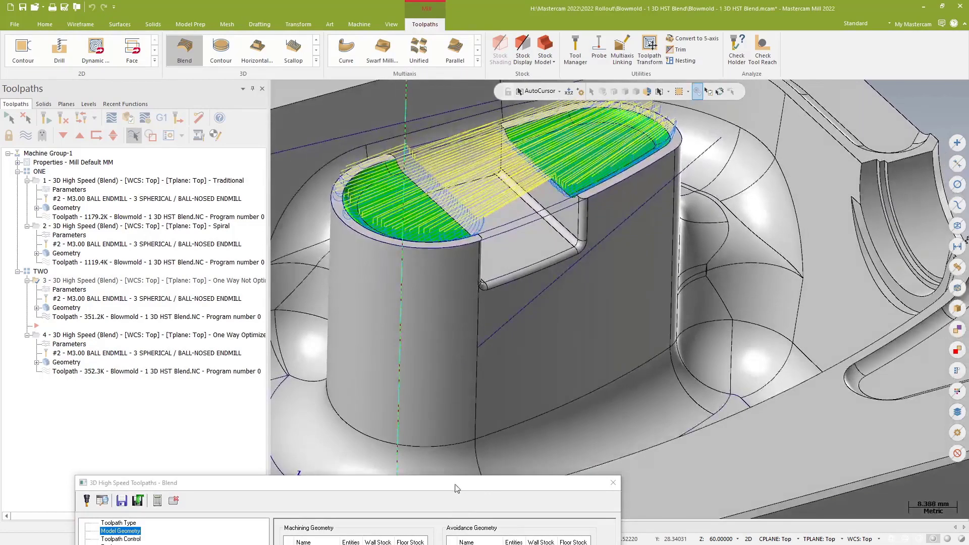
left_click_drag(455, 481, 503, 59)
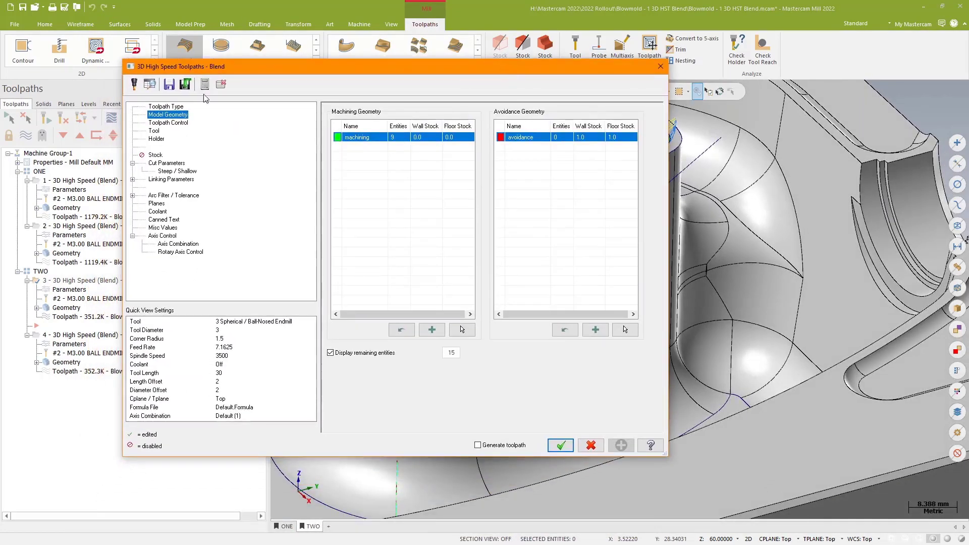
Step: Review the toolpath's guide curve chains and cut parameters, then close the parameters dialog
left_click(172, 123)
left_click(578, 278)
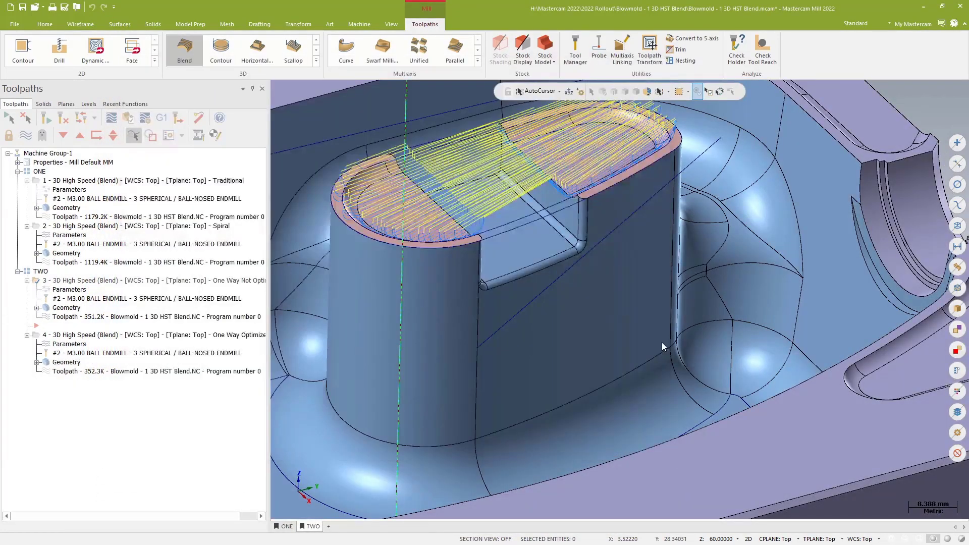
scroll(662, 343, "down", 3)
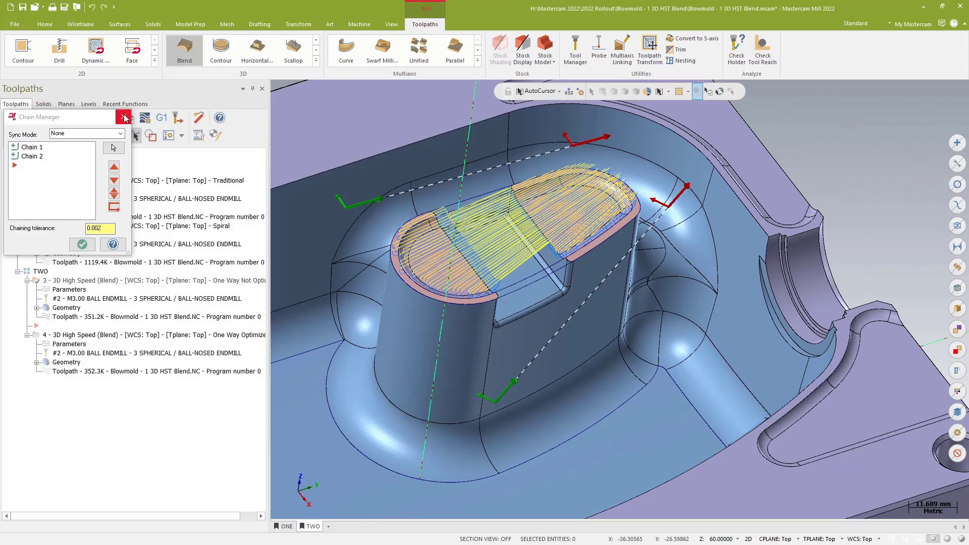
key("Return")
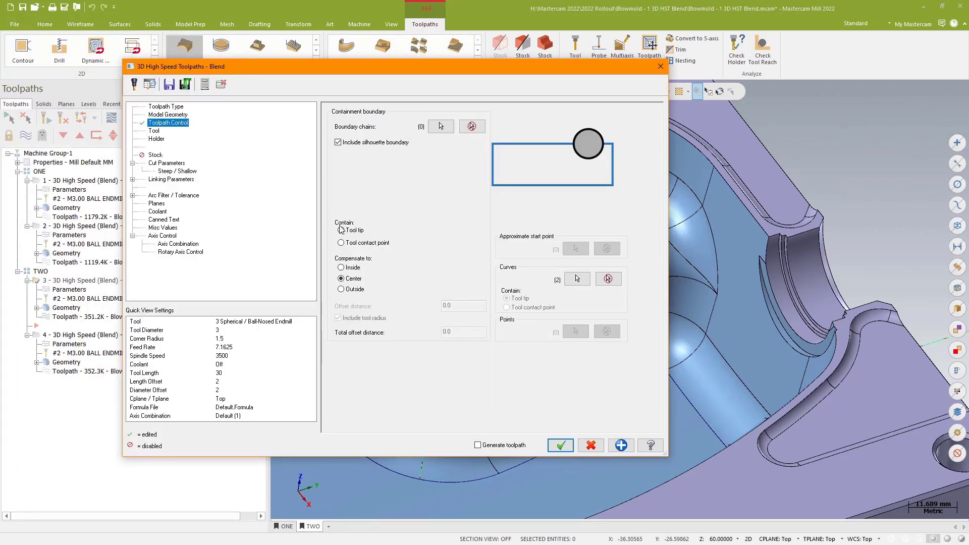
left_click(168, 164)
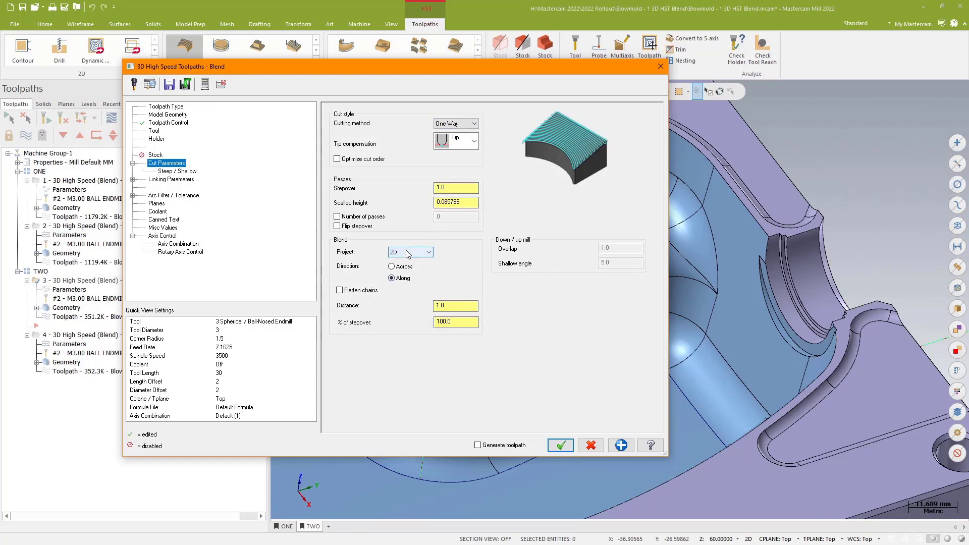
left_click(561, 445)
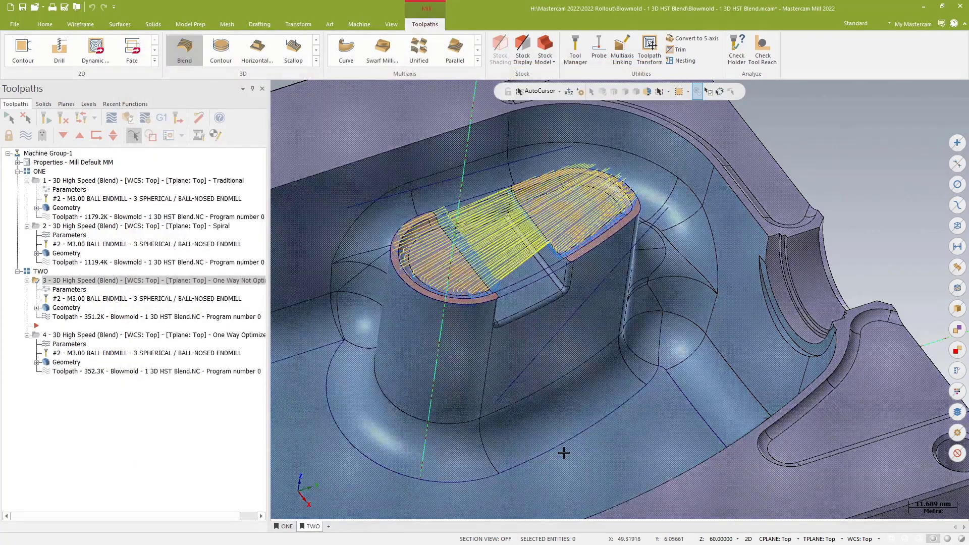
Step: Open the One Way Optimized Blend toolpath's cut parameters to review its Optimize cut order setting
middle_click_drag(564, 453, 581, 314)
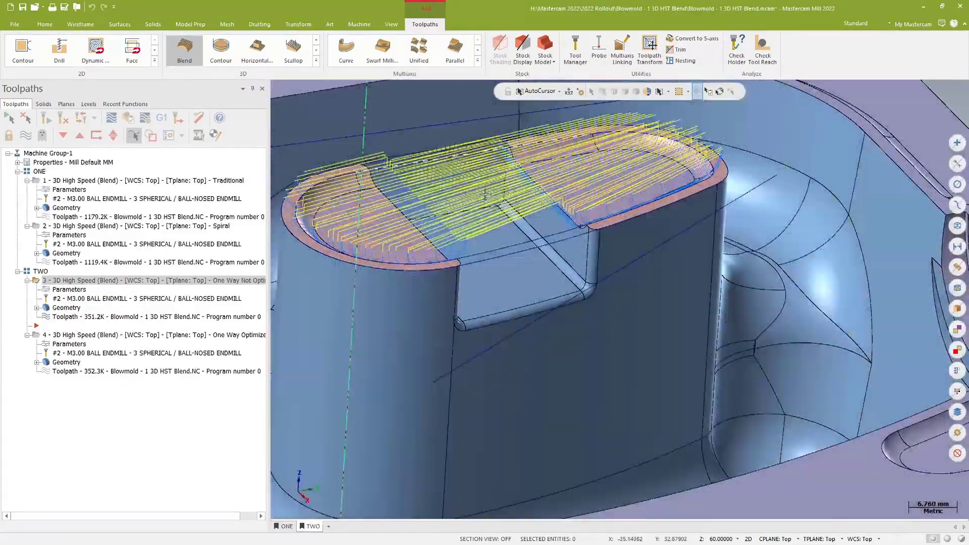
middle_click_drag(485, 195, 580, 288)
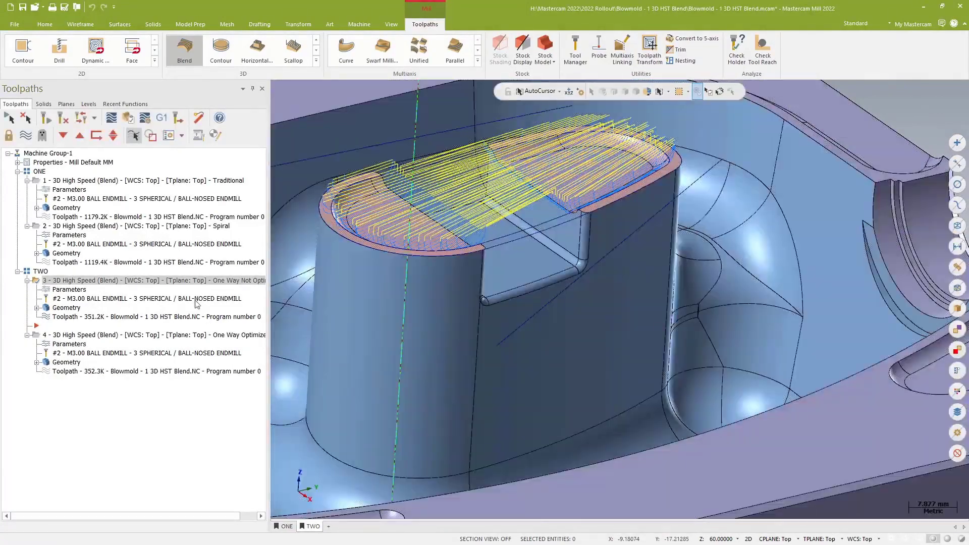
left_click(68, 344)
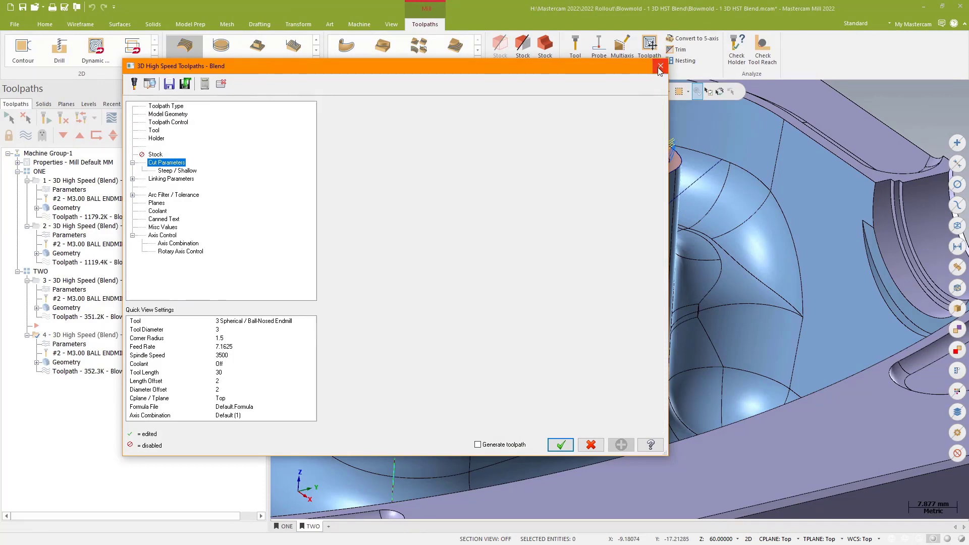
left_click(660, 66)
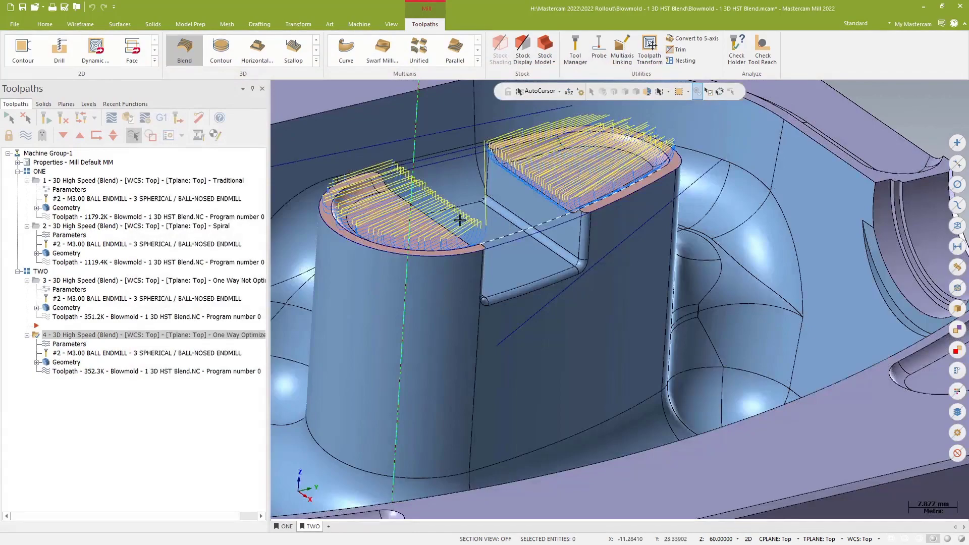
Step: Switch between the Spiral, One Way Not Optimized and One Way Optimized Blend toolpaths to compare their passes
middle_click_drag(461, 217, 417, 243)
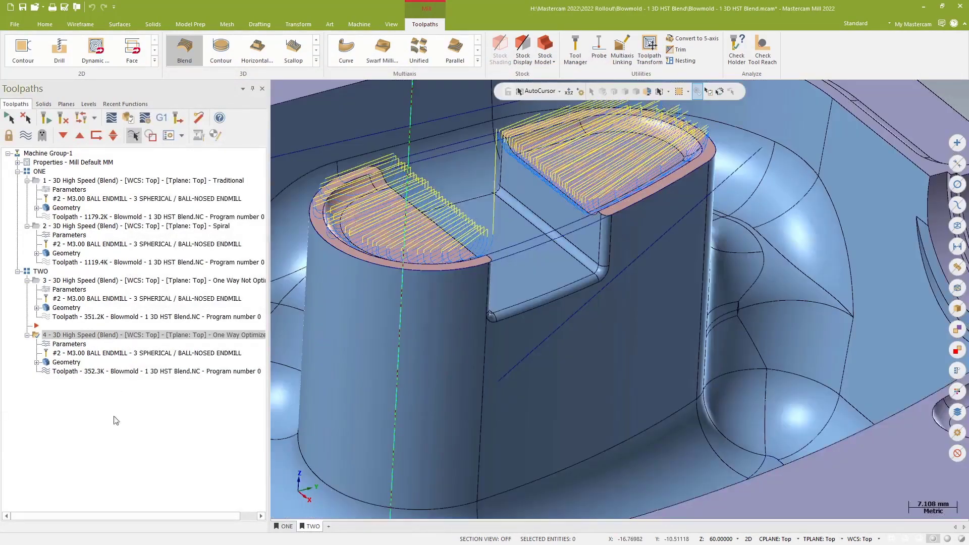
left_click(83, 226)
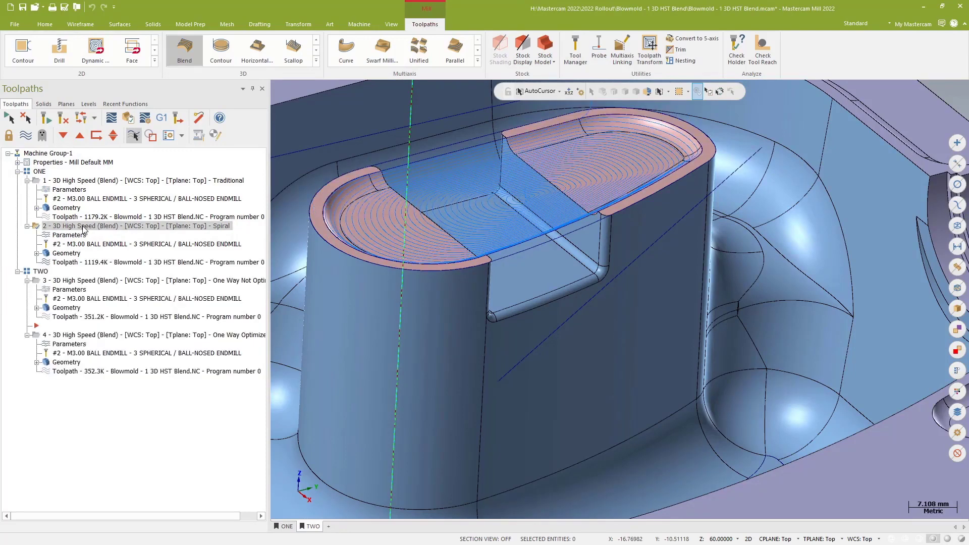
left_click(72, 282)
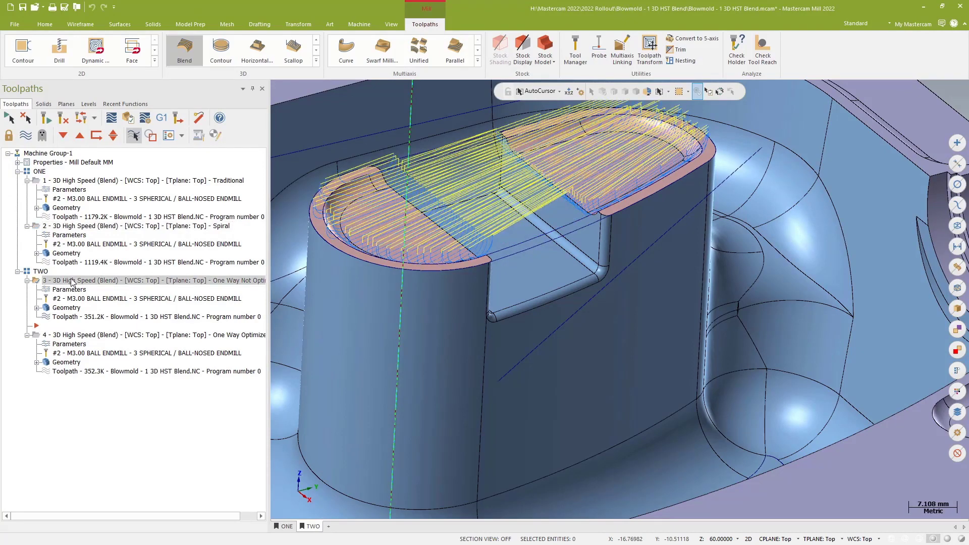
left_click(86, 336)
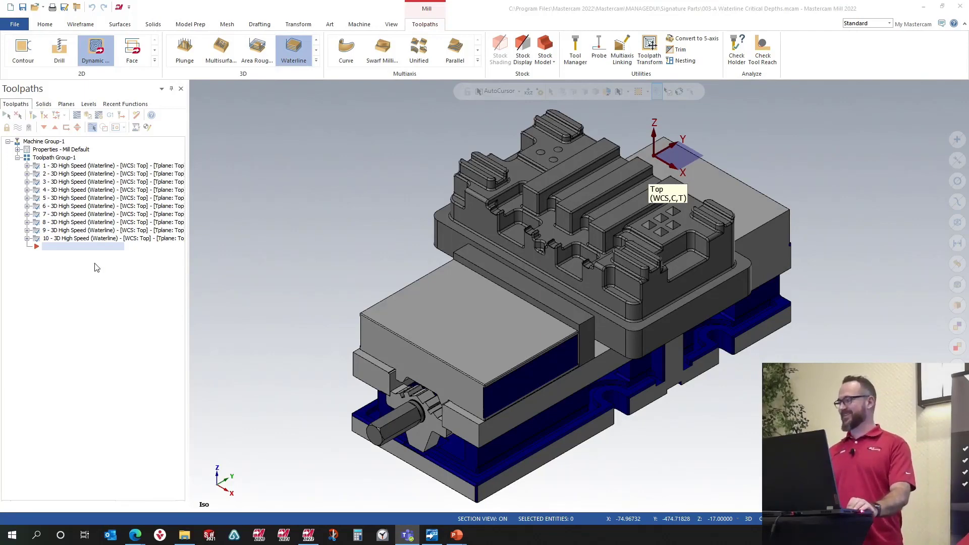
Step: Start a new Waterline toolpath after the existing ones and select the part's solid as its machining geometry
scroll(510, 302, "down", 3)
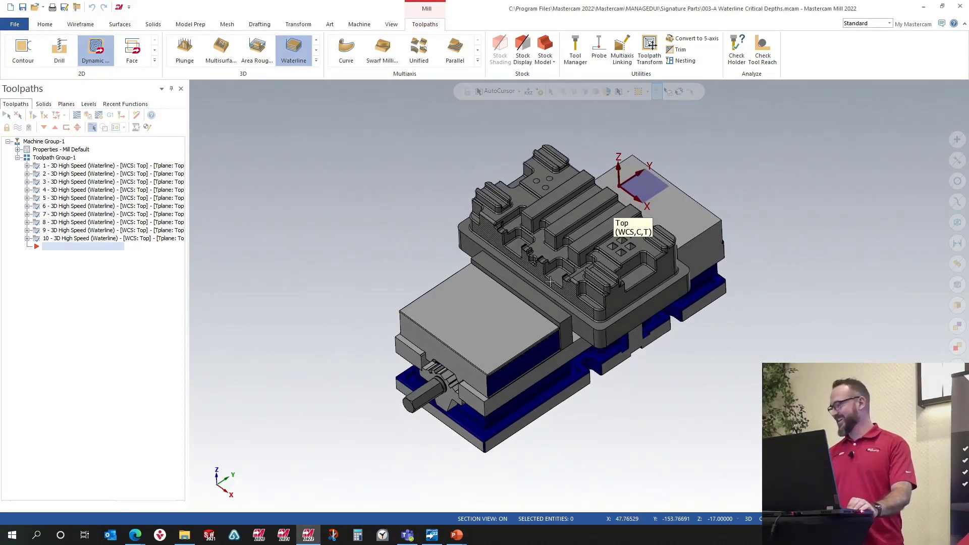
scroll(550, 281, "up", 3)
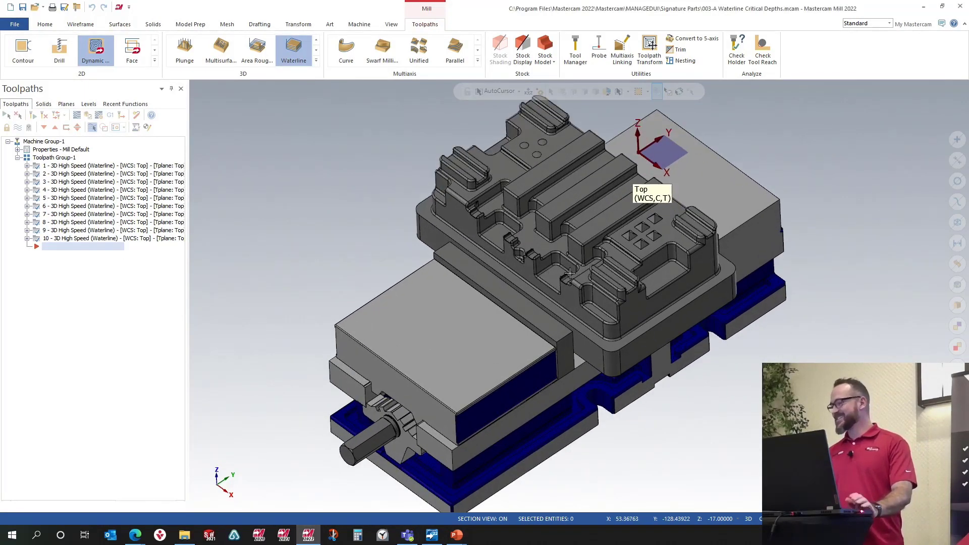
left_click(134, 167)
left_click(138, 176)
left_click(141, 199)
left_click(145, 238)
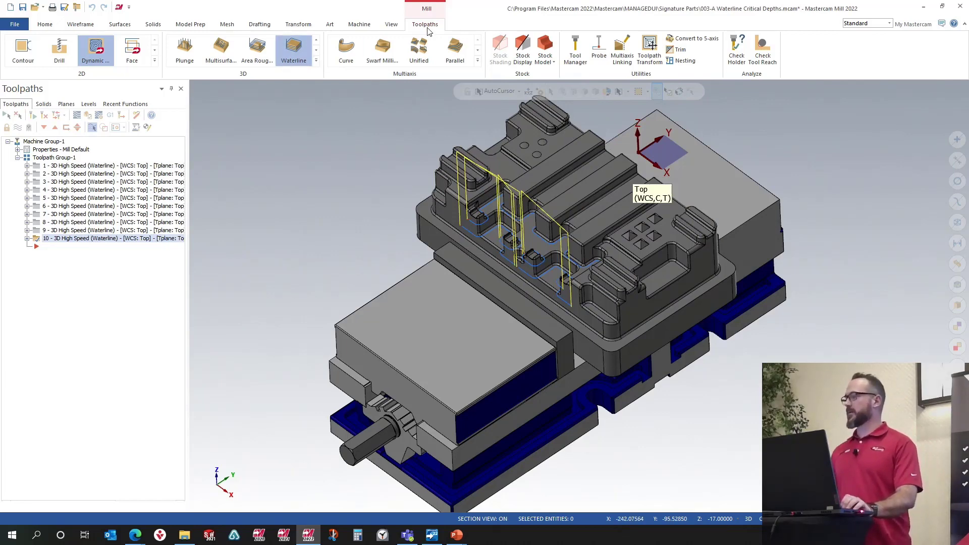
left_click(303, 60)
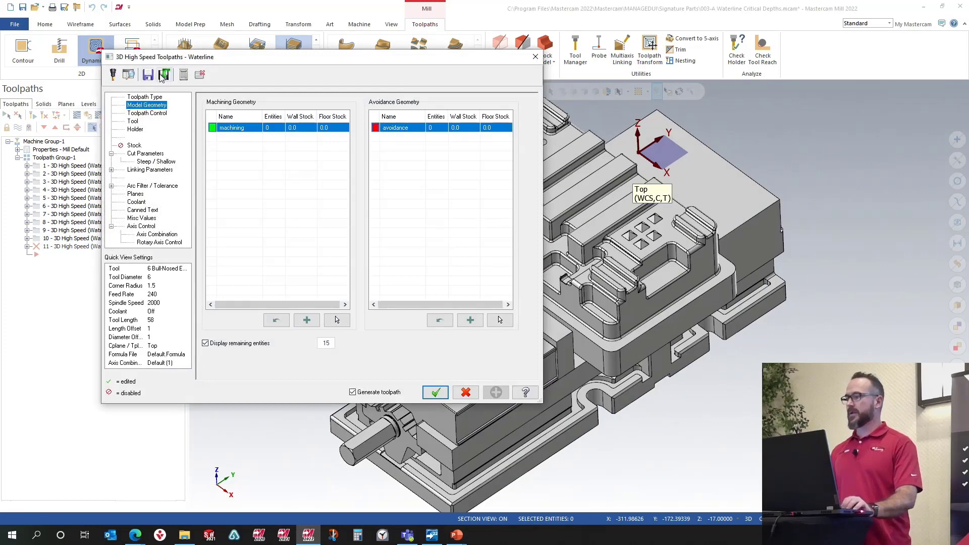
left_click(162, 75)
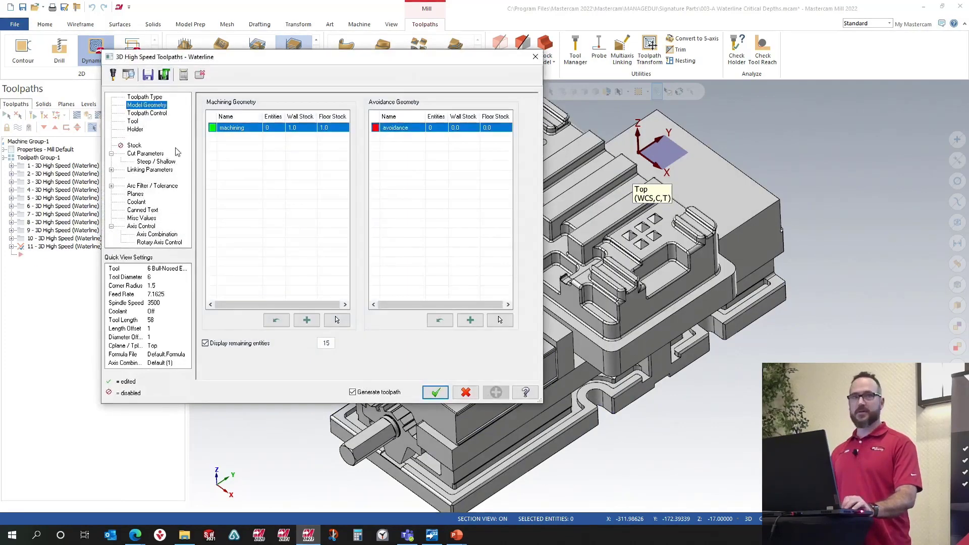
left_click(277, 321)
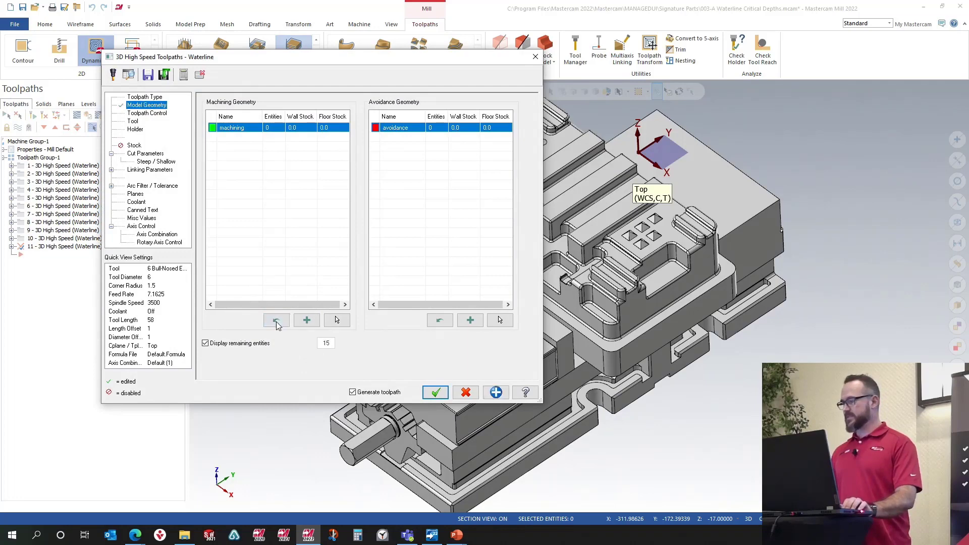
left_click(337, 320)
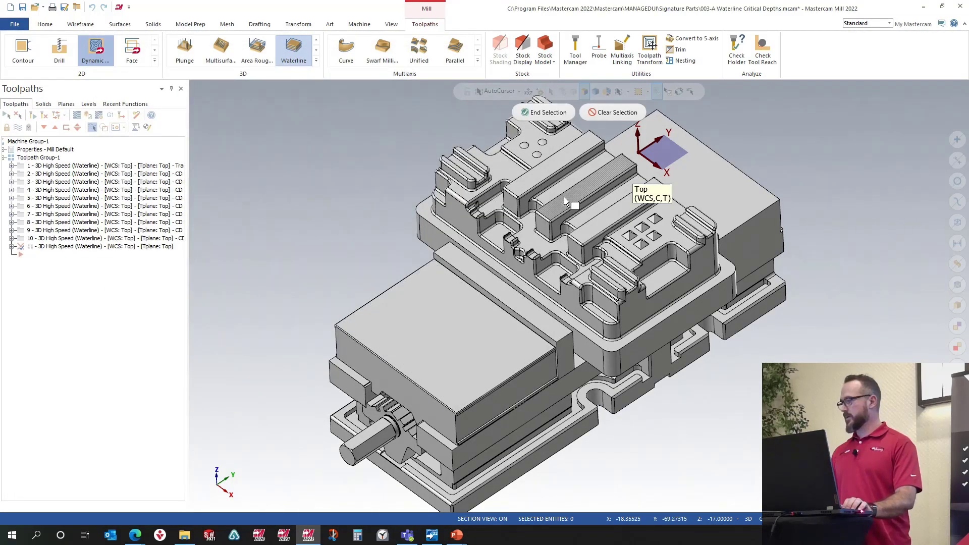
left_click(565, 200)
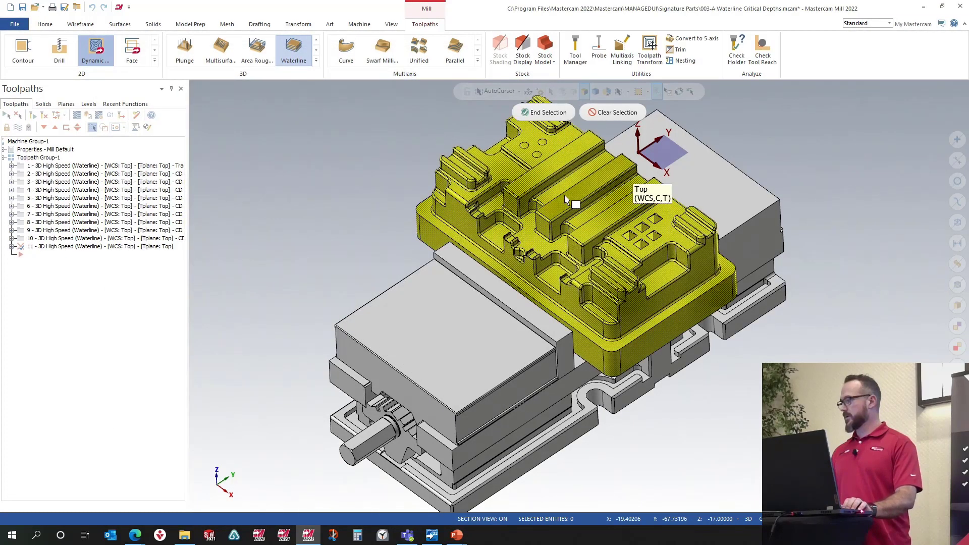
left_click(553, 113)
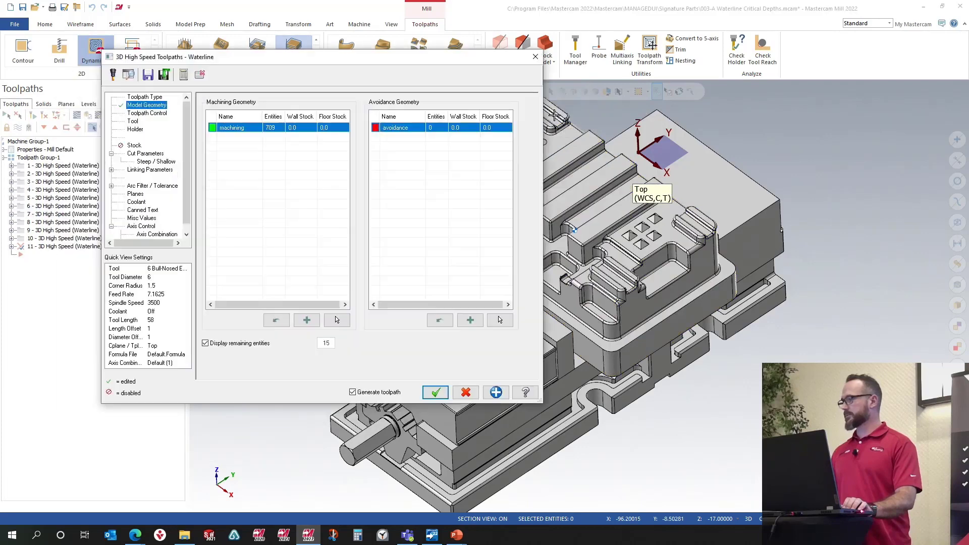
Step: Set the containment compensation to Outside and select the 6 mm bull-nosed endmill for the toolpath
left_click(158, 113)
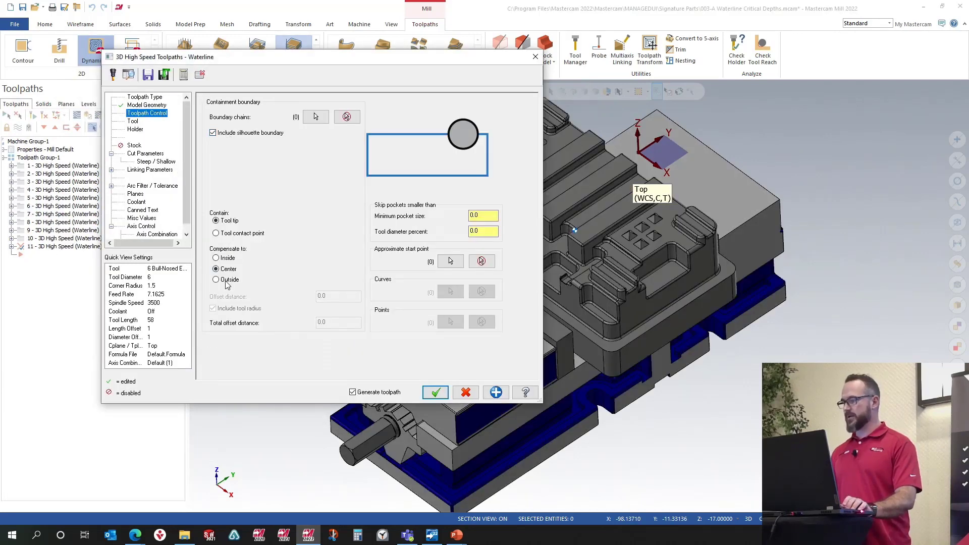
left_click(226, 281)
left_click(133, 122)
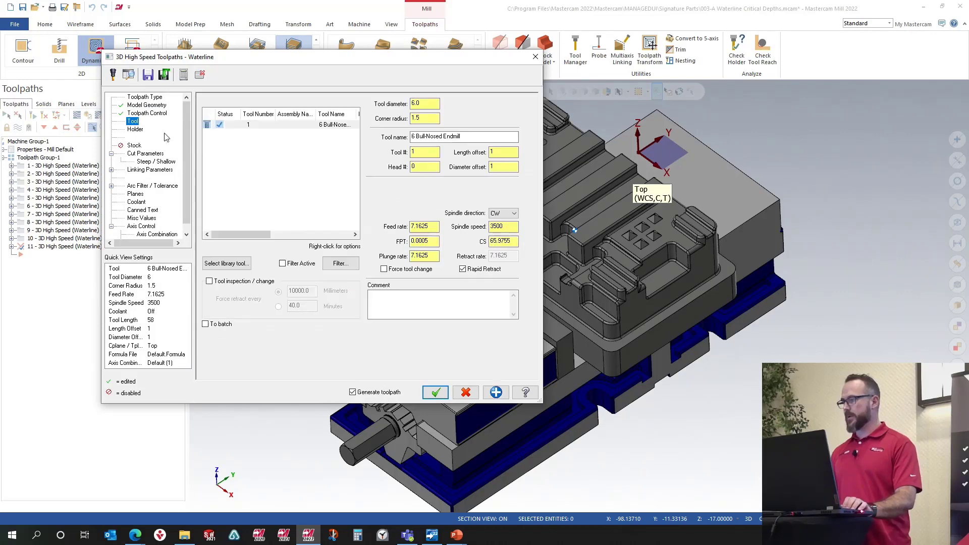
left_click(333, 126)
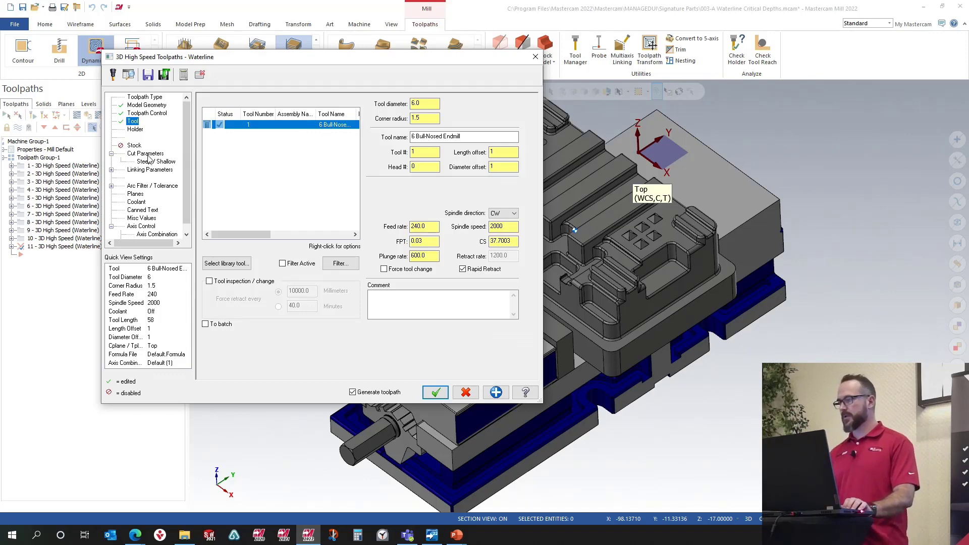
Step: Enable Critical Depths in the cut parameters and pick a critical depth type
left_click(149, 156)
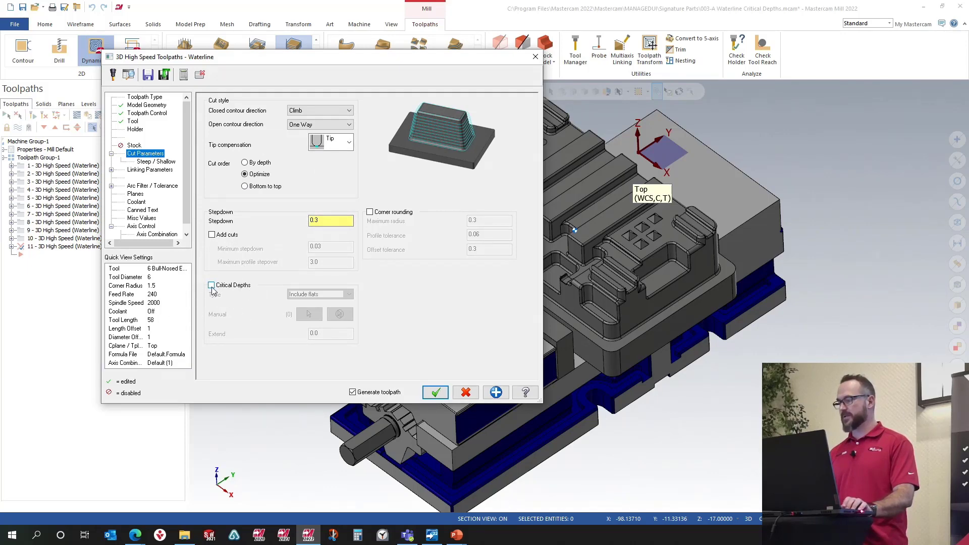
left_click(212, 285)
left_click(320, 295)
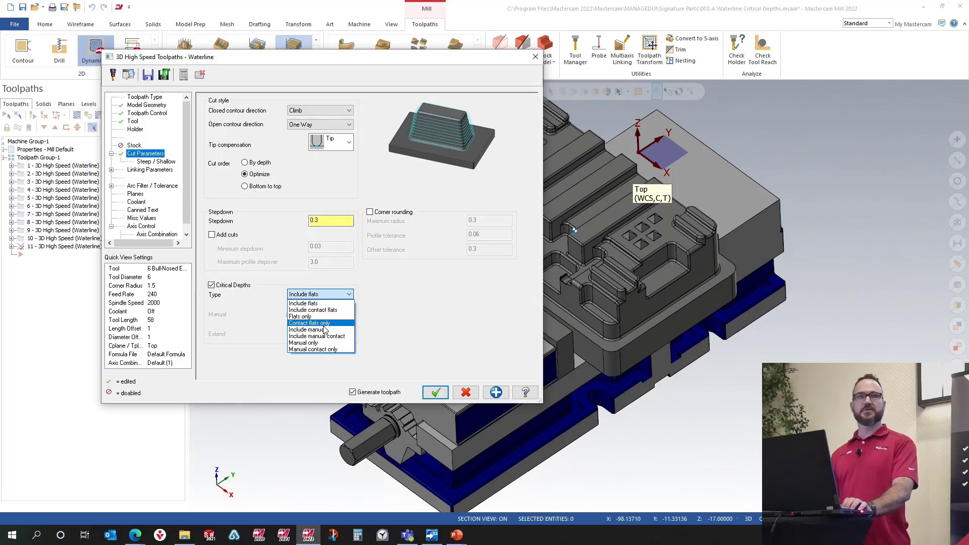
left_click(309, 323)
Step: Enable the Maximum depth limit in Steep/Shallow and set it from the Z coordinate of a point picked on the part
left_click(156, 162)
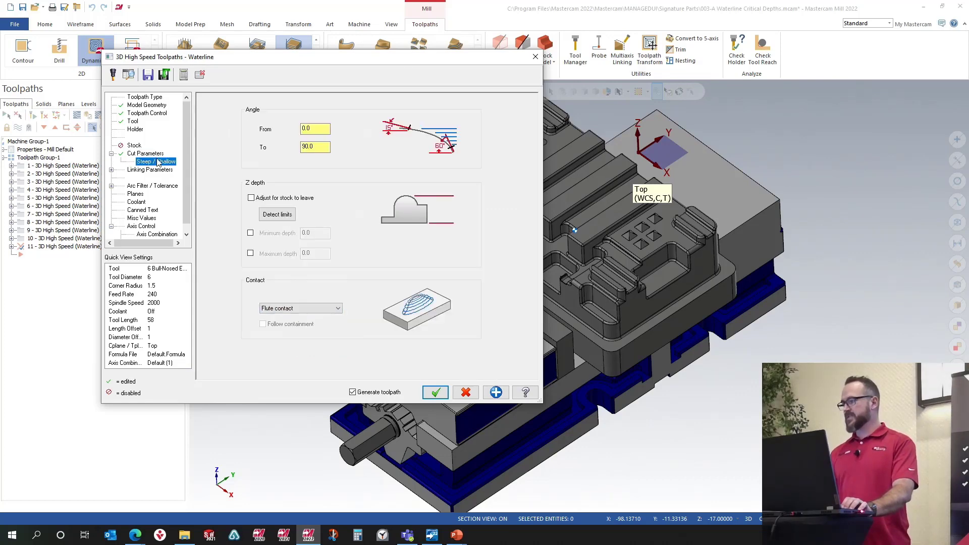
left_click(251, 254)
right_click(318, 258)
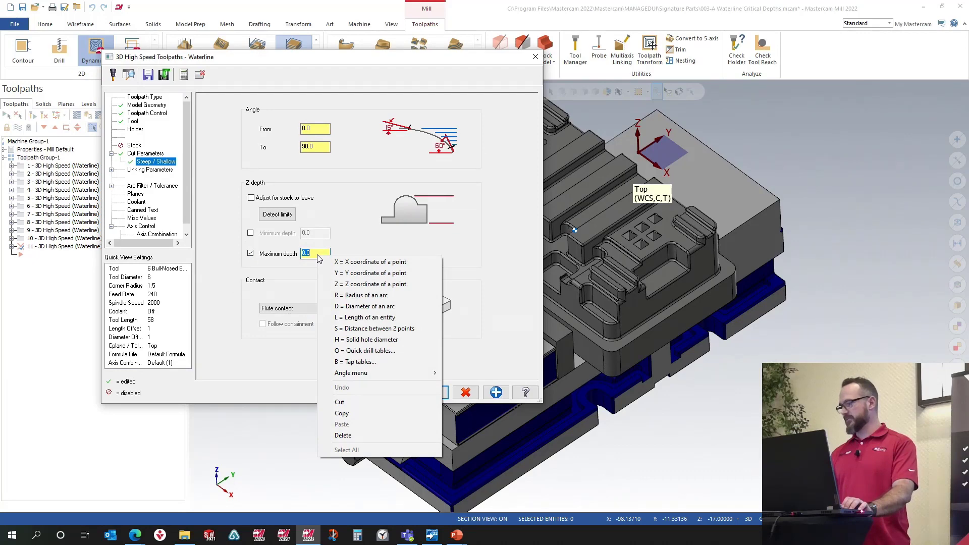
left_click(371, 283)
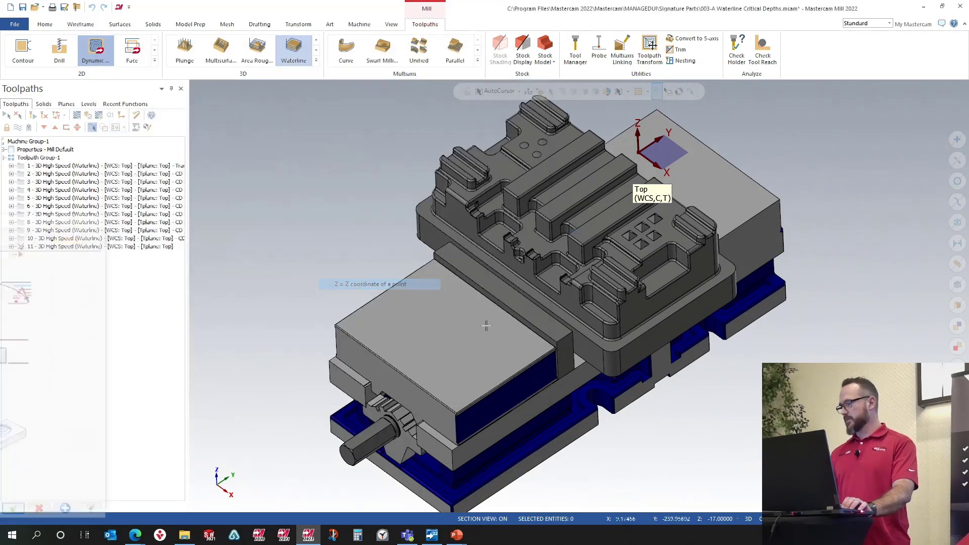
left_click(613, 359)
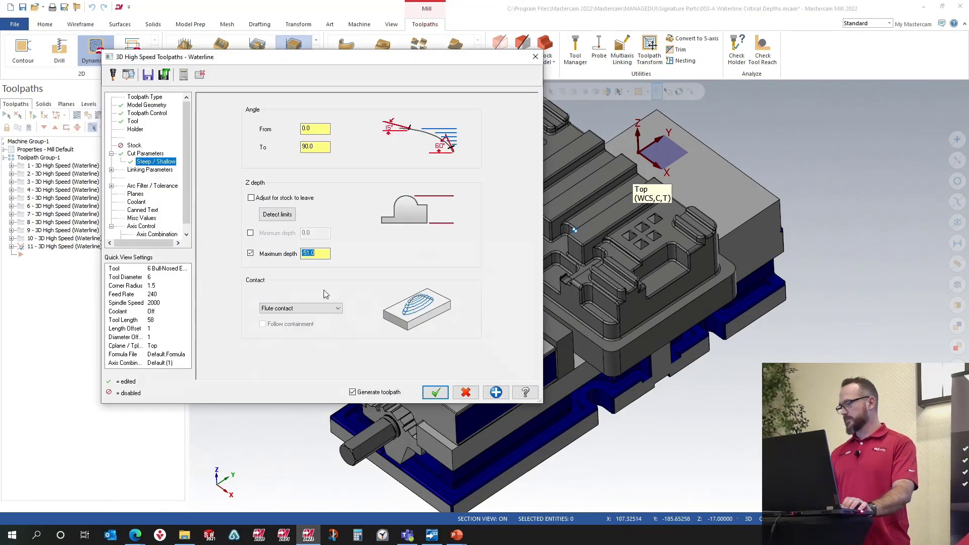
Step: Set the linking clearance plane to 25 in the Waterline toolpath's linking parameters
left_click(136, 171)
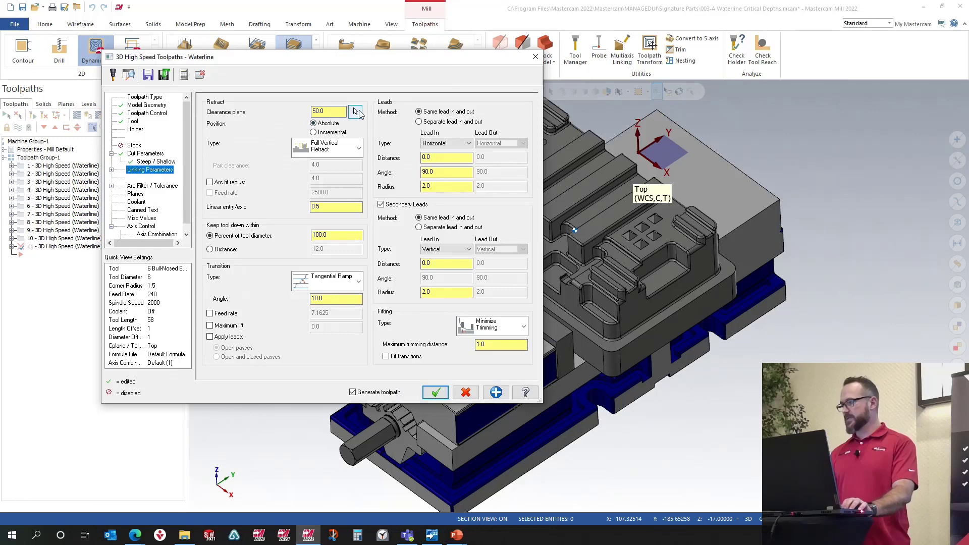
left_click(356, 112)
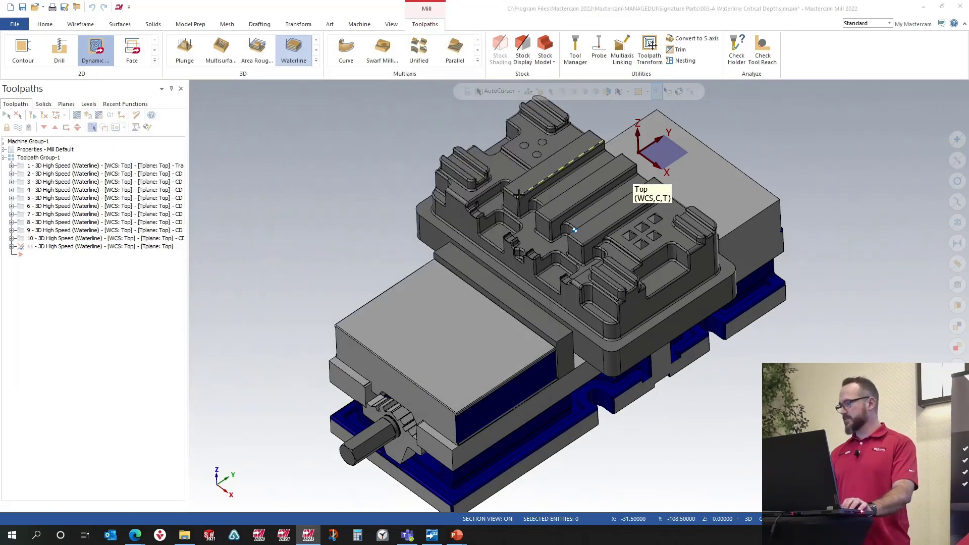
left_click(519, 195)
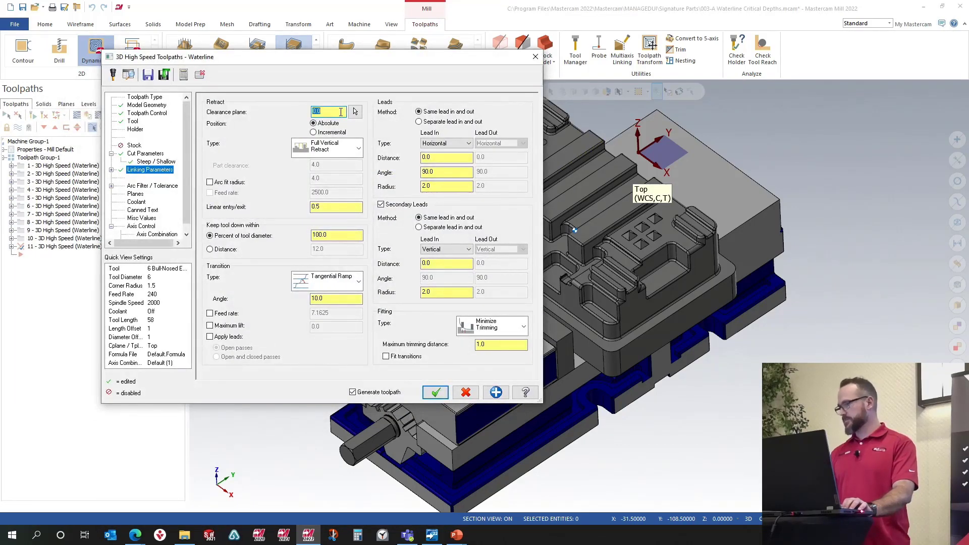
type("25")
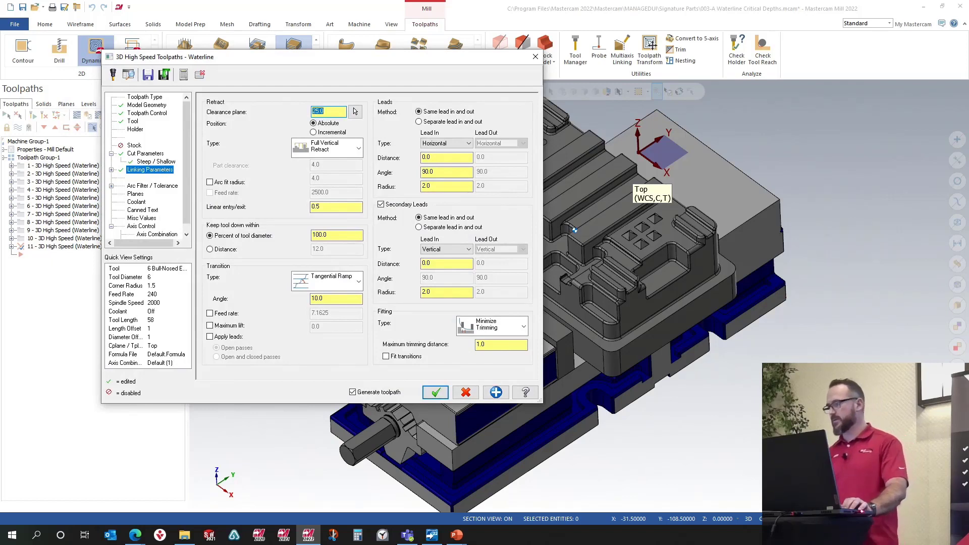
Step: Set Keep tool down within to 0 percent of tool diameter and both lead radii to 1.0
left_click(340, 235)
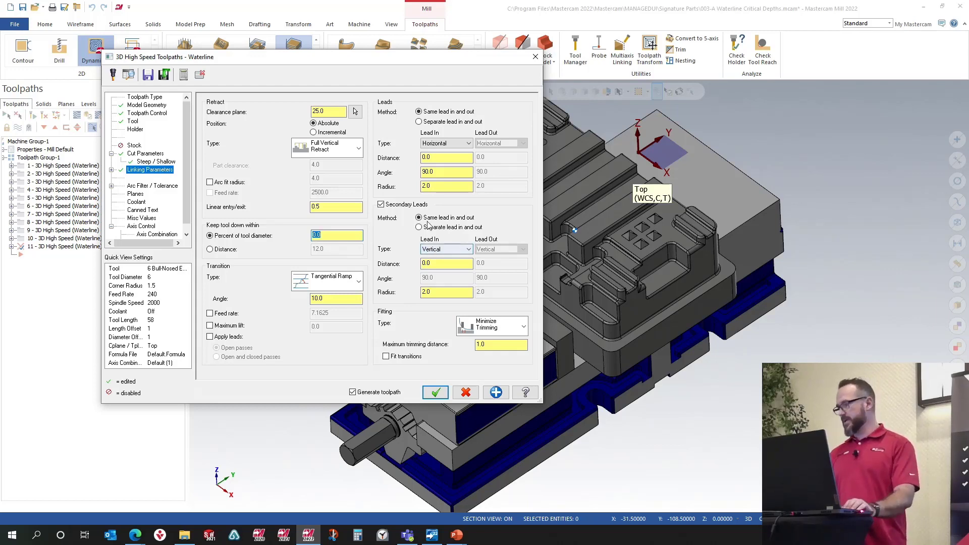
left_click(446, 186)
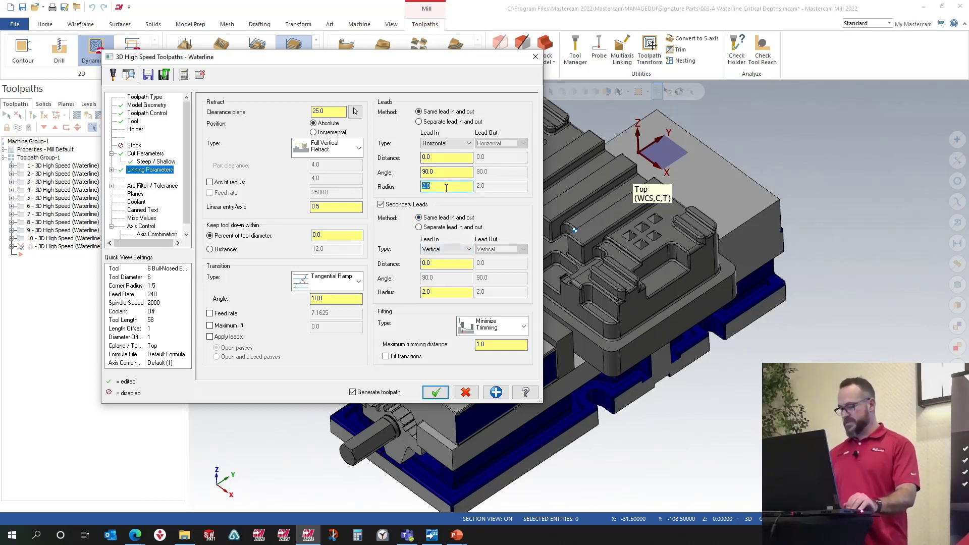
type("1")
key("Tab")
key("Tab")
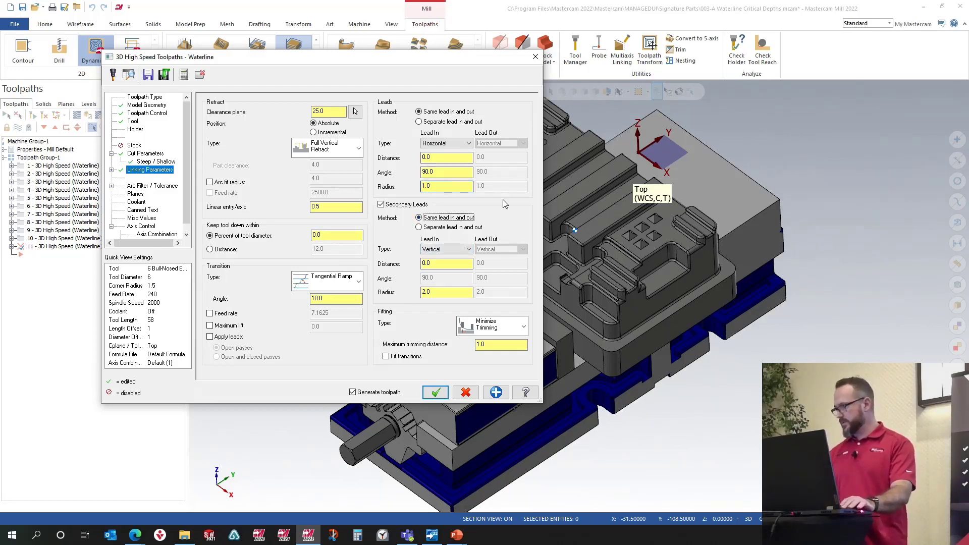
left_click(448, 292)
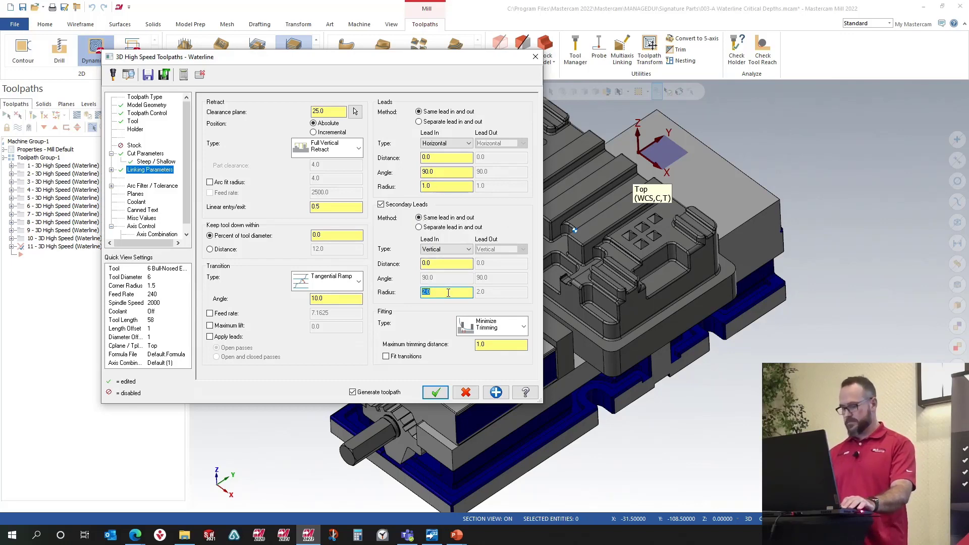
key("Tab")
Step: Accept the Waterline toolpath settings to generate the toolpath
middle_click_drag(726, 256, 610, 251)
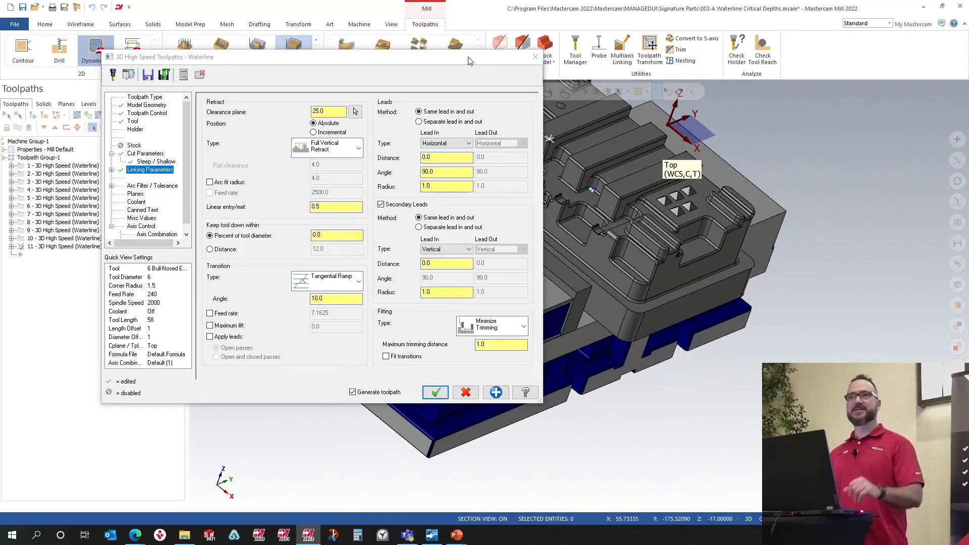
left_click_drag(465, 65, 94, 156)
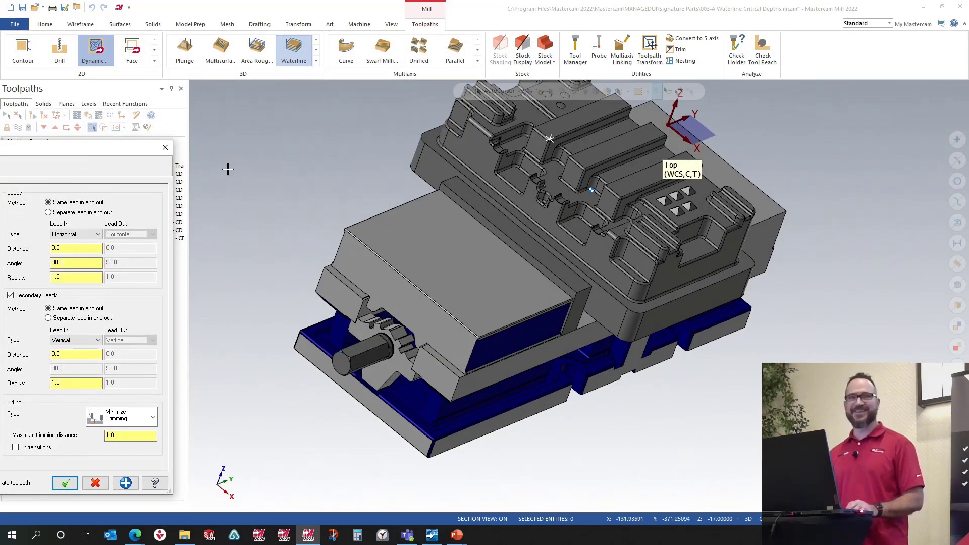
left_click_drag(117, 153, 630, 96)
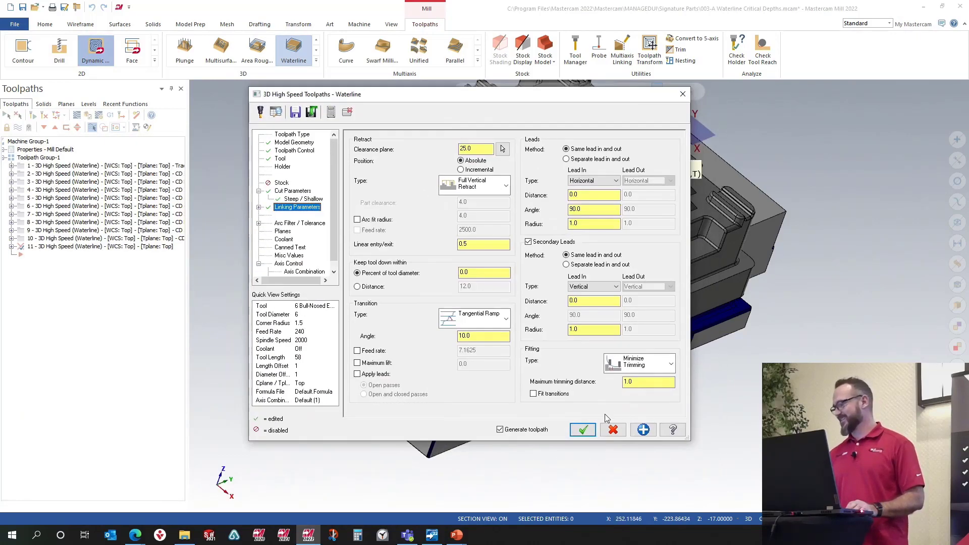
left_click(582, 430)
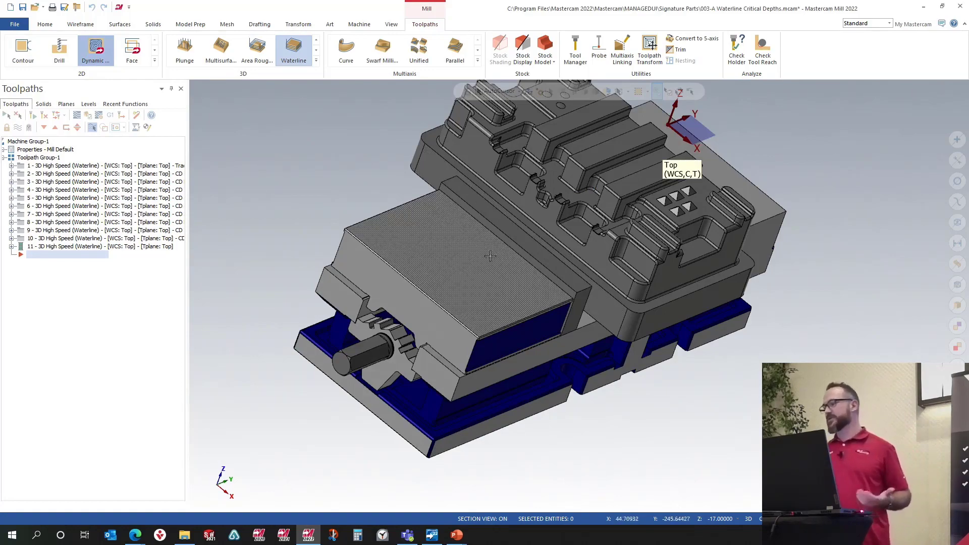
Step: Create a point at the apex of one of the pyramids on the part with Point Position
middle_click_drag(558, 285, 442, 228)
scroll(595, 221, "up", 5)
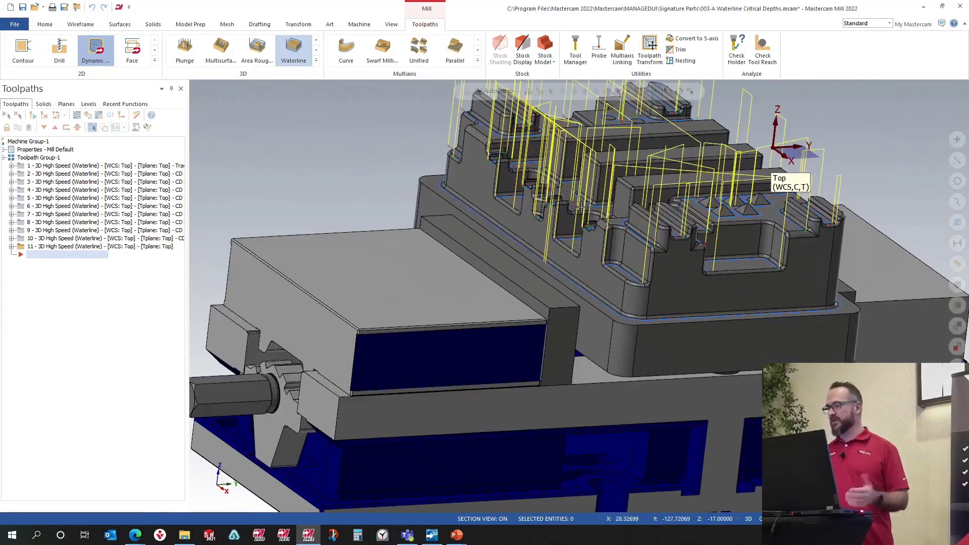
mouse_move(595, 220)
middle_mouse_down()
mouse_move(612, 281)
mouse_move(598, 273)
middle_mouse_up()
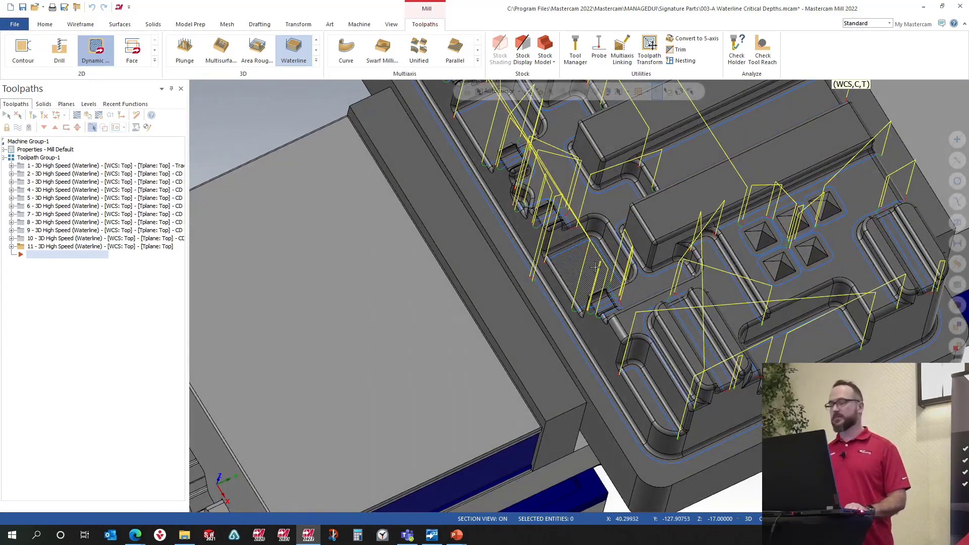
scroll(596, 266, "down", 3)
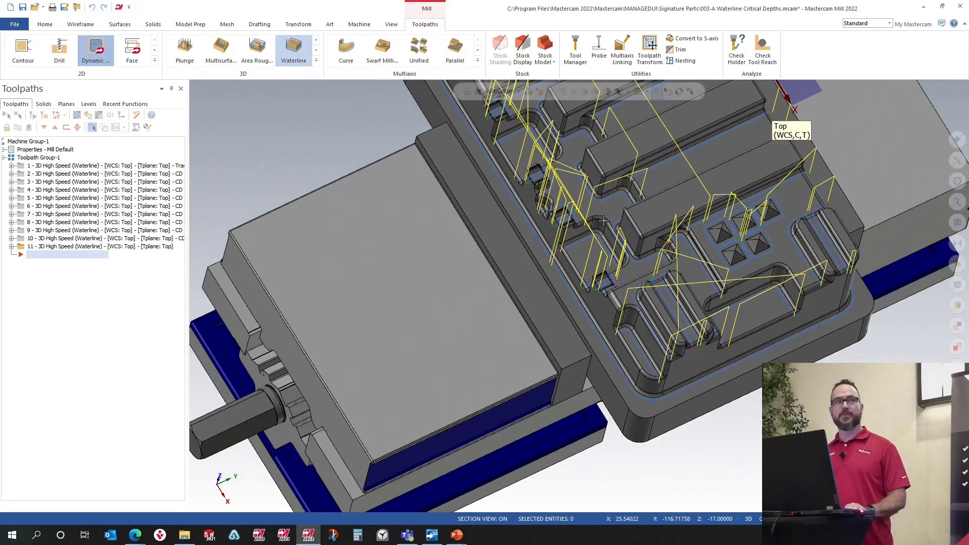
scroll(606, 221, "down", 2)
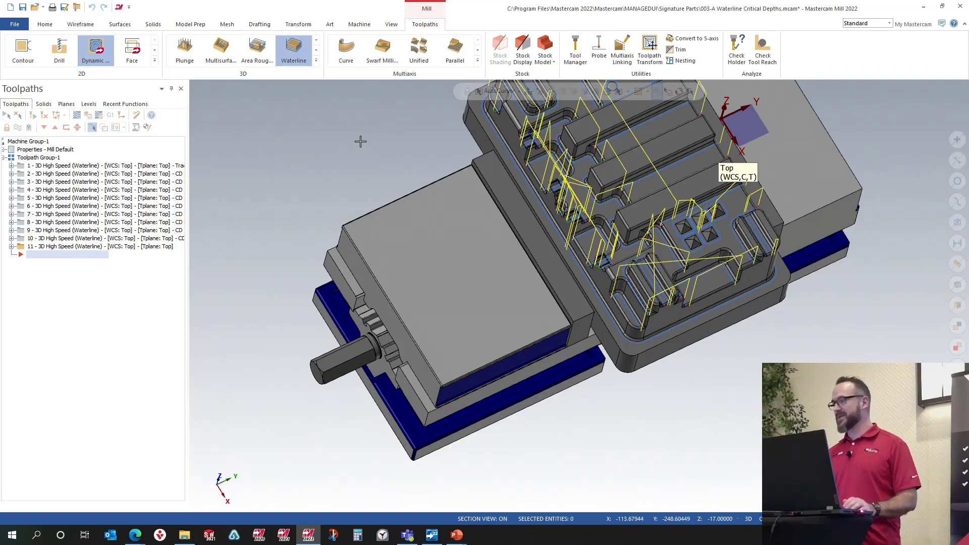
left_click(79, 25)
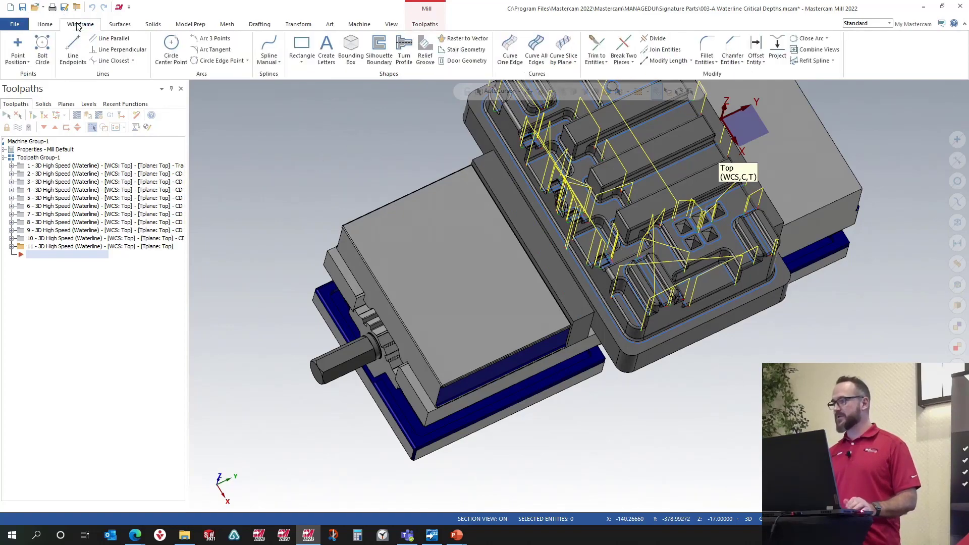
left_click(18, 48)
scroll(697, 227, "up", 10)
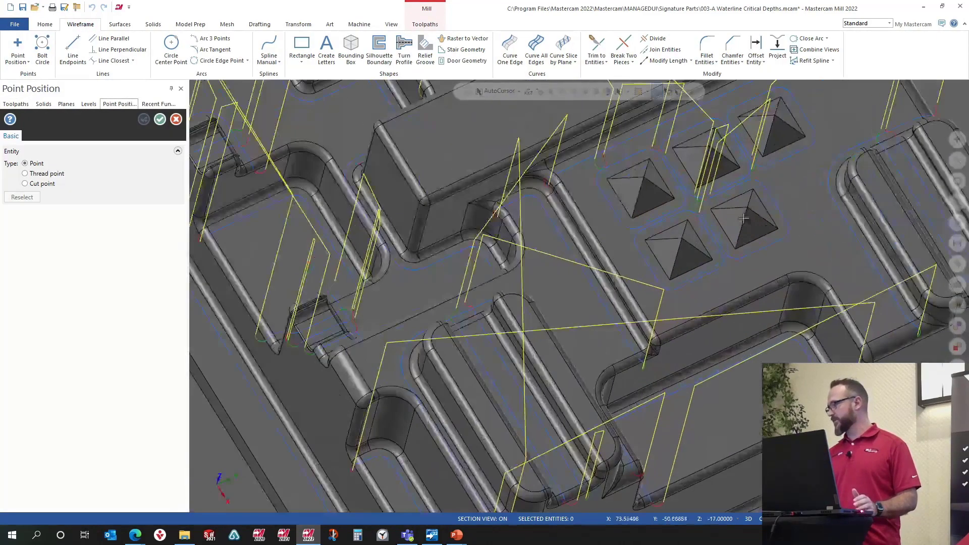
scroll(747, 205, "up", 5)
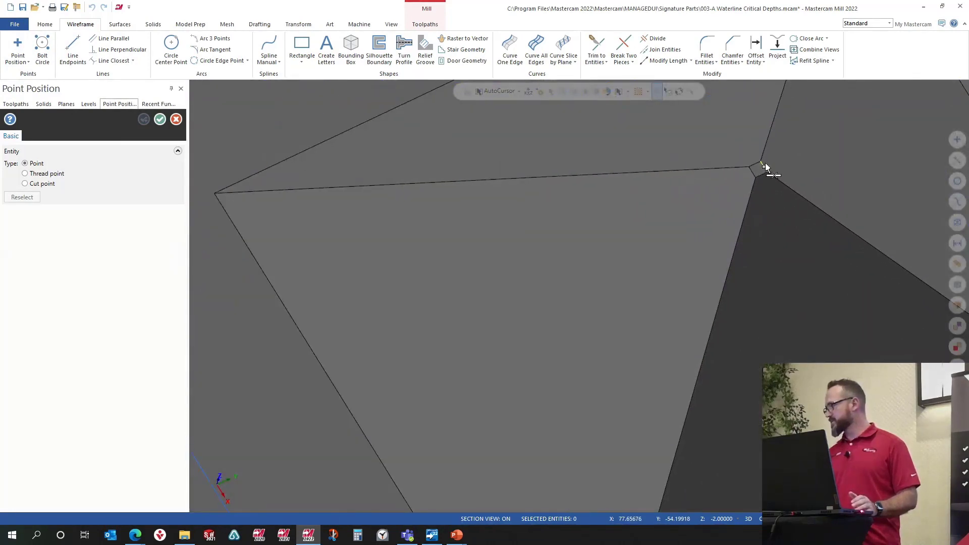
left_click(761, 162)
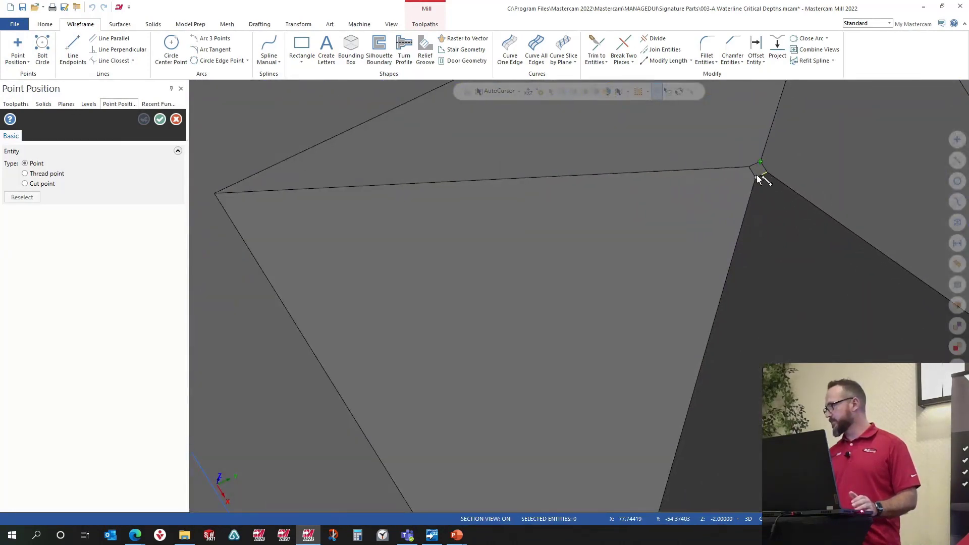
left_click(760, 174)
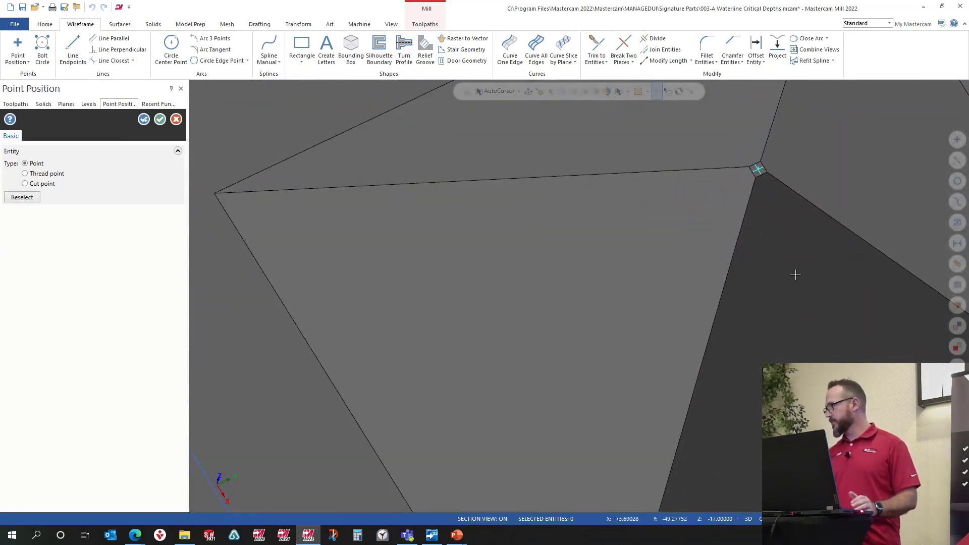
scroll(745, 266, "down", 3)
scroll(742, 265, "down", 4)
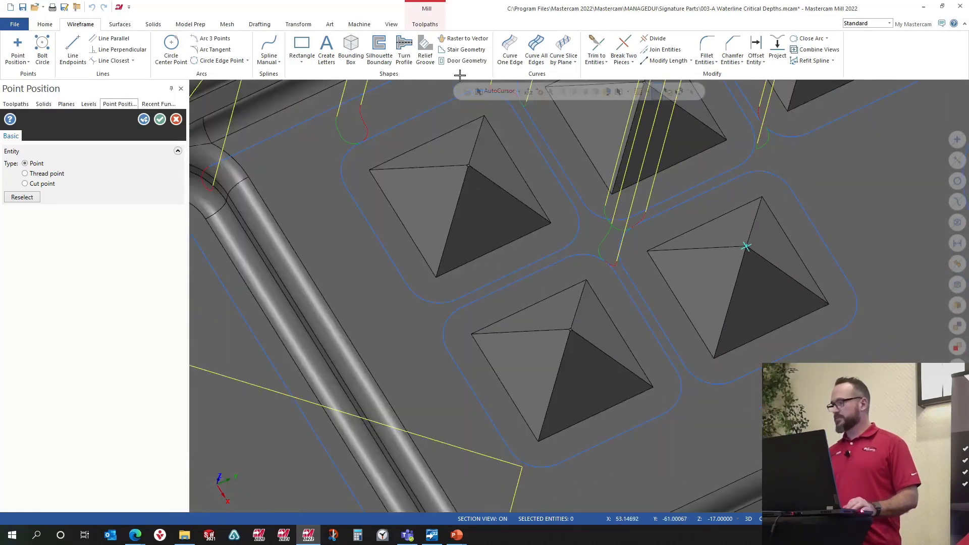
left_click(160, 119)
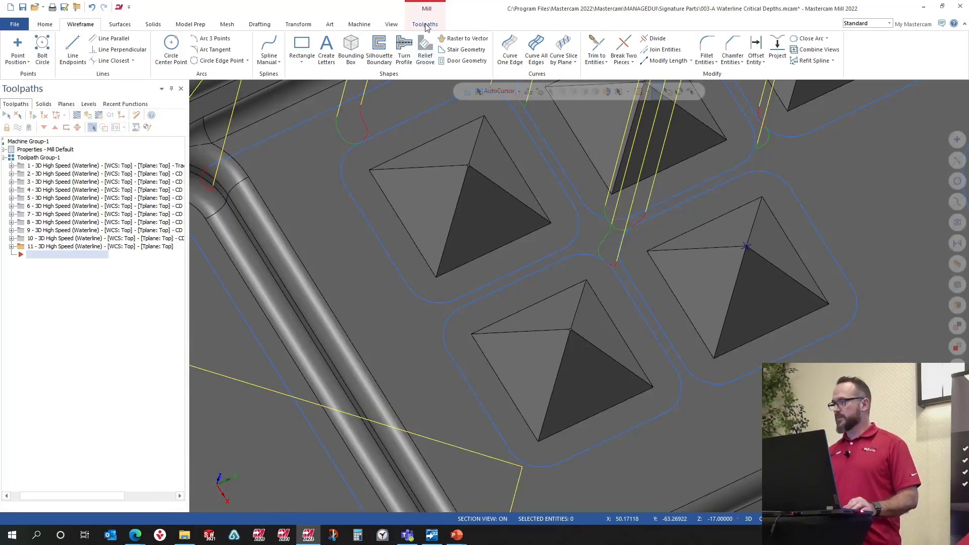
Step: Start a new Blend toolpath and select the pyramid and surrounding floor faces as its machining geometry
left_click(427, 24)
left_click(316, 61)
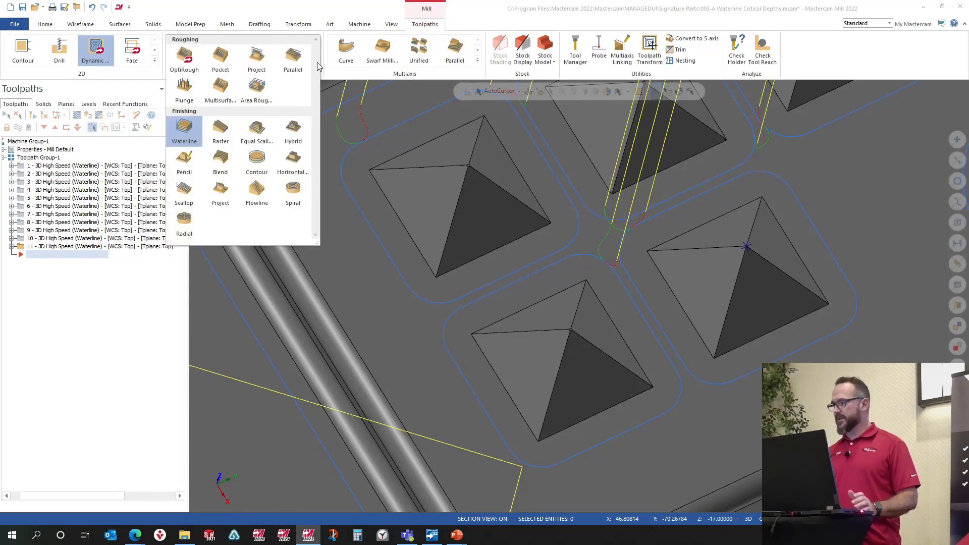
left_click(222, 157)
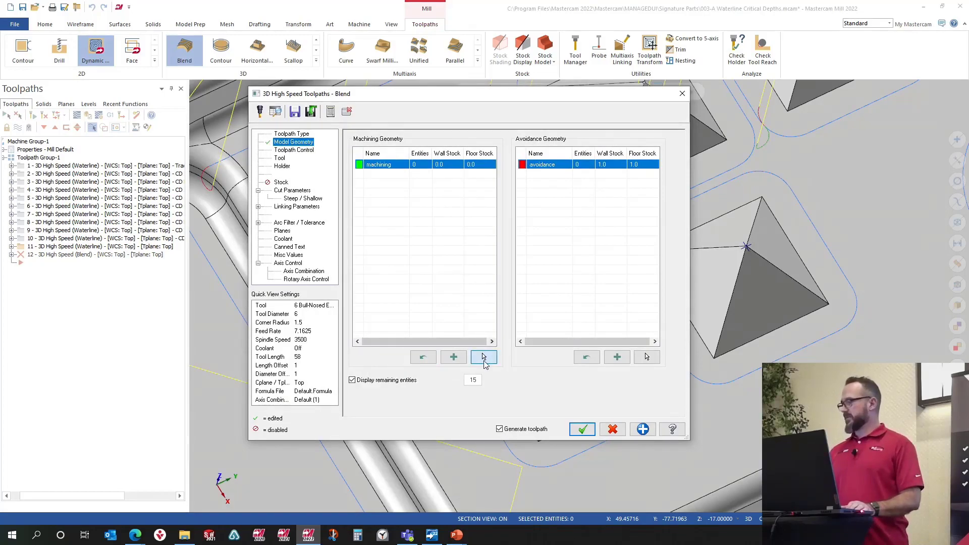
left_click(483, 357)
scroll(752, 239, "up", 8)
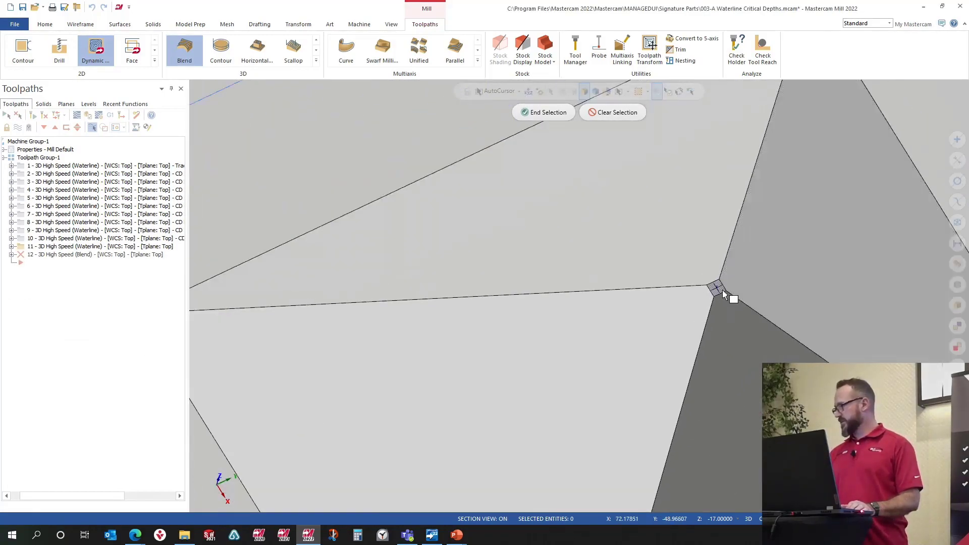
left_click(752, 282)
left_click(692, 243)
left_click(660, 368)
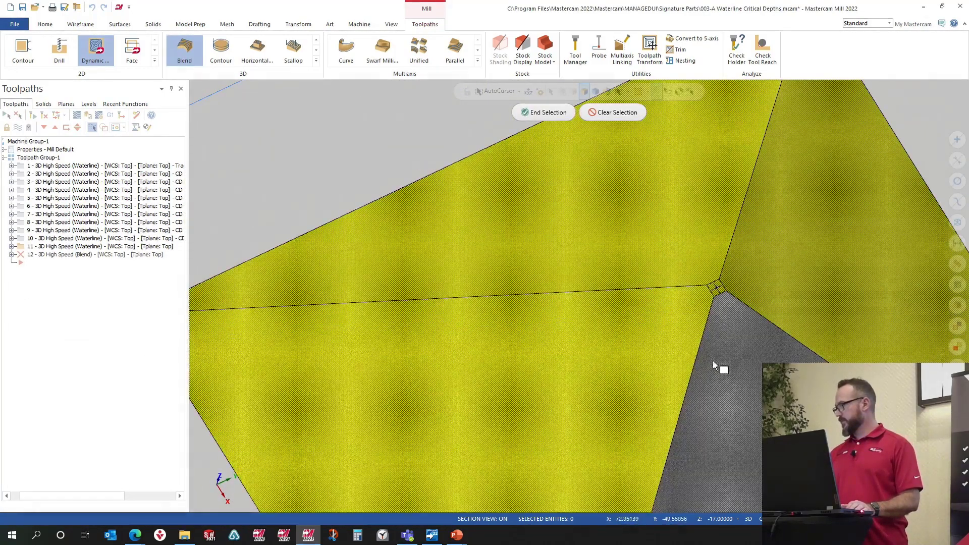
left_click(720, 368)
scroll(654, 249, "down", 5)
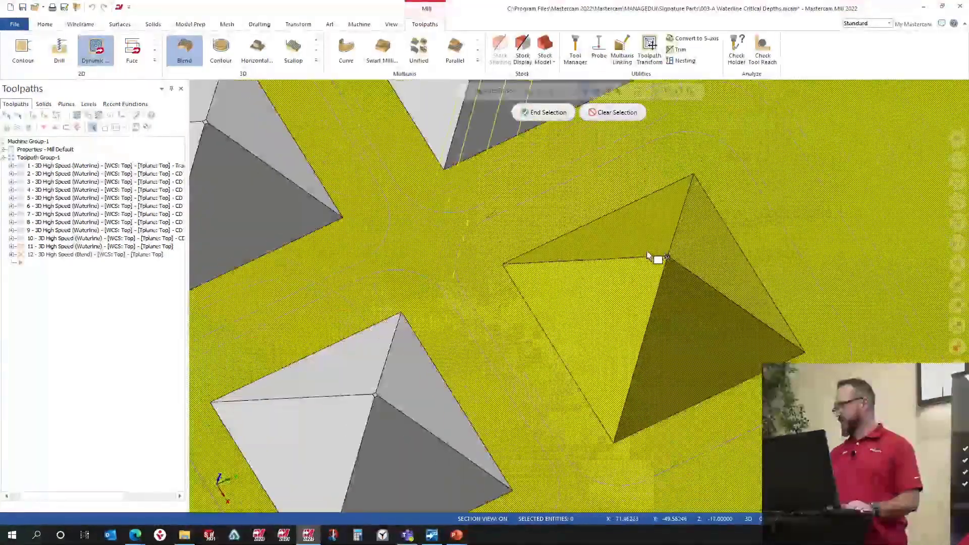
left_click(545, 113)
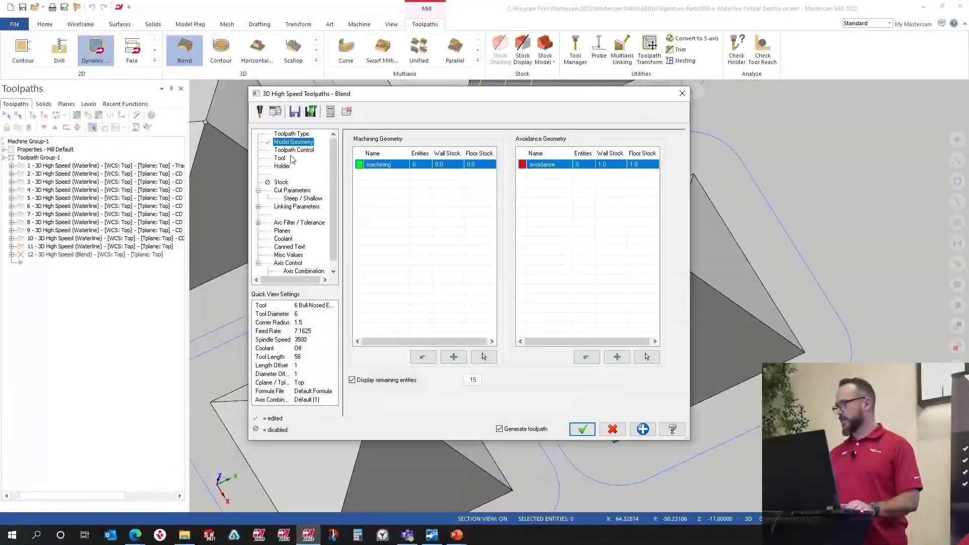
Step: Select the pyramid's base edge loop as the Blend toolpath's containment boundary chain
left_click(286, 151)
left_click(464, 157)
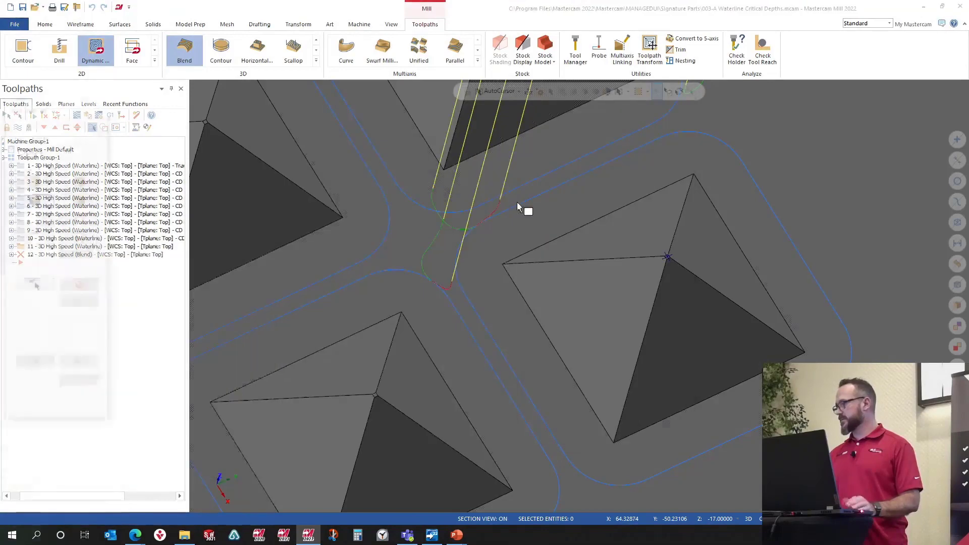
left_click(88, 185)
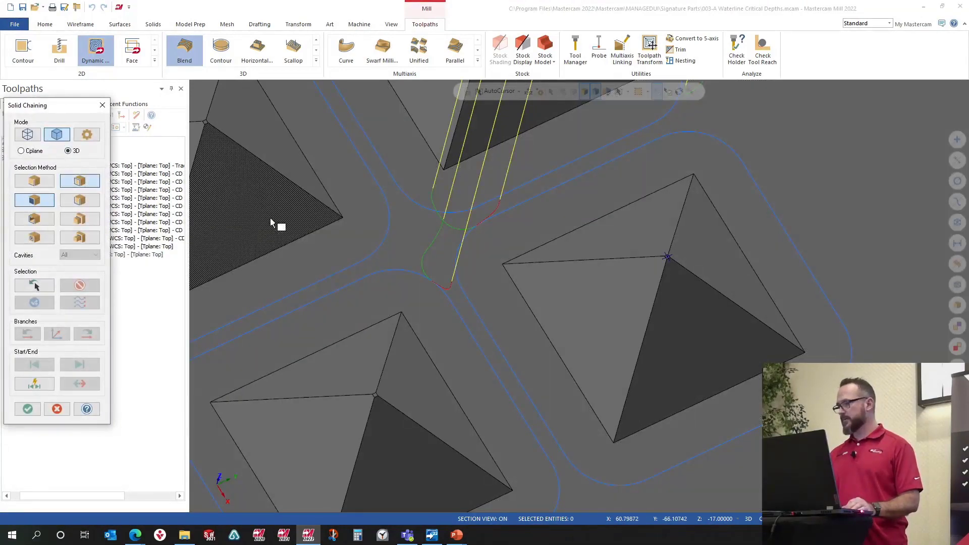
left_click(511, 262)
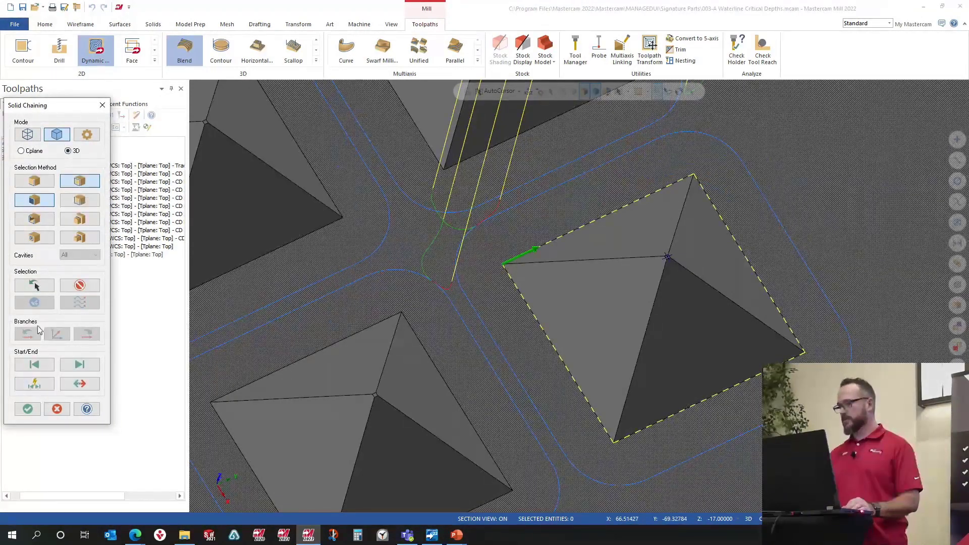
left_click(28, 409)
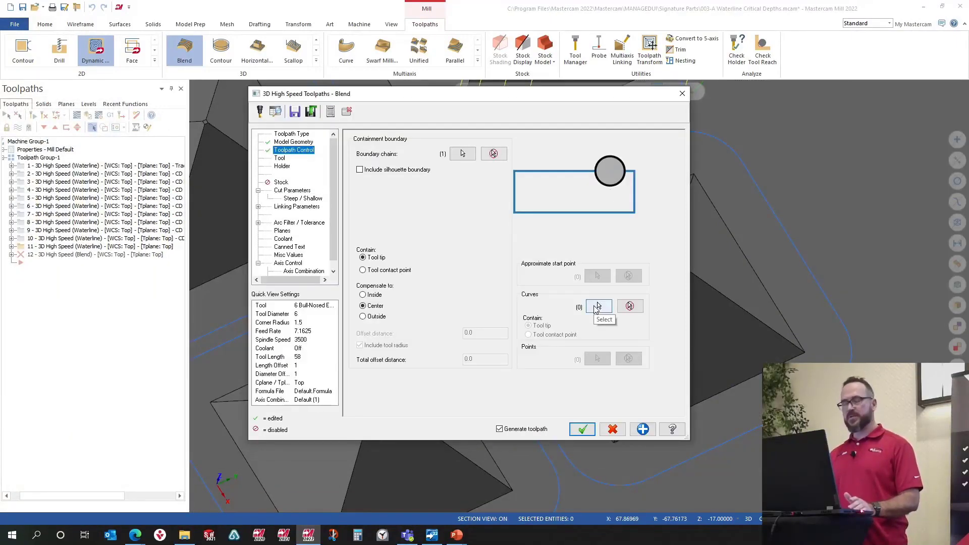
Step: Select the pyramid's base edge loop and the apex point as the two Blend curves
left_click(597, 306)
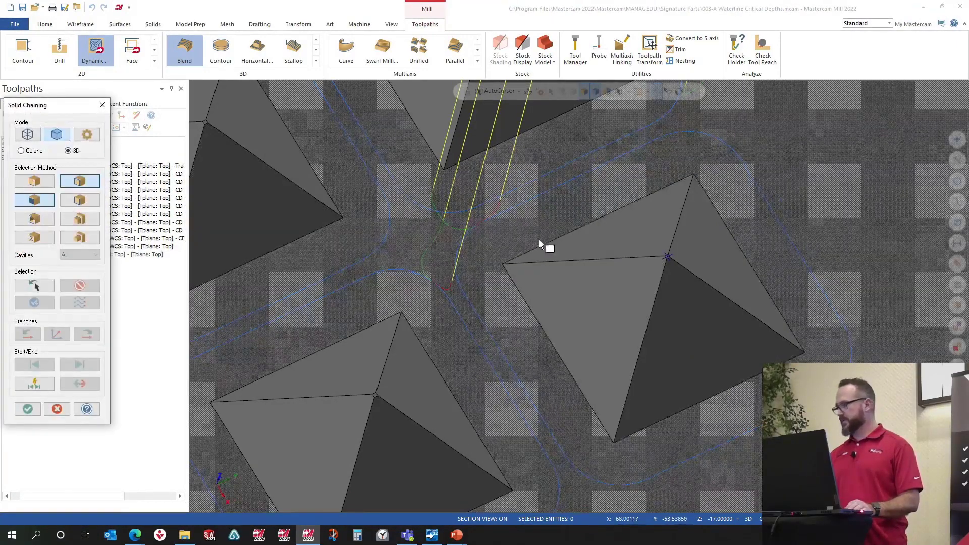
left_click(541, 248)
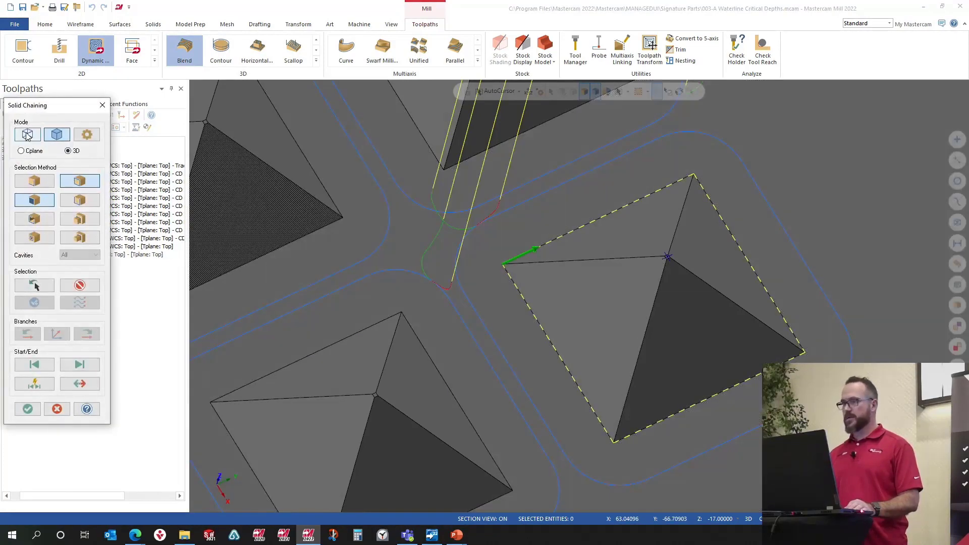
key("Return")
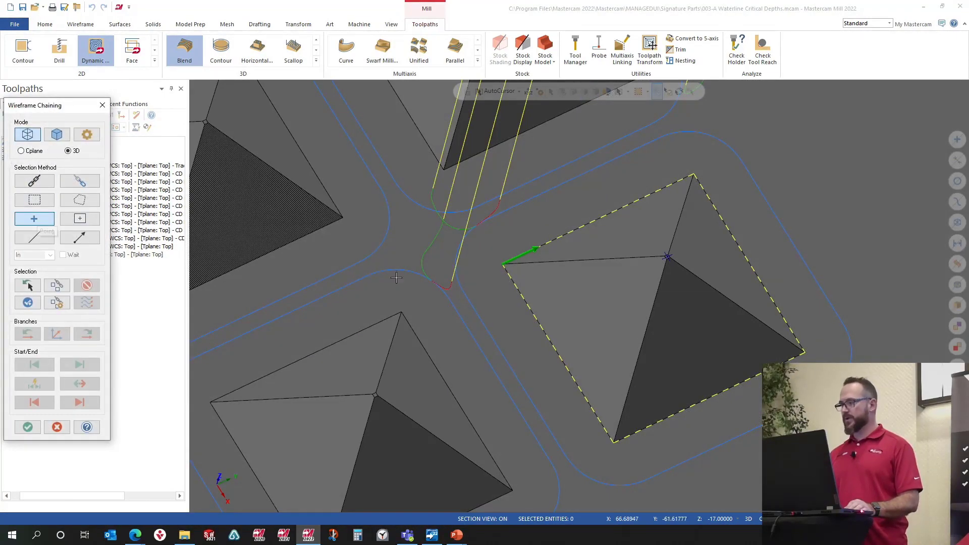
scroll(556, 278, "up", 2)
scroll(677, 267, "up", 1)
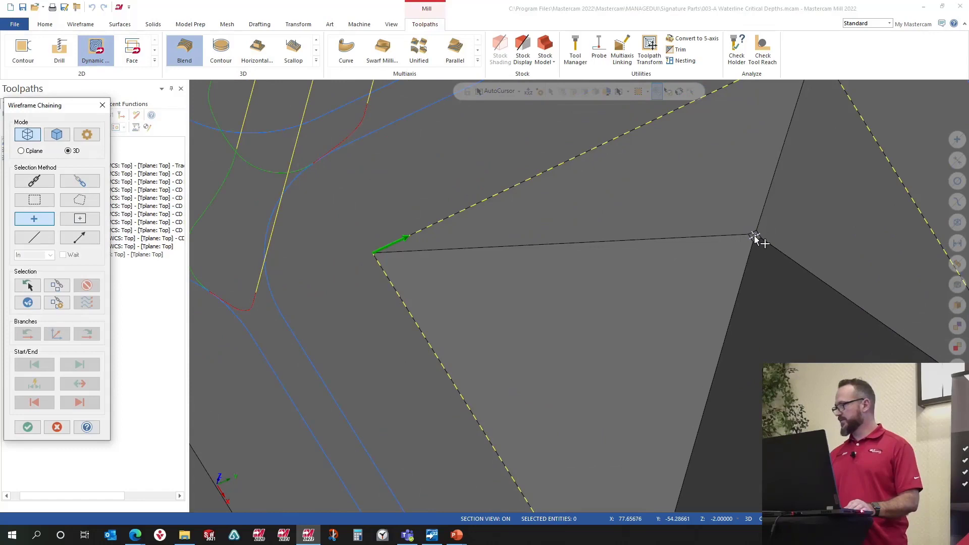
left_click(755, 236)
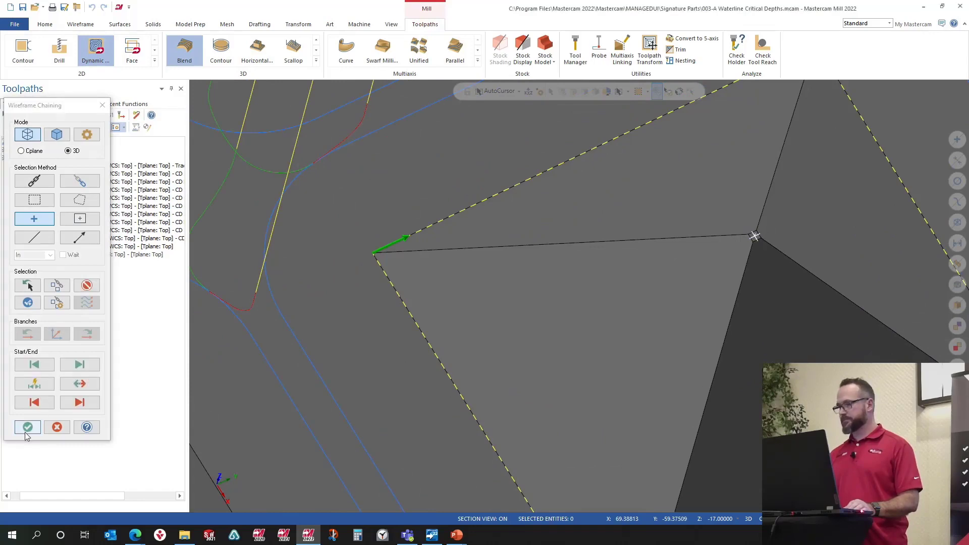
left_click(28, 427)
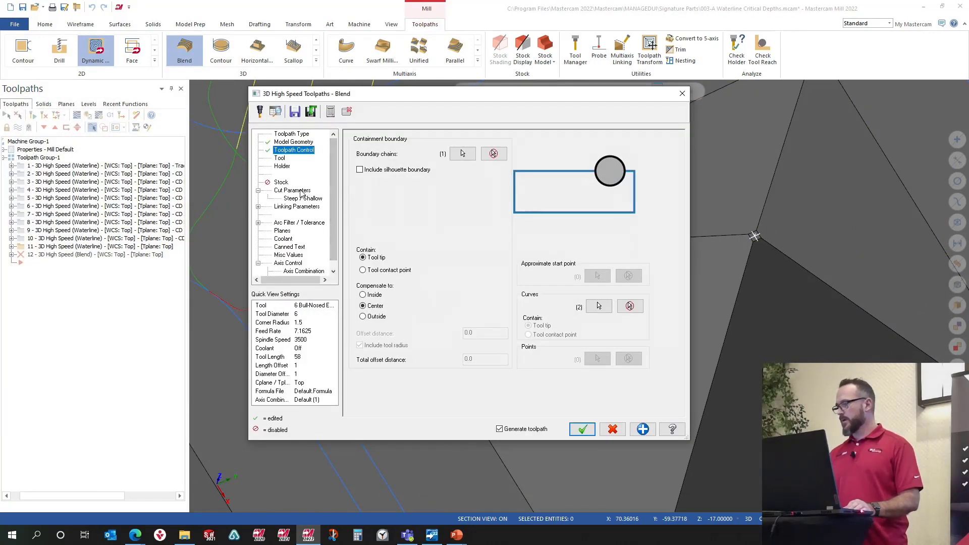
Step: Pick BALL-NOSE END MILL - 3 from the tool library for the Blend toolpath
left_click(302, 191)
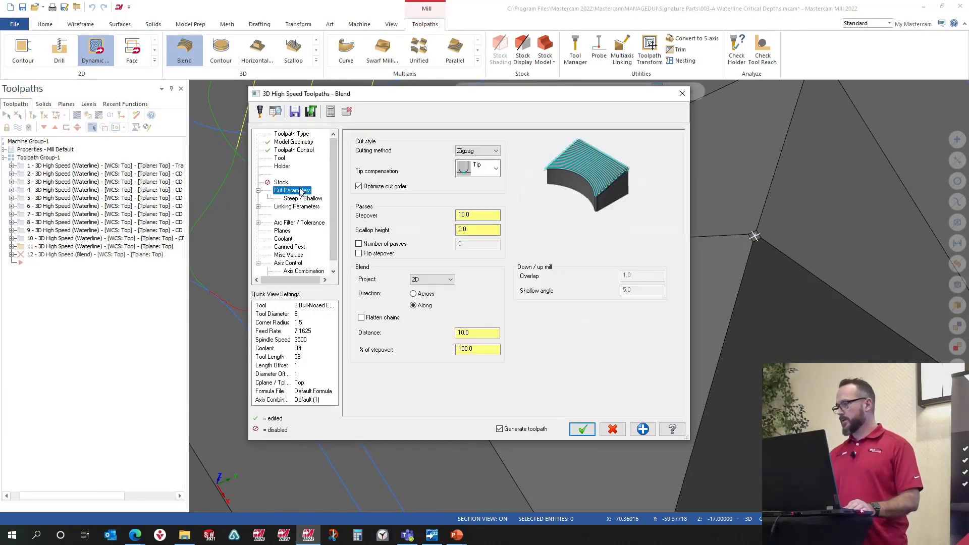
left_click(279, 158)
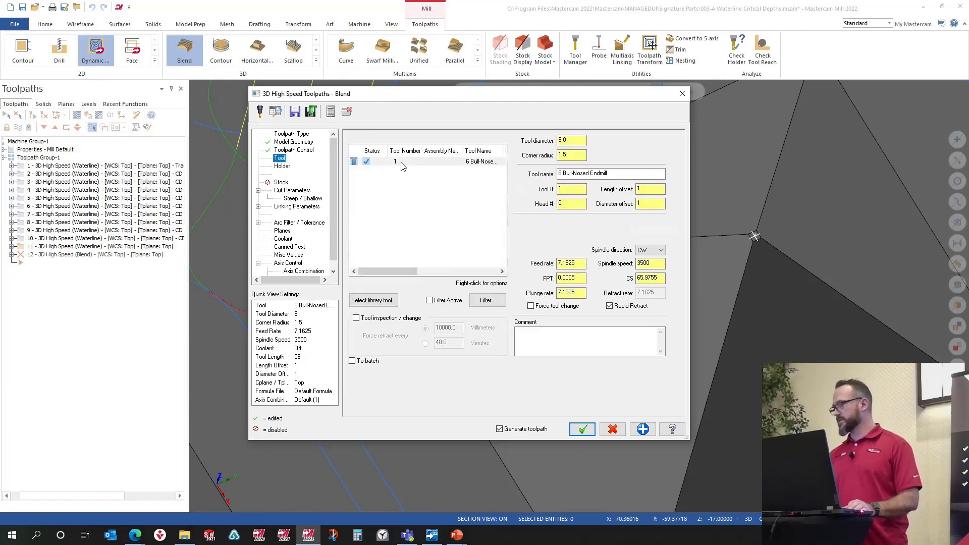
left_click(359, 300)
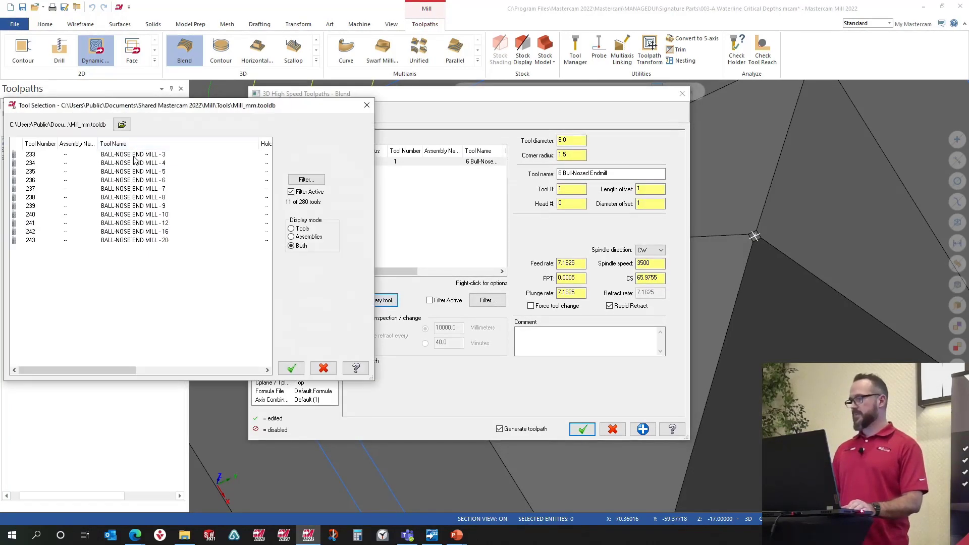
left_click(134, 155)
double_click(139, 158)
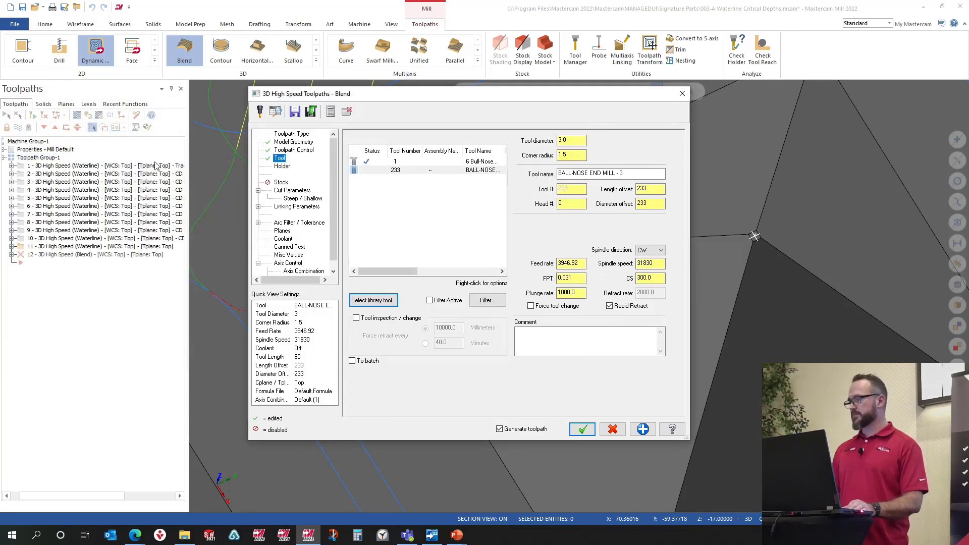
Step: Set the scallop height in the cut parameters to .0005in
left_click(300, 191)
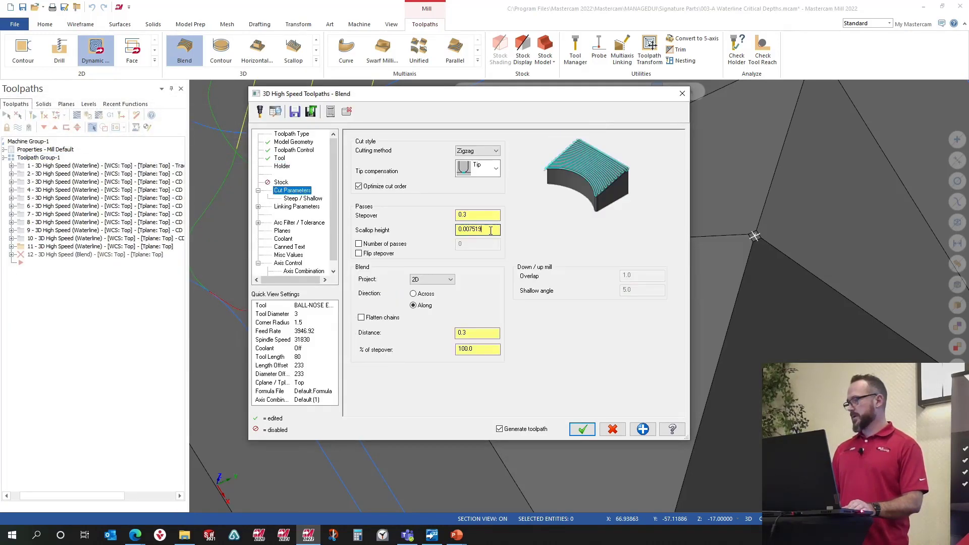
left_click_drag(493, 229, 442, 231)
type(".")
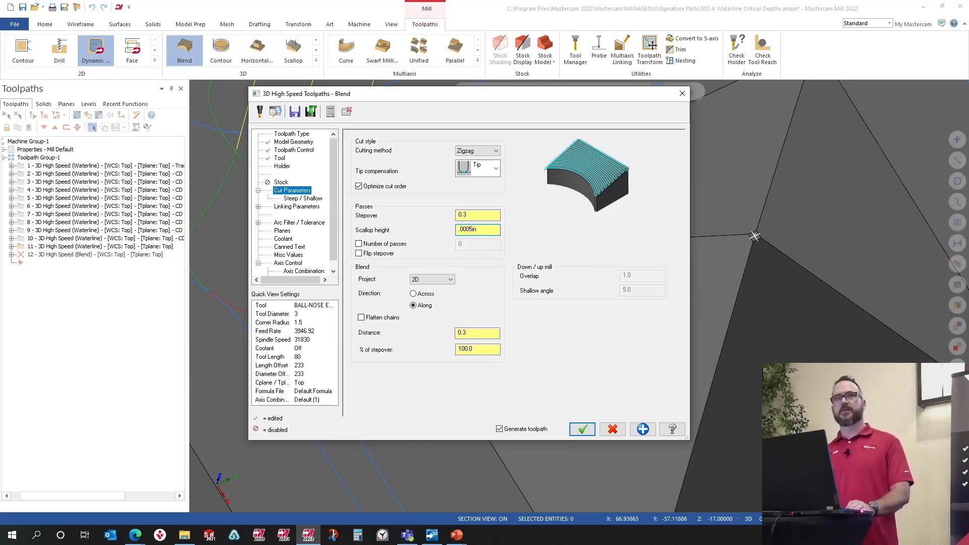
key("Return")
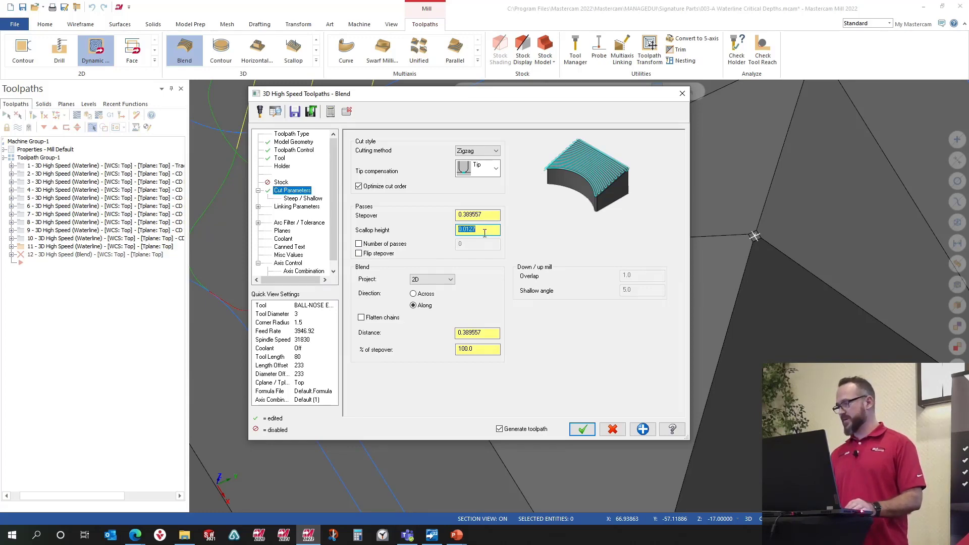
Step: Set the blend projection to 3D and accept the settings to generate the toolpath
left_click(424, 280)
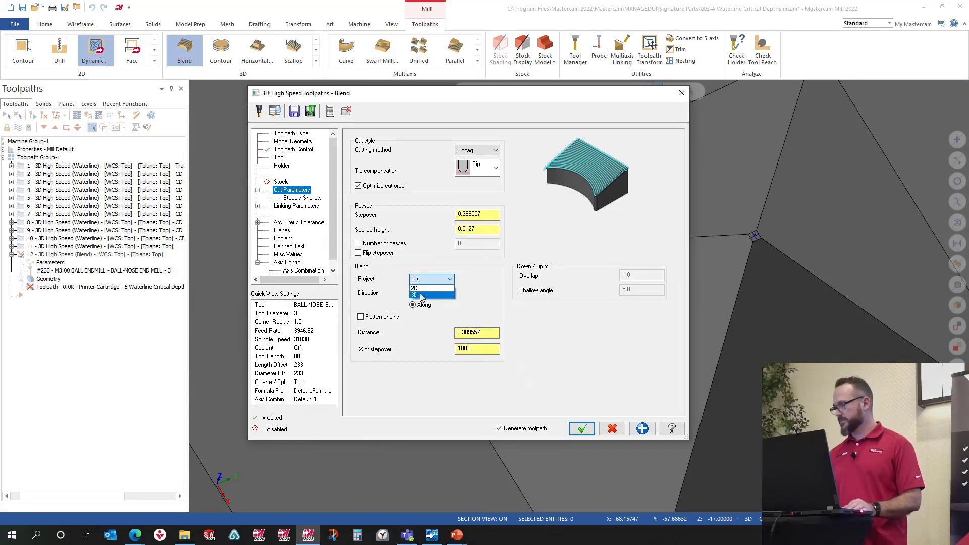
left_click(421, 296)
left_click(582, 429)
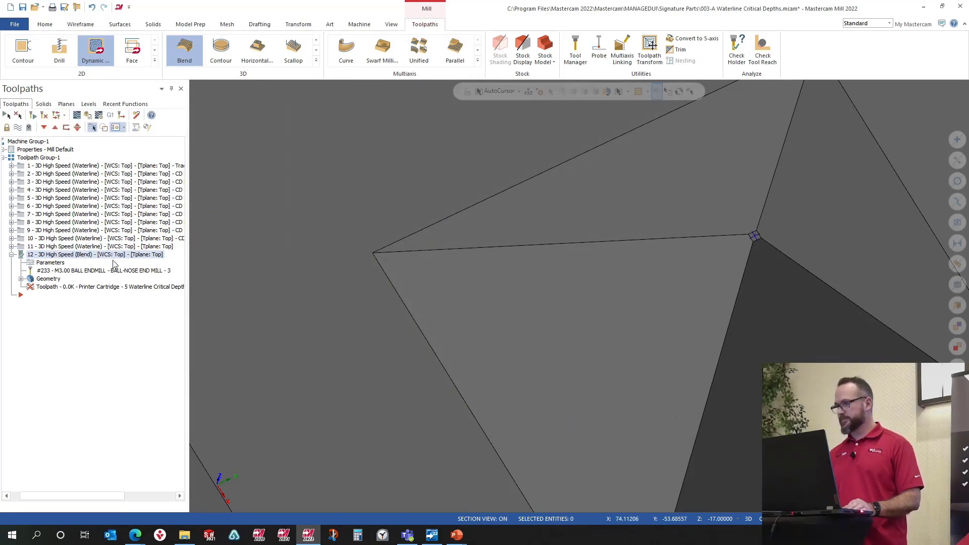
Step: Inspect the generated Blend toolpath on the pyramid
scroll(566, 269, "down", 8)
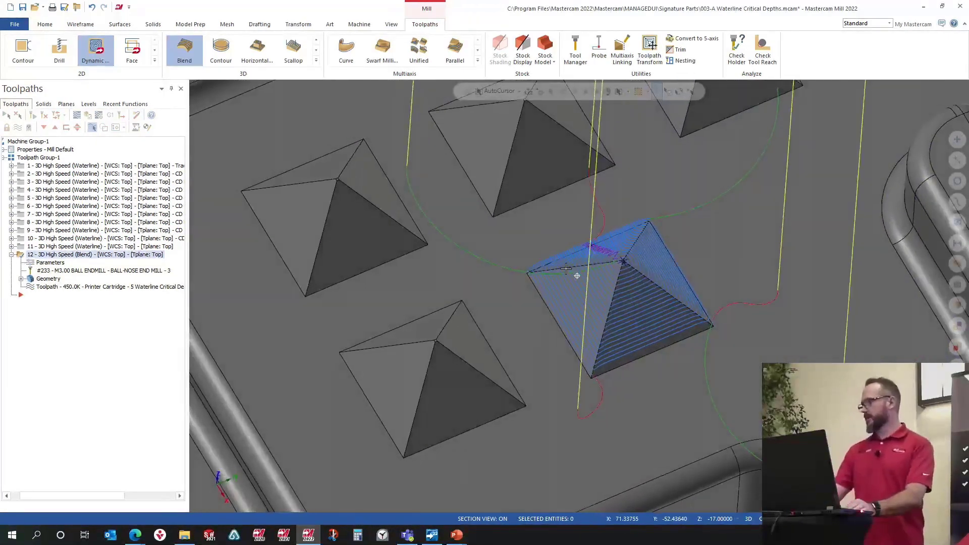
middle_click_drag(566, 269, 602, 288)
scroll(603, 253, "up", 3)
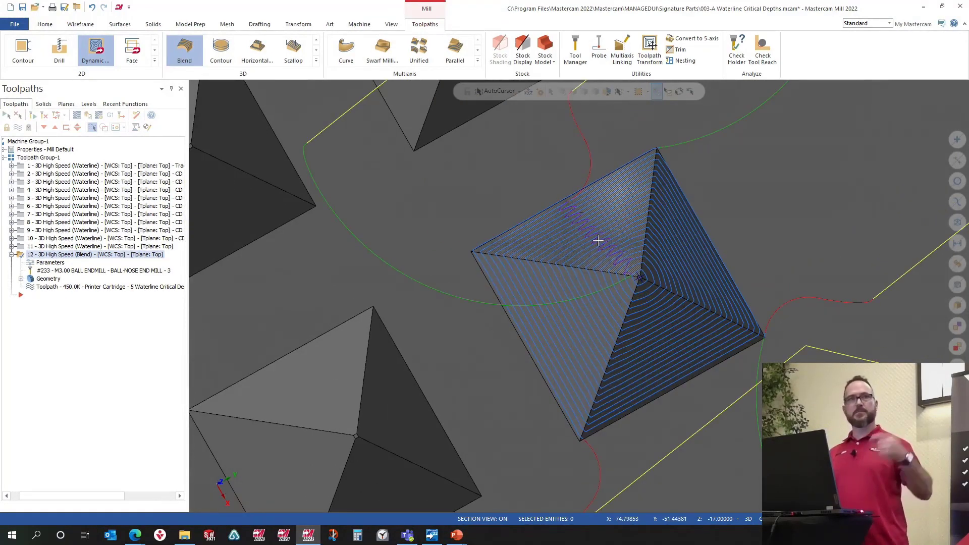
Step: Reopen the Blend toolpath parameters and change the cutting method to Spiral
left_click(30, 255)
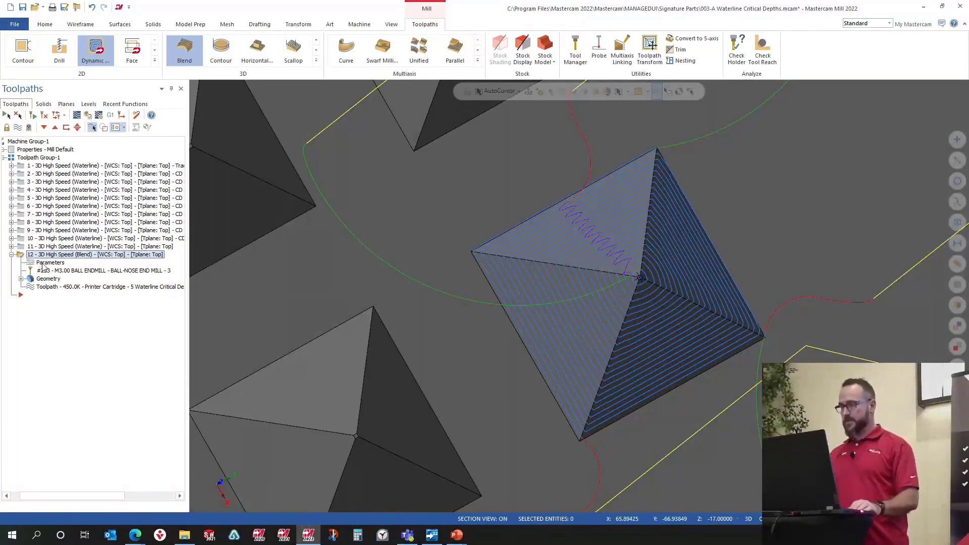
left_click(44, 264)
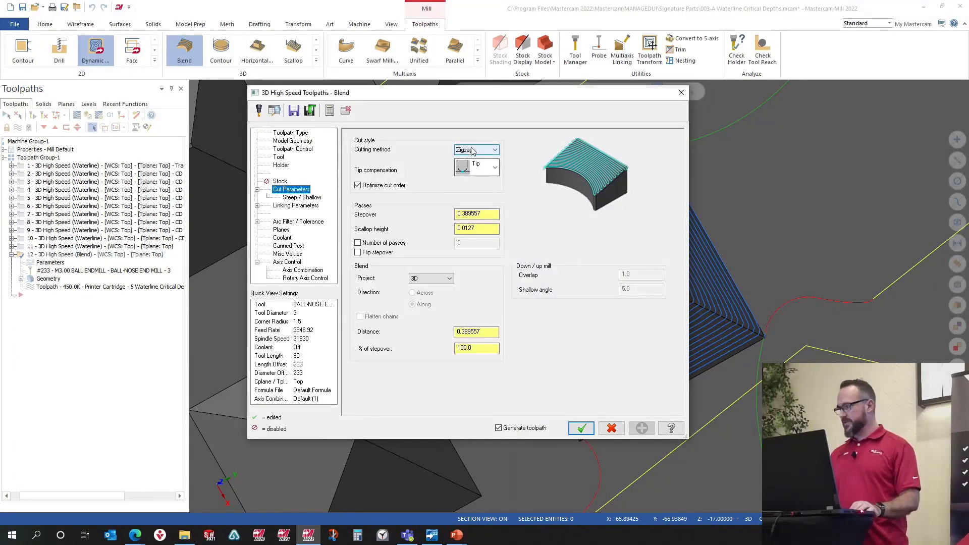
left_click(473, 150)
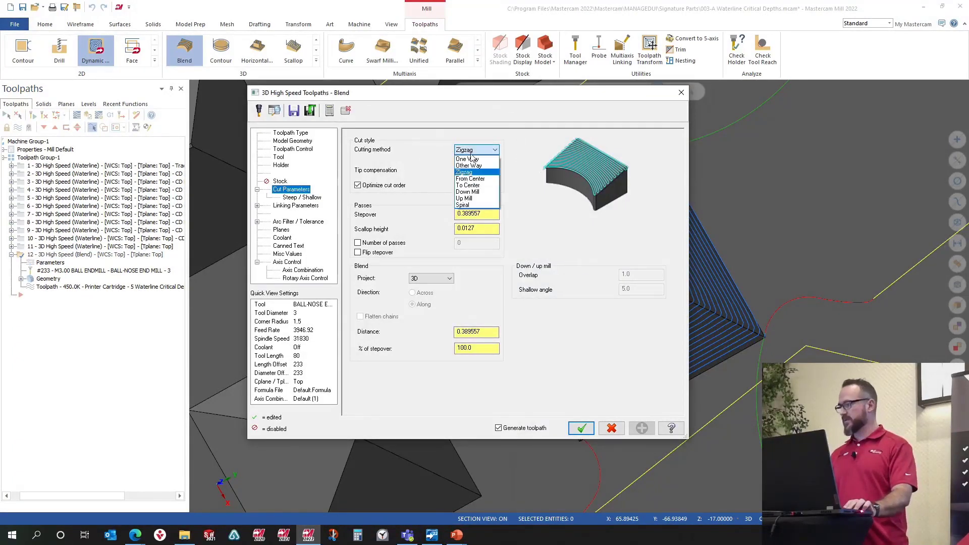
left_click(465, 204)
Step: Set Keep tool down within to 25 percent, the lead-in radius to 1.0 and the secondary lead radius to 1
left_click(297, 206)
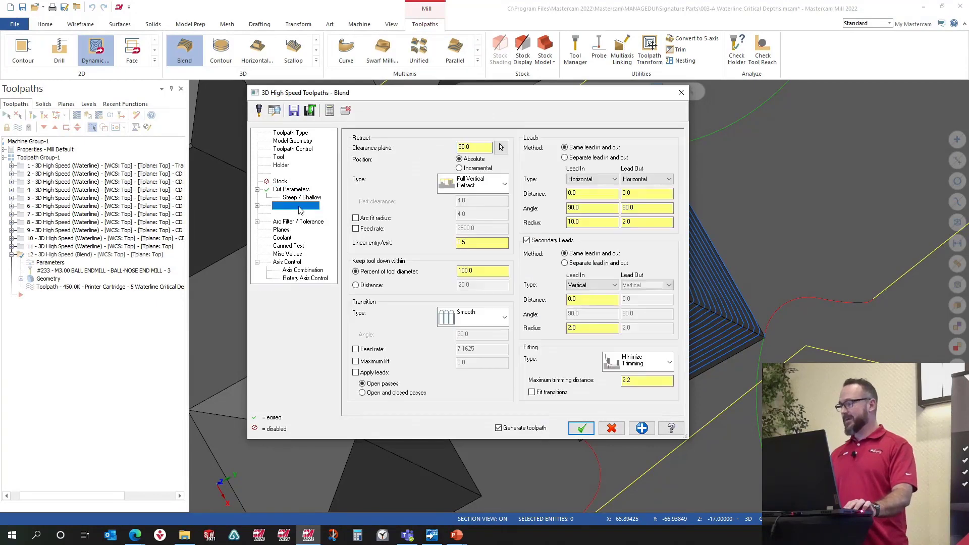
left_click_drag(494, 267, 443, 275)
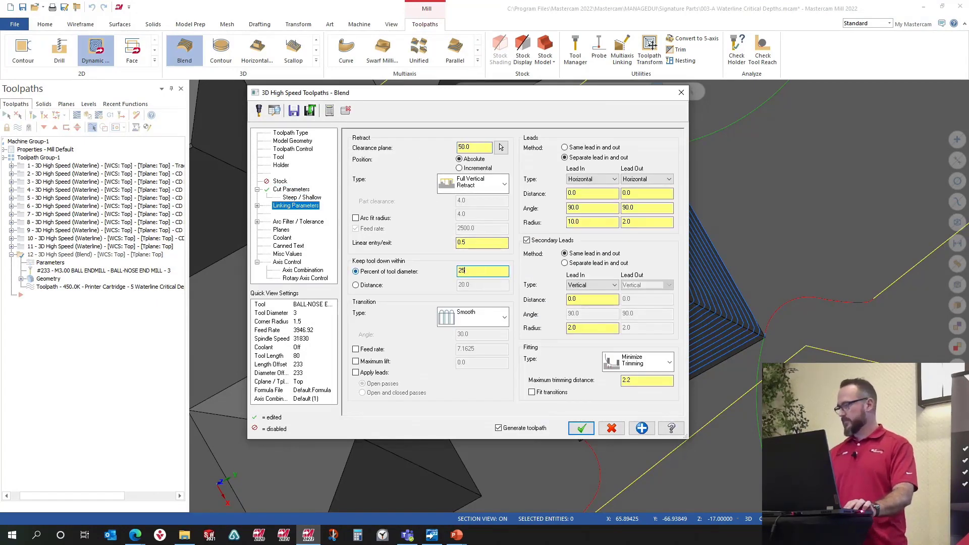
double_click(601, 227)
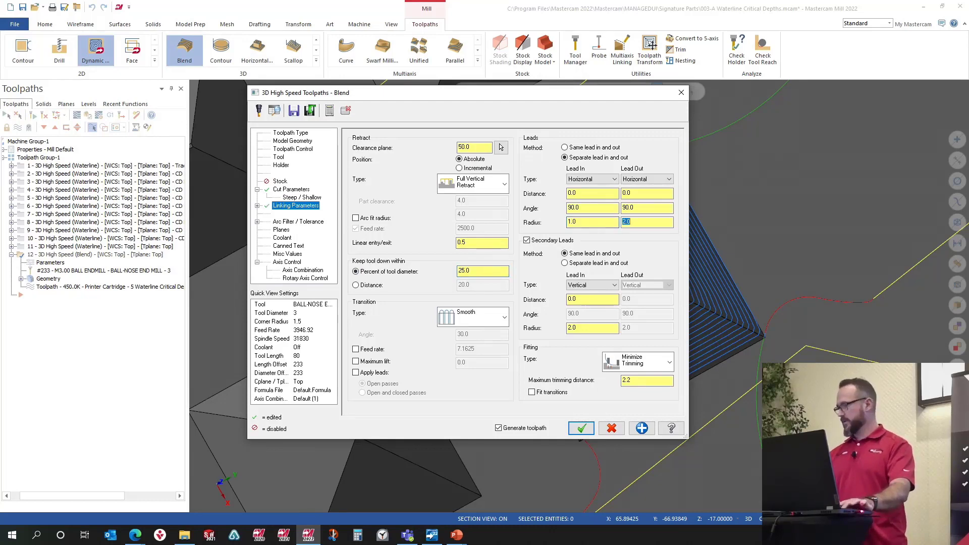
double_click(587, 329)
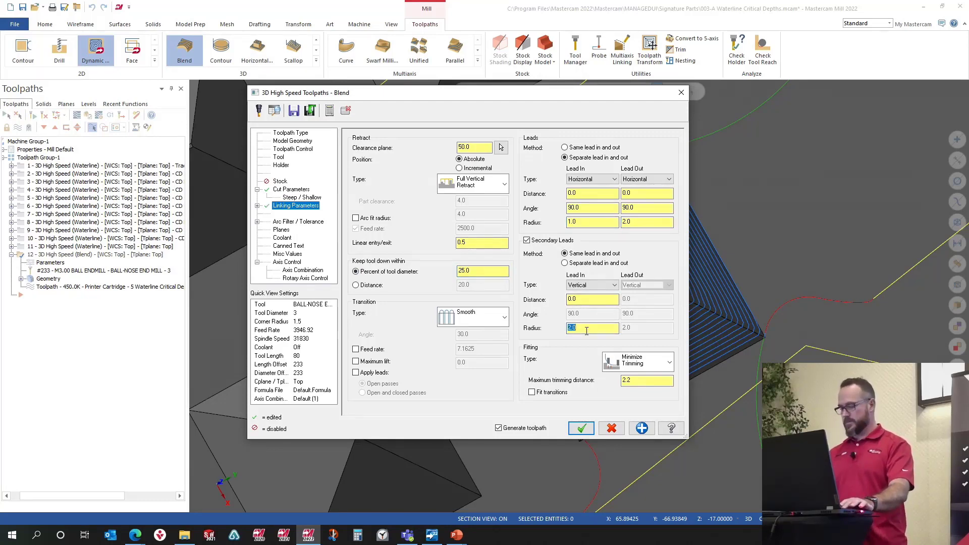
type("1")
key("Tab")
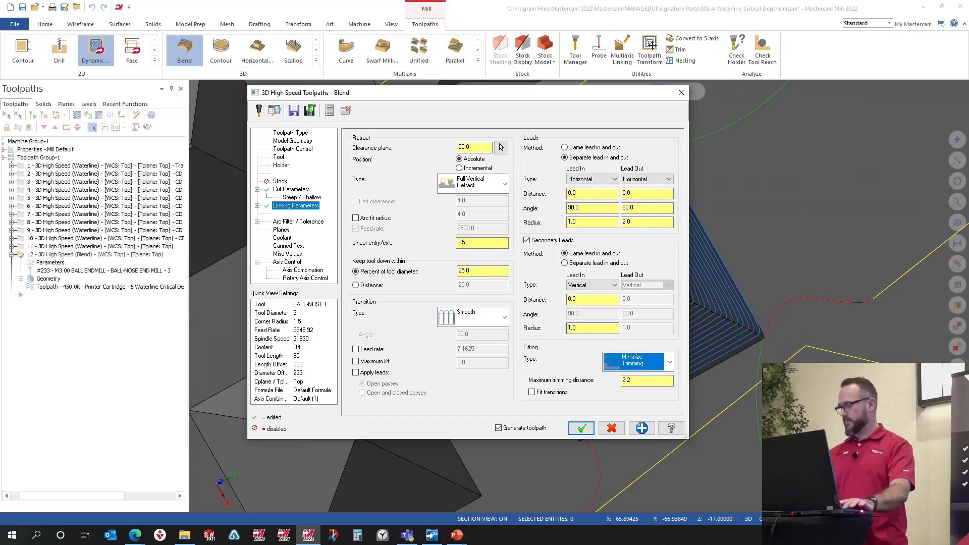
Step: Accept the changed settings to regenerate the Blend toolpath
left_click(581, 430)
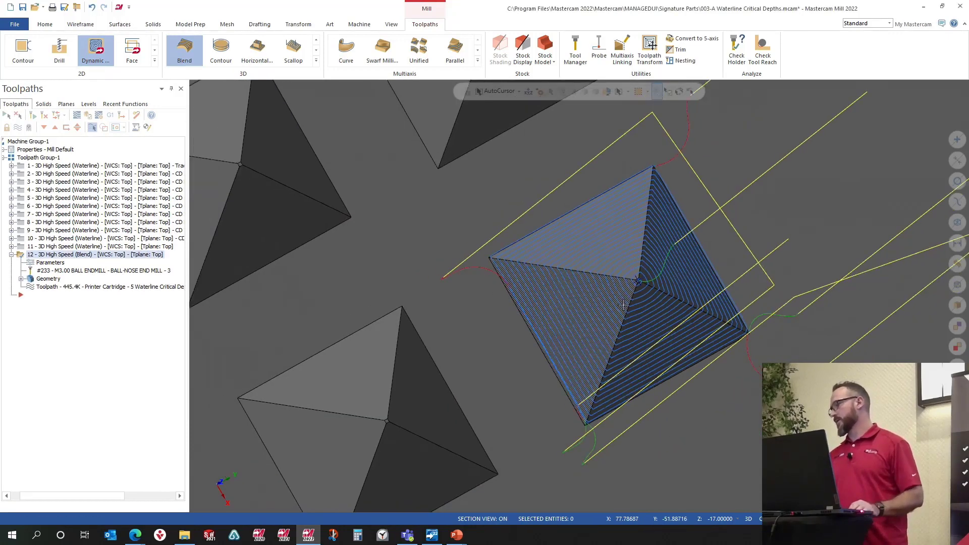
middle_click_drag(623, 305, 603, 255)
scroll(670, 322, "up", 2)
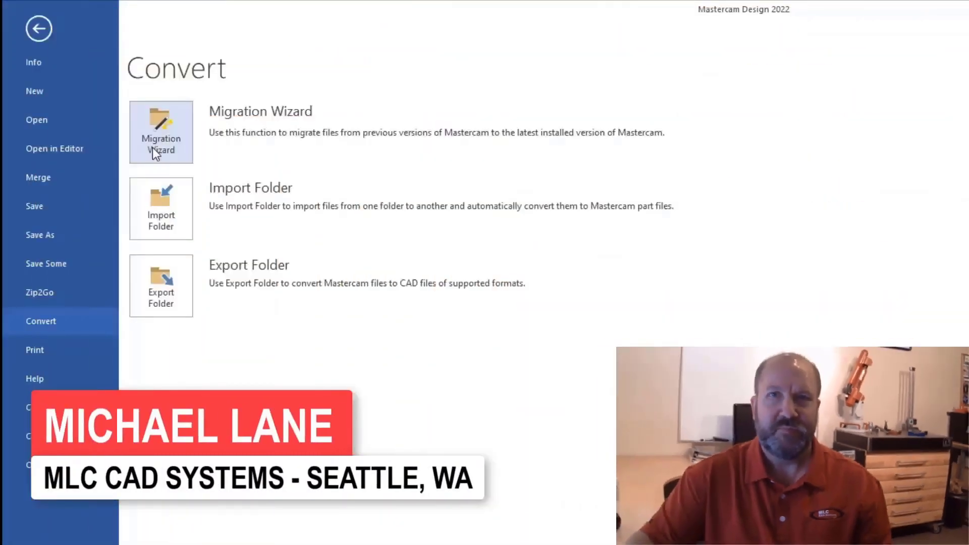
Step: Open the Migration Wizard from the file conversion options
left_click(154, 150)
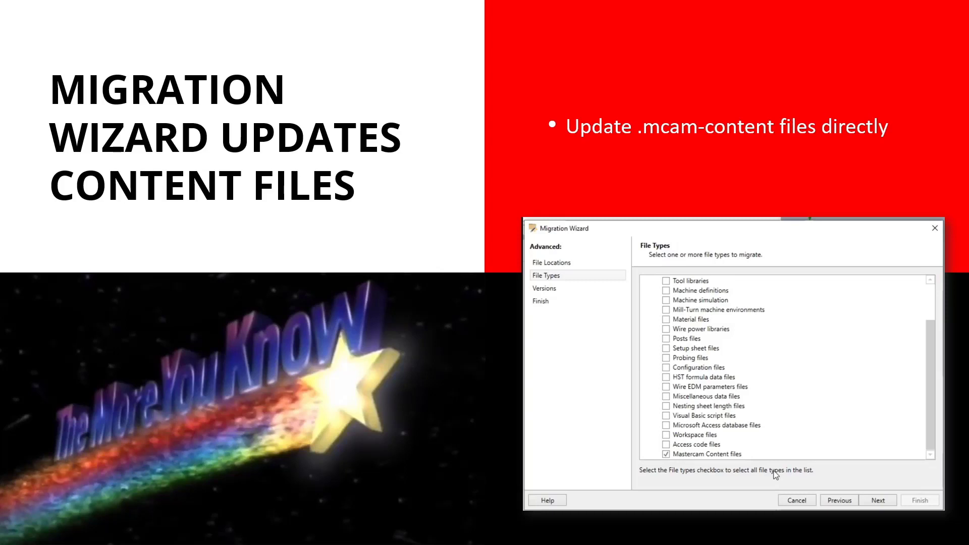
left_click(458, 250)
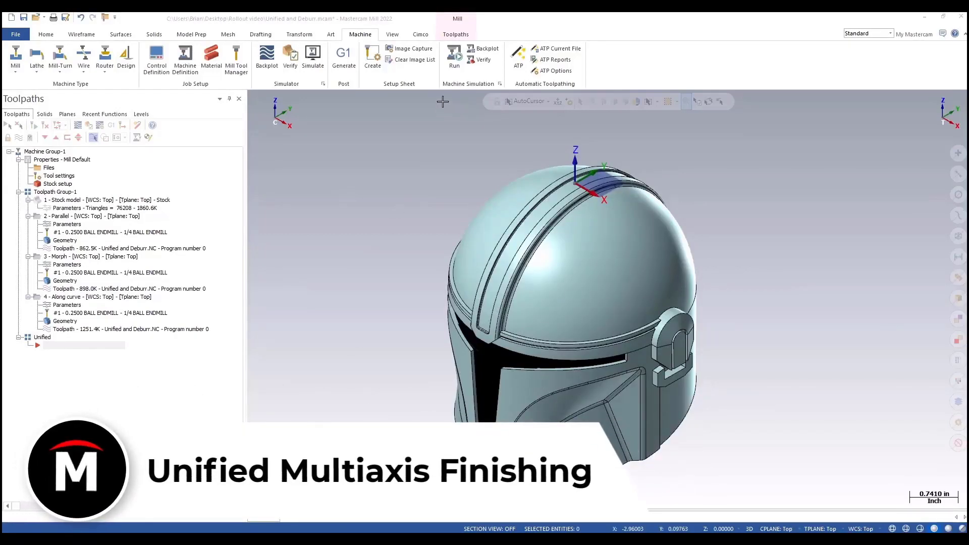
Step: Review the existing Parallel, Morph and Along curve toolpaths on the helmet model from different angles
left_click(450, 34)
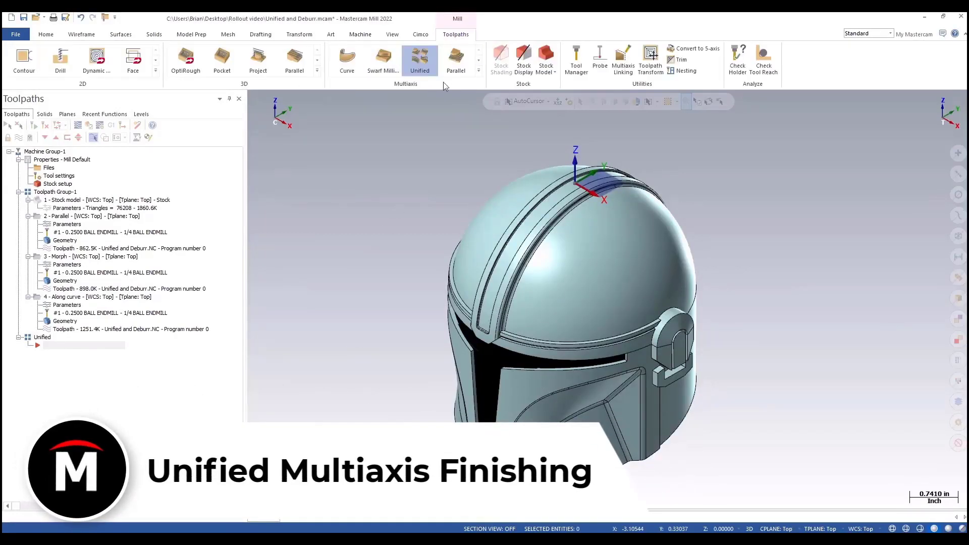
left_click(478, 71)
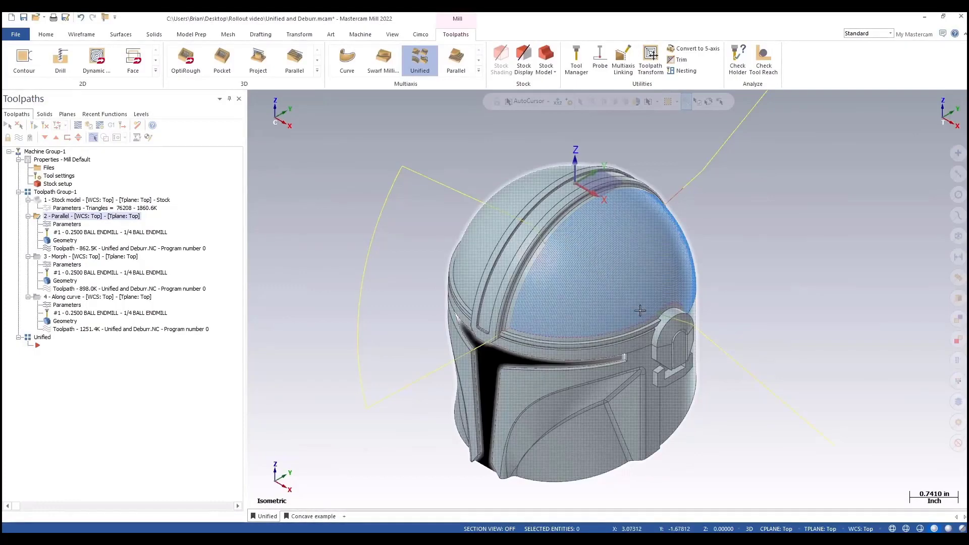
left_click(59, 258)
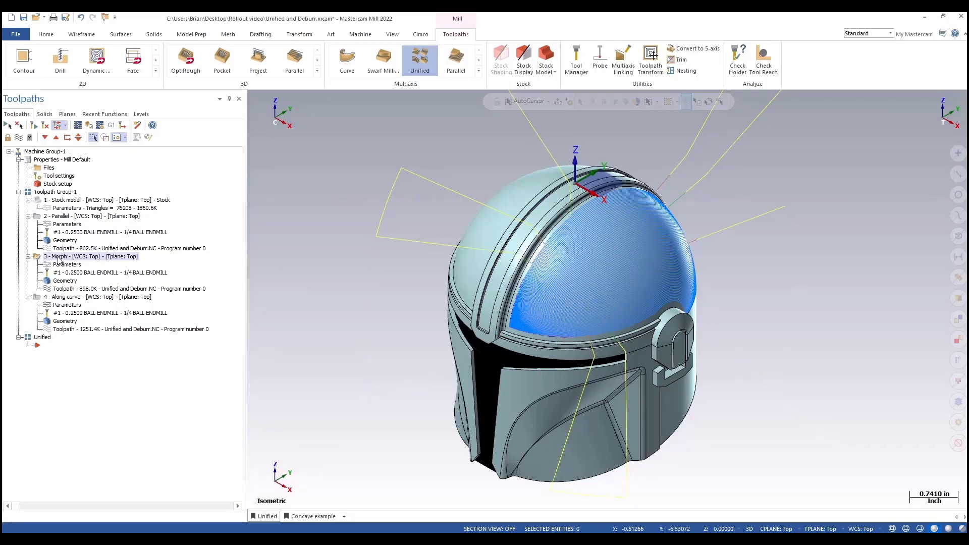
scroll(551, 285, "up", 5)
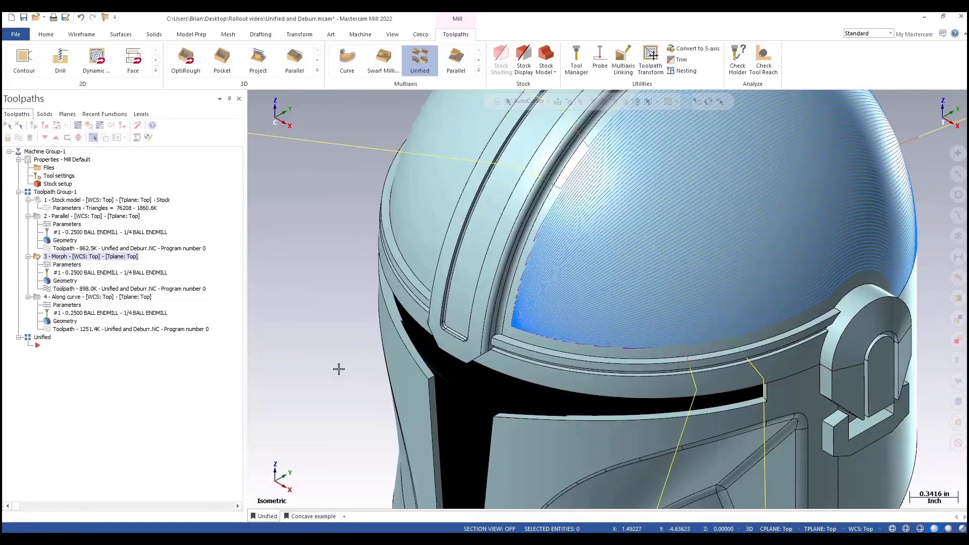
scroll(335, 368, "down", 5)
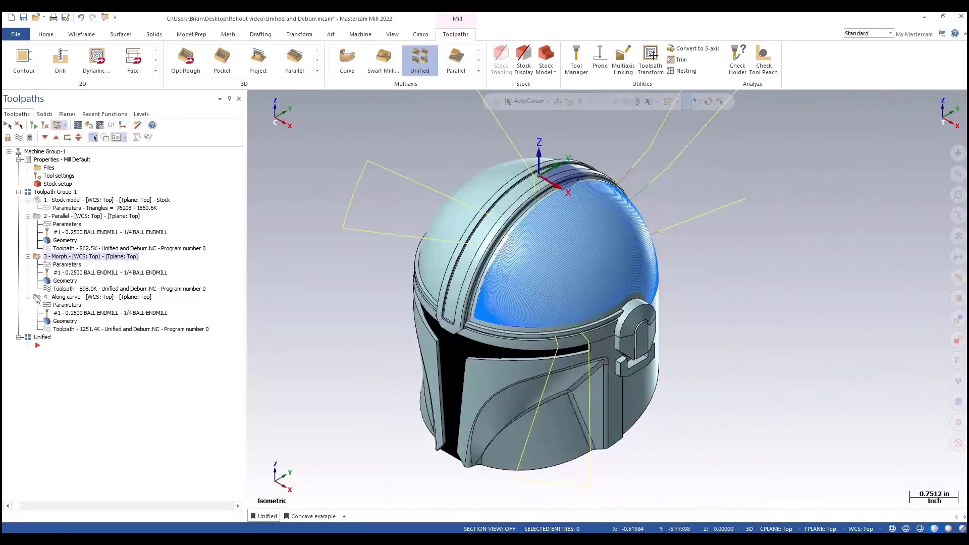
left_click(63, 298)
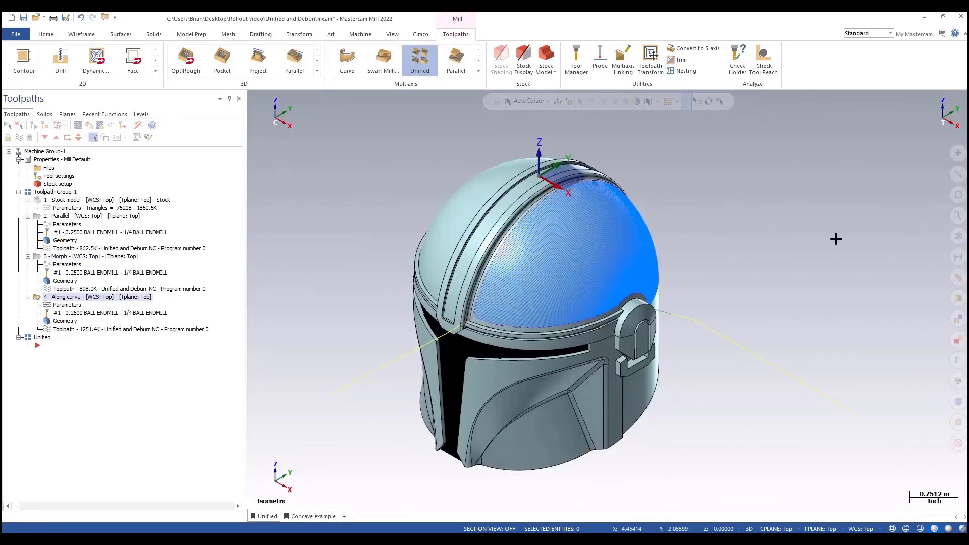
middle_click_drag(836, 239, 750, 270)
scroll(835, 303, "up", 2)
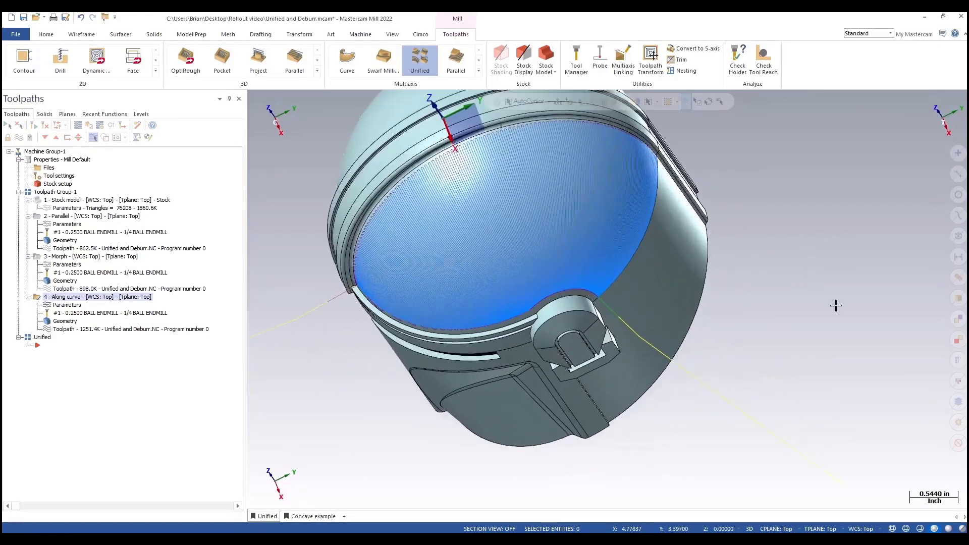
middle_click_drag(836, 305, 859, 256)
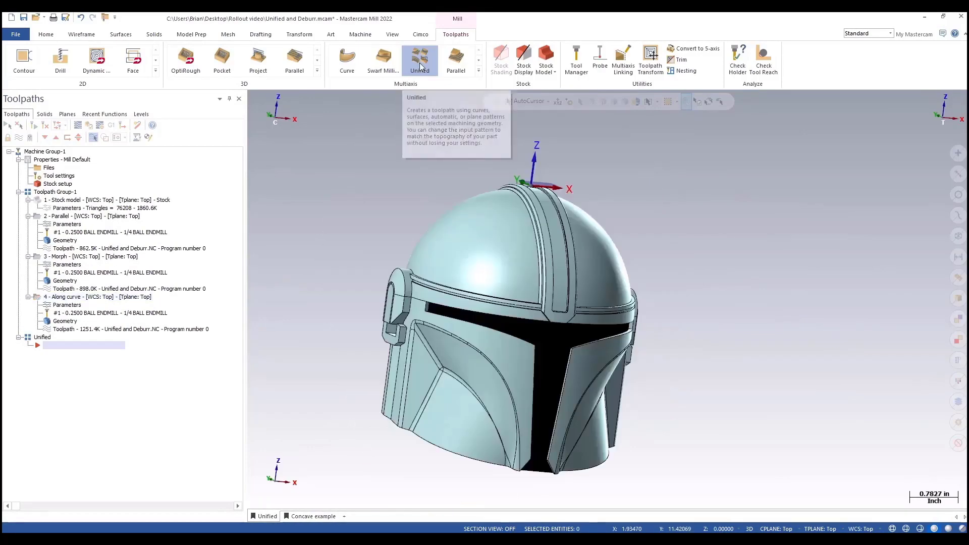
Step: Start a Unified multiaxis toolpath and add an Automatic cut pattern row with the Machining boundary - Parallel style
left_click(420, 66)
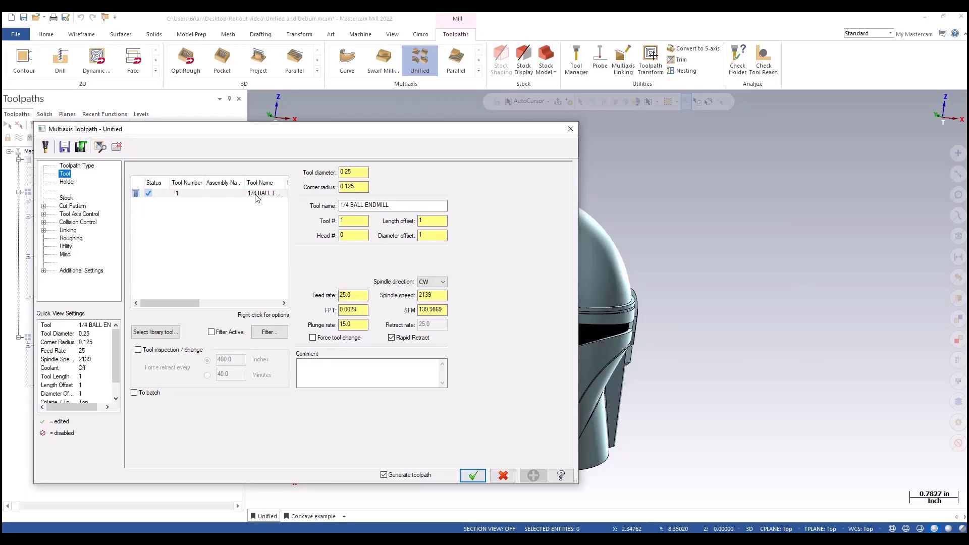
left_click(73, 207)
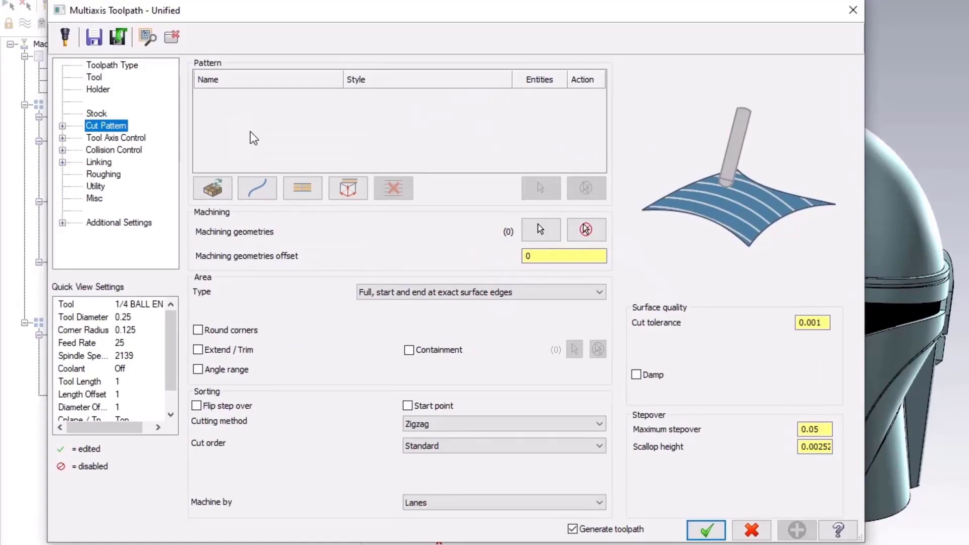
left_click(213, 190)
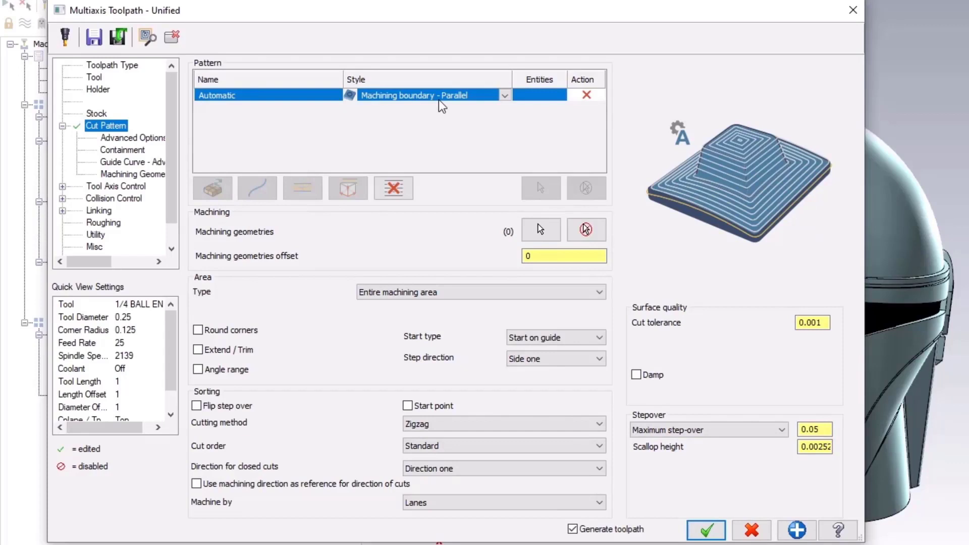
left_click(504, 95)
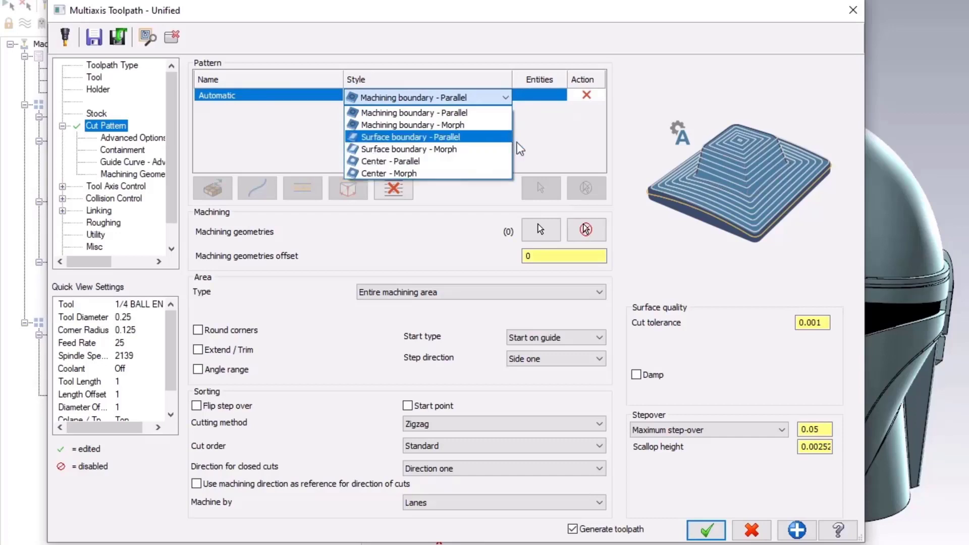
left_click(485, 113)
left_click(817, 429)
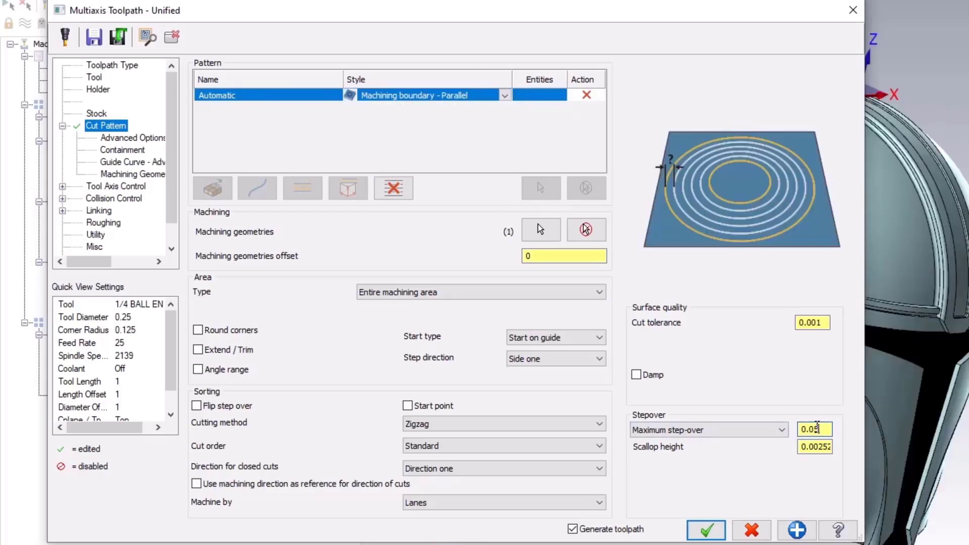
Step: Enable shoulder and shank checking in the toolpath's Collision Control settings
left_click(133, 187)
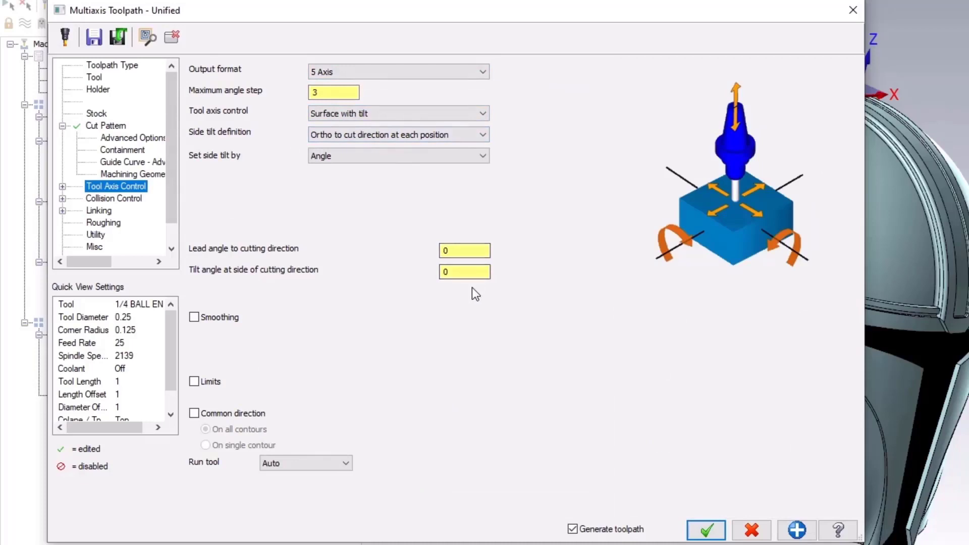
left_click(128, 201)
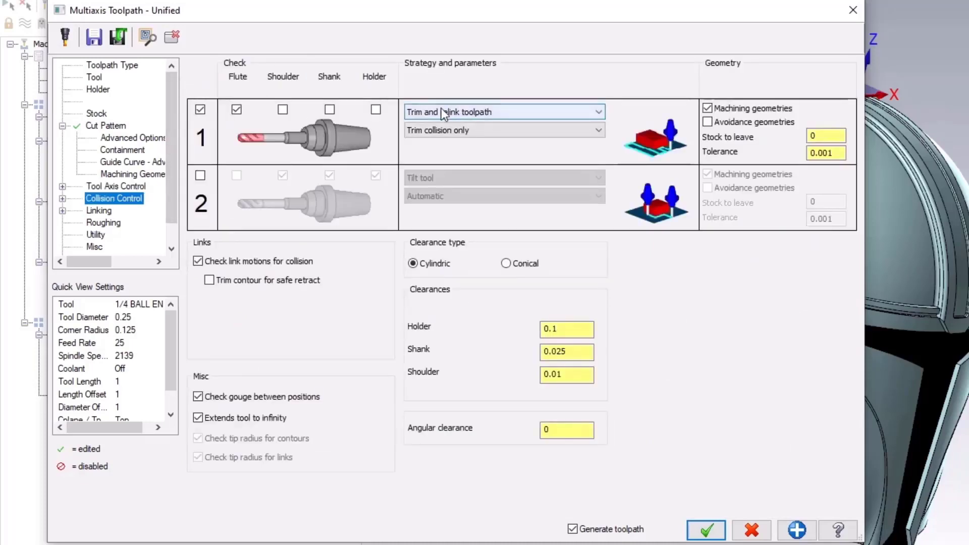
left_click(284, 110)
left_click(330, 110)
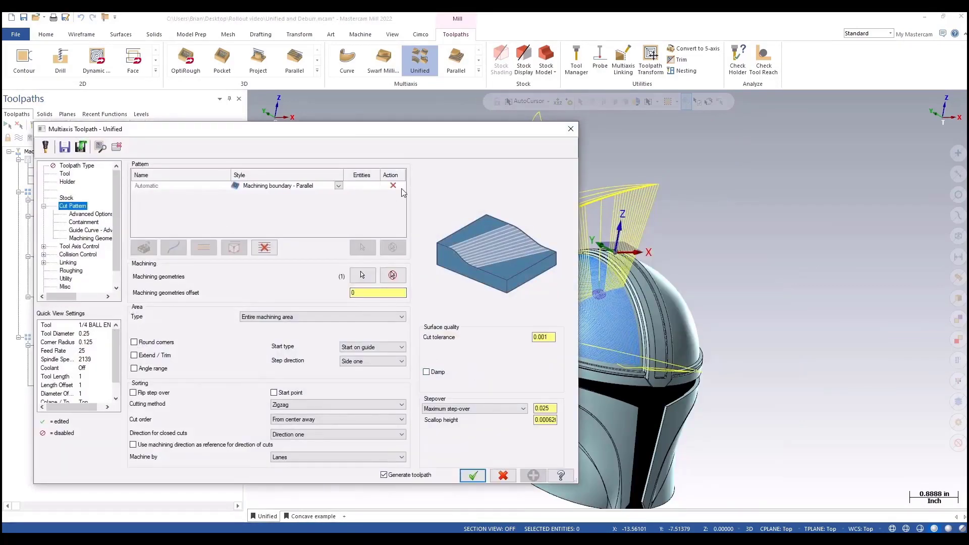
Step: Replace the automatic row with a curve pattern row on the selected helmet curve, set its style to Parallel, and accept
left_click(264, 247)
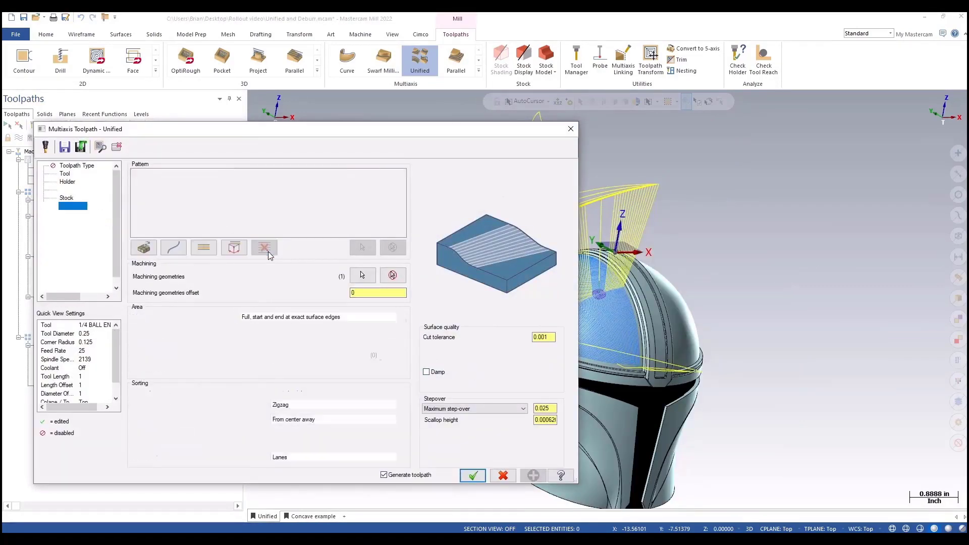
left_click(173, 247)
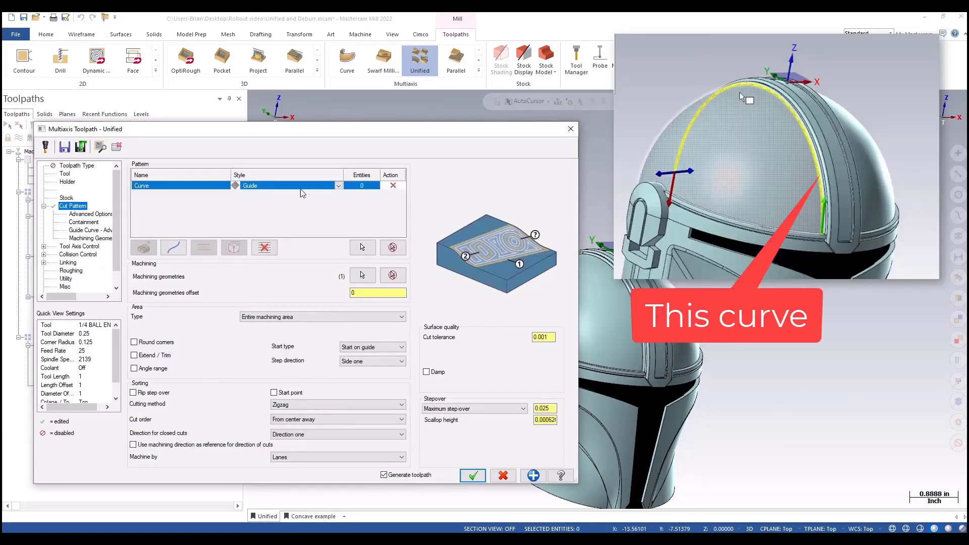
left_click(360, 246)
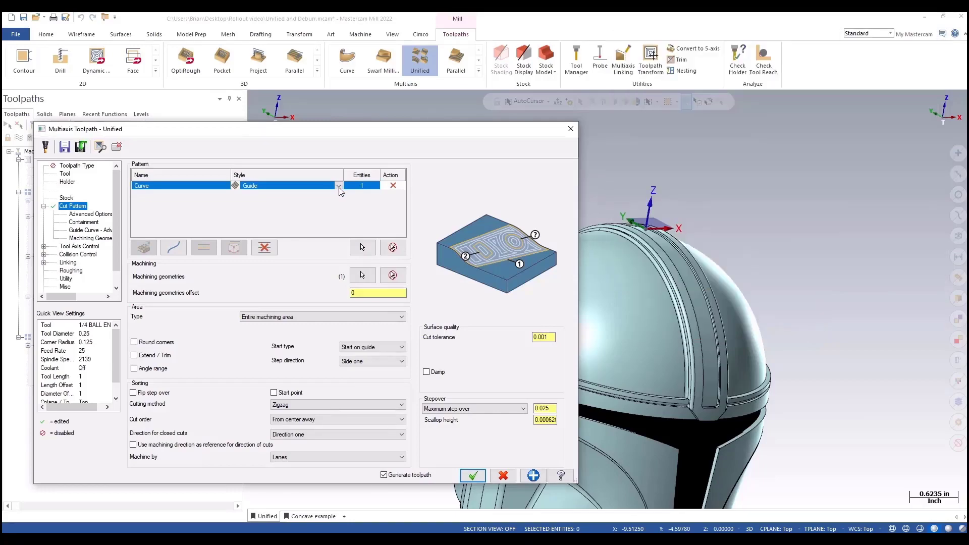
left_click(339, 187)
left_click(322, 200)
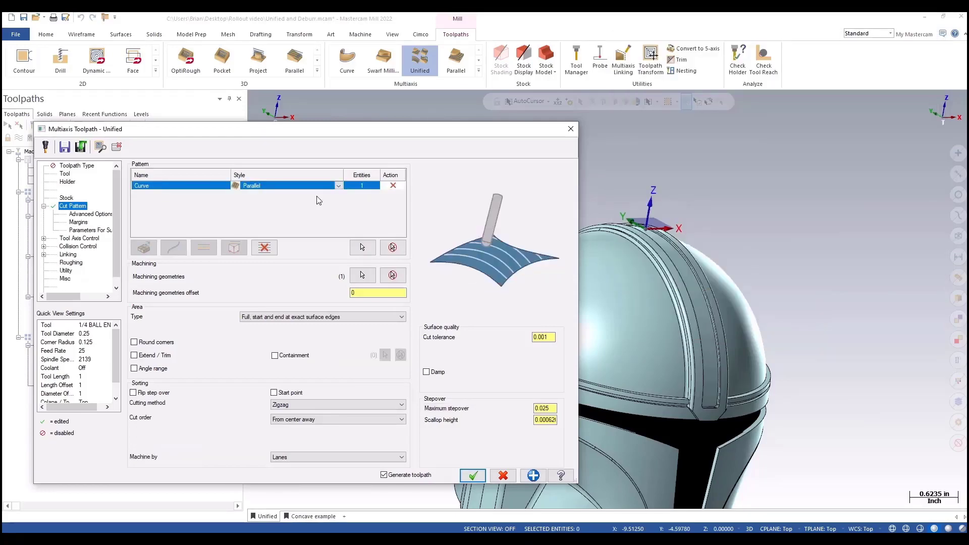
left_click(473, 476)
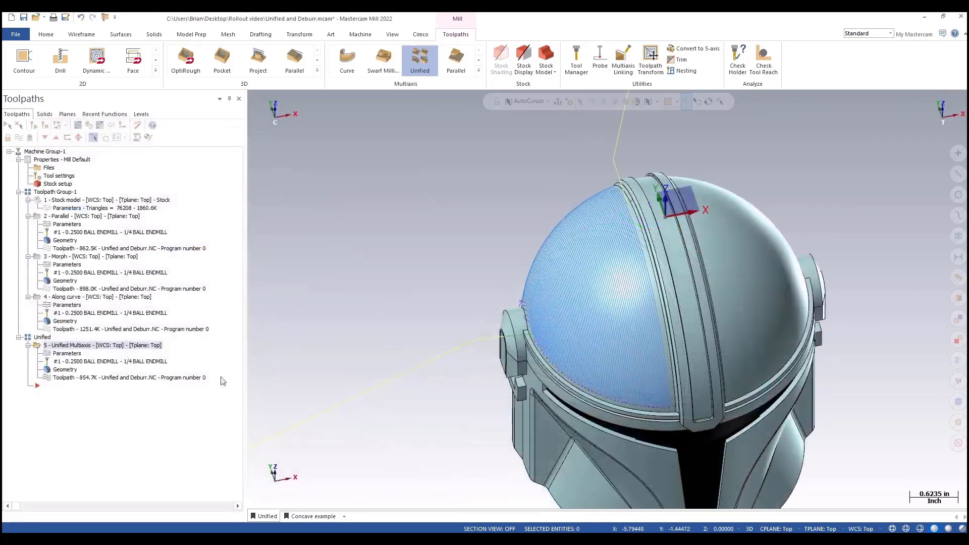
Step: Compare the original Parallel toolpath with the new Unified Multiaxis toolpath on the dome
left_click(73, 216)
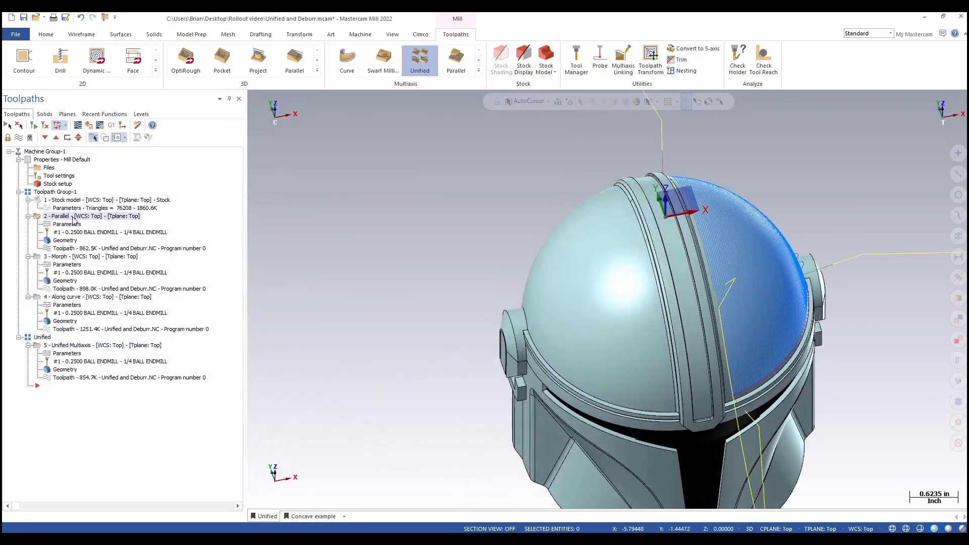
left_click(59, 348)
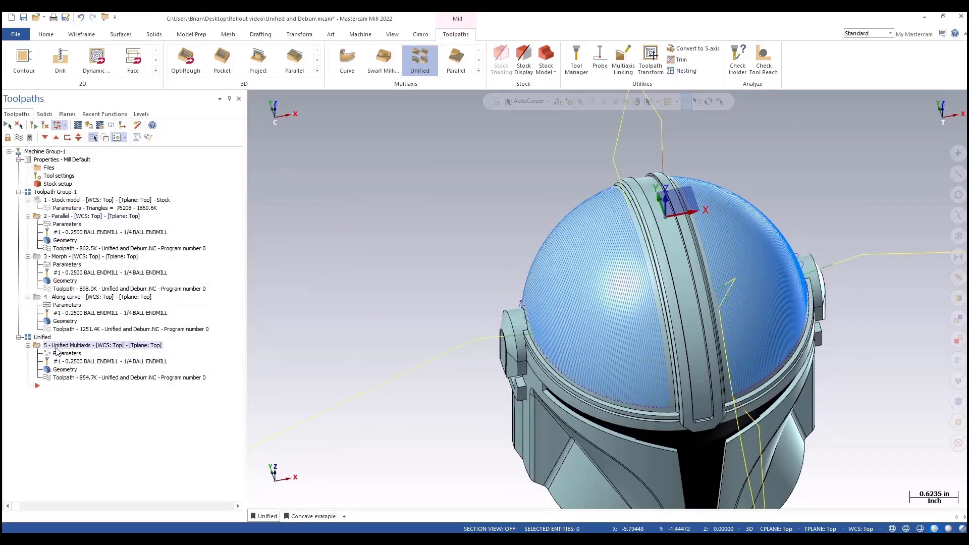
middle_click_drag(505, 317, 510, 342)
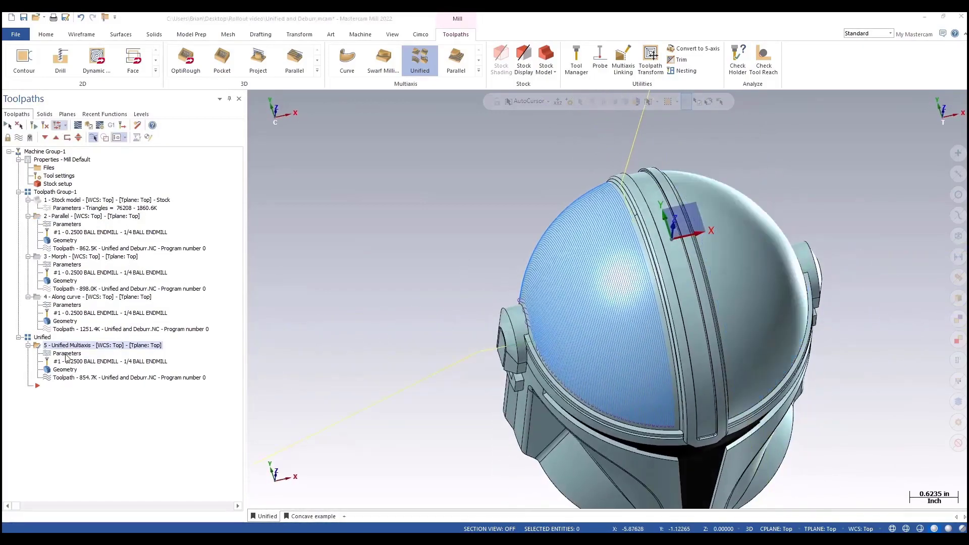
Step: Reopen the Unified toolpath parameters, delete its pattern row, and add a curve row chaining the first guide curve
left_click(66, 354)
left_click(394, 186)
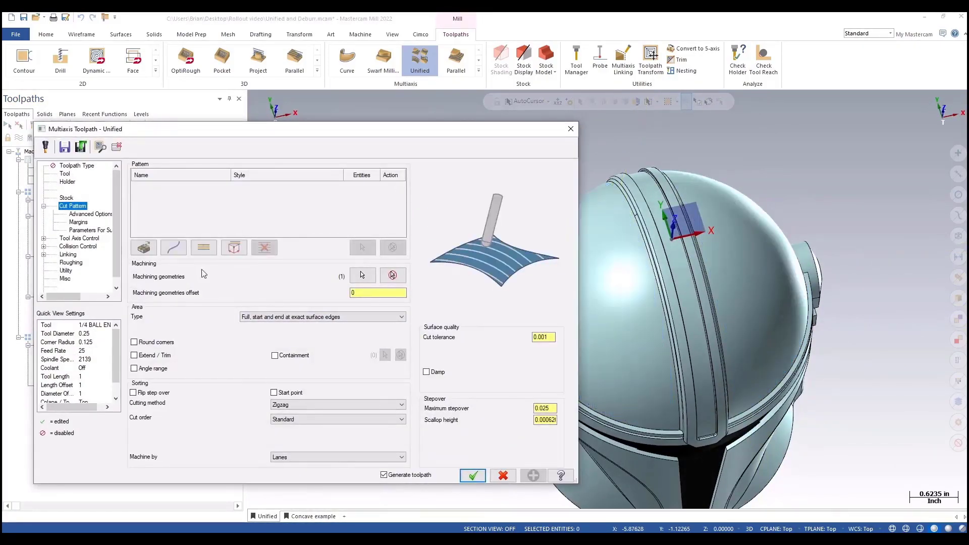
left_click(175, 249)
left_click(363, 248)
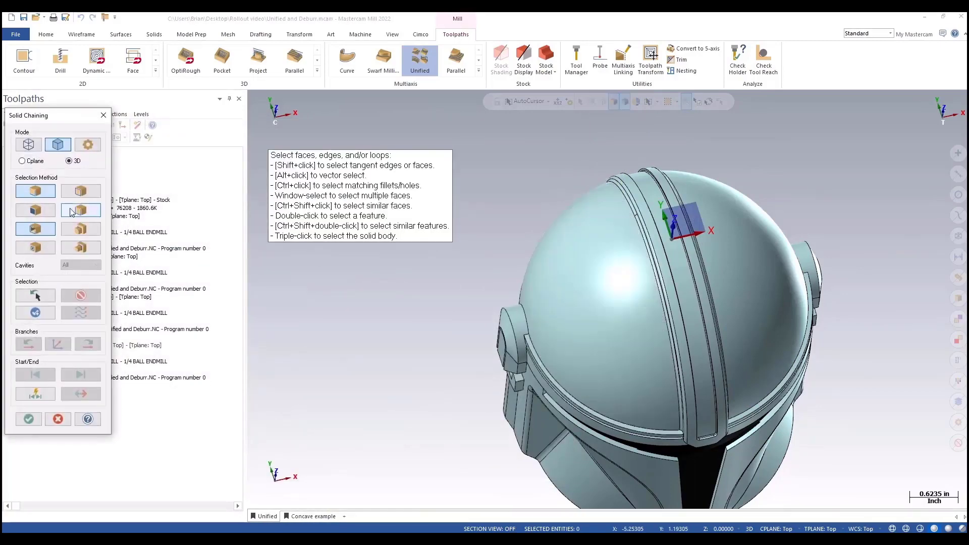
left_click(38, 296)
left_click(29, 419)
Step: Add a second curve row chaining the edge curve on the other side of the dome, and set the first row's style to Morph
left_click(173, 248)
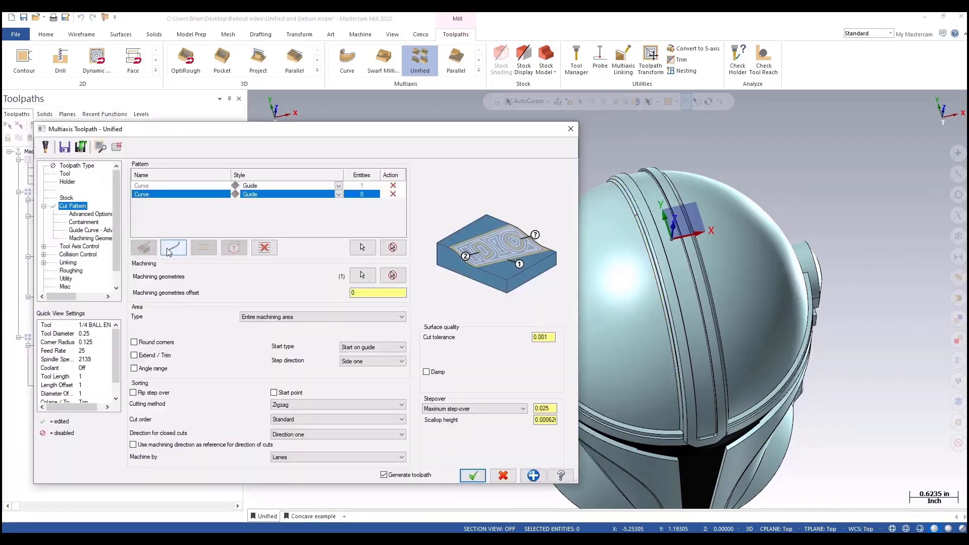
left_click(362, 248)
middle_click_drag(623, 426, 610, 407)
scroll(610, 407, "down", 2)
middle_click_drag(507, 315, 537, 319)
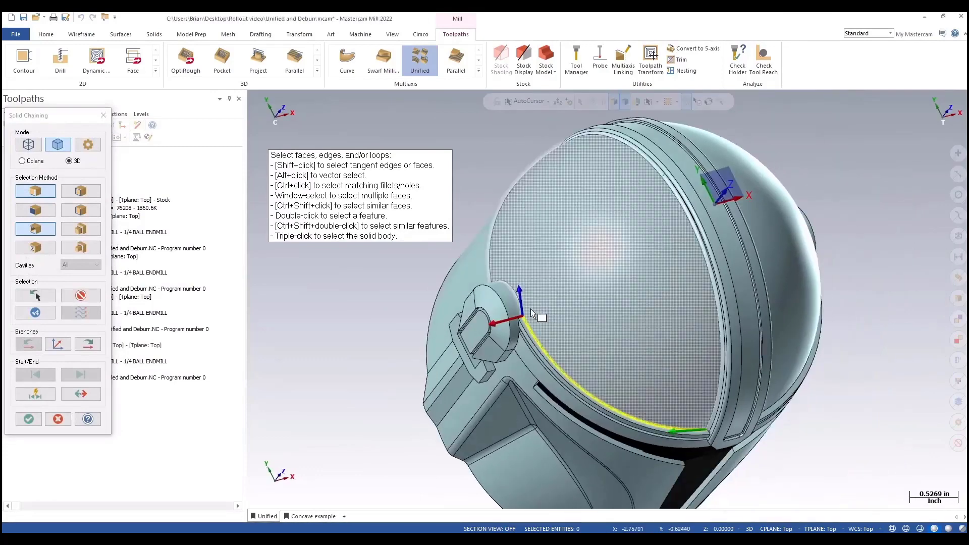
left_click(520, 299)
left_click(490, 266)
left_click(29, 419)
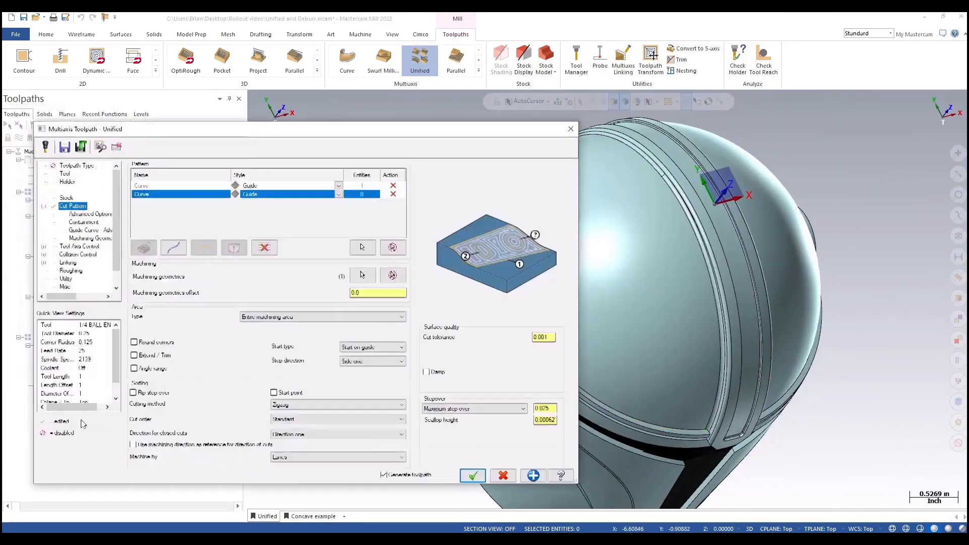
left_click(338, 186)
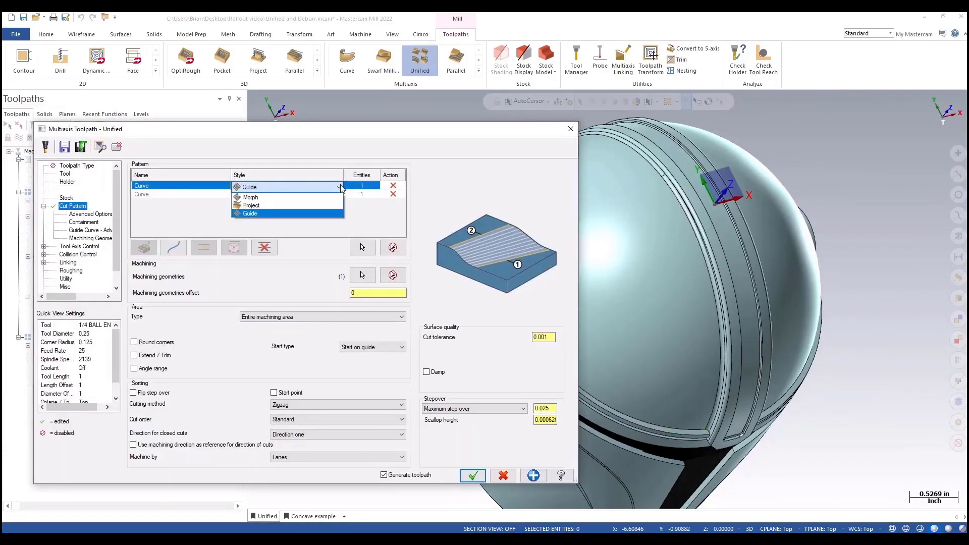
left_click(252, 199)
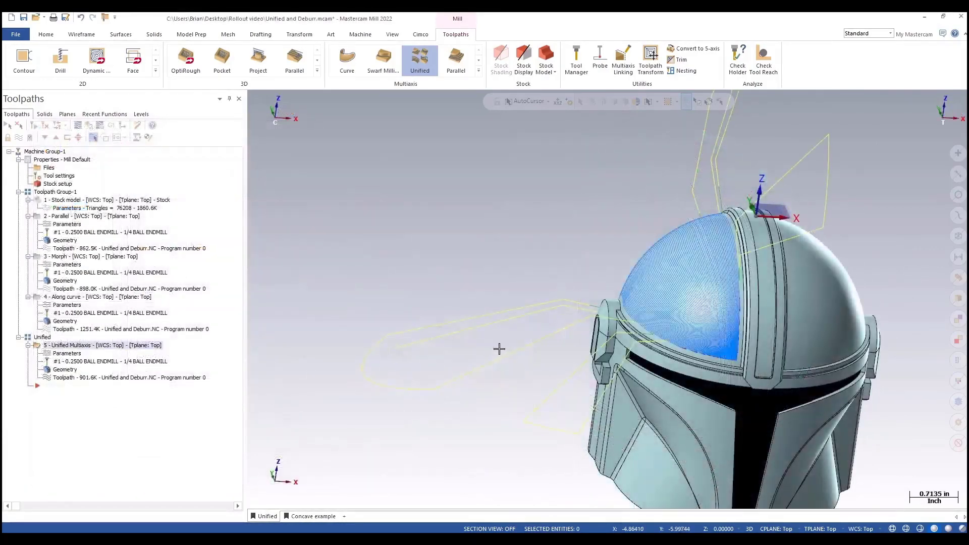
Step: Reopen the Unified toolpath parameters, add a curve pattern row chaining the helmet's center ridge curve, and set its style to Perpendicular
left_click(75, 256)
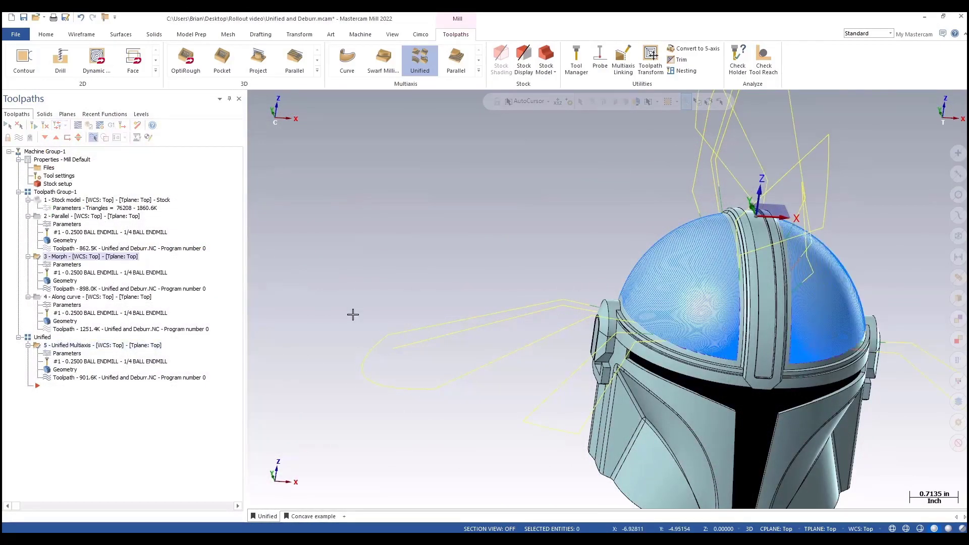
left_click(75, 298)
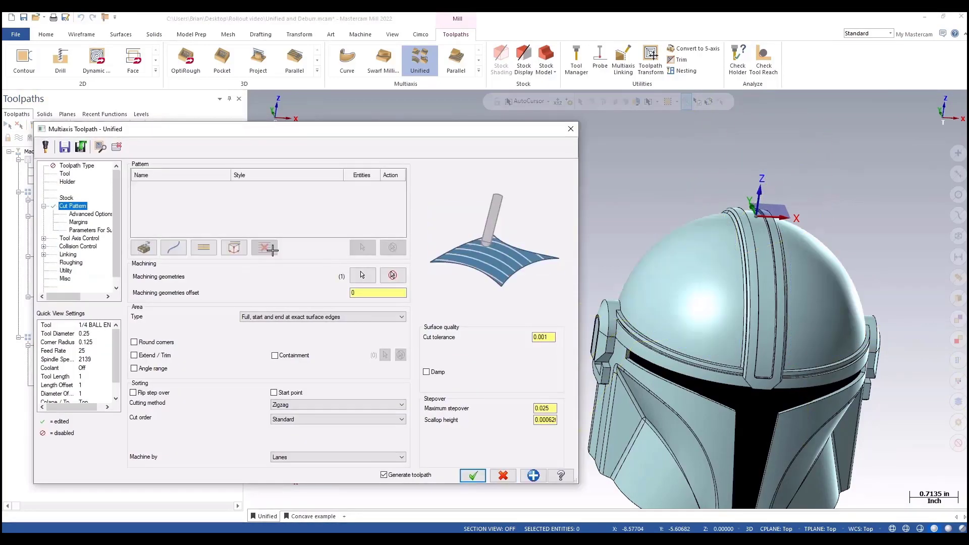
left_click(174, 248)
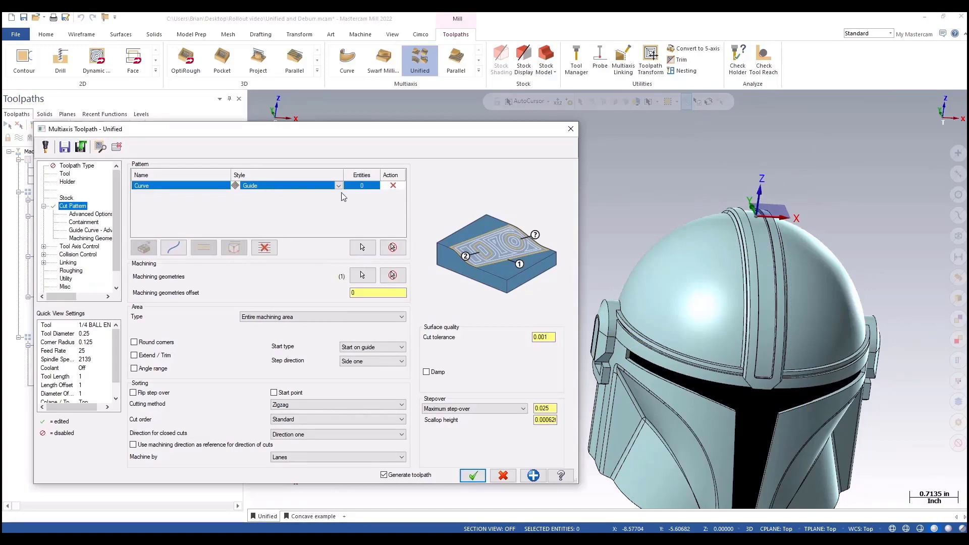
left_click(362, 250)
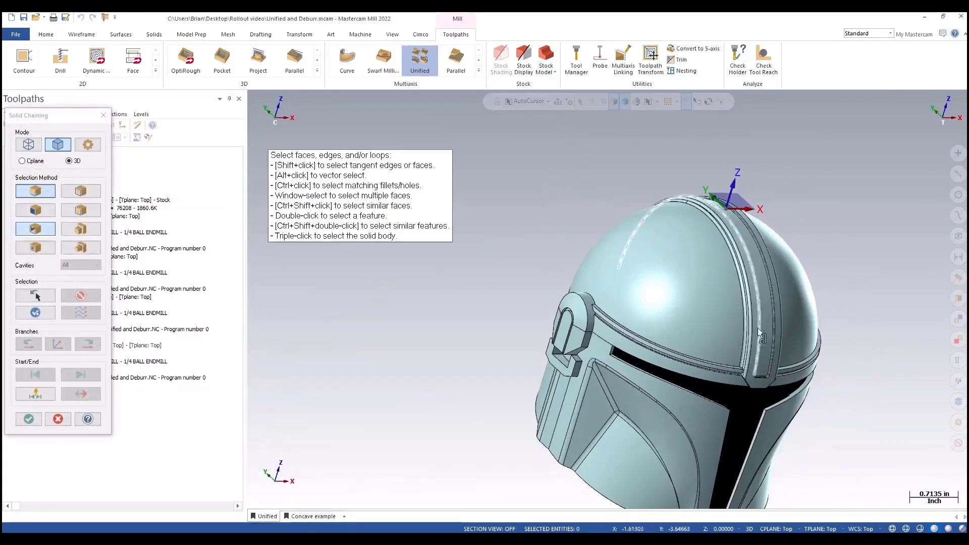
scroll(740, 357, "up", 4)
left_click(740, 357)
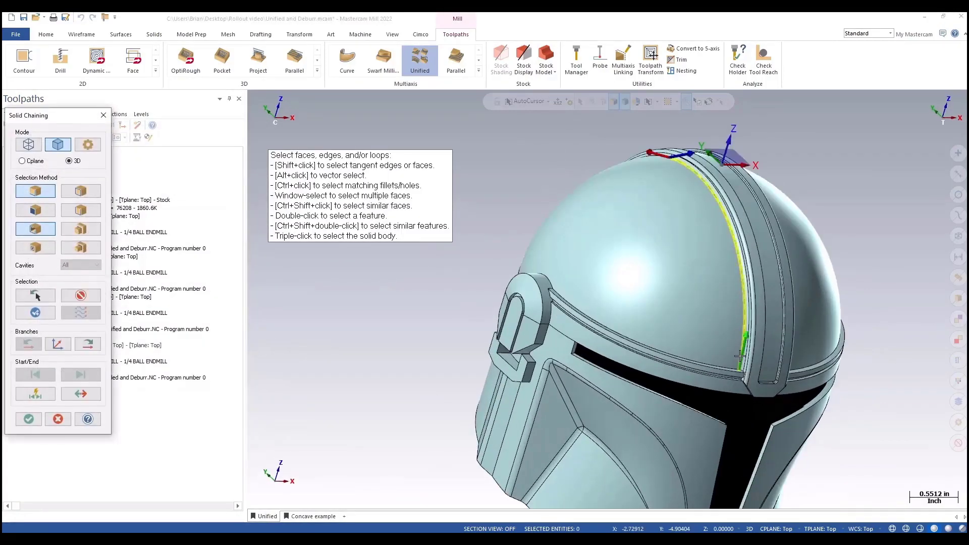
left_click(28, 419)
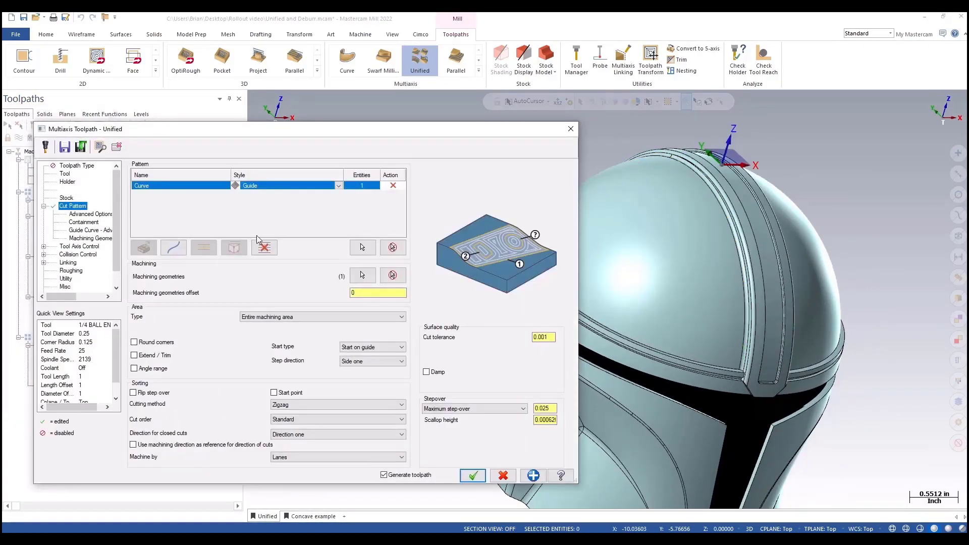
left_click(338, 188)
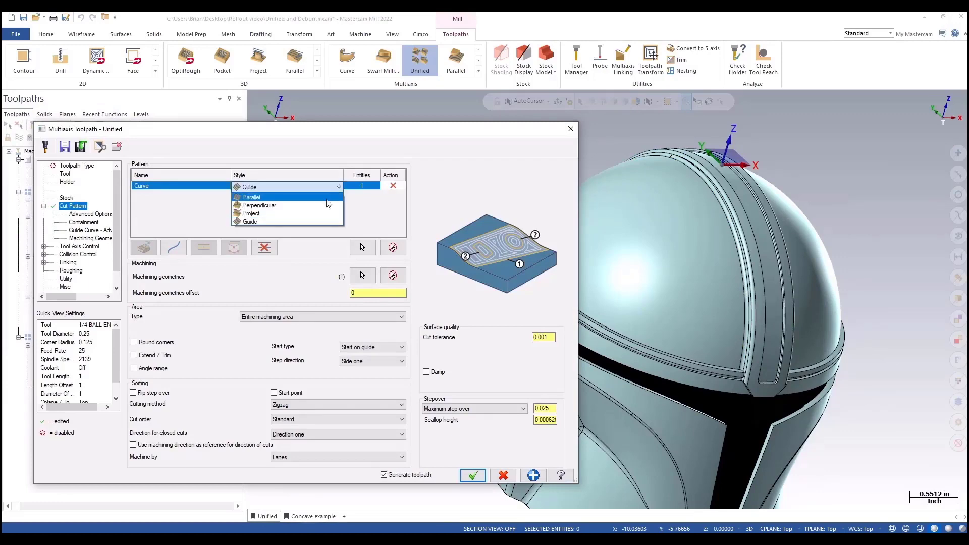
left_click(328, 205)
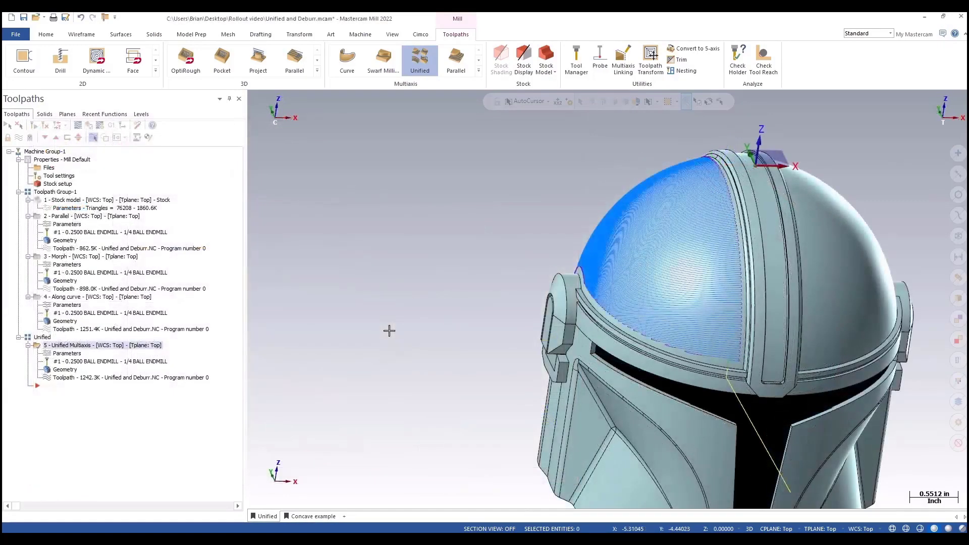
Step: Compare against the Along curve toolpath and make the Engrave level visible
left_click(71, 298)
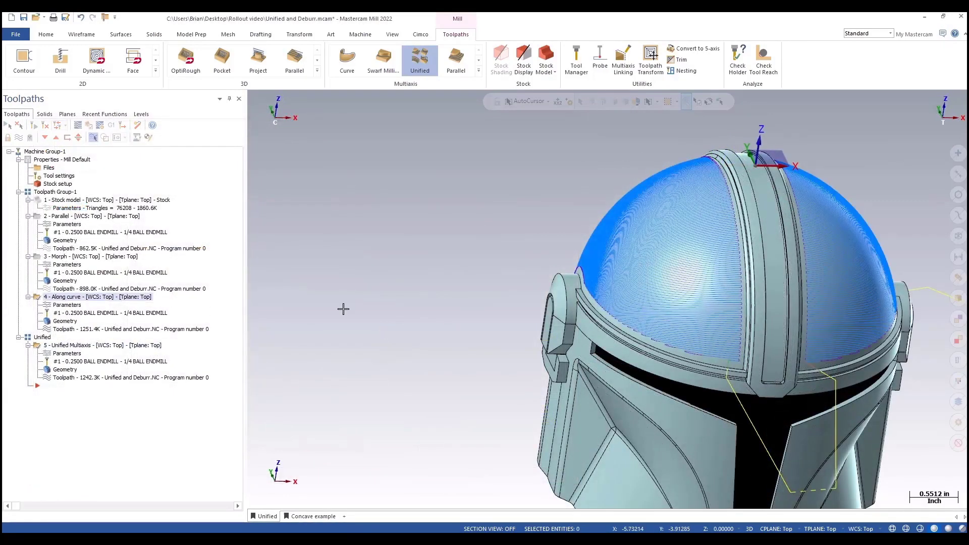
middle_click_drag(368, 298, 403, 286)
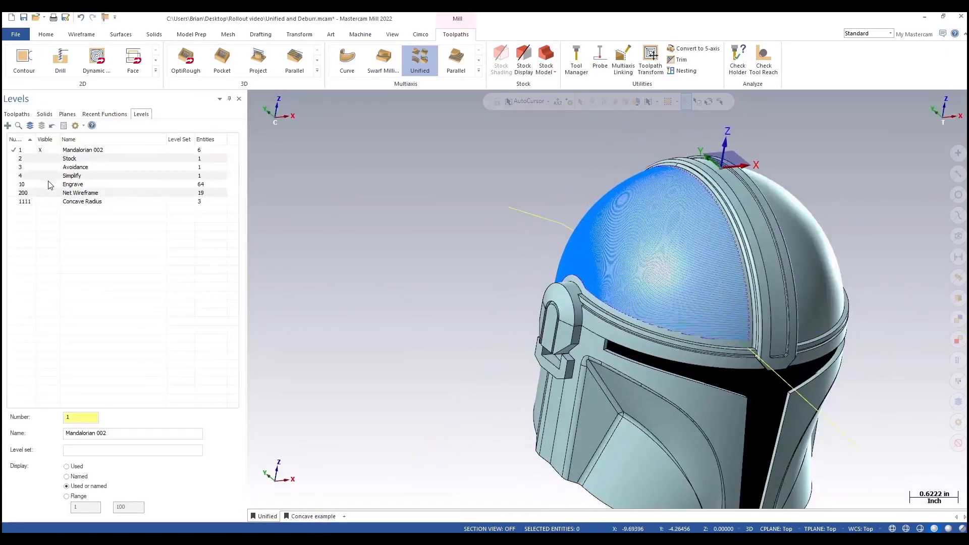
left_click(50, 188)
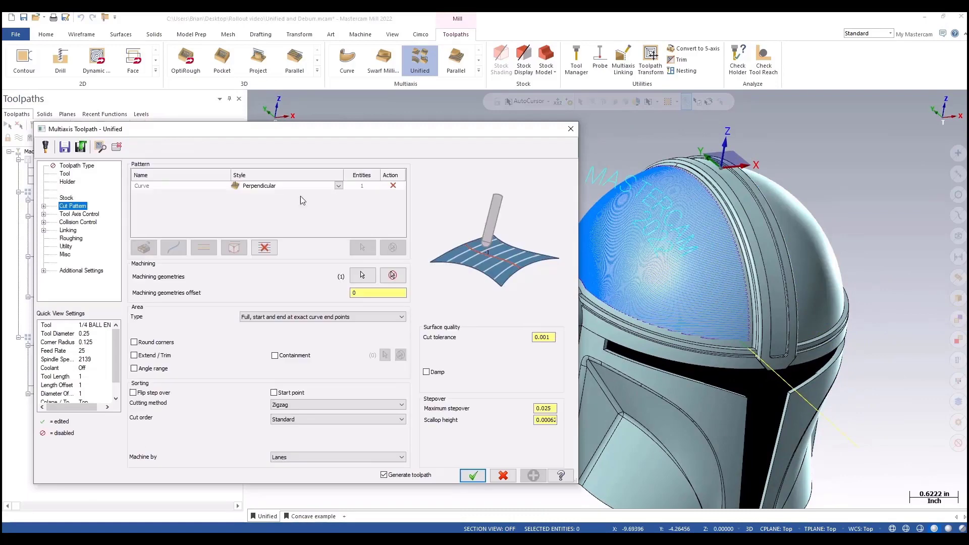
Step: Replace the pattern row with a curve row window-selecting the engraved MASTERCAM 2022 text and setting its start point
left_click(264, 248)
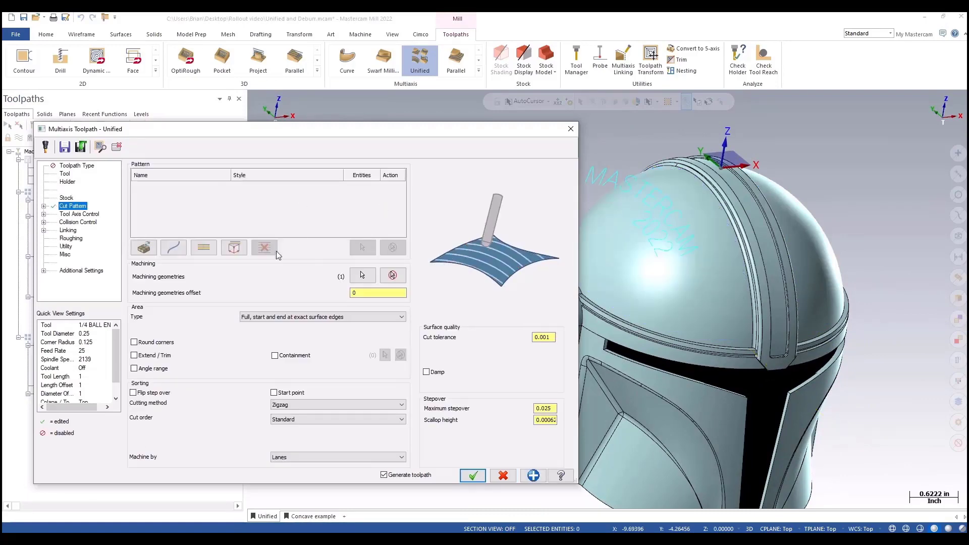
left_click(175, 248)
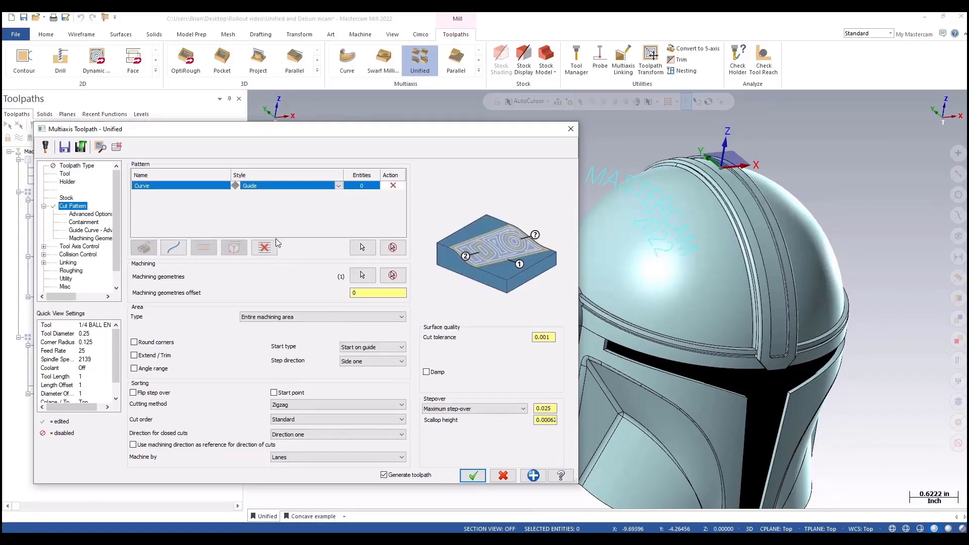
left_click(362, 247)
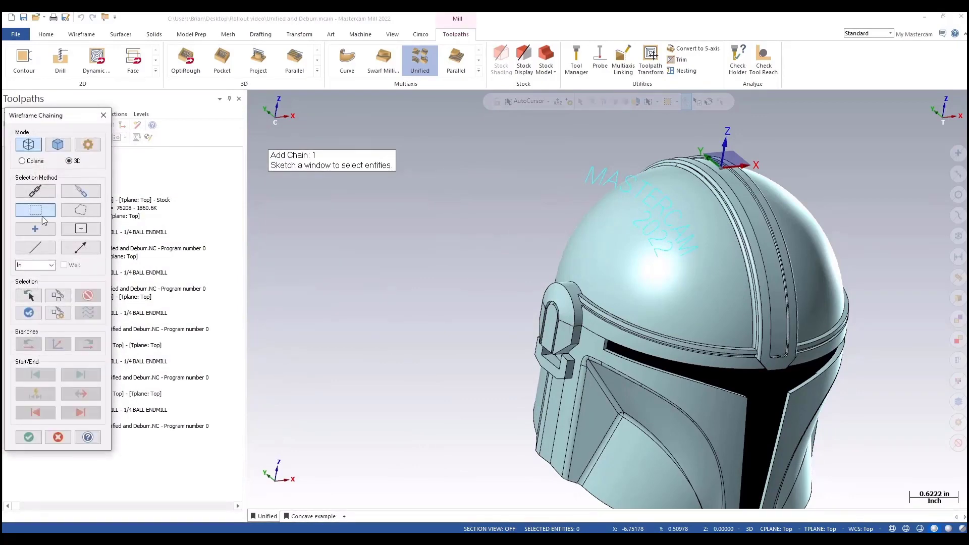
left_click_drag(542, 154, 710, 282)
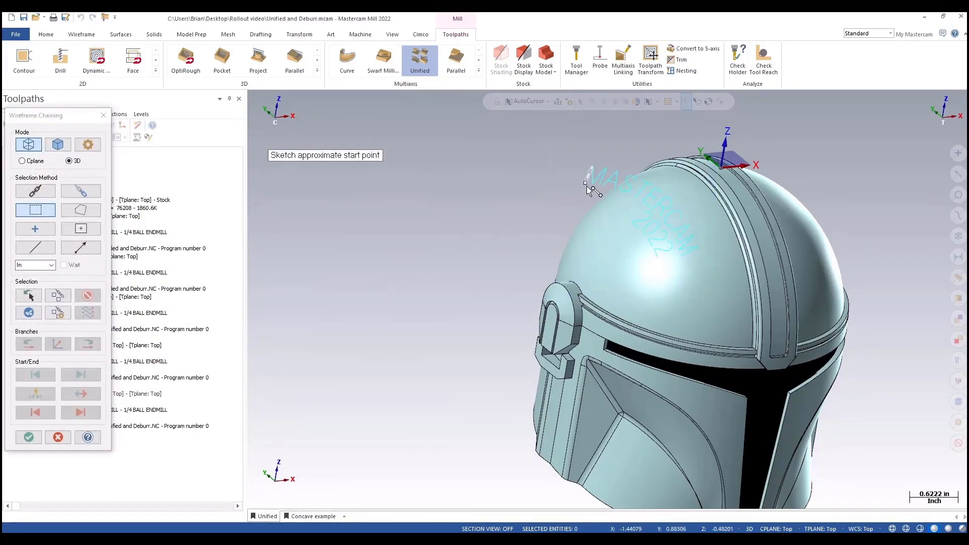
left_click(587, 185)
left_click(21, 441)
Step: Set the curve row's style to Project with a maximum projection distance of 0.5 and accept
left_click(337, 186)
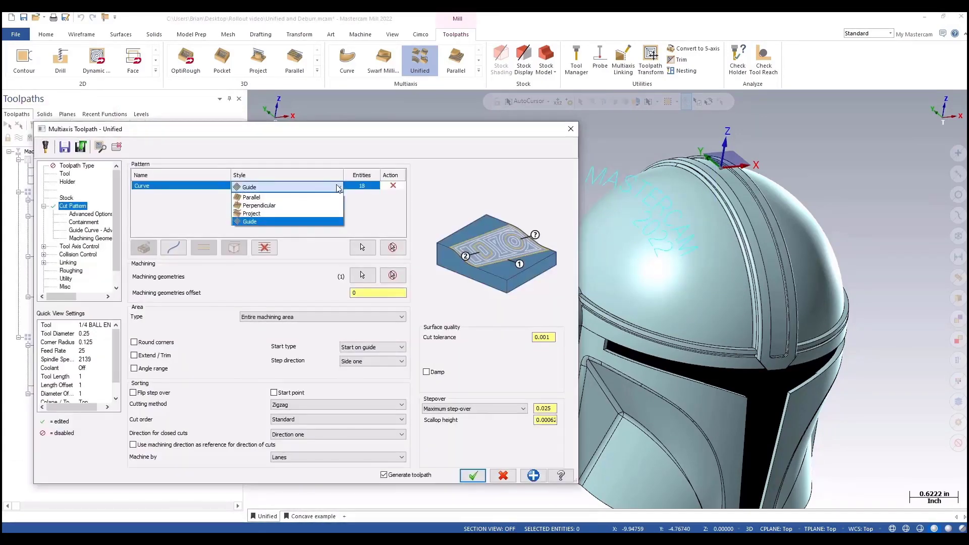
left_click(312, 213)
left_click(99, 232)
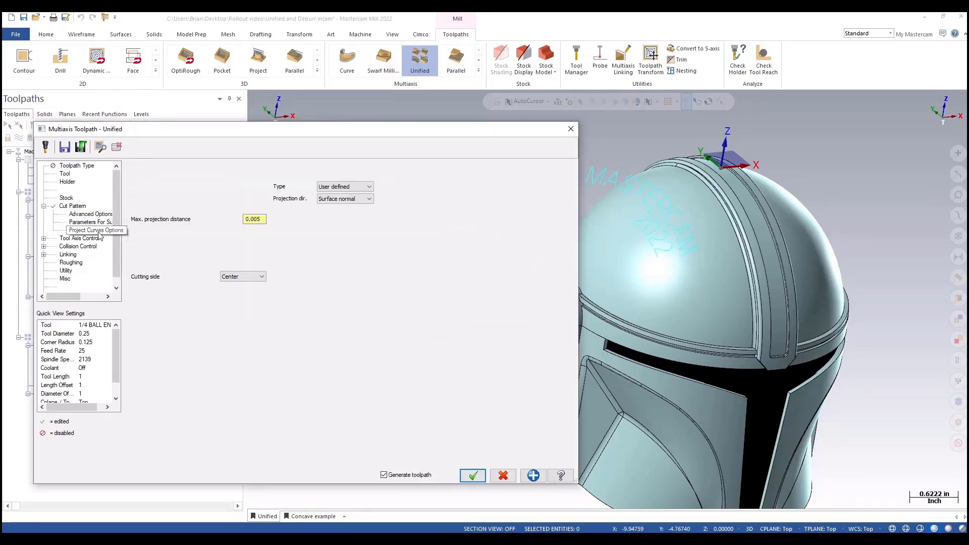
double_click(254, 220)
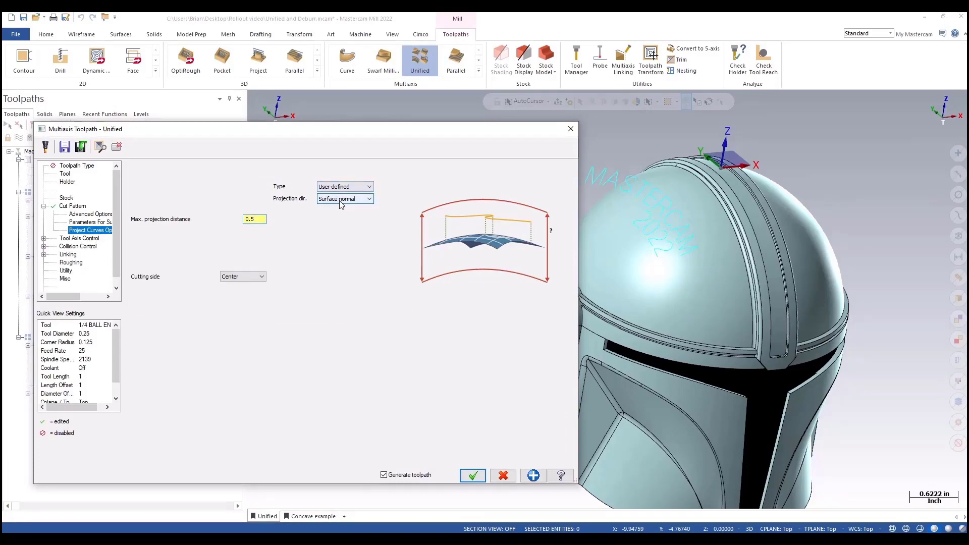
left_click(473, 476)
Step: Inspect the concave example's chamfer edge line with Analyze Entity Properties, then return to the top view
middle_click_drag(504, 404, 614, 408)
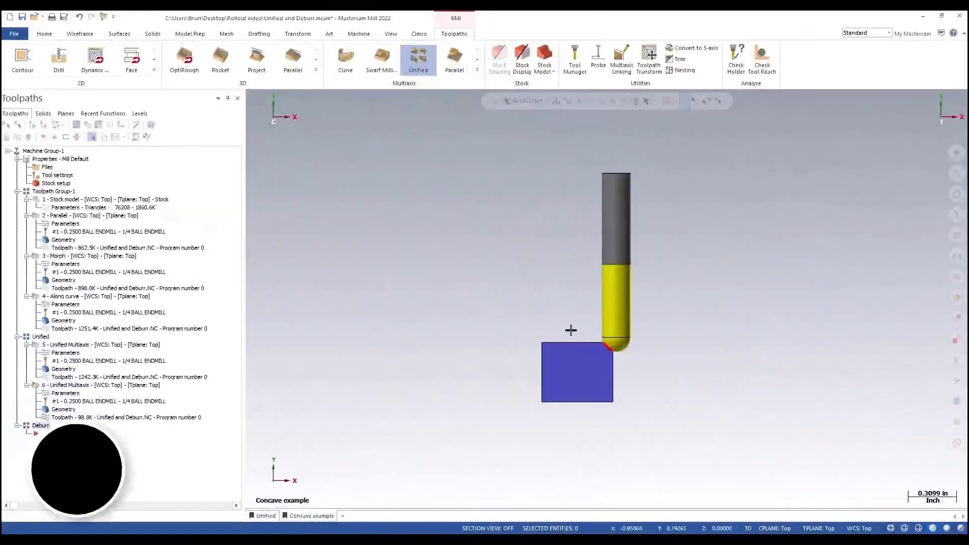
scroll(613, 353, "up", 5)
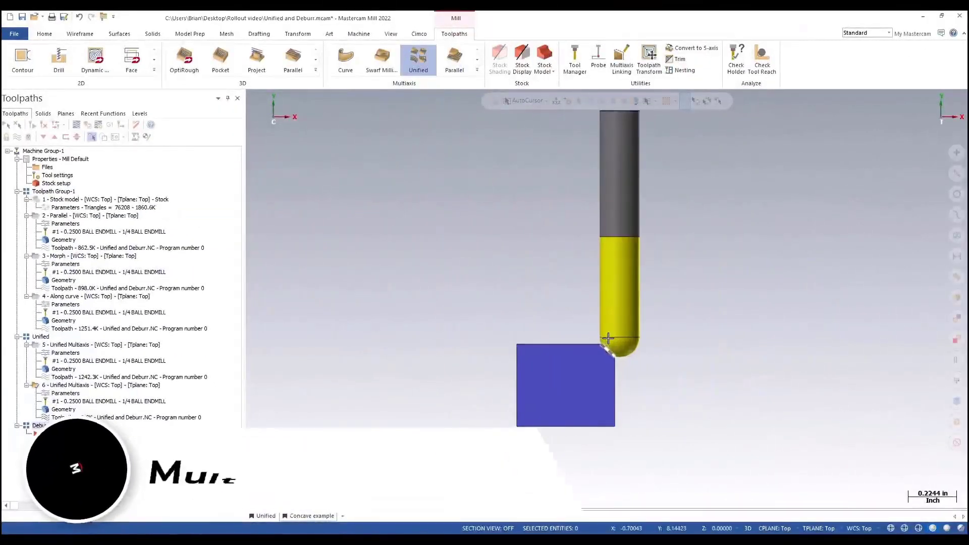
right_click(714, 358)
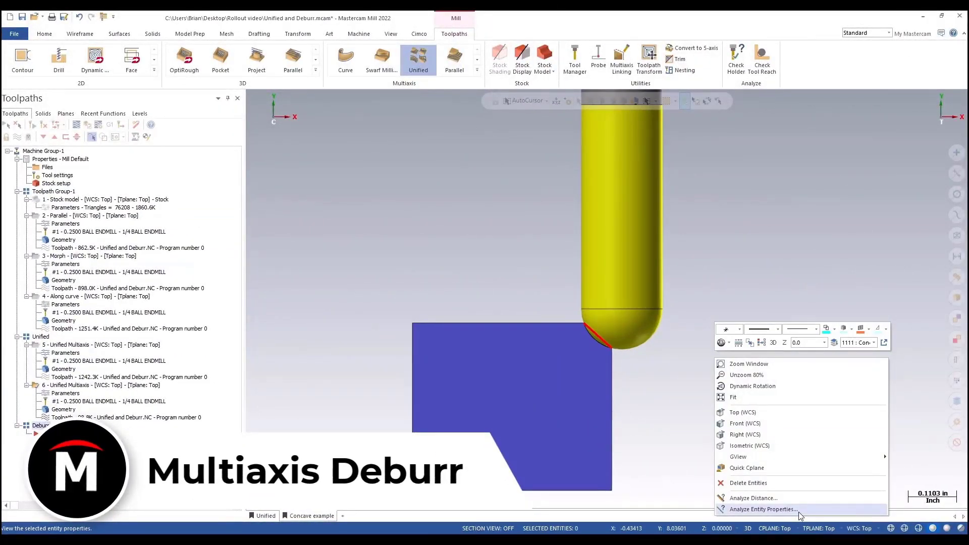
left_click(799, 510)
scroll(597, 333, "up", 1)
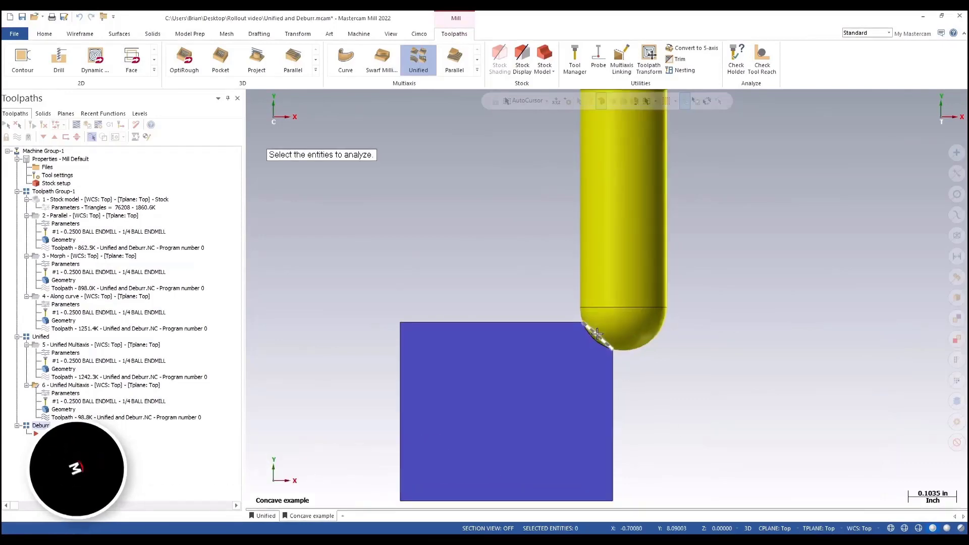
middle_click_drag(597, 334, 594, 336)
left_click(598, 333)
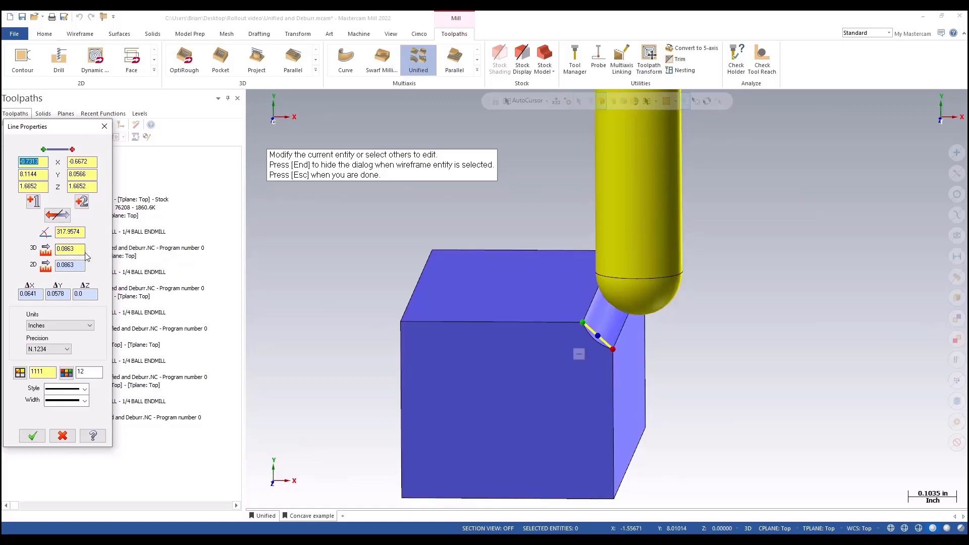
left_click(65, 437)
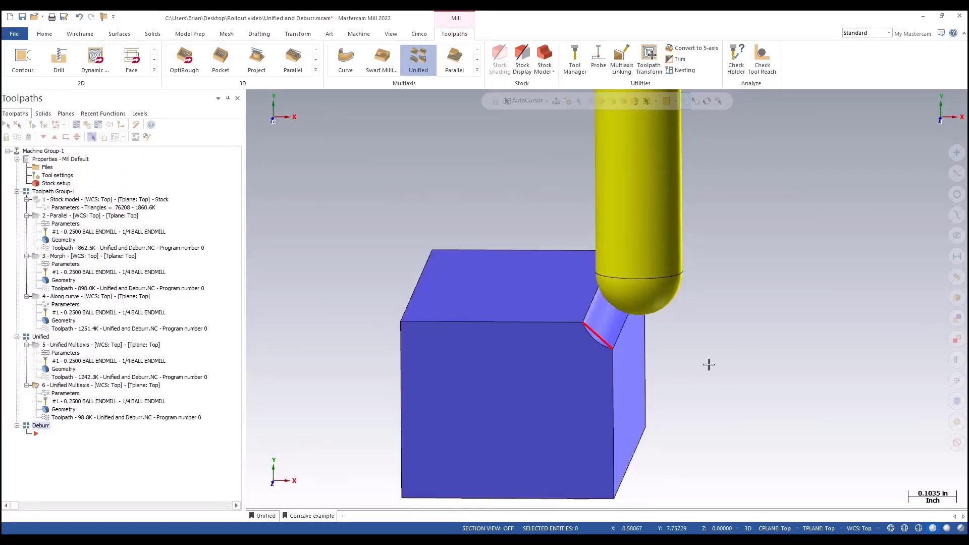
key("alt+1")
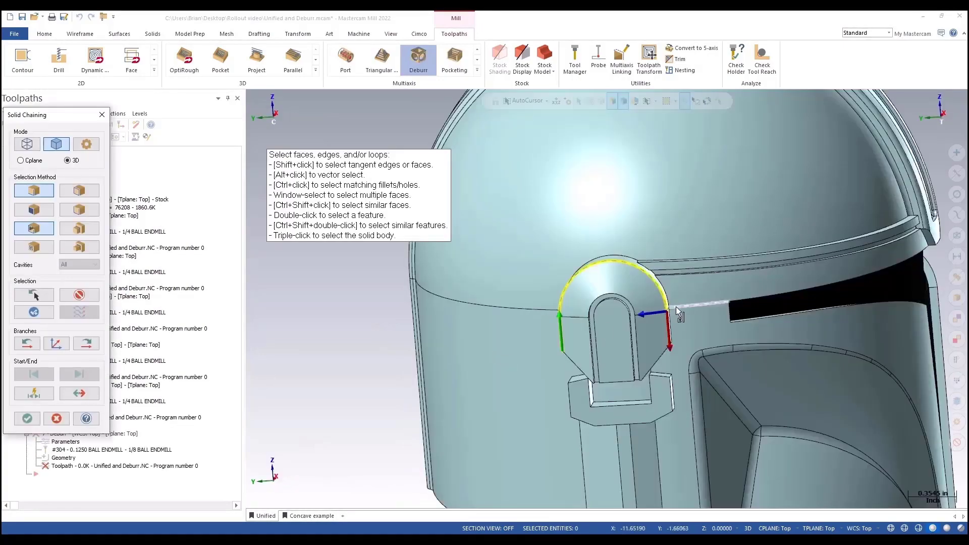
scroll(678, 311, "up", 5)
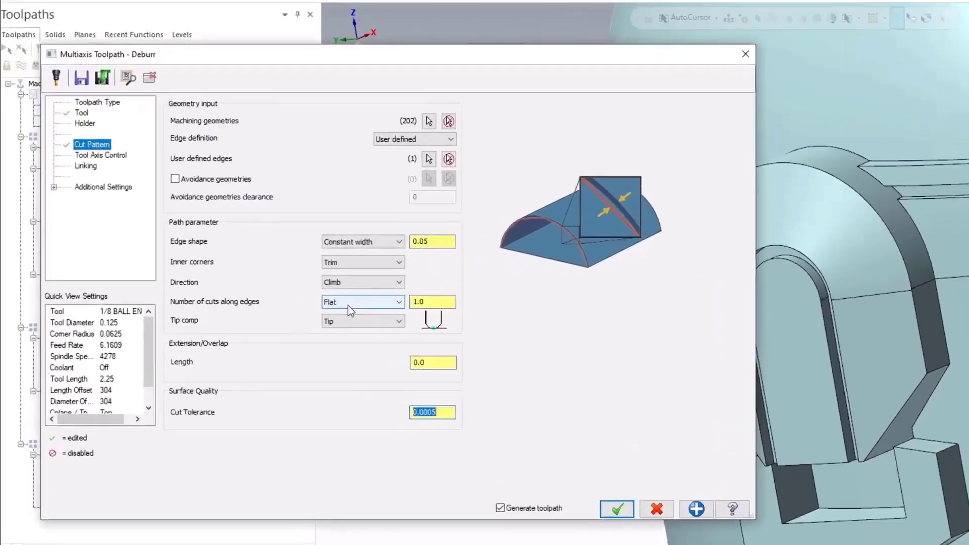
Step: Set the Deburr toolpath's number of cuts along edges to 5 and accept
left_click(396, 294)
left_click(396, 296)
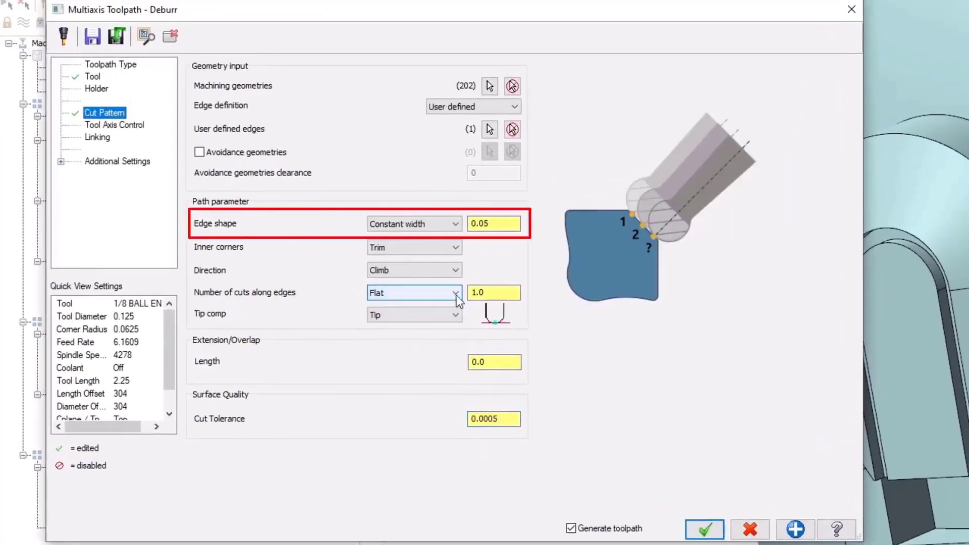
double_click(491, 292)
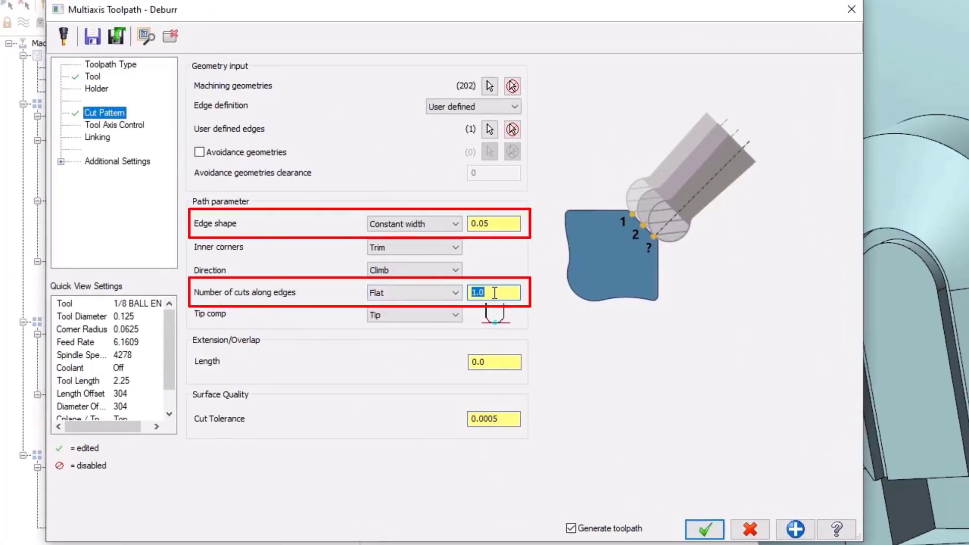
type("5")
key("Tab")
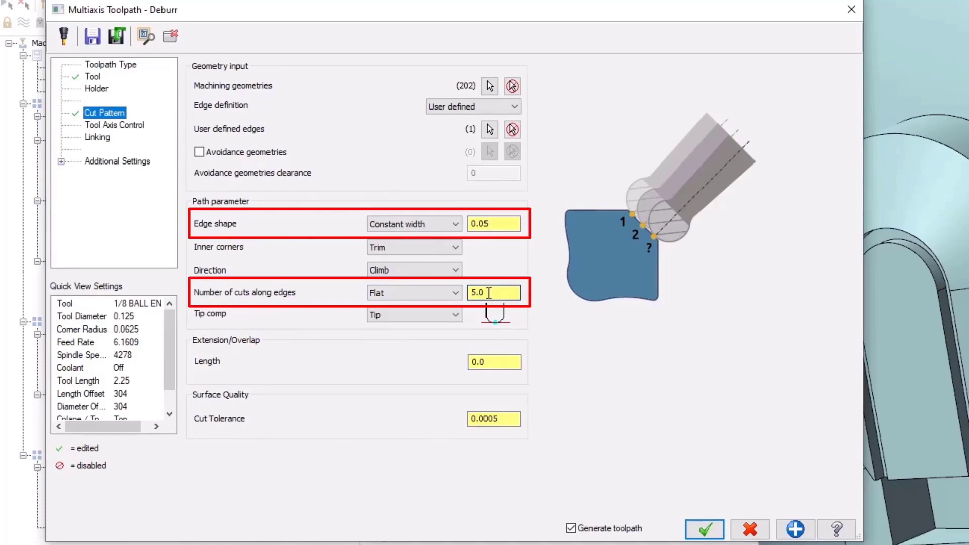
left_click(706, 530)
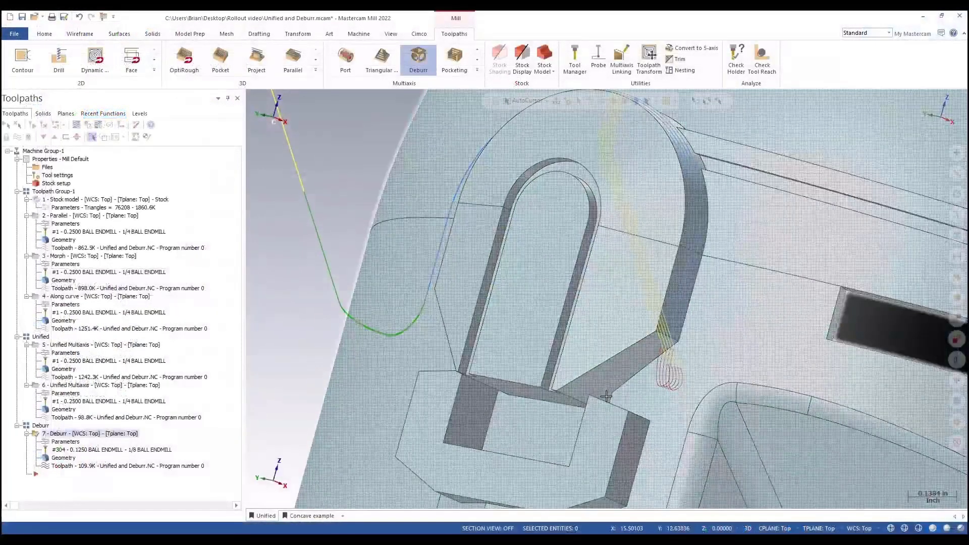
Step: Reopen the Deburr toolpath and change its machining type under Tool Axis Control
scroll(607, 397, "down", 5)
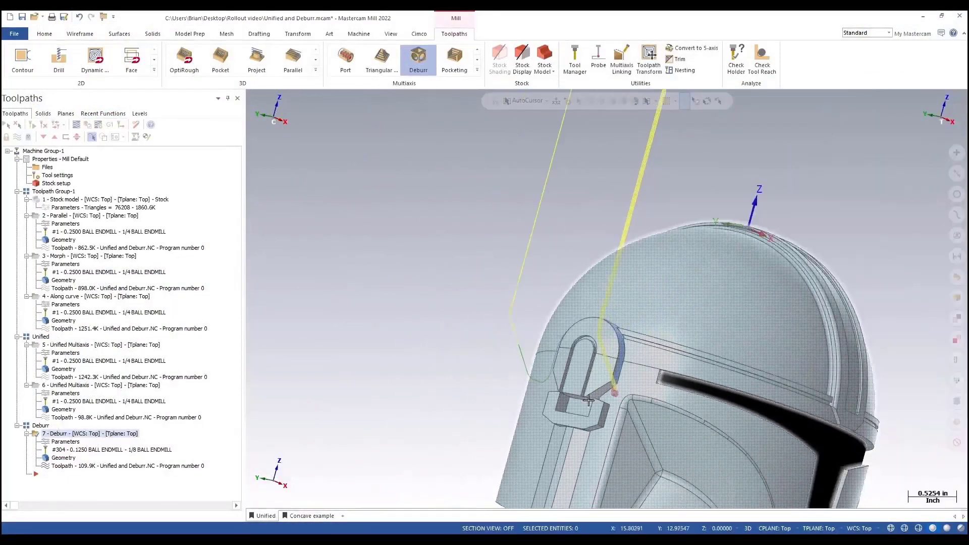
scroll(589, 400, "down", 3)
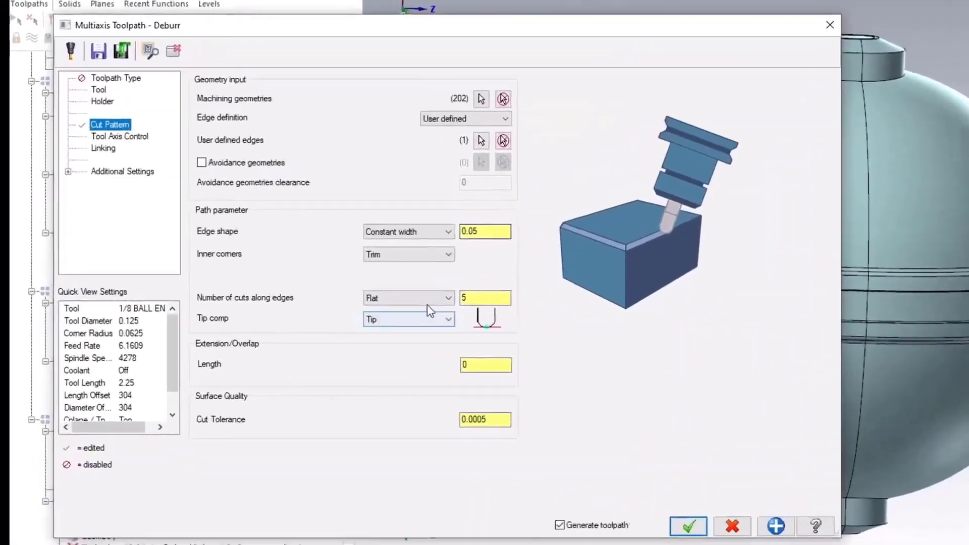
left_click(424, 300)
left_click(390, 320)
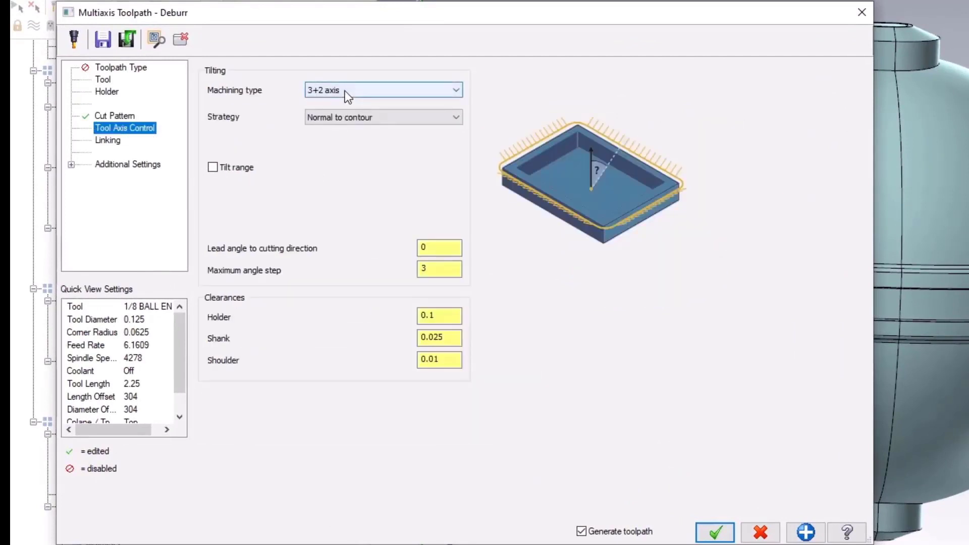
left_click(348, 89)
left_click(357, 134)
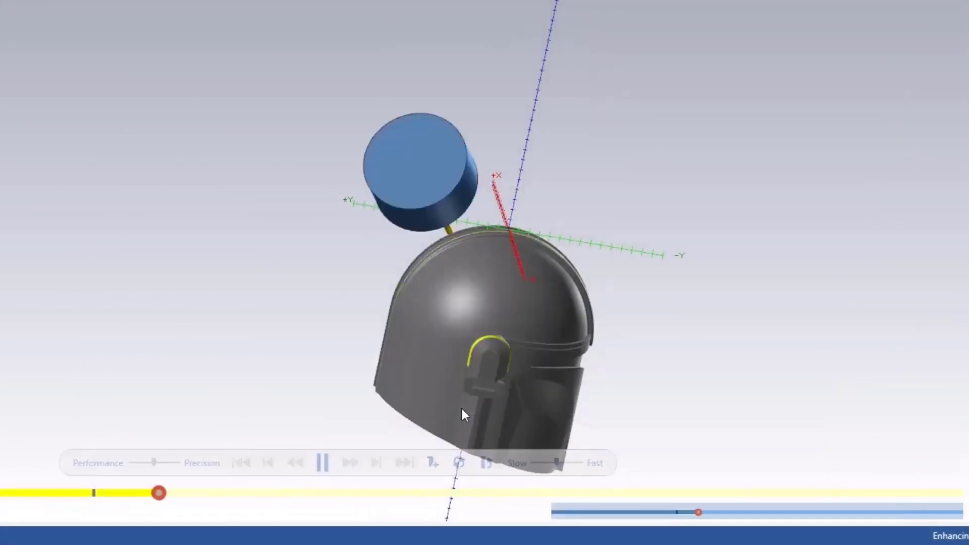
Step: Examine the deburr simulation up close around the helmet's ear detail
scroll(447, 355, "up", 6)
scroll(482, 353, "up", 5)
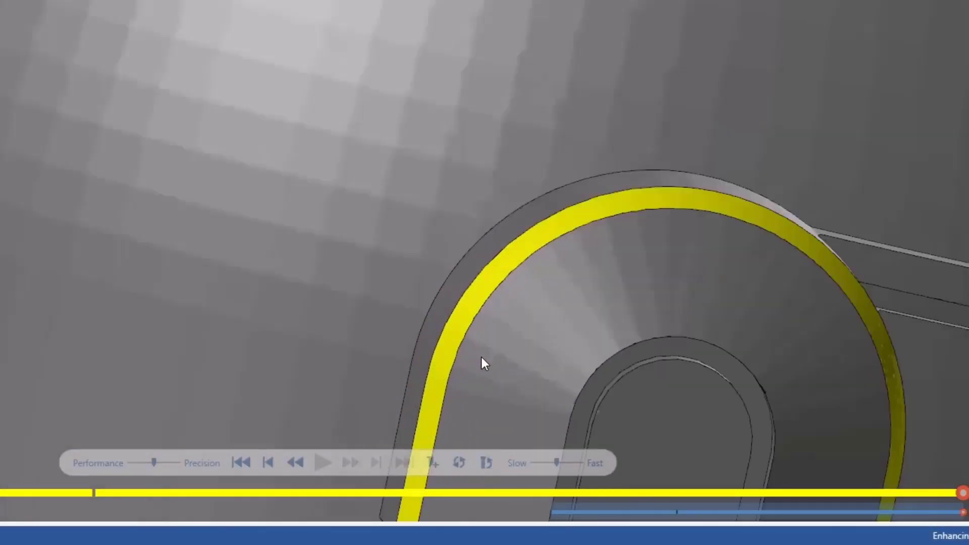
middle_click_drag(482, 357, 511, 310)
scroll(502, 282, "down", 4)
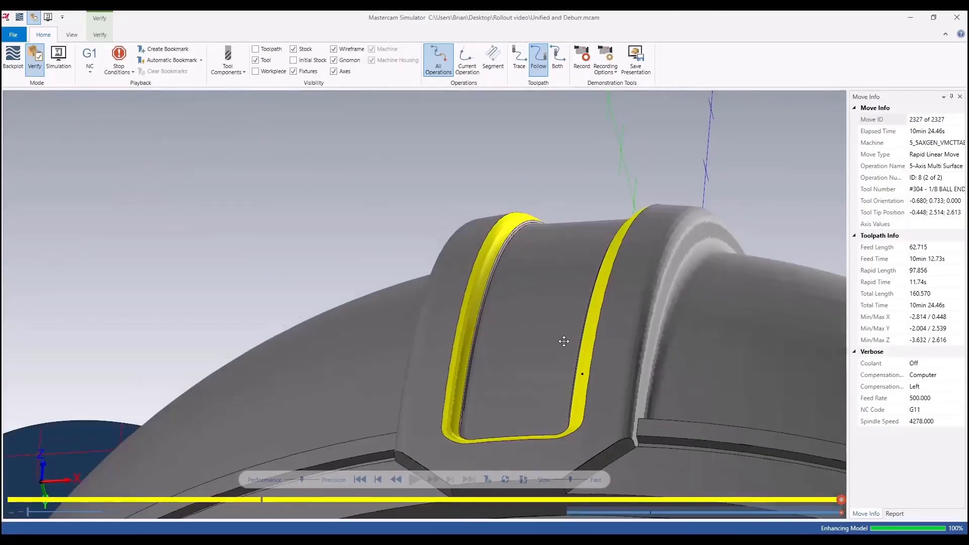
scroll(575, 351, "up", 2)
scroll(579, 350, "down", 6)
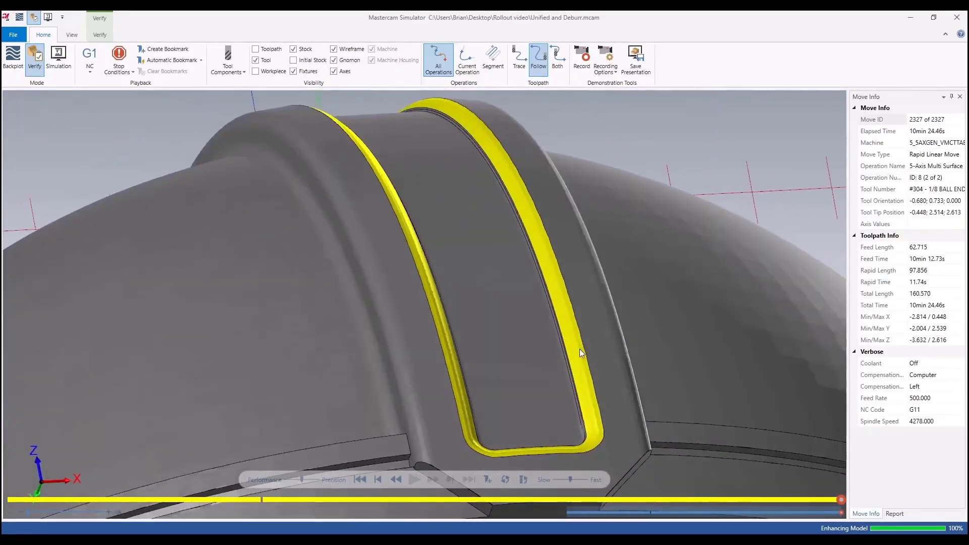
scroll(568, 377, "up", 2)
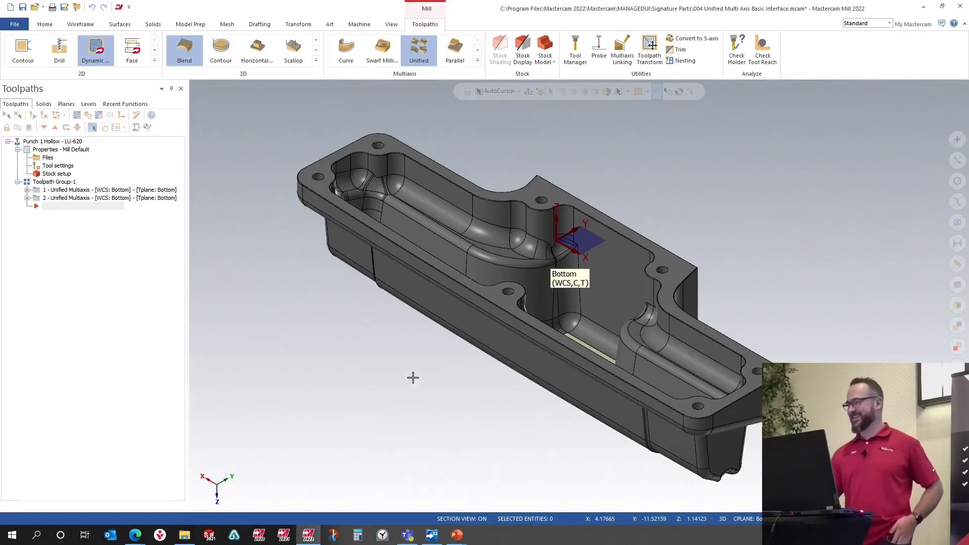
Step: Start a Unified multiaxis toolpath on the punch part and pick the 1/4 Ball Endmill as the tool
middle_click_drag(461, 355, 419, 362)
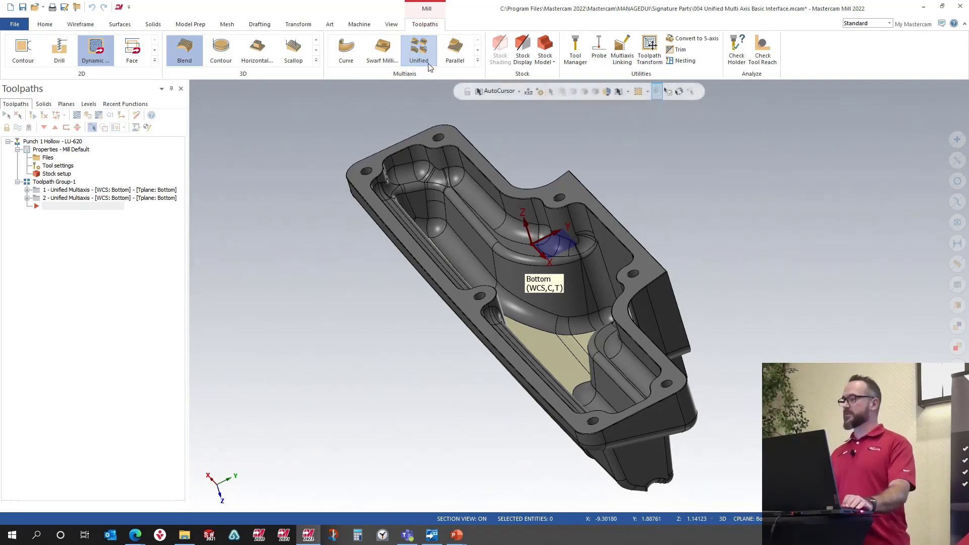
middle_click_drag(547, 420, 505, 283)
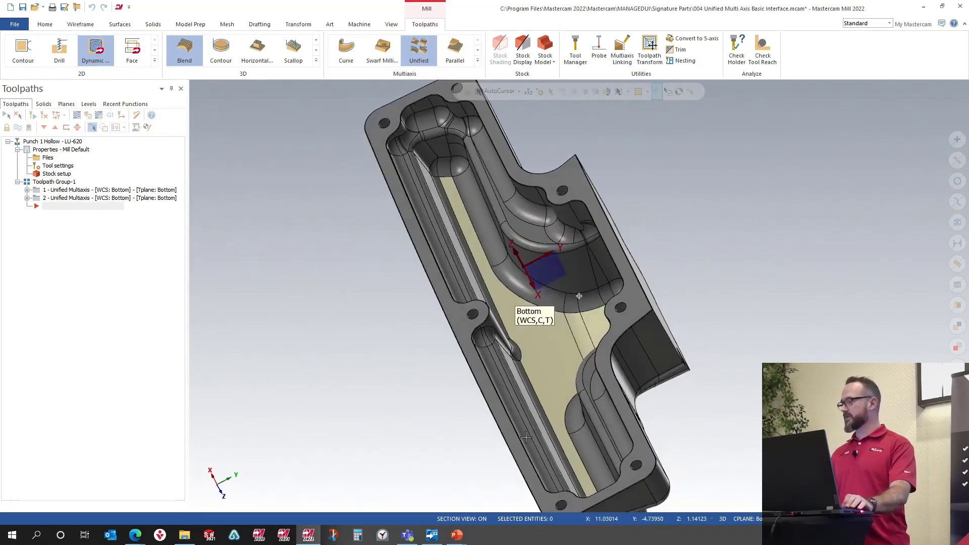
left_click(413, 50)
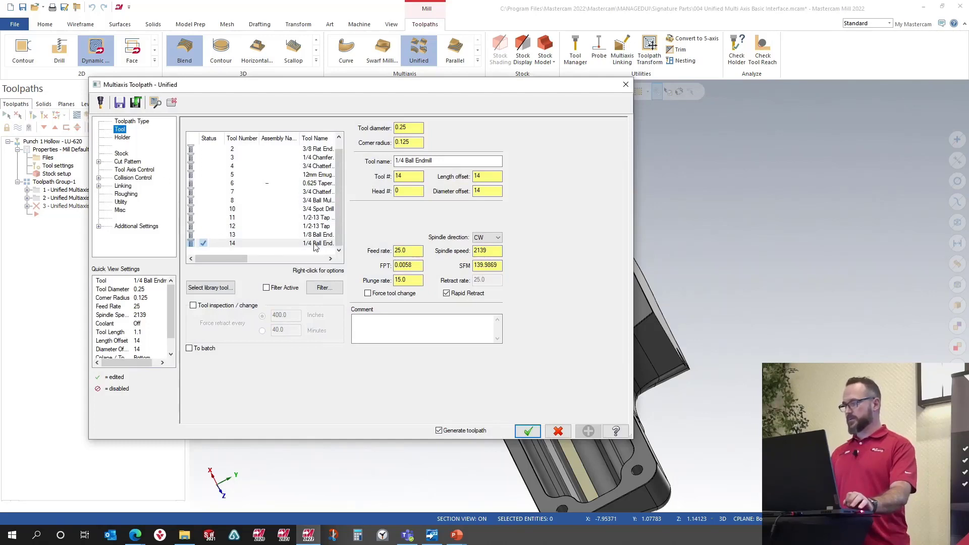
left_click(314, 245)
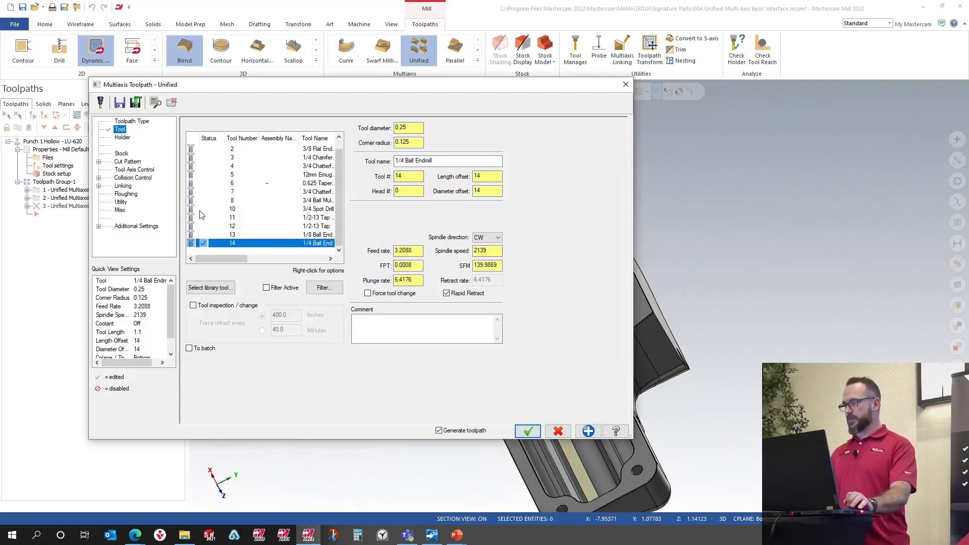
Step: Select the pocket's floor surface as the Cut Pattern machining geometry and end the selection
left_click(122, 154)
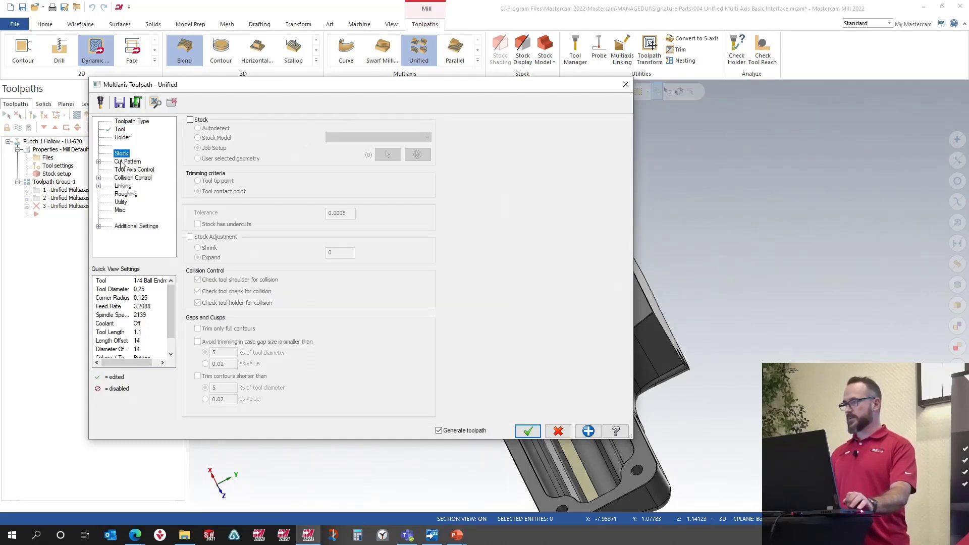
left_click(122, 162)
left_click(418, 232)
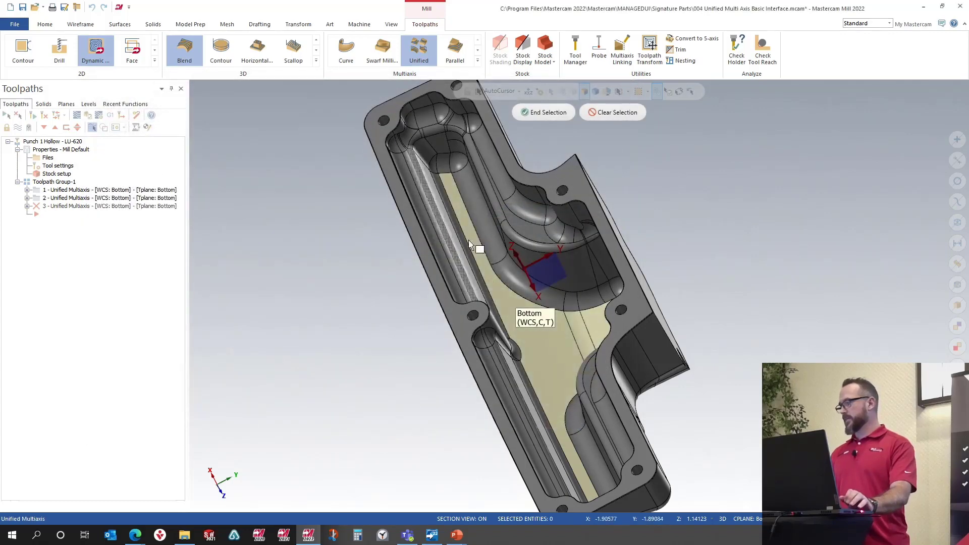
left_click(560, 365)
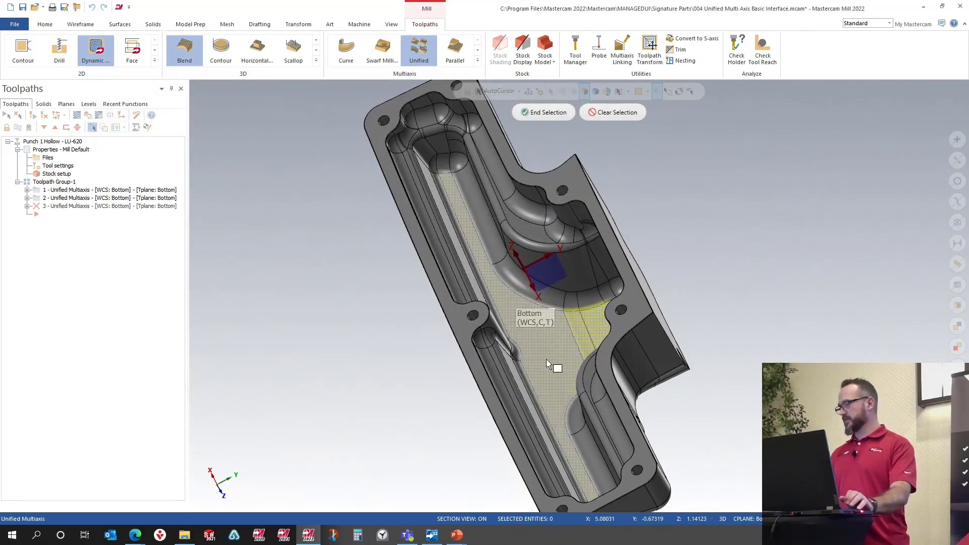
left_click(538, 113)
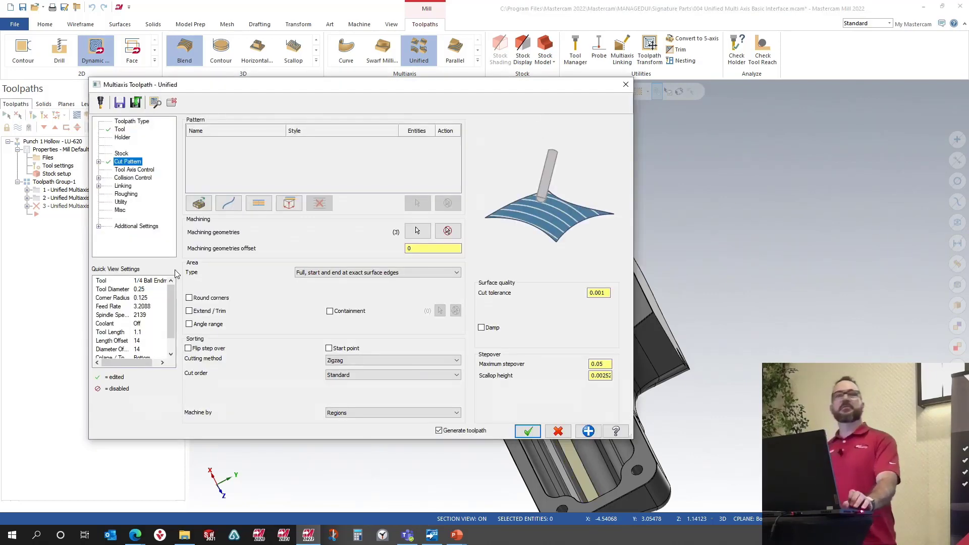
Step: Preview the Unified toolpath and inspect it around the pocket
left_click(157, 104)
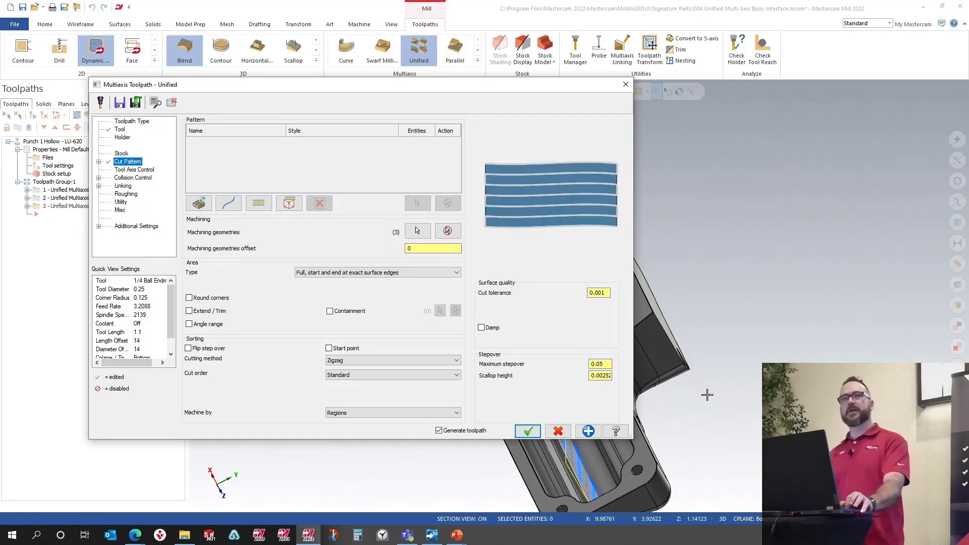
middle_click_drag(884, 337, 758, 358)
scroll(758, 358, "up", 5)
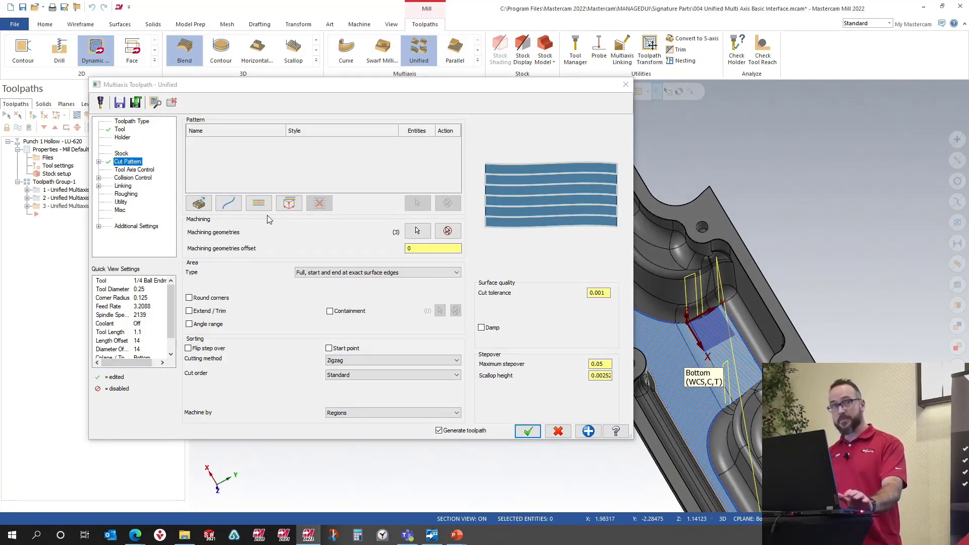
scroll(751, 363, "up", 3)
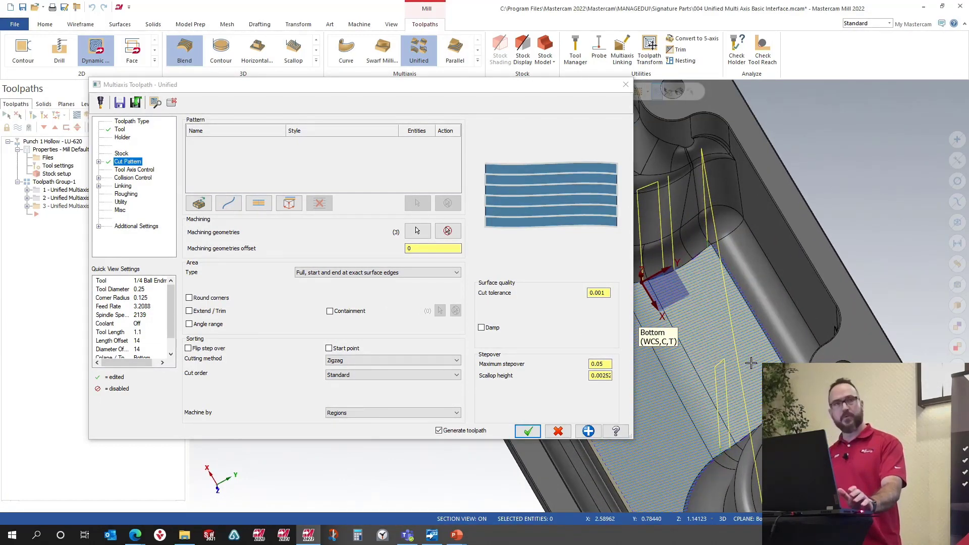
scroll(789, 345, "down", 4)
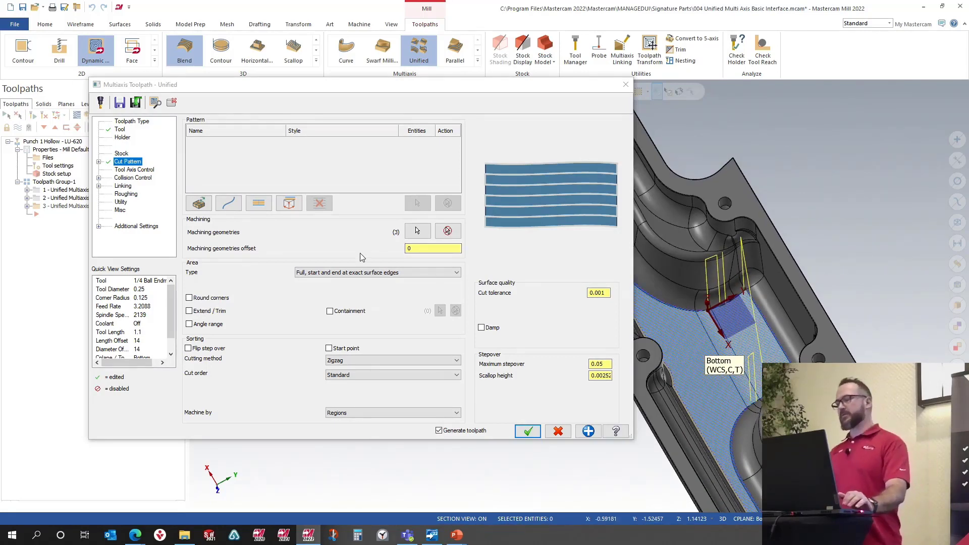
Step: In Collision Control, turn off flute, shoulder and shank checking so only the holder is checked
left_click(134, 170)
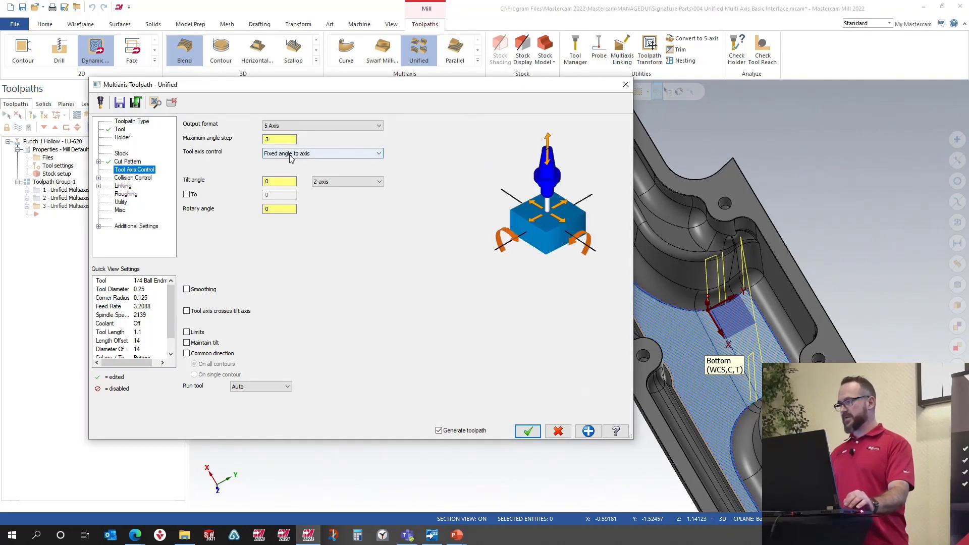
left_click(133, 178)
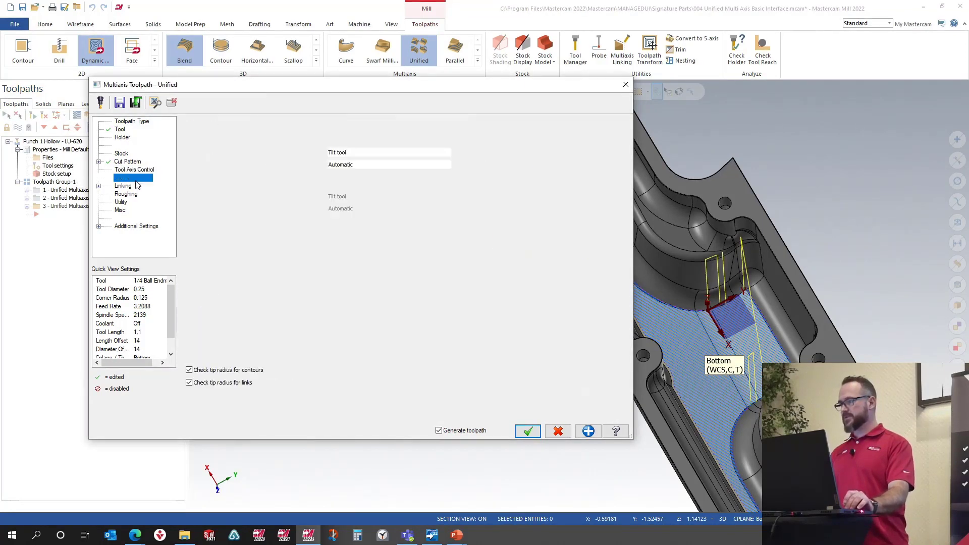
left_click(246, 151)
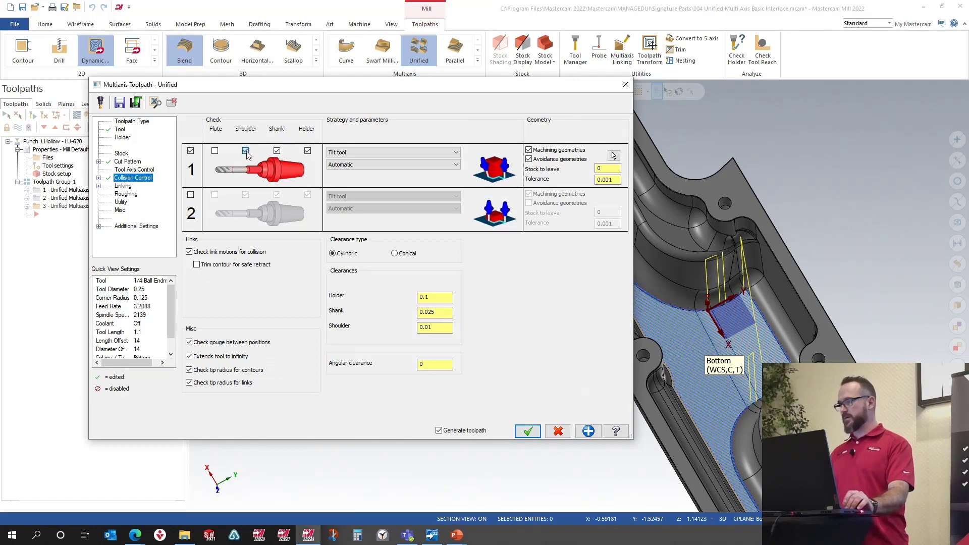
left_click(277, 151)
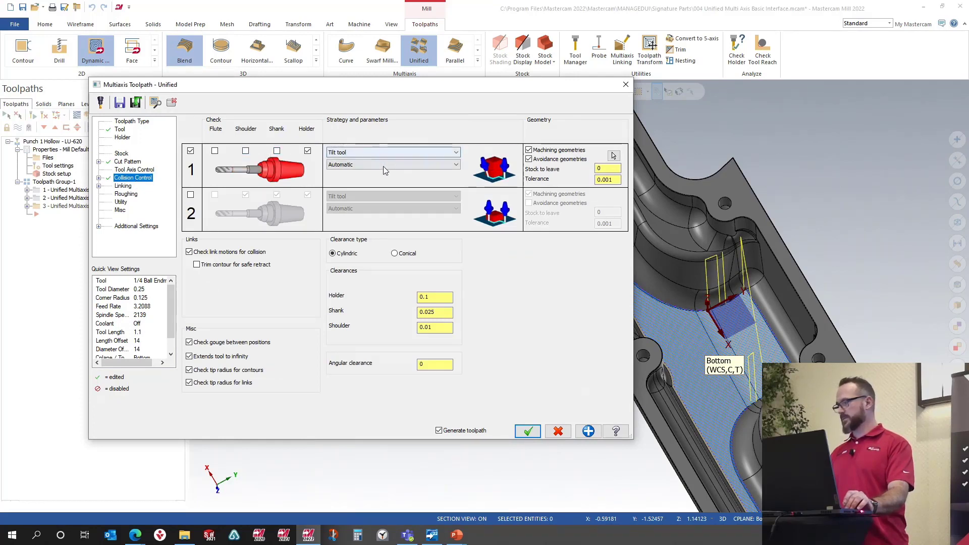
Step: Turn off machining geometries as check geometry and window-select the pocket walls in the right view as avoidance geometry
left_click(530, 151)
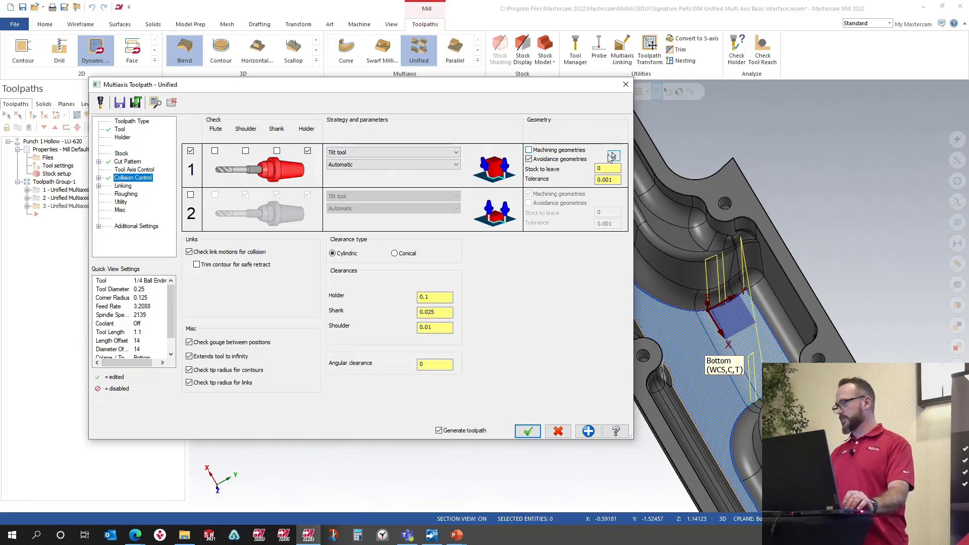
left_click(614, 156)
right_click(471, 214)
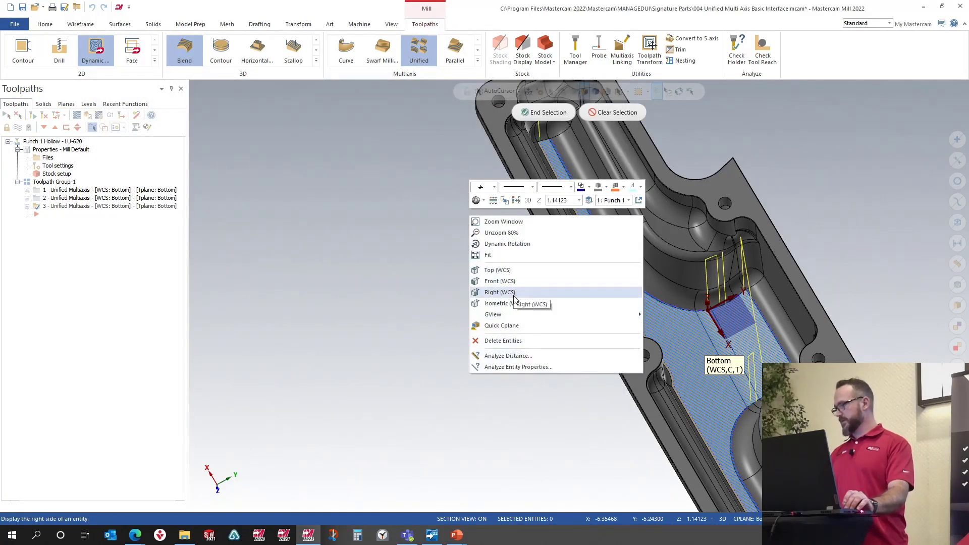
left_click(514, 292)
left_click(647, 92)
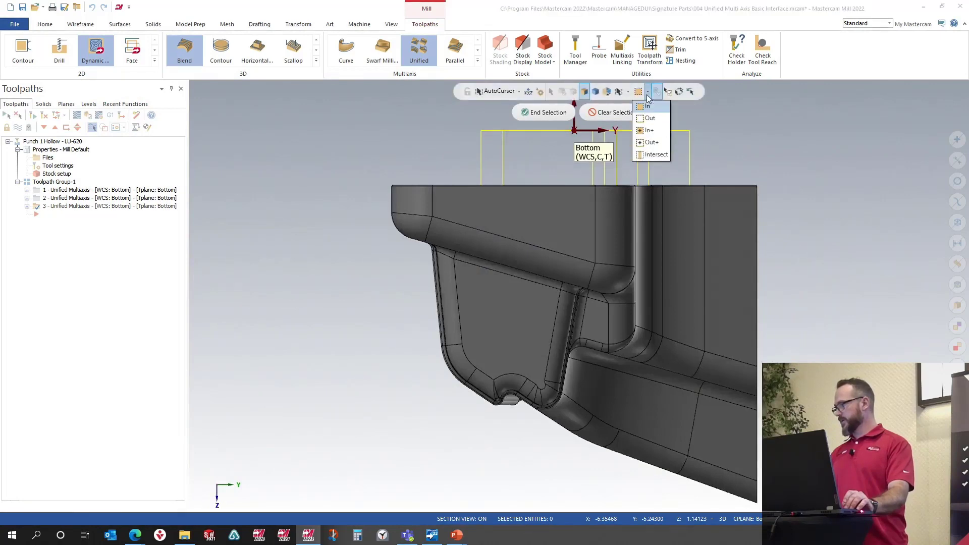
left_click(649, 131)
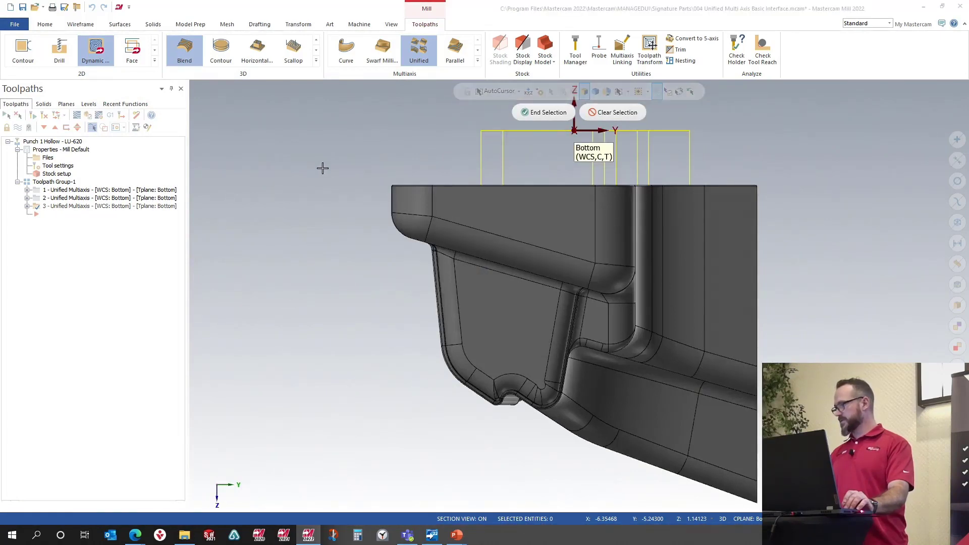
left_click_drag(309, 160, 859, 259)
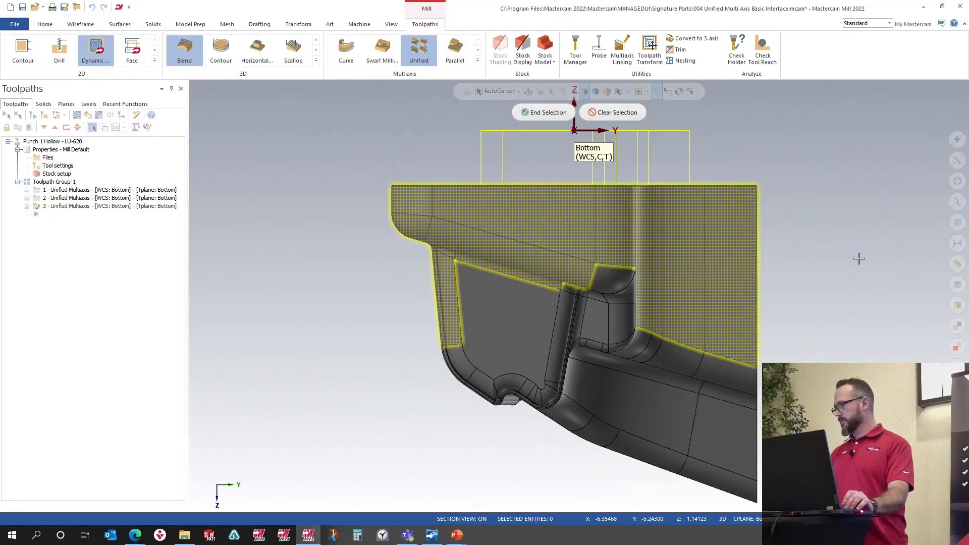
scroll(858, 259, "down", 3)
middle_click_drag(845, 265, 876, 341)
left_click(529, 111)
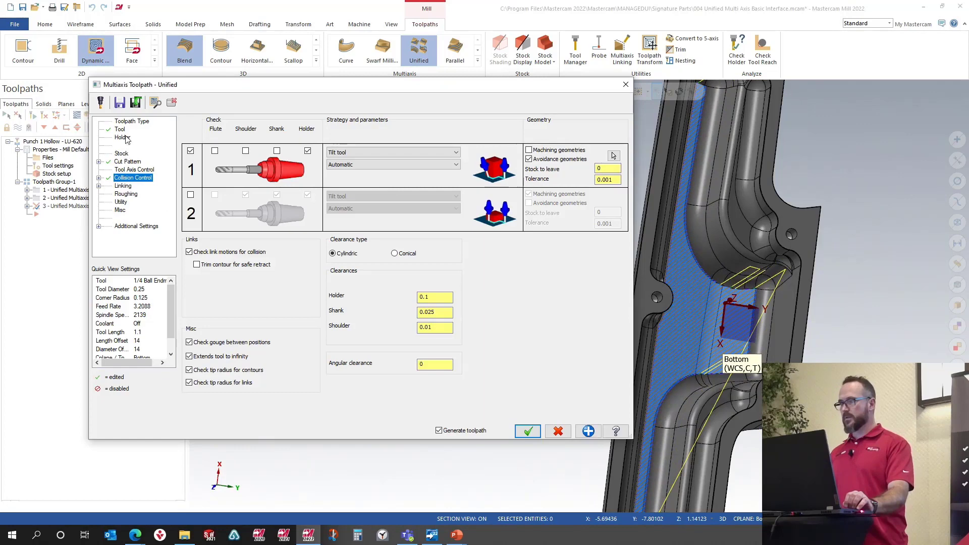
Step: Add an Automatic row to the cut pattern and toggle its containment's additional cut option
left_click(126, 162)
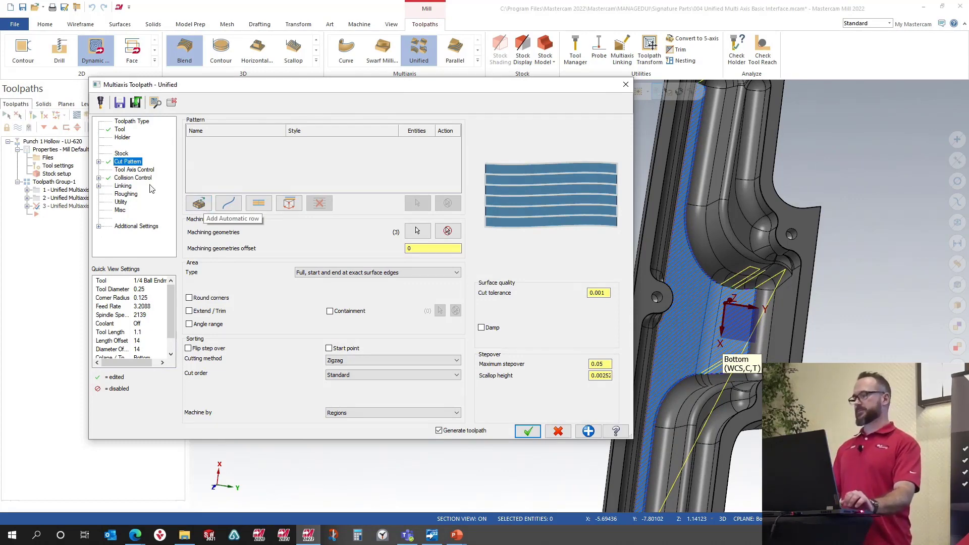
left_click(201, 206)
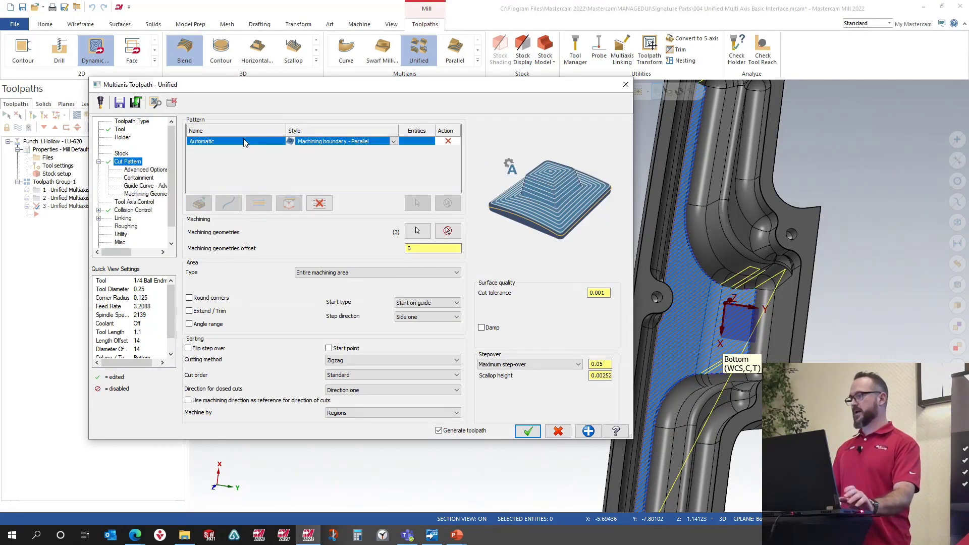
left_click(139, 178)
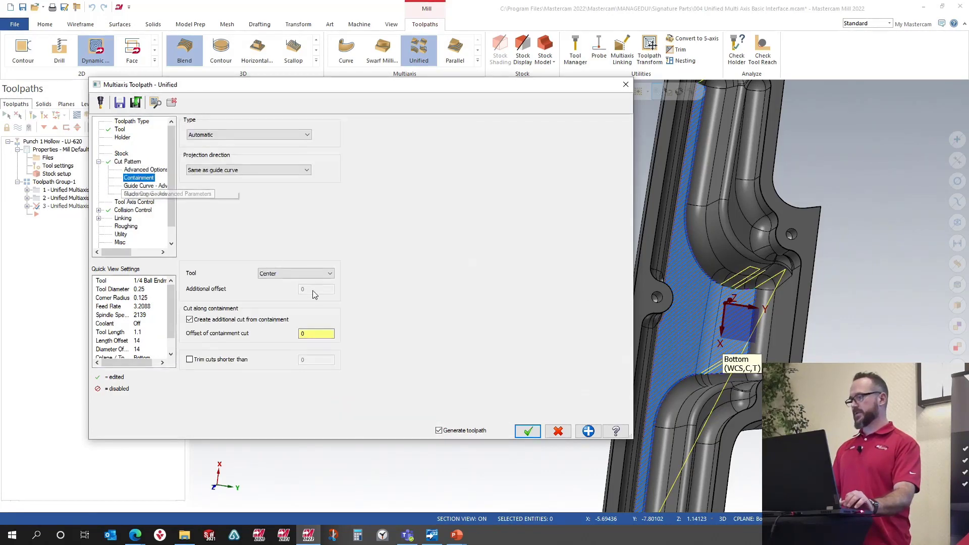
left_click(190, 320)
left_click(126, 226)
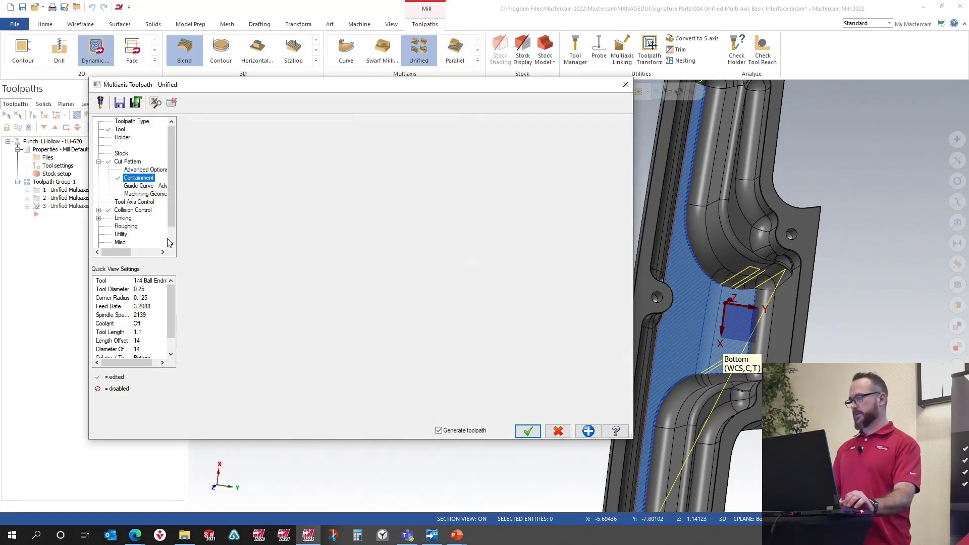
left_click(128, 162)
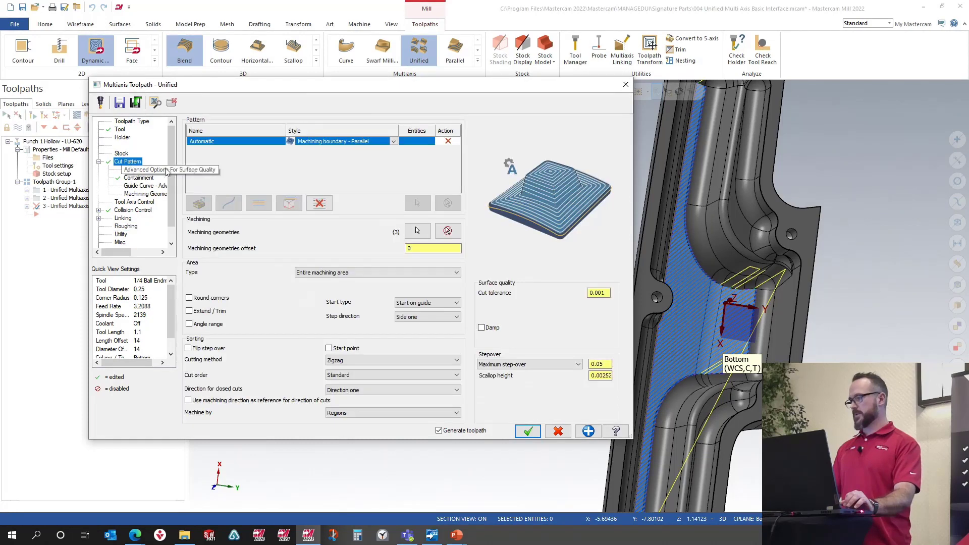
Step: Preview the automatic cut pattern toolpath and inspect it on the part
left_click(156, 103)
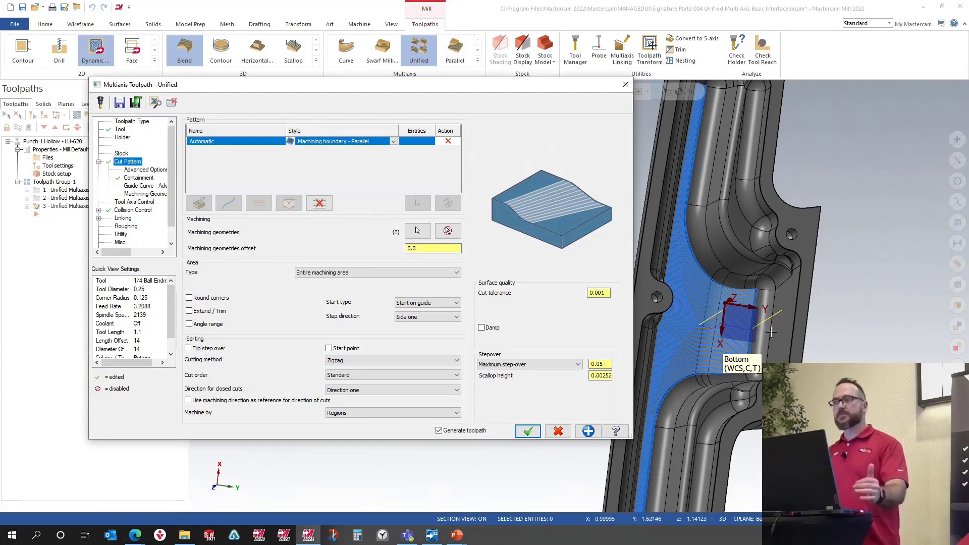
scroll(768, 333, "down", 3)
middle_click_drag(767, 352, 759, 335)
scroll(759, 335, "up", 3)
scroll(759, 335, "up", 5)
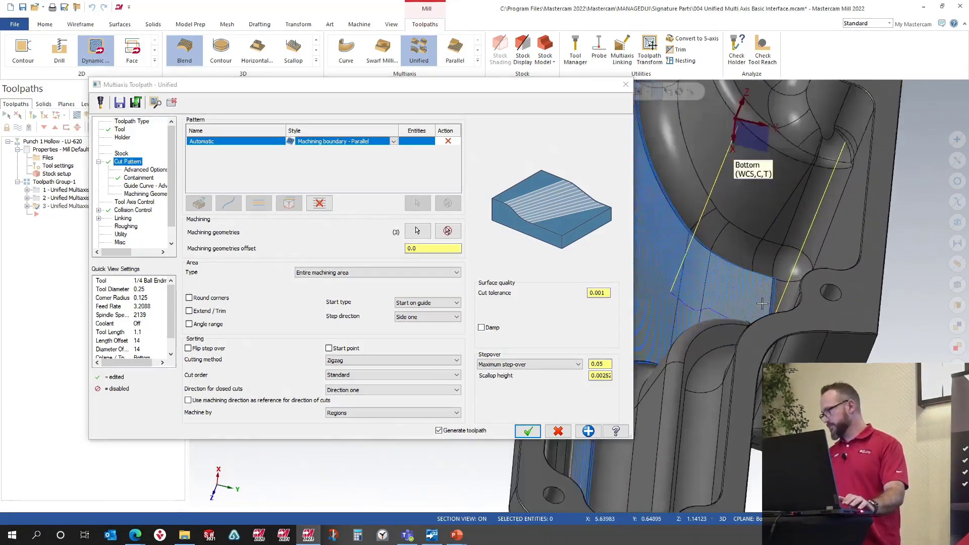
scroll(786, 355, "down", 4)
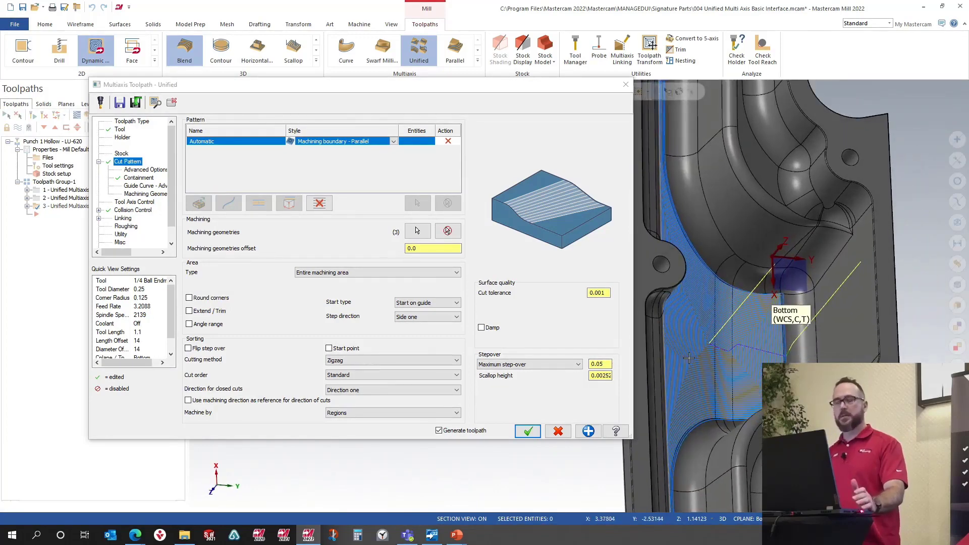
Step: Change the automatic pattern style to Center - Parallel and preview the resulting toolpath
left_click(394, 142)
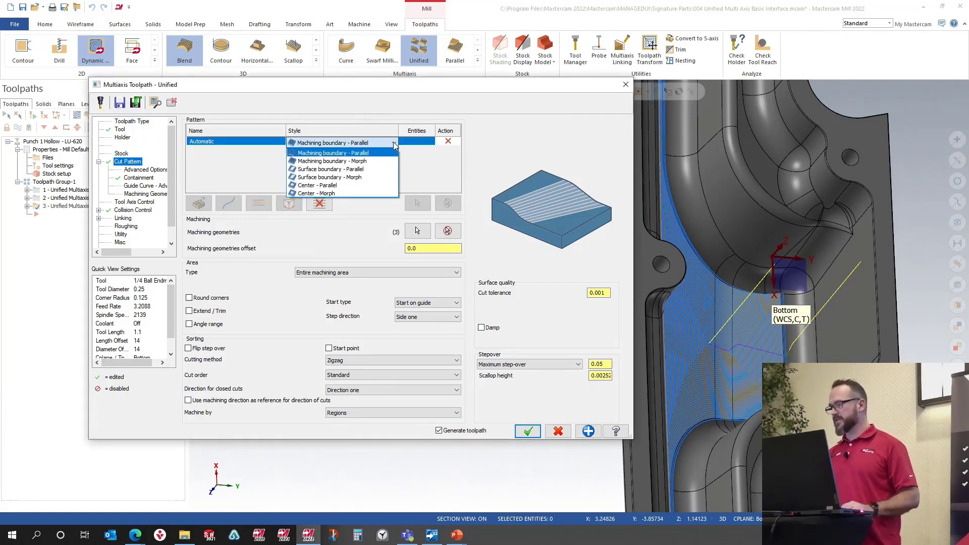
left_click(360, 186)
left_click(157, 104)
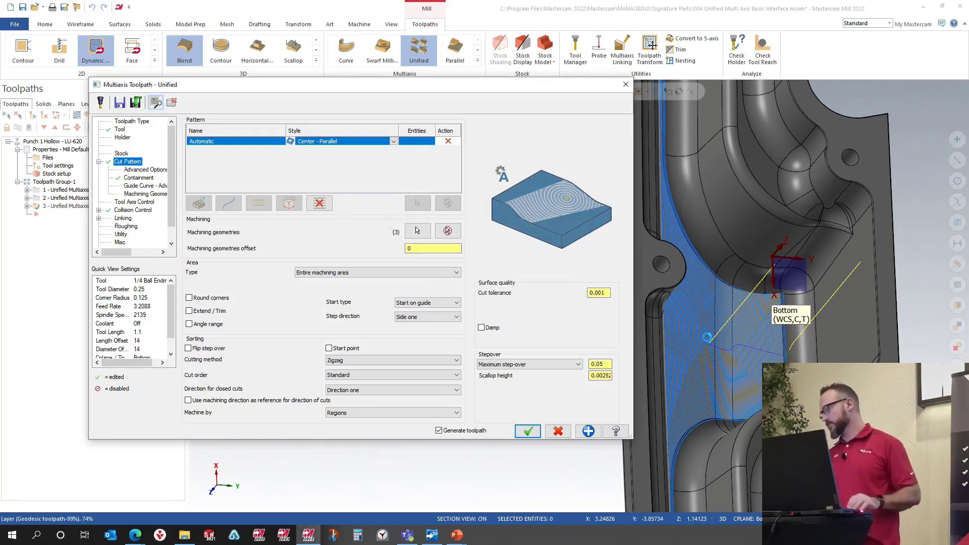
mouse_move(754, 337)
middle_mouse_down()
mouse_move(709, 354)
mouse_move(727, 337)
middle_mouse_up()
scroll(789, 330, "down", 5)
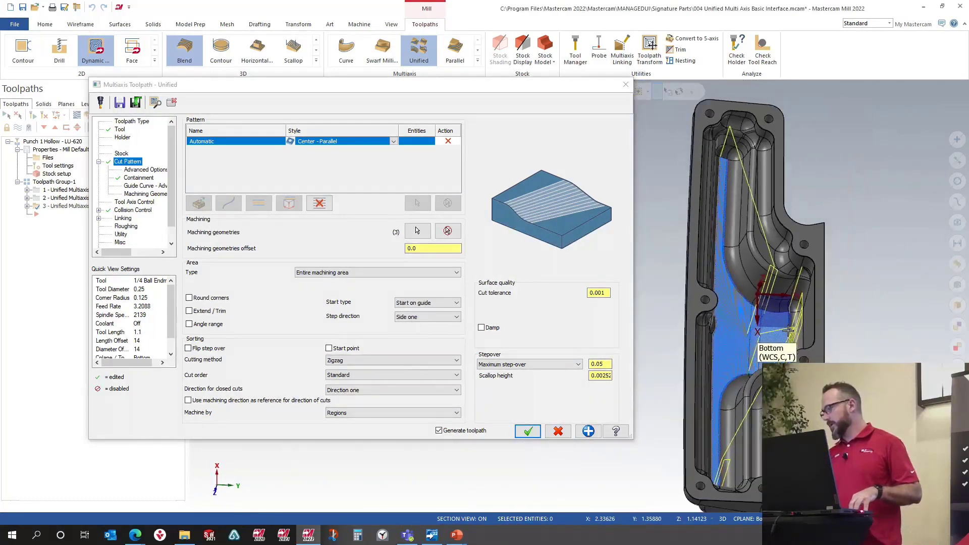
Step: Accept the Unified toolpath with the Center - Parallel automatic pattern
mouse_move(788, 330)
middle_mouse_down()
mouse_move(832, 302)
mouse_move(839, 319)
mouse_move(757, 336)
middle_mouse_up()
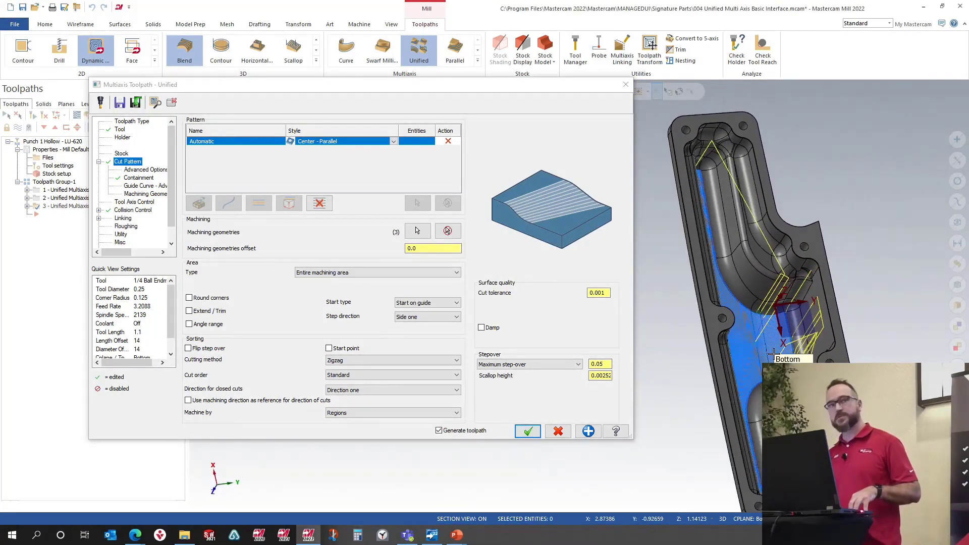
scroll(757, 336, "up", 4)
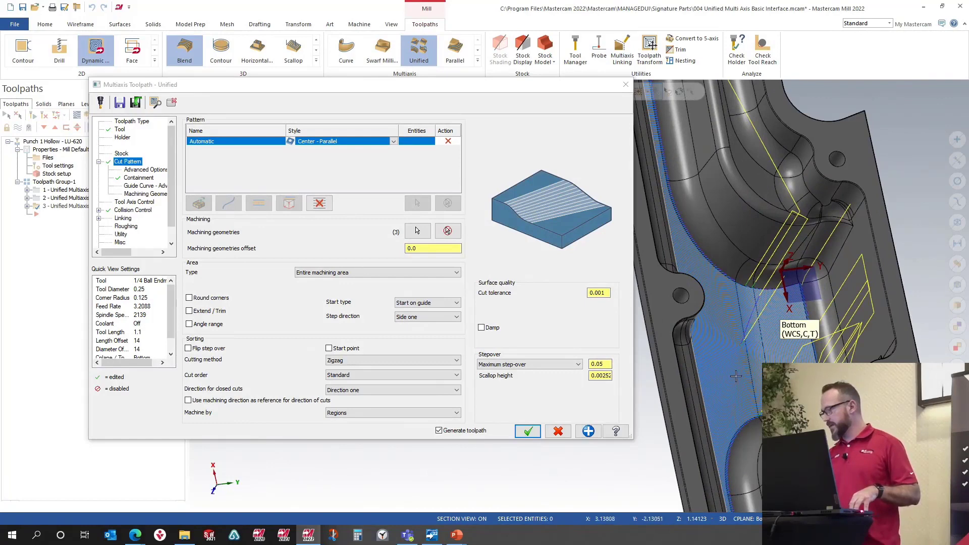
left_click(526, 432)
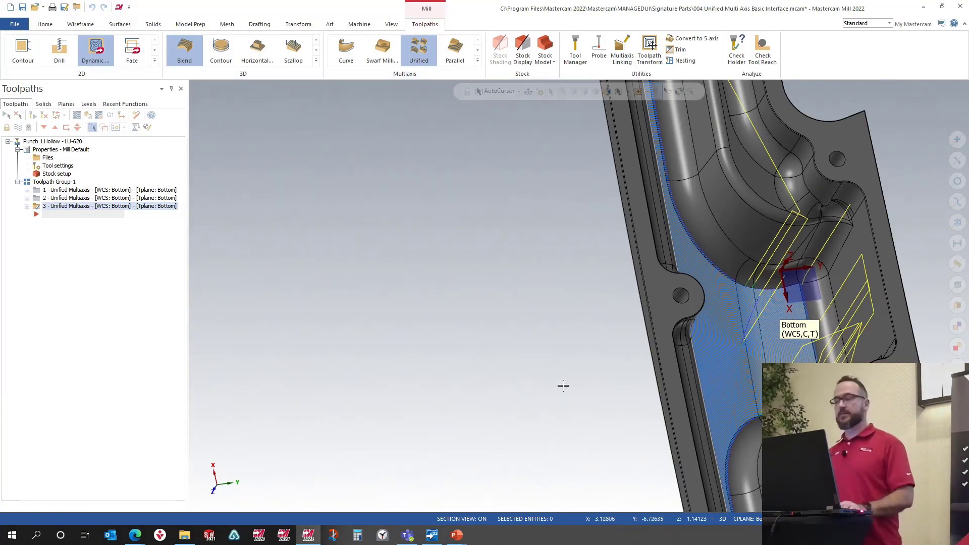
Step: Backplot the regenerated toolpath and inspect the cut passes along the pocket wall
scroll(519, 350, "down", 2)
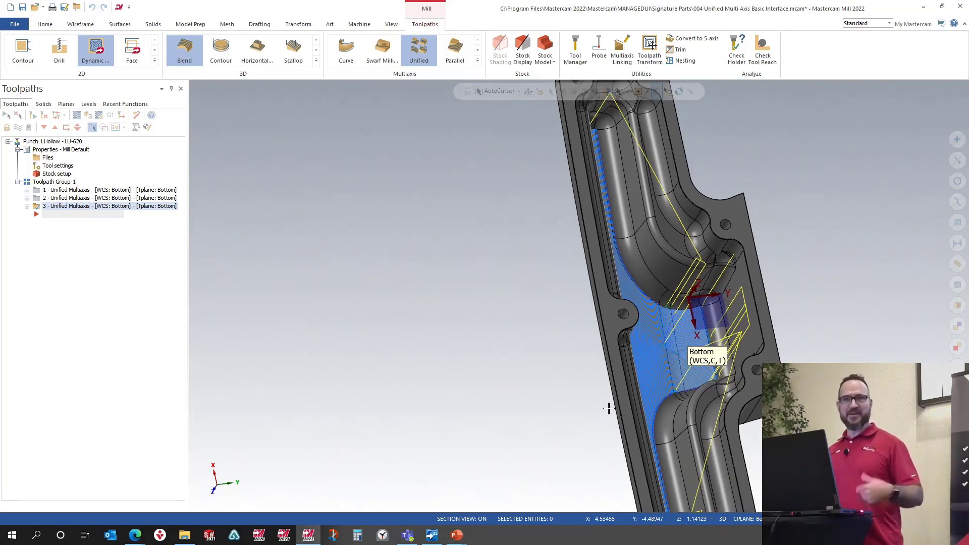
scroll(686, 308, "up", 4)
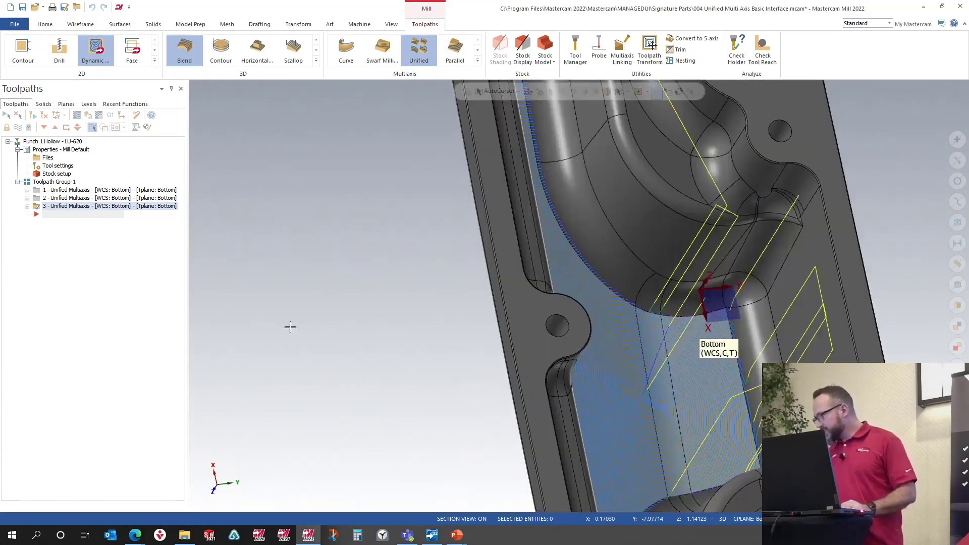
left_click(85, 119)
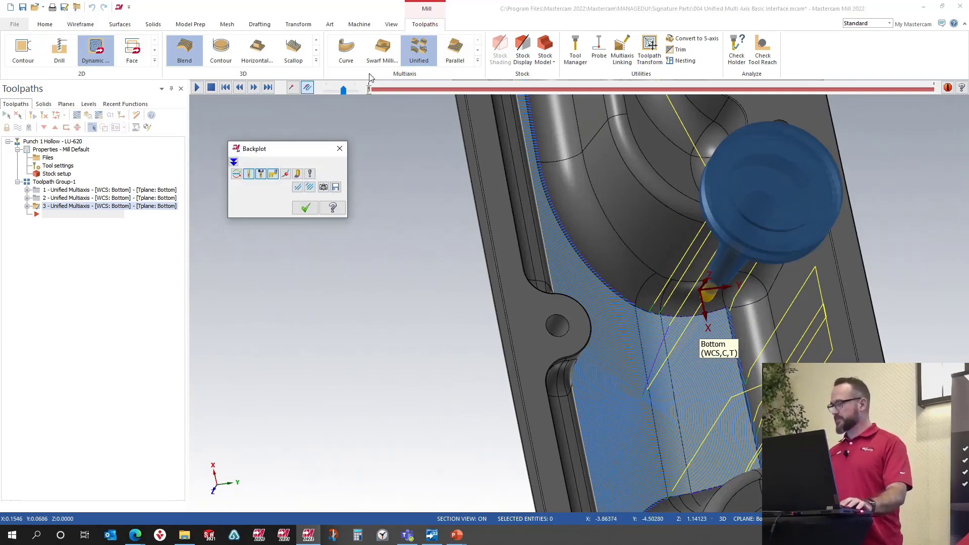
left_click_drag(369, 90, 465, 94)
left_click_drag(538, 95, 720, 98)
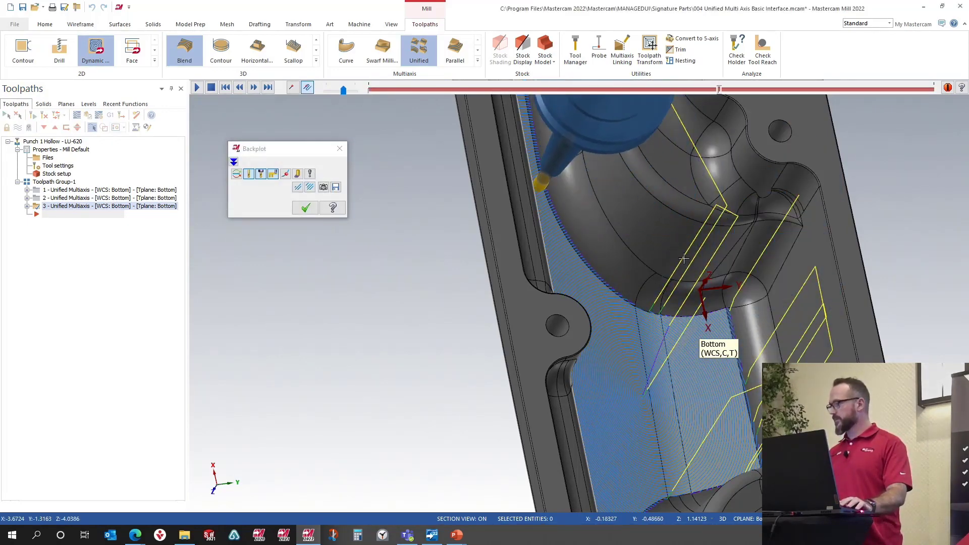
scroll(589, 273, "up", 6)
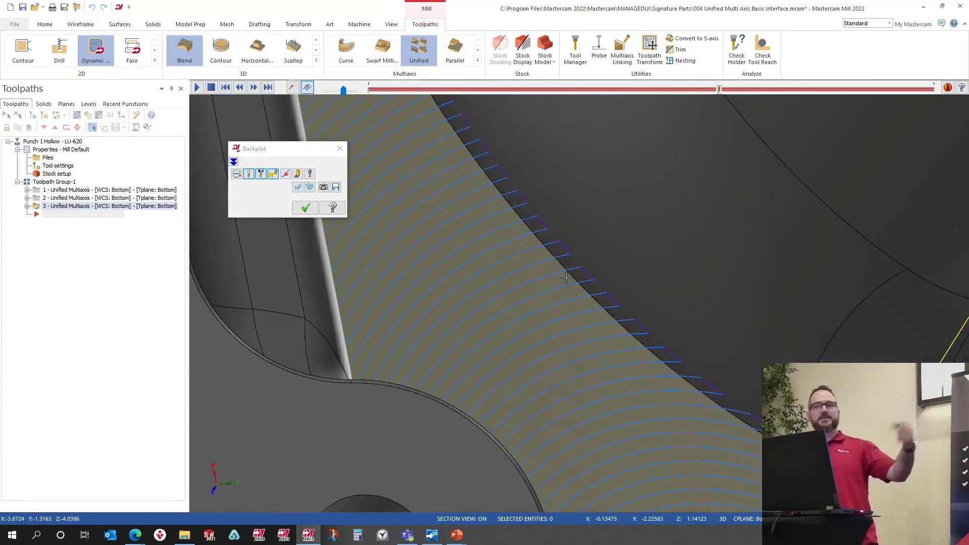
left_click(305, 207)
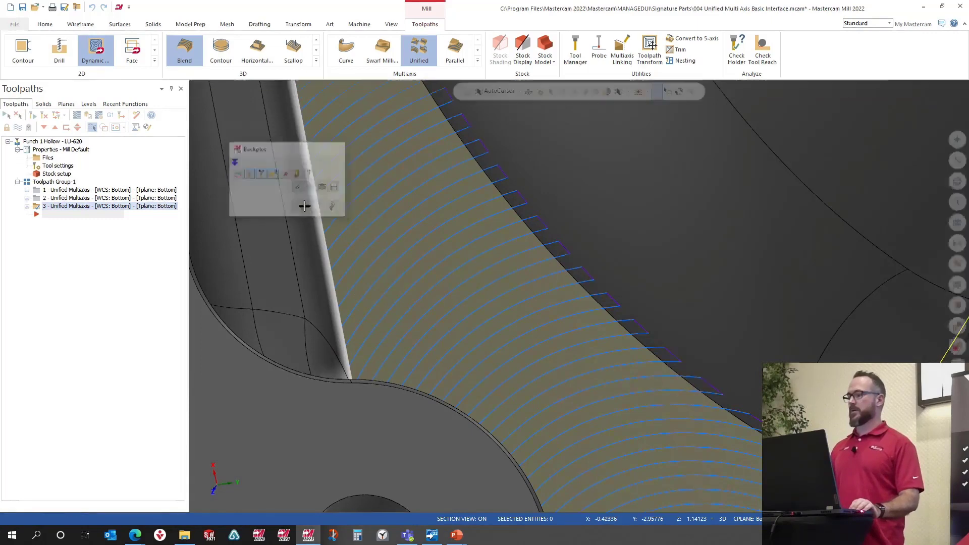
Step: Reopen the toolpath parameters, enable Create additional cut from containment, preview and accept the toolpath
left_click(28, 206)
left_click(62, 216)
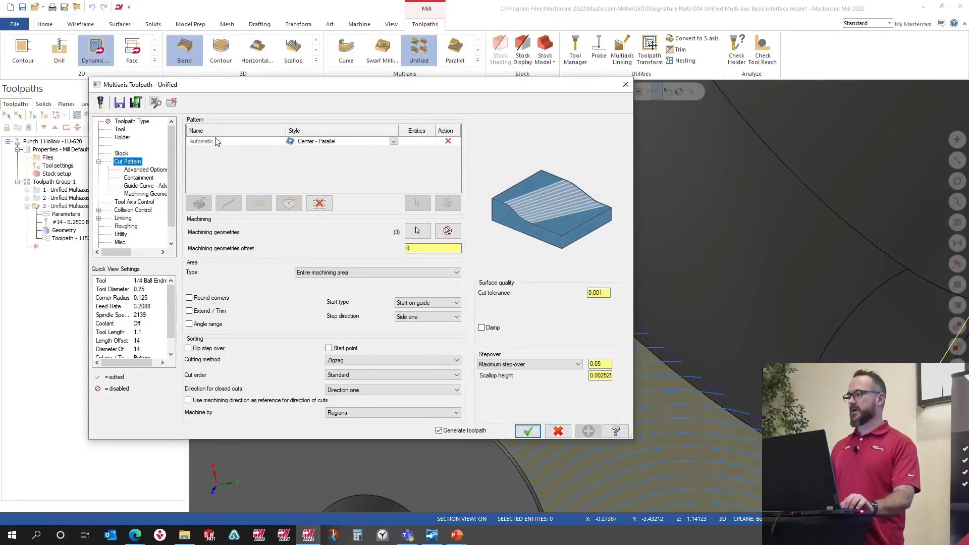
left_click(138, 179)
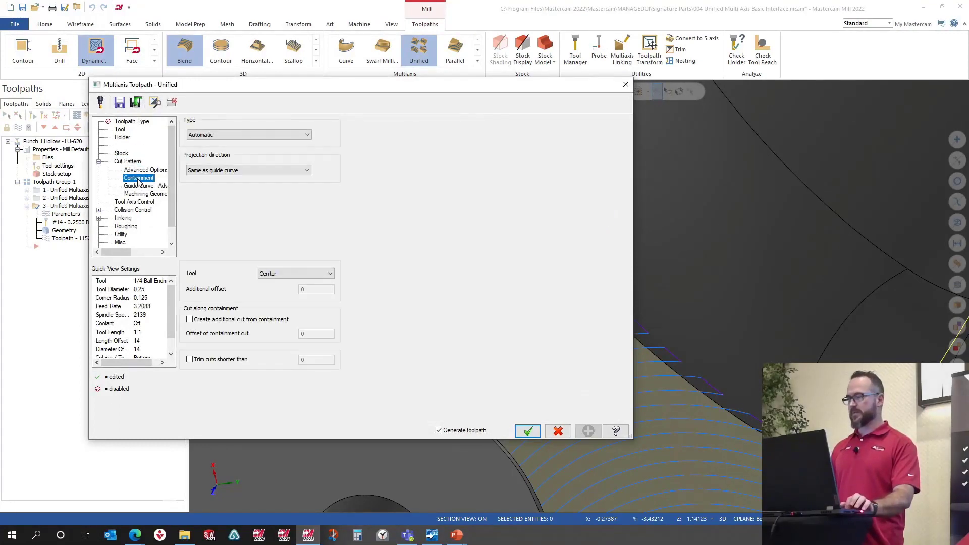
left_click(190, 320)
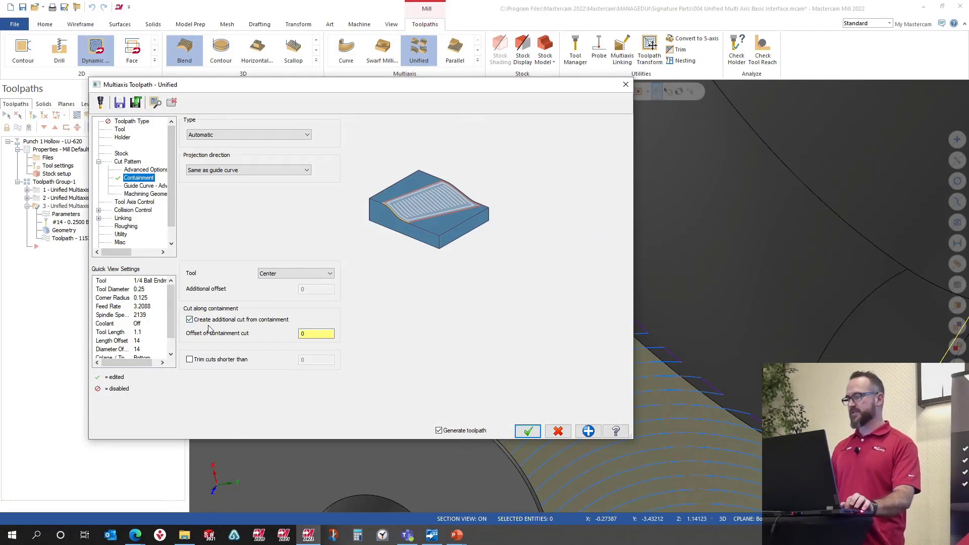
left_click(151, 104)
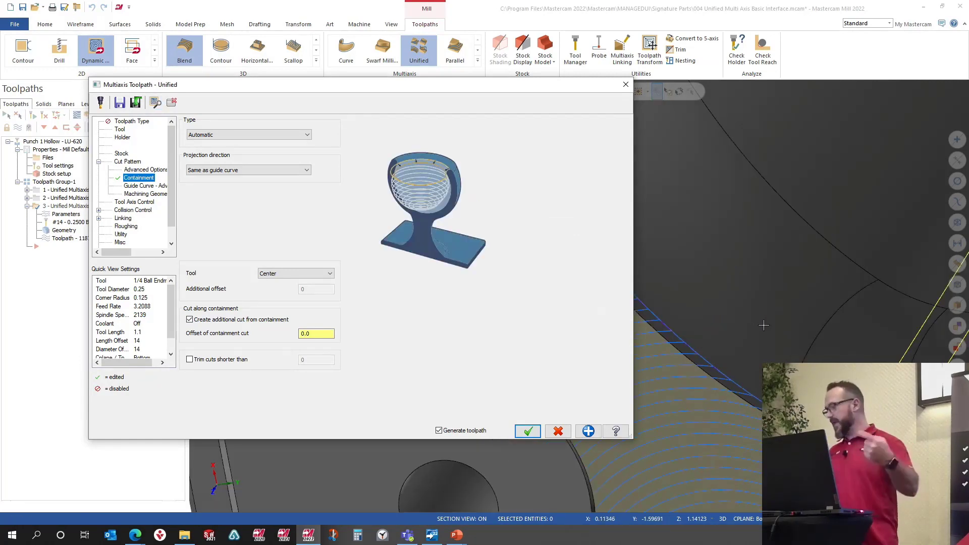
scroll(798, 294, "down", 5)
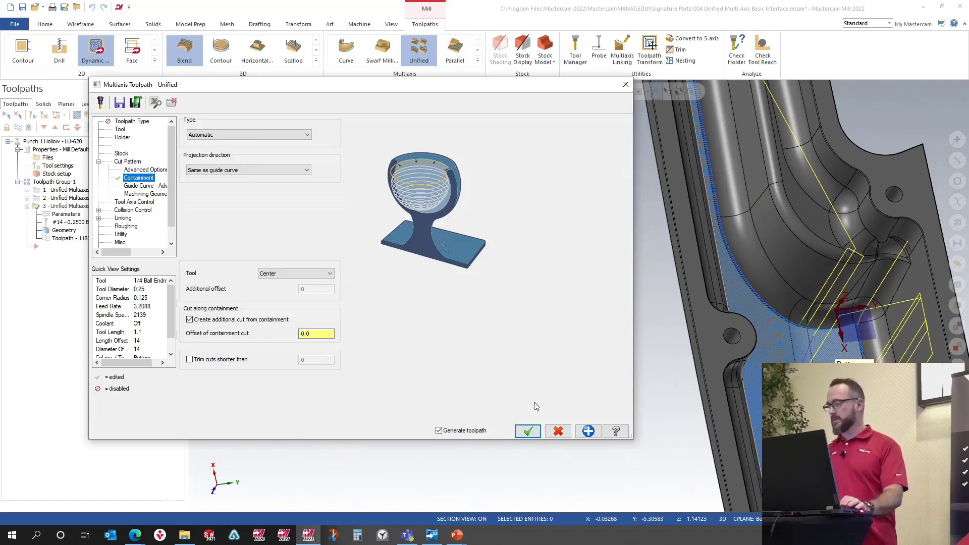
left_click(528, 431)
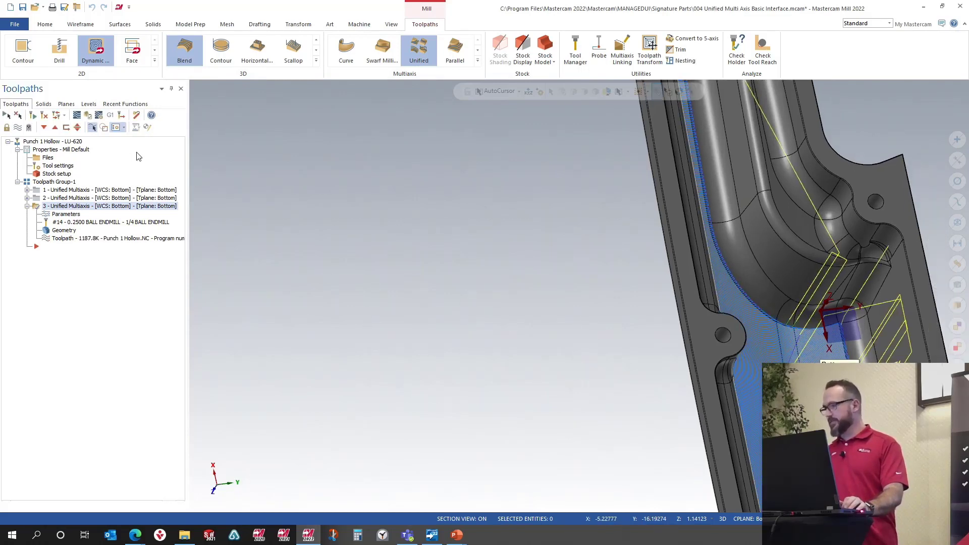
Step: Backplot the toolpath step by step to examine the added containment cut
left_click(99, 116)
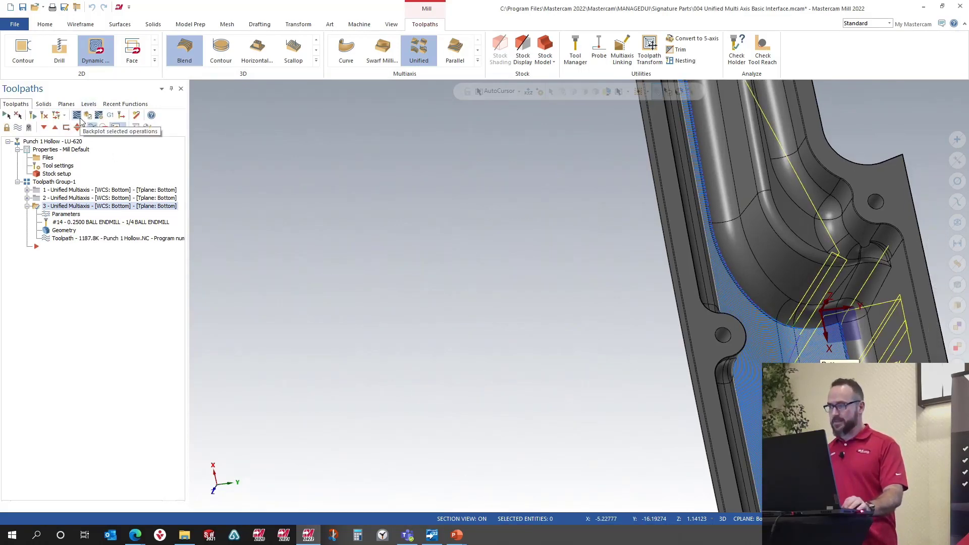
key("s")
key("s")
key("s")
key("s")
key("s")
key("s")
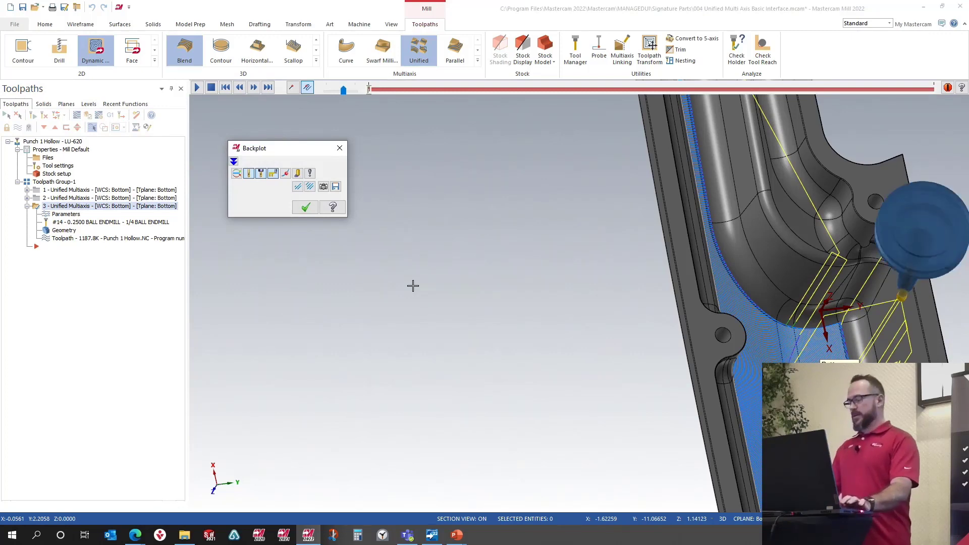
key("s")
key("s")
key("s")
key("s")
key("s")
key("s")
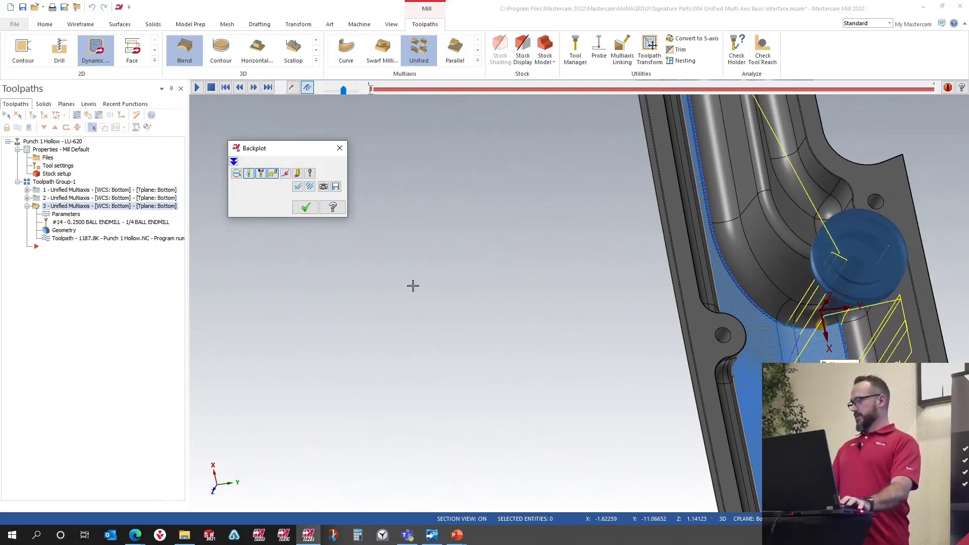
scroll(686, 360, "down", 4)
middle_click_drag(686, 361, 759, 373)
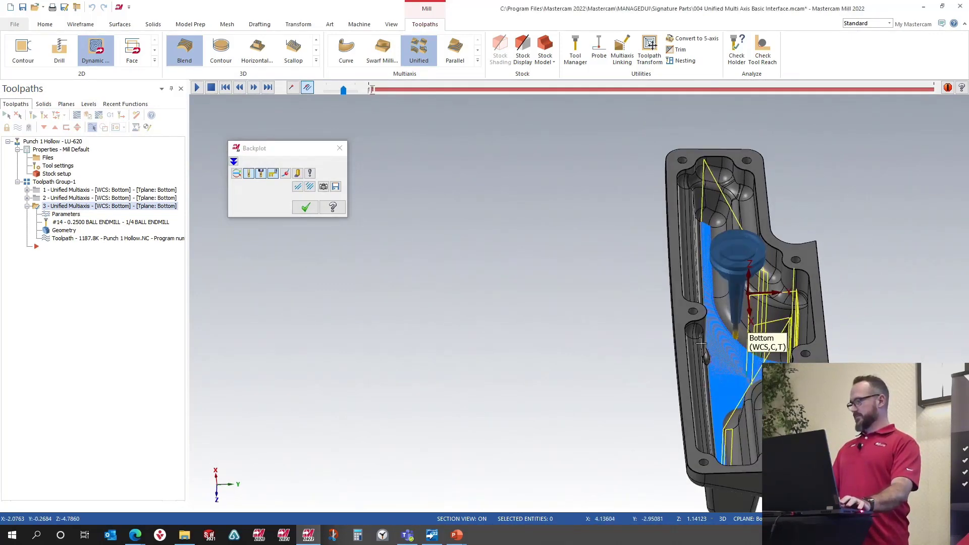
key("s")
key("s")
key("s")
key("s")
key("s")
key("s")
key("s")
key("s")
key("s")
key("s")
key("s")
key("s")
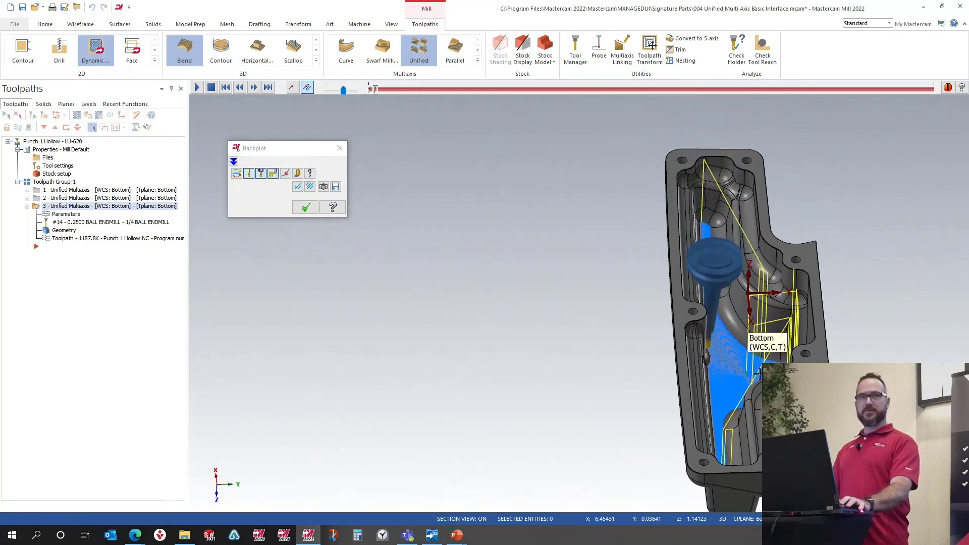
key("s")
key("s")
key("s")
key("s")
key("s")
key("s")
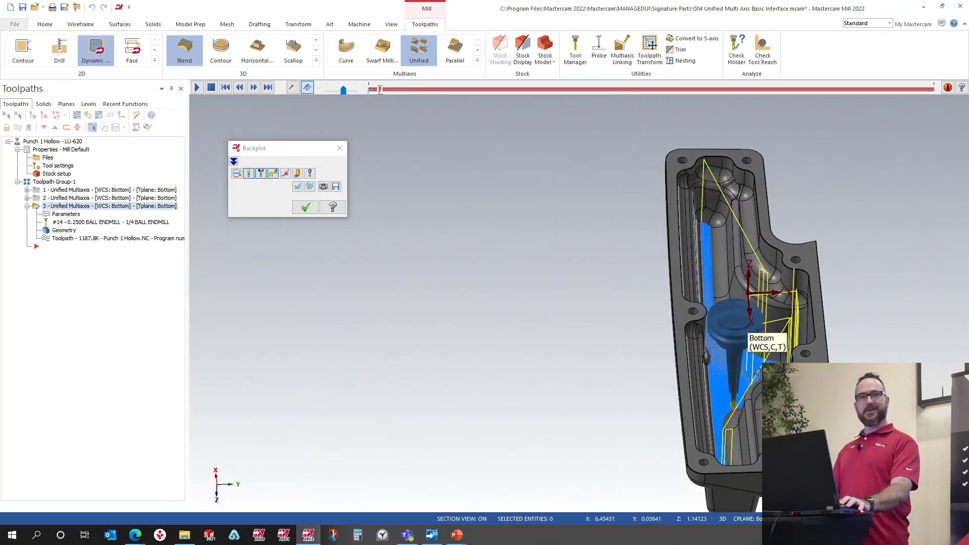
key("s")
key("s")
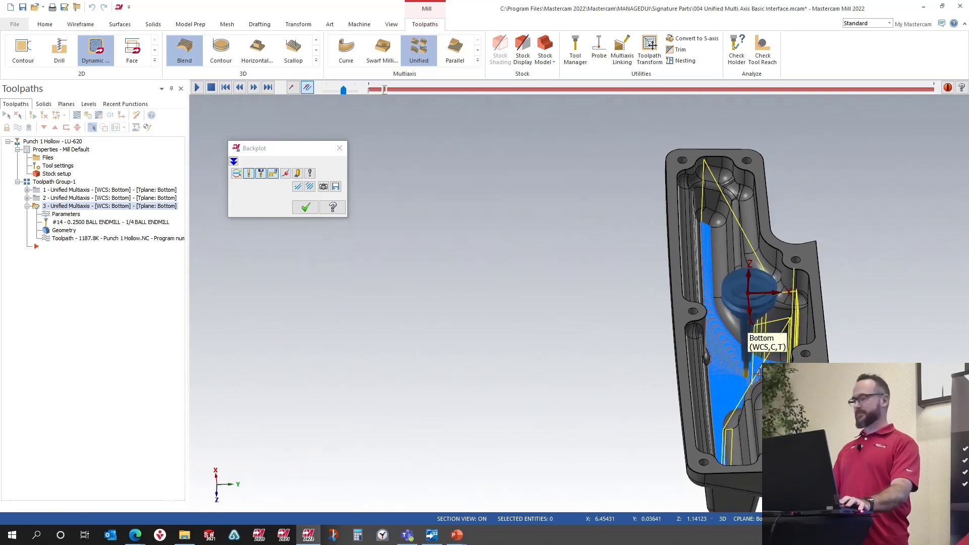
left_click(305, 208)
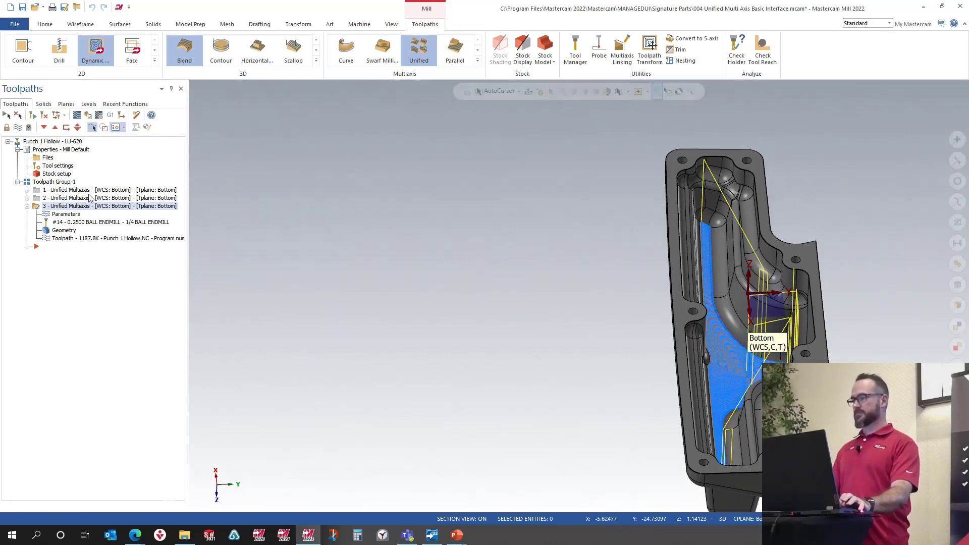
Step: Enable roughing sorting options with Reverse order of Passes and accept the toolpath
left_click(64, 215)
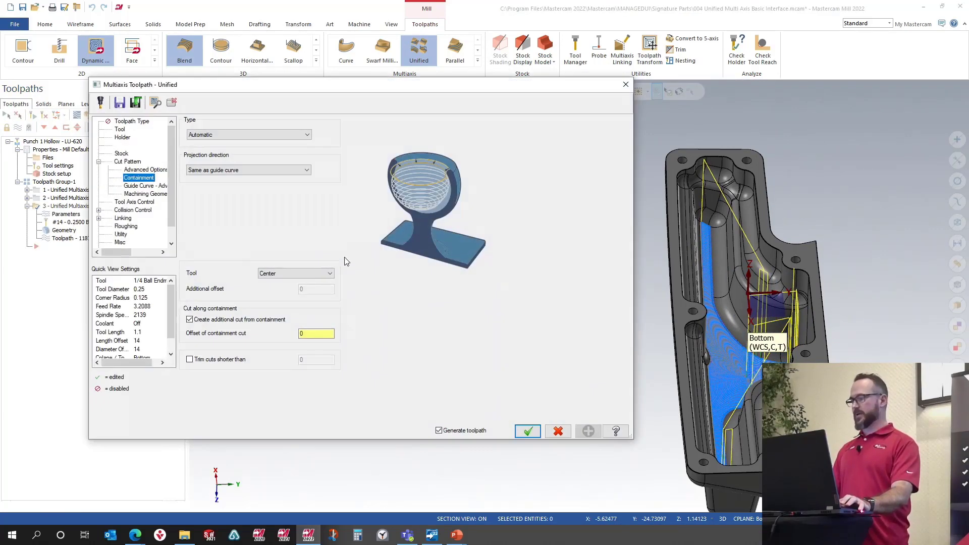
left_click(125, 226)
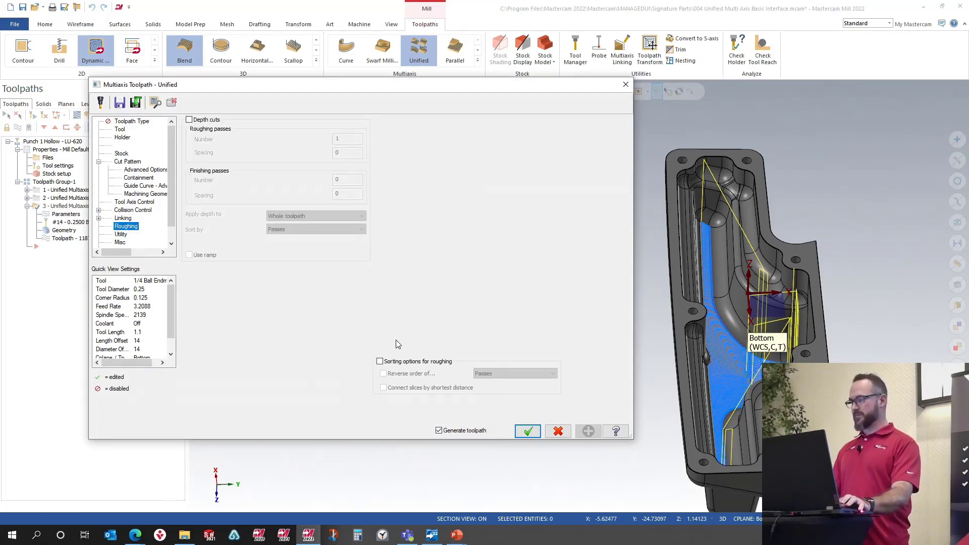
left_click(380, 362)
left_click(417, 375)
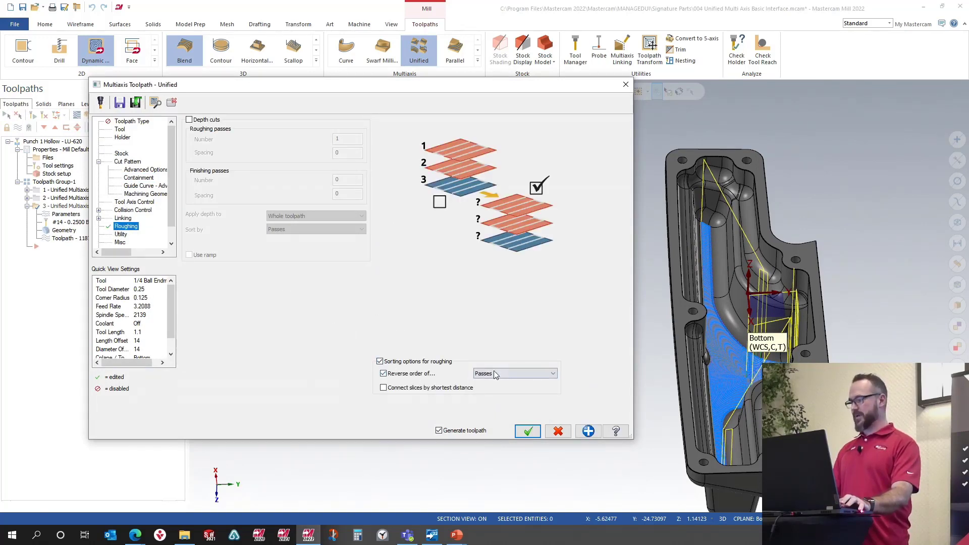
left_click(528, 431)
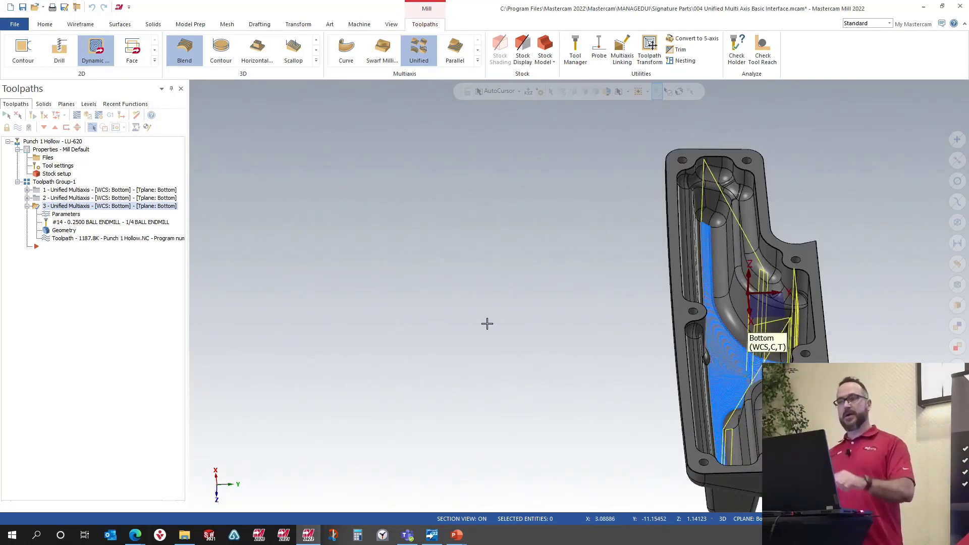
Step: Backplot and play the toolpath to examine the reversed pass order
left_click(136, 239)
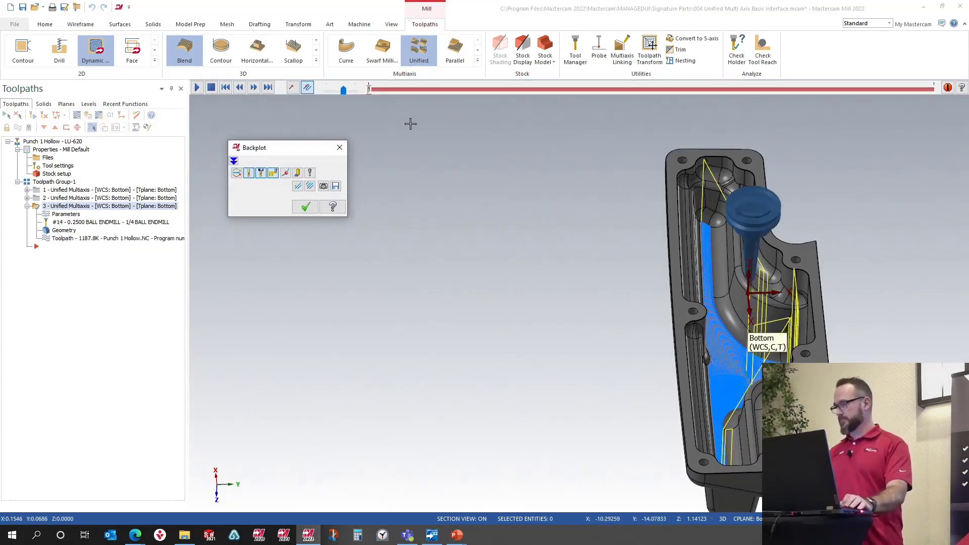
left_click_drag(371, 93, 775, 122)
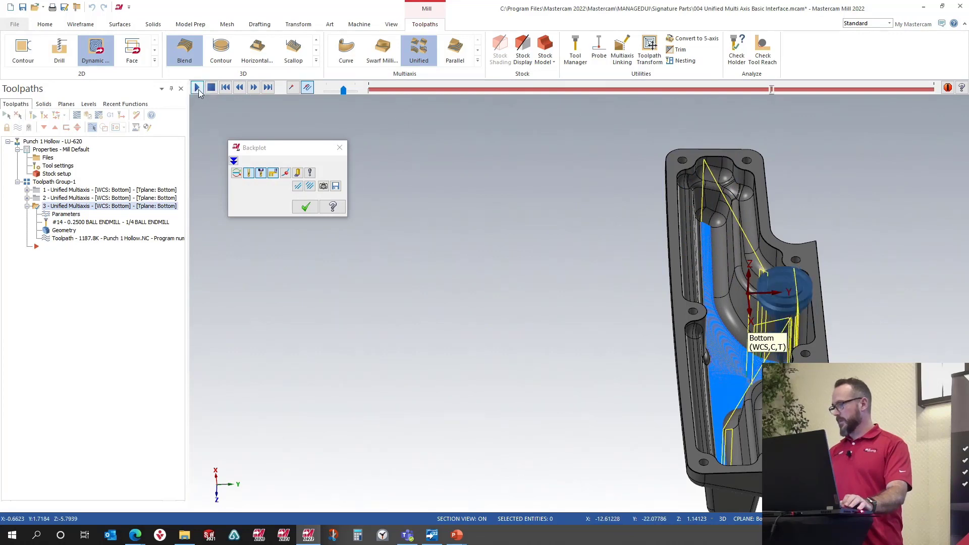
left_click(197, 88)
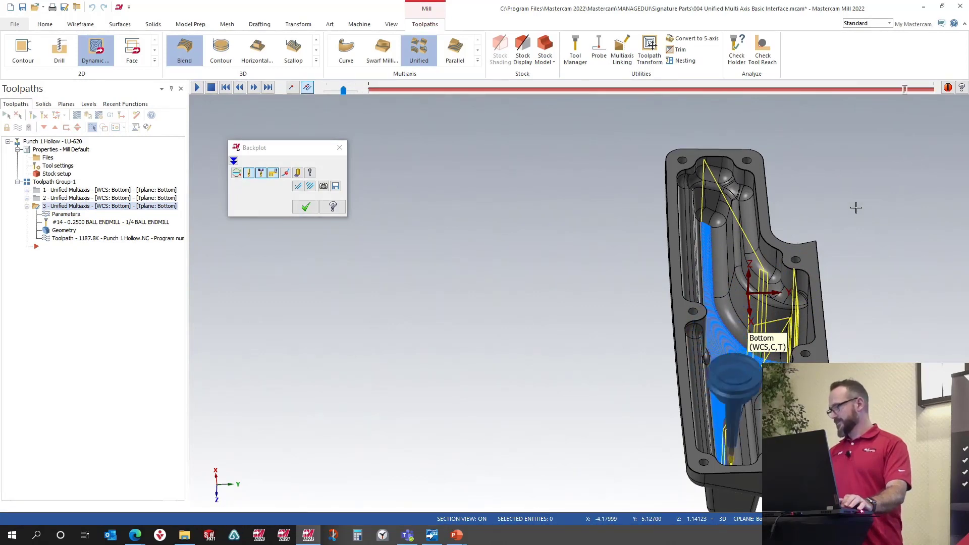
left_click(300, 209)
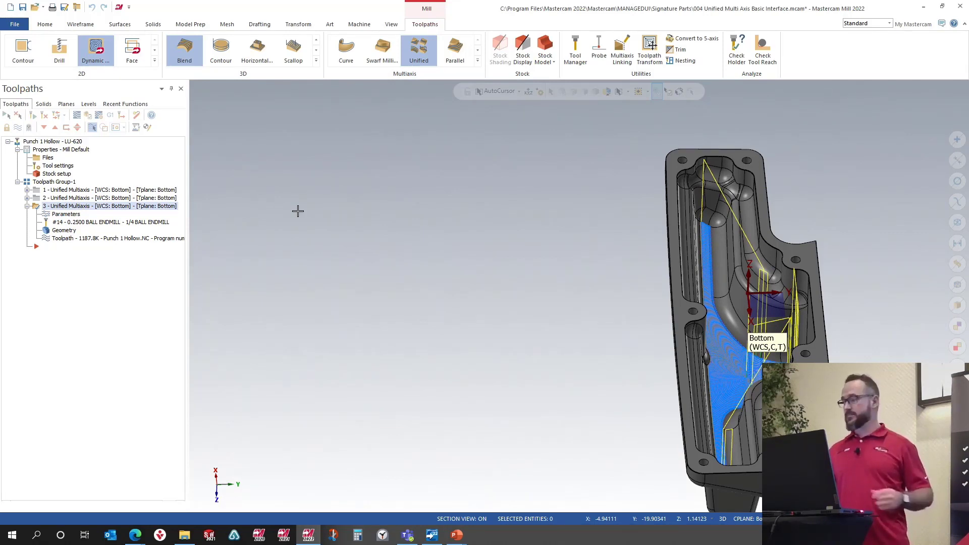
Step: Open the 004 Deburr signature part without saving changes to the current file
left_click(119, 6)
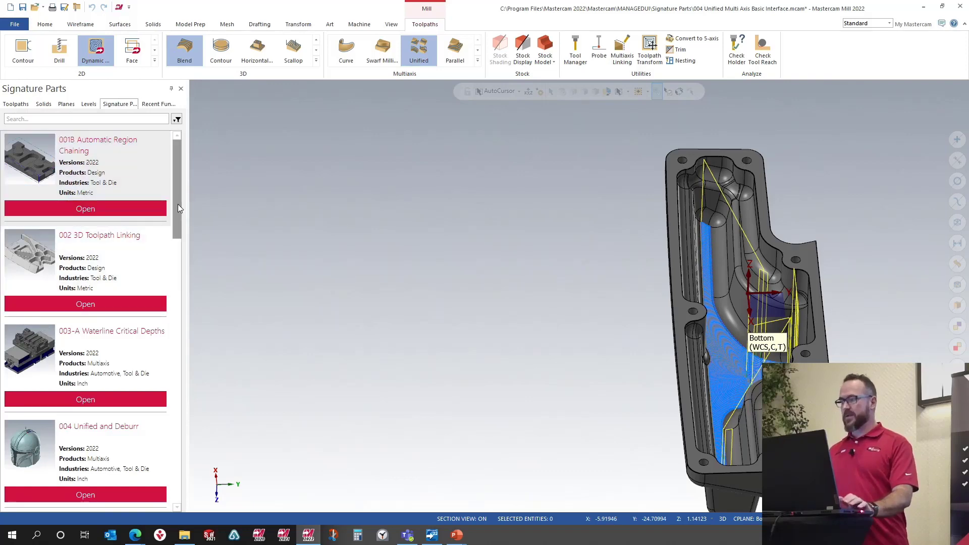
left_click(176, 508)
left_click(176, 507)
left_click(96, 399)
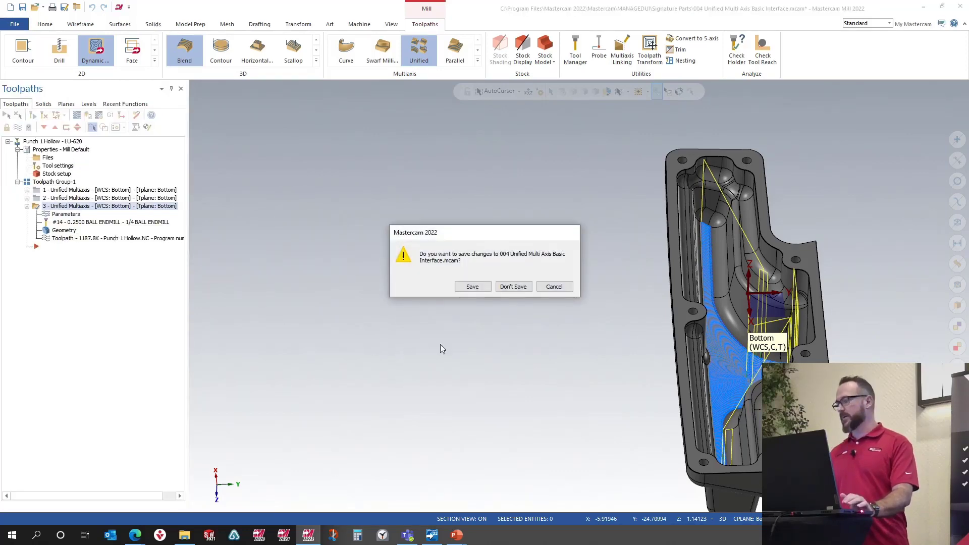
left_click(513, 287)
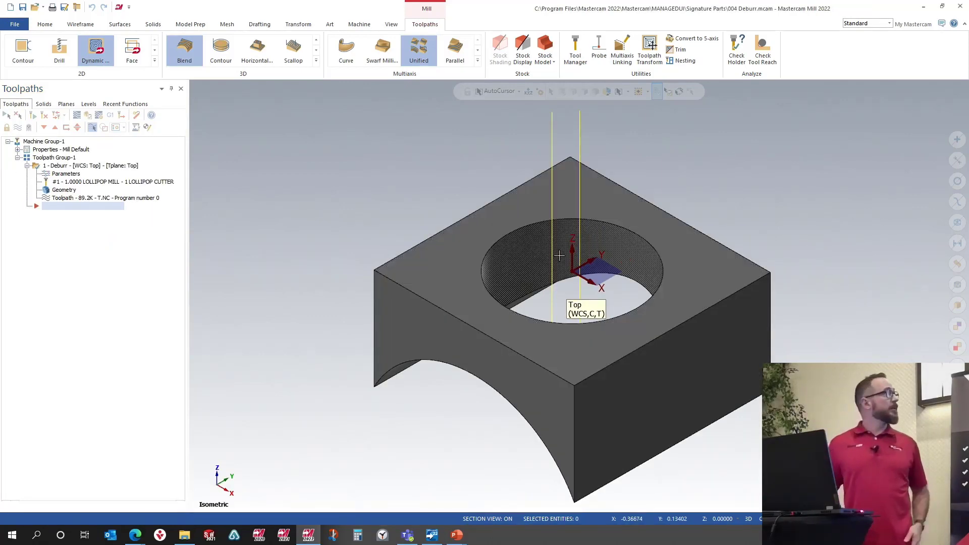
mouse_move(569, 307)
middle_mouse_down()
mouse_move(632, 244)
mouse_move(677, 234)
mouse_move(565, 293)
middle_mouse_up()
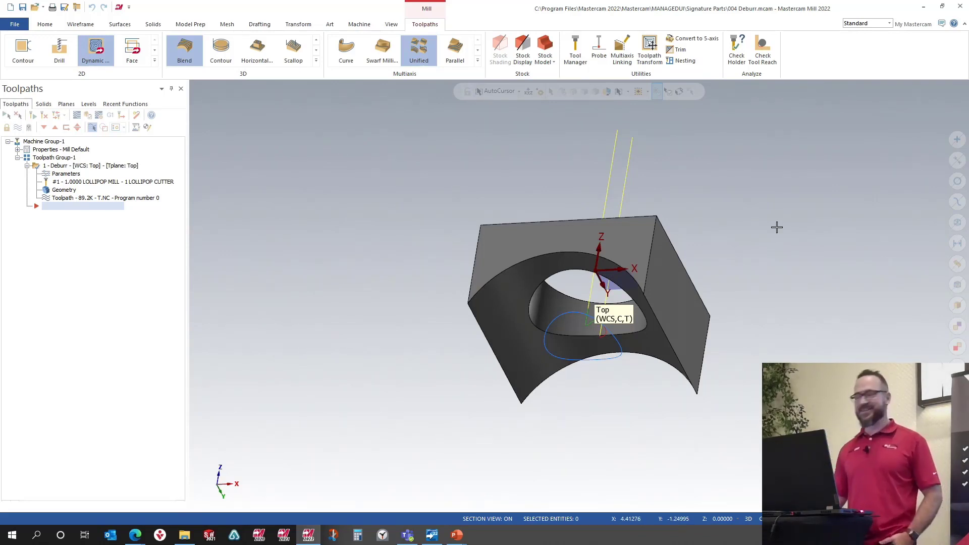
Step: Create a Multiaxis Deburr toolpath using the lollipop cutter and select the whole solid as the machining geometry
middle_click_drag(747, 229, 638, 306)
scroll(638, 306, "up", 3)
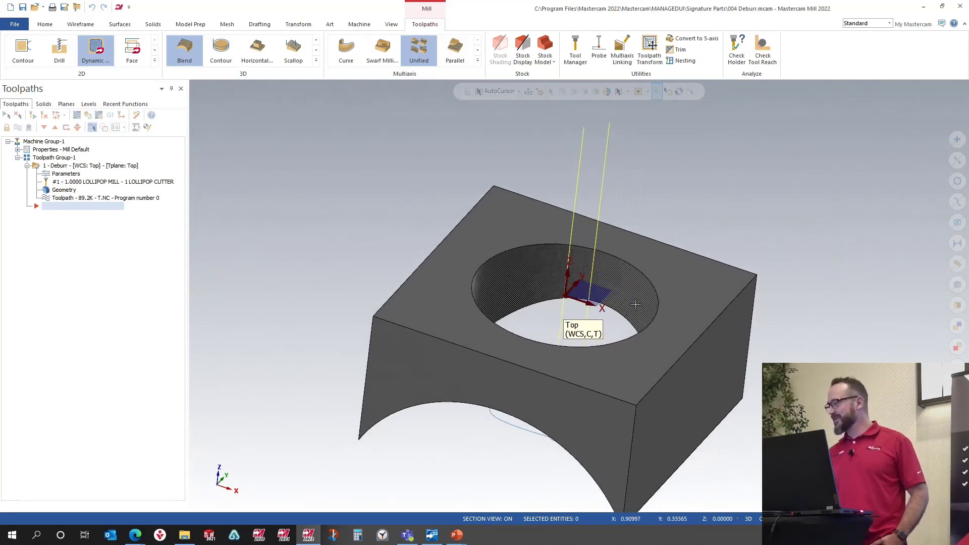
left_click(478, 61)
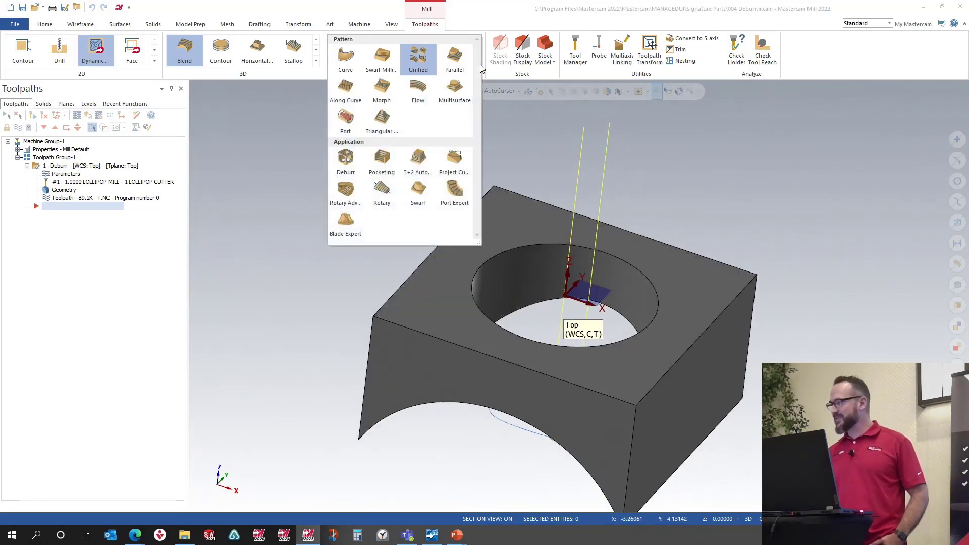
left_click(346, 162)
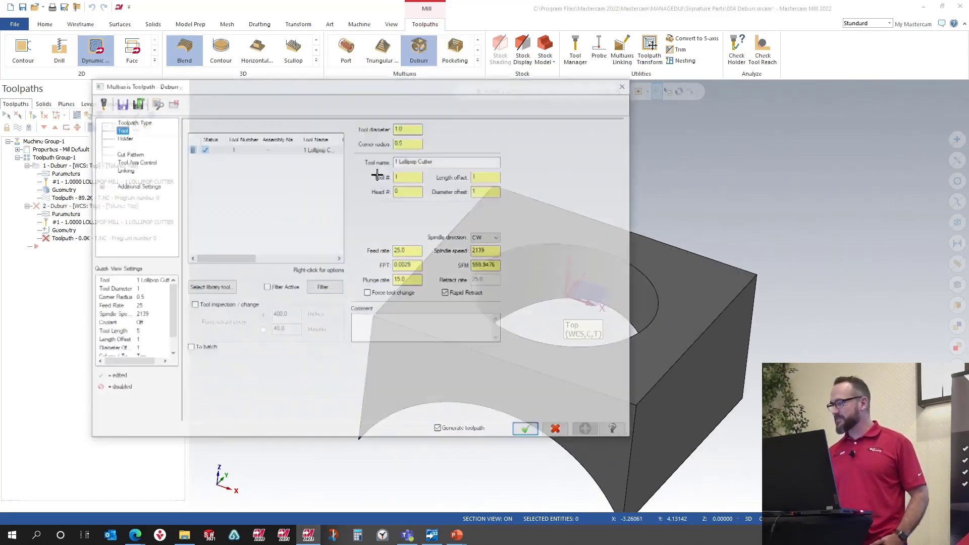
left_click(315, 150)
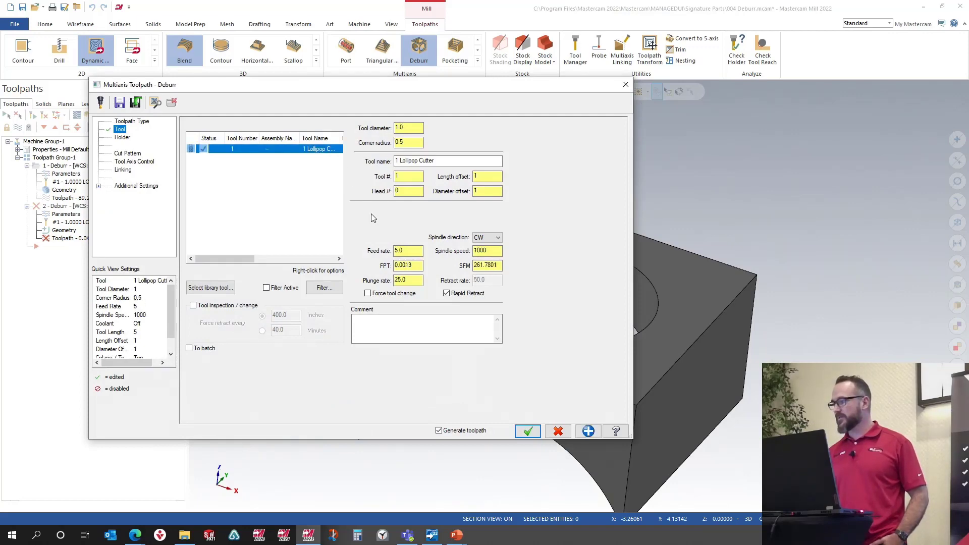
left_click(128, 154)
left_click(385, 136)
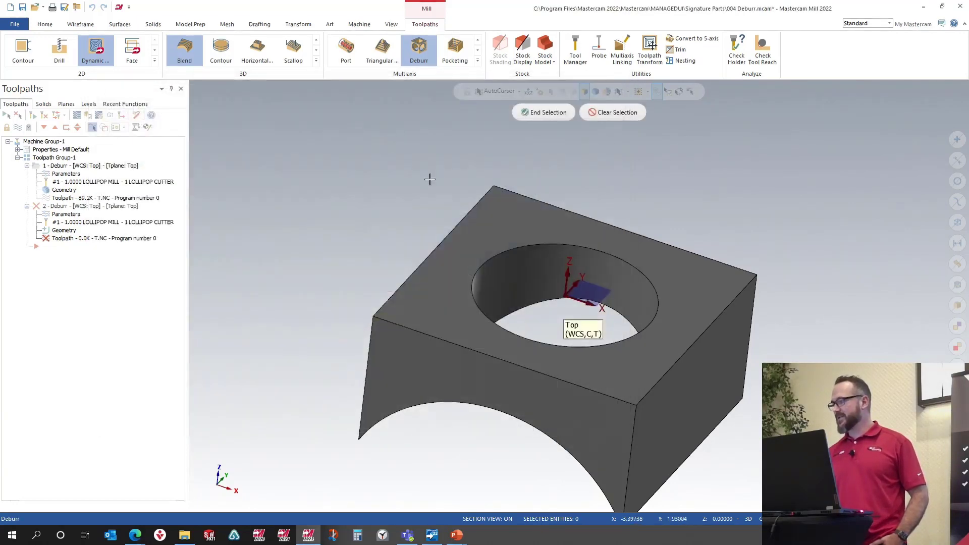
left_click(501, 233)
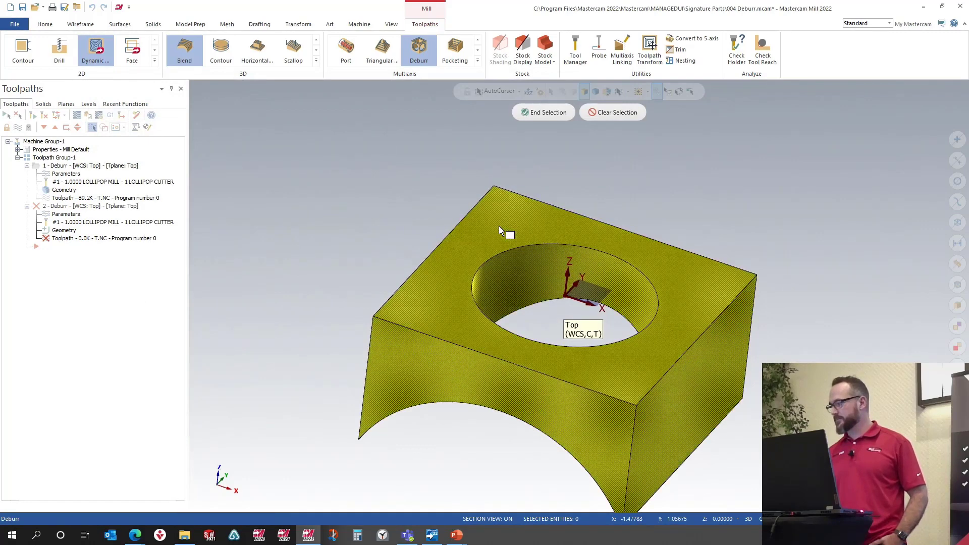
left_click(544, 116)
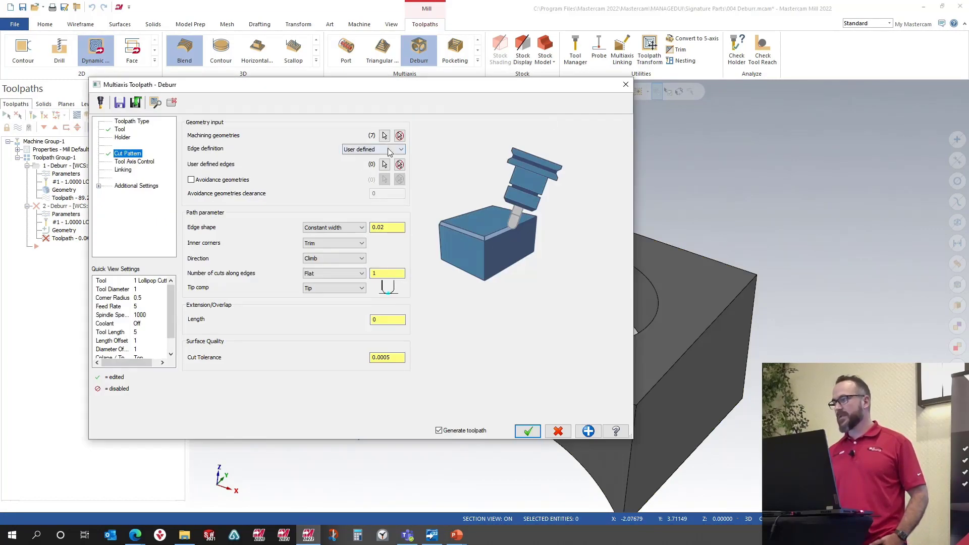
Step: Pick the lower edge of the hole as the user defined edge for the deburr
left_click(384, 165)
left_click(638, 325)
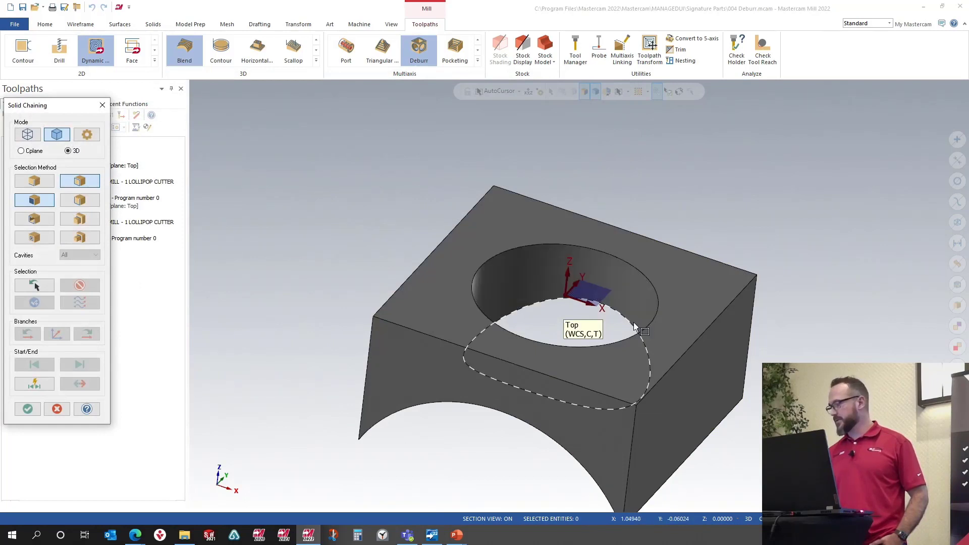
left_click(27, 409)
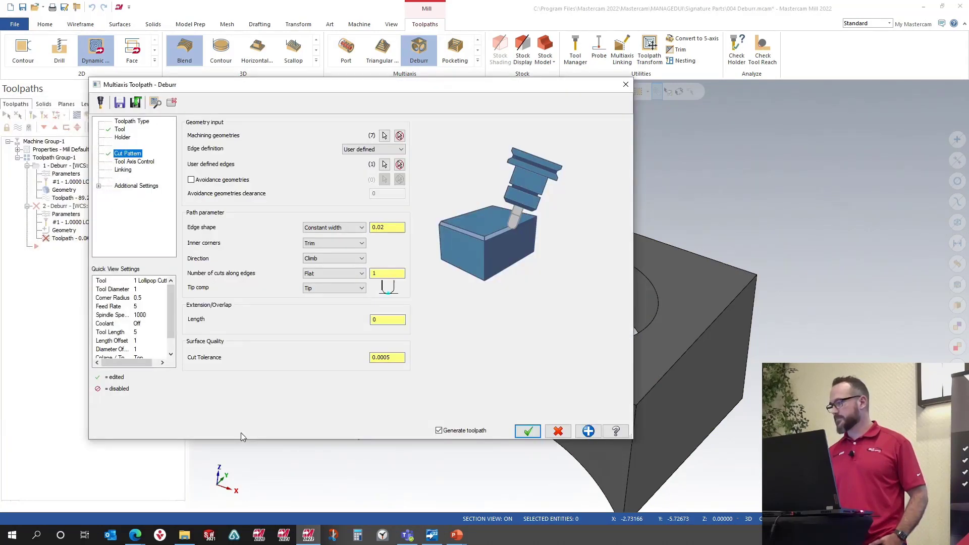
Step: Set the tool axis machining type to 3 axis and accept the deburr toolpath
left_click(145, 162)
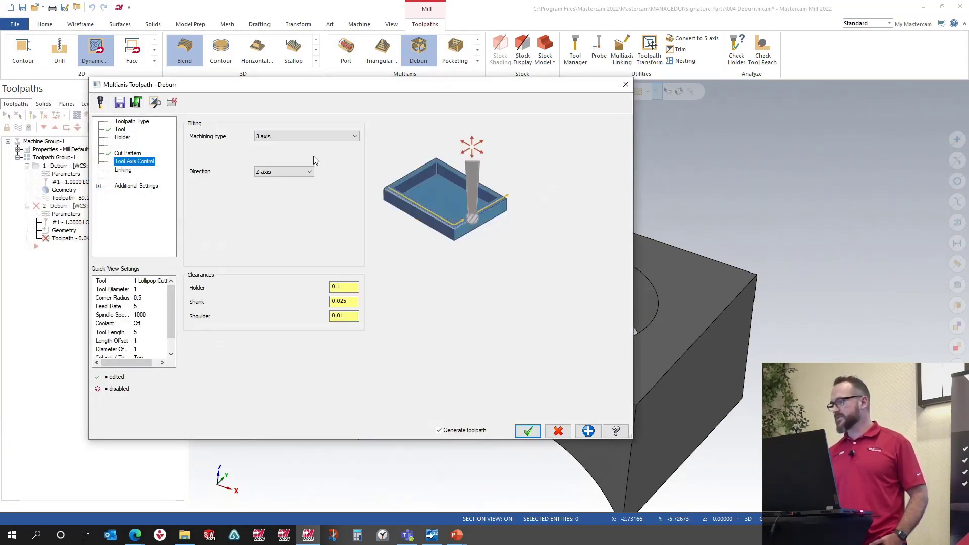
left_click(293, 136)
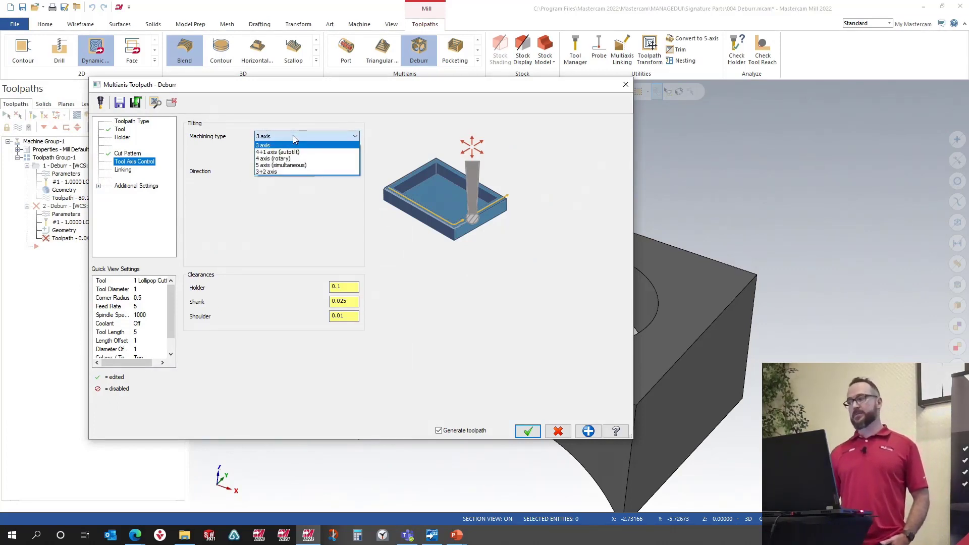
left_click(276, 145)
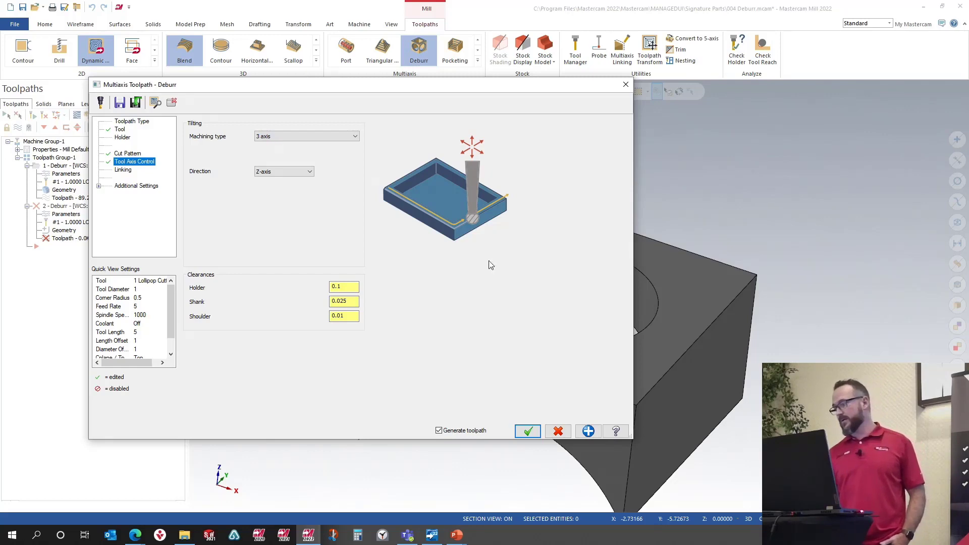
left_click(528, 432)
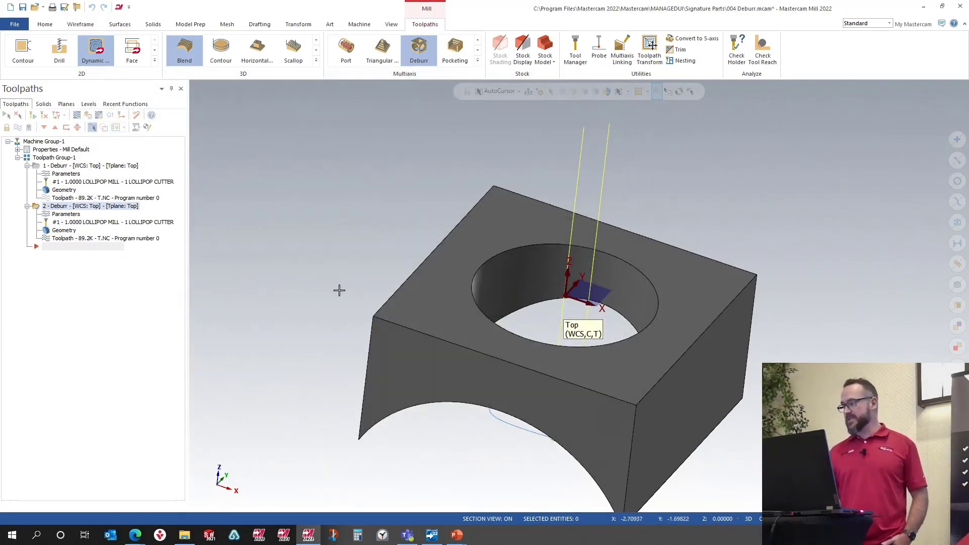
Step: Turn on a section view along the Front plane to cut the part through the hole
middle_click_drag(339, 290, 350, 325)
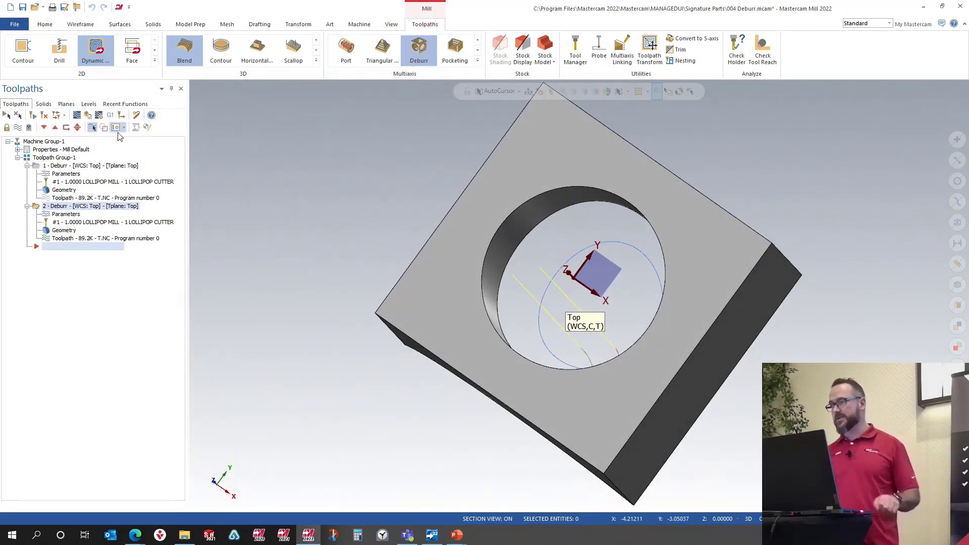
left_click(70, 105)
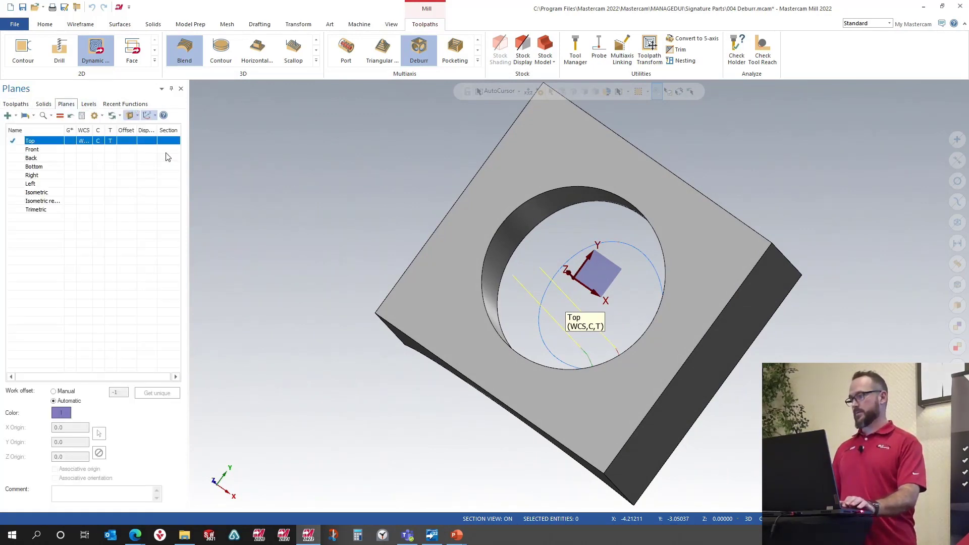
left_click(168, 149)
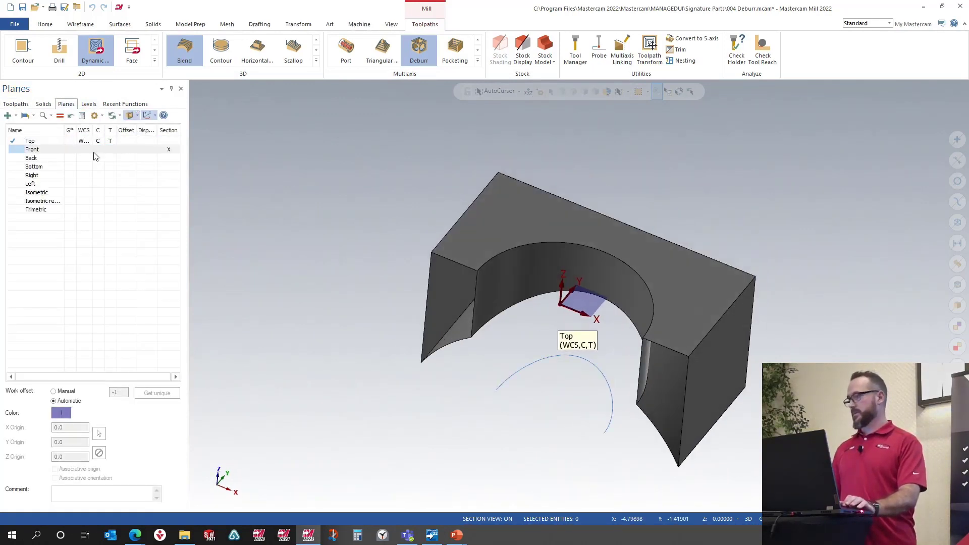
Step: Backplot the new deburr toolpath to examine the tool along the hole edge, then close the backplot
left_click(15, 104)
left_click(71, 240)
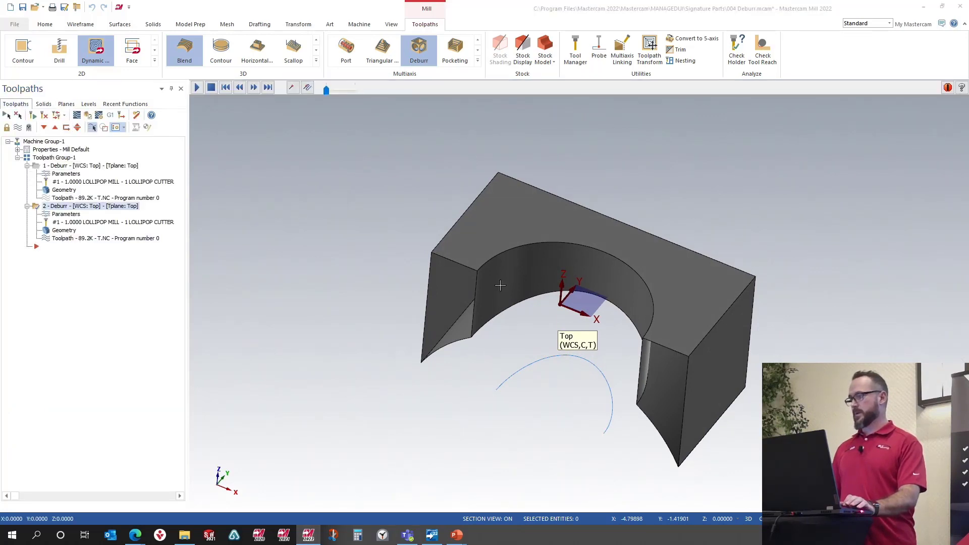
key("s")
key("s")
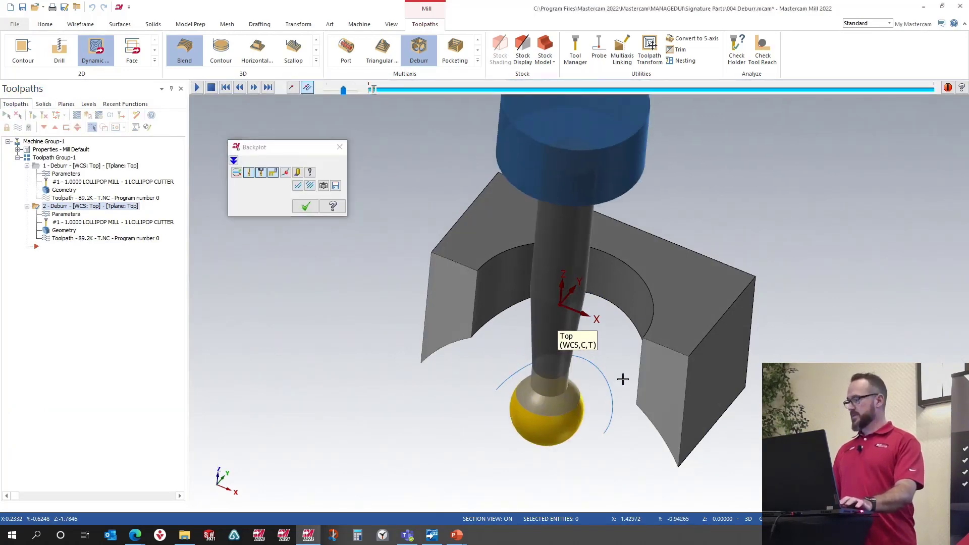
middle_click_drag(622, 383, 824, 260)
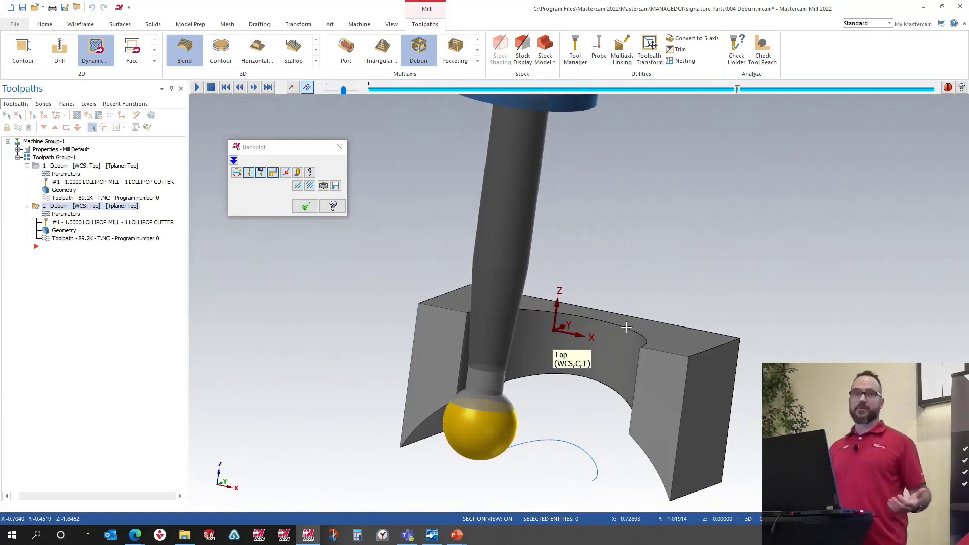
left_click(305, 206)
scroll(404, 232, "down", 2)
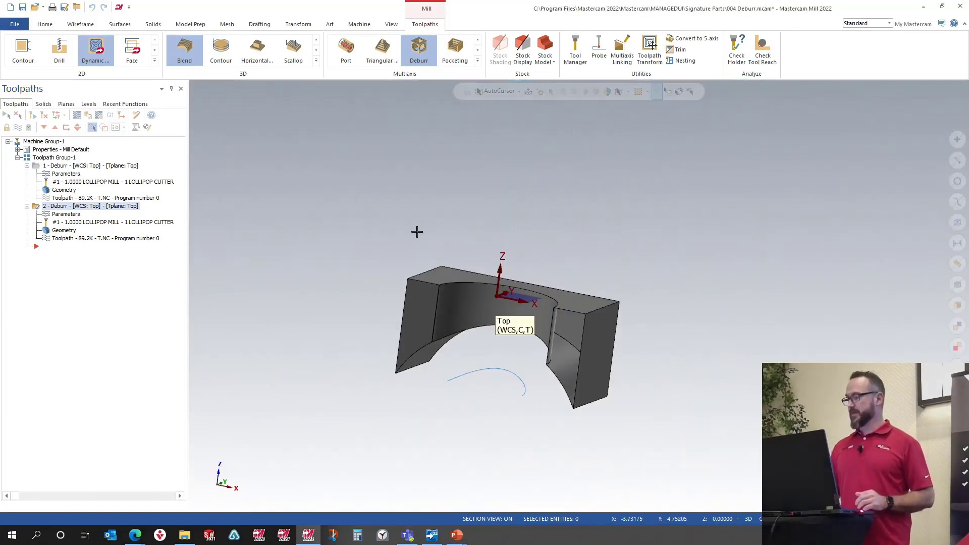
middle_click_drag(442, 233, 455, 261)
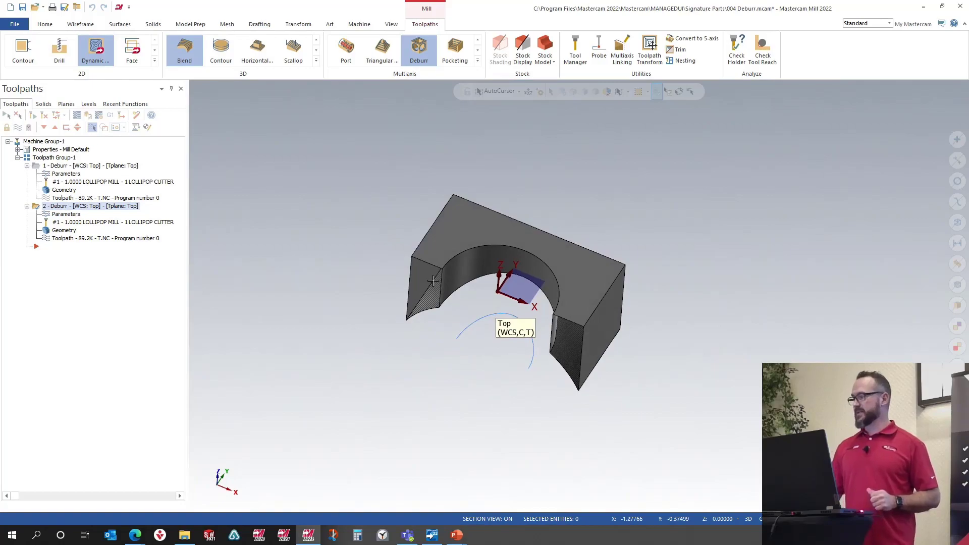
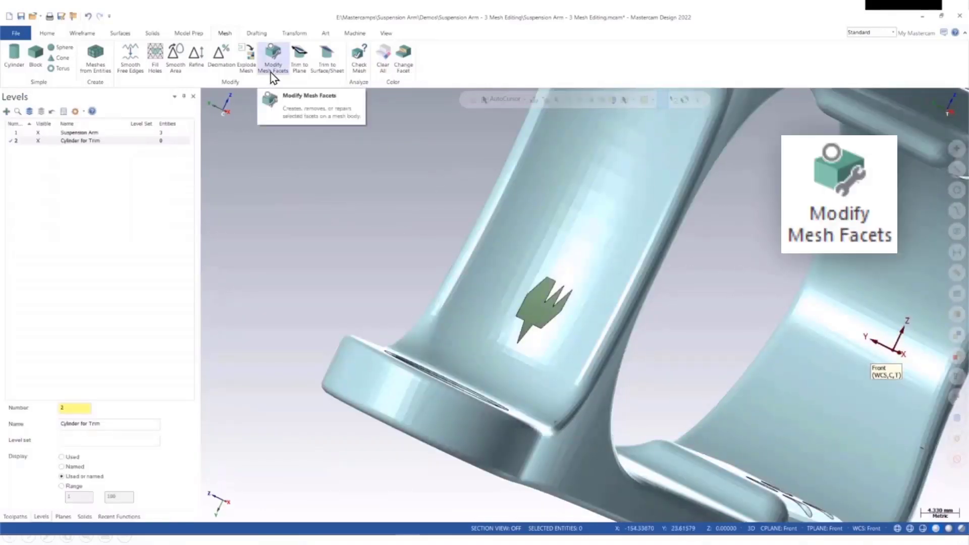
Step: Repair the damaged mesh facets with Modify Mesh Facets, brushing over the defect area and accepting the selection
left_click(271, 71)
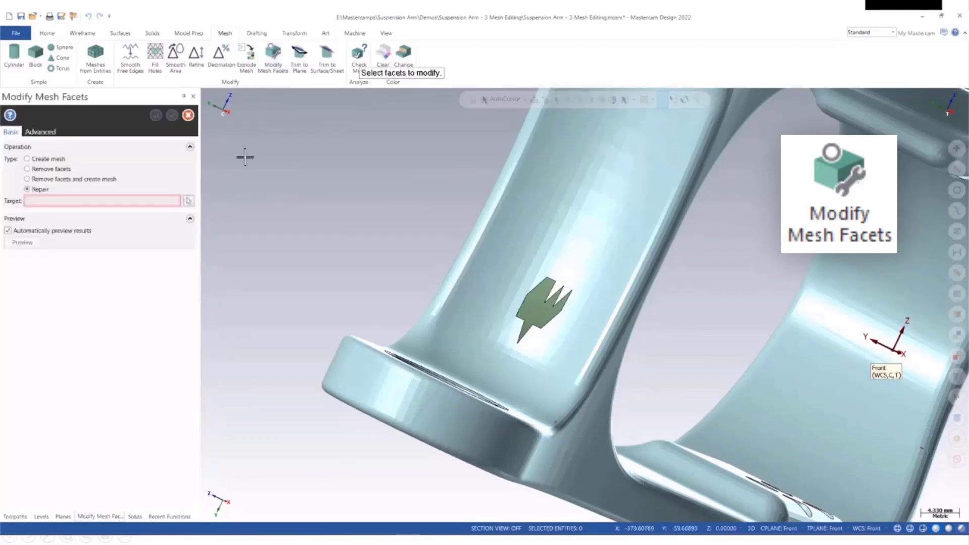
left_click(188, 201)
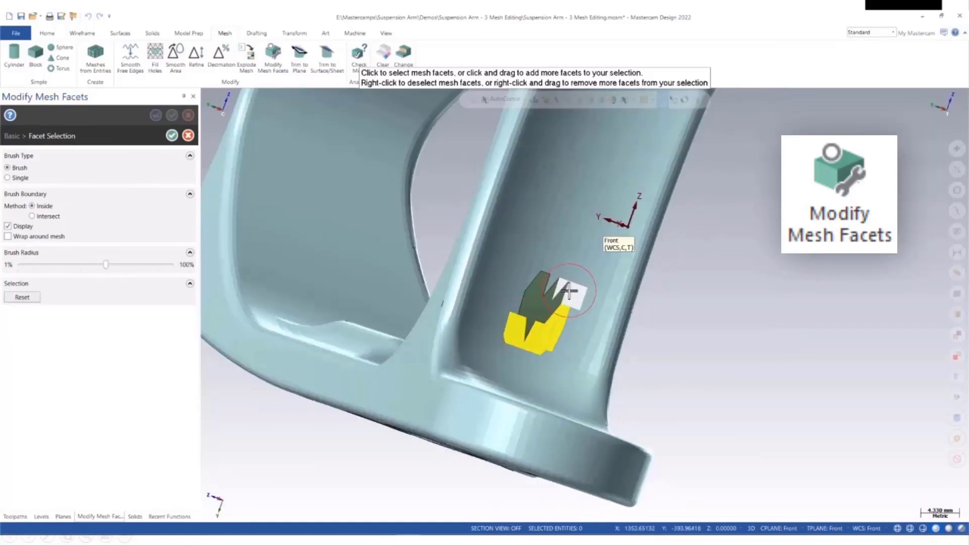
mouse_move(569, 292)
left_mouse_down()
mouse_move(546, 264)
mouse_move(520, 298)
mouse_move(536, 262)
mouse_move(550, 263)
left_mouse_up()
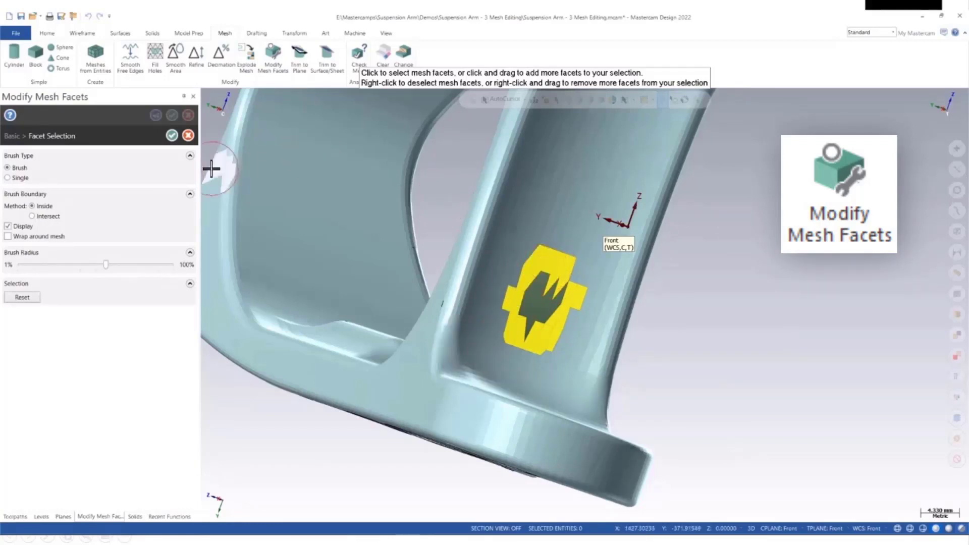
left_click(172, 136)
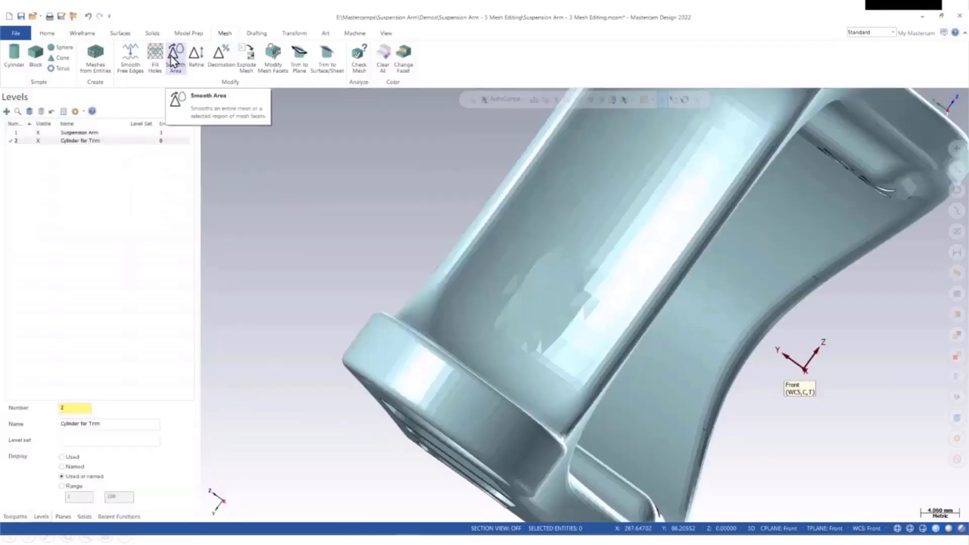
Step: Smooth the brushed area of the mesh with Smooth Area using the Minimize area method and preview the result
left_click(176, 57)
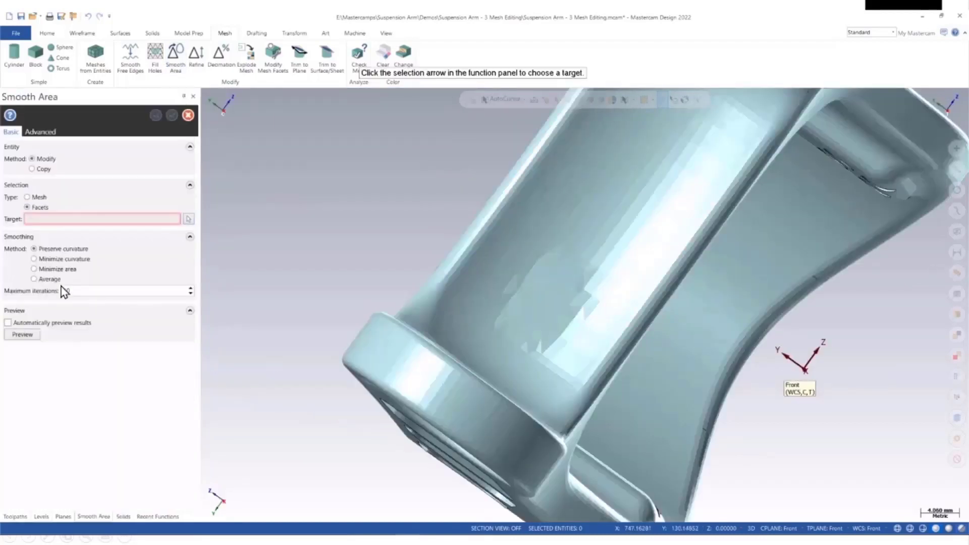
left_click(188, 219)
mouse_move(536, 287)
left_mouse_down()
mouse_move(555, 255)
mouse_move(510, 298)
mouse_move(528, 323)
mouse_move(571, 312)
mouse_move(591, 277)
mouse_move(572, 262)
left_mouse_up()
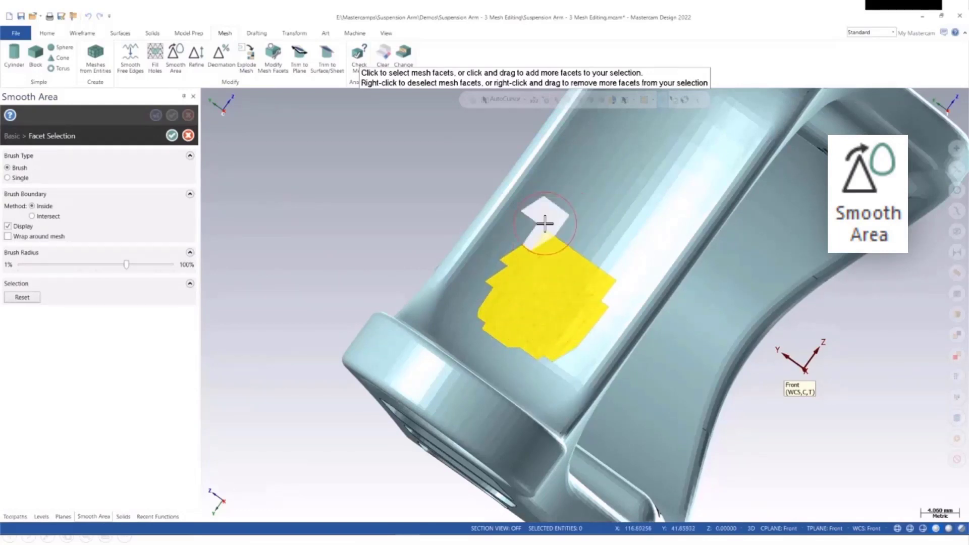
mouse_move(544, 216)
right_mouse_down()
mouse_move(485, 301)
mouse_move(487, 334)
mouse_move(544, 363)
mouse_move(612, 303)
right_mouse_up()
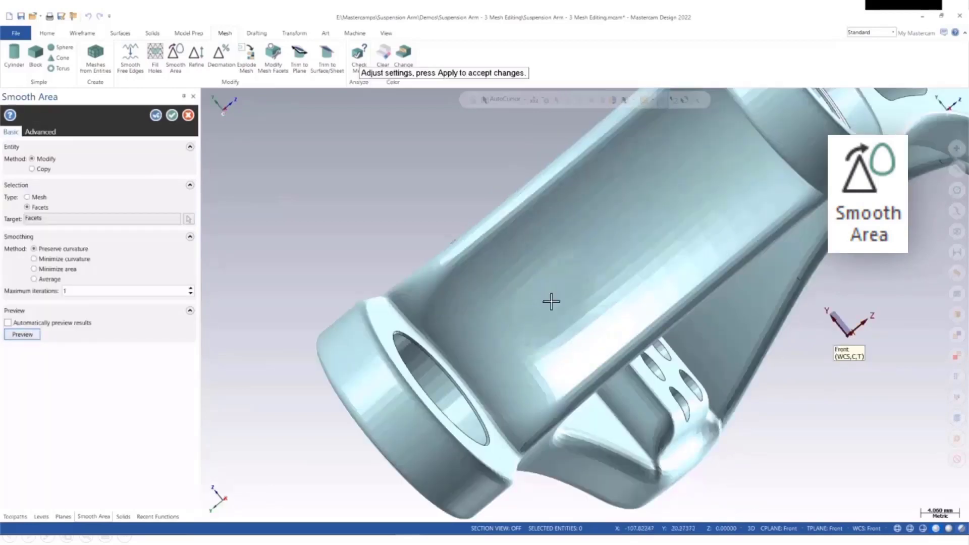
left_click(34, 269)
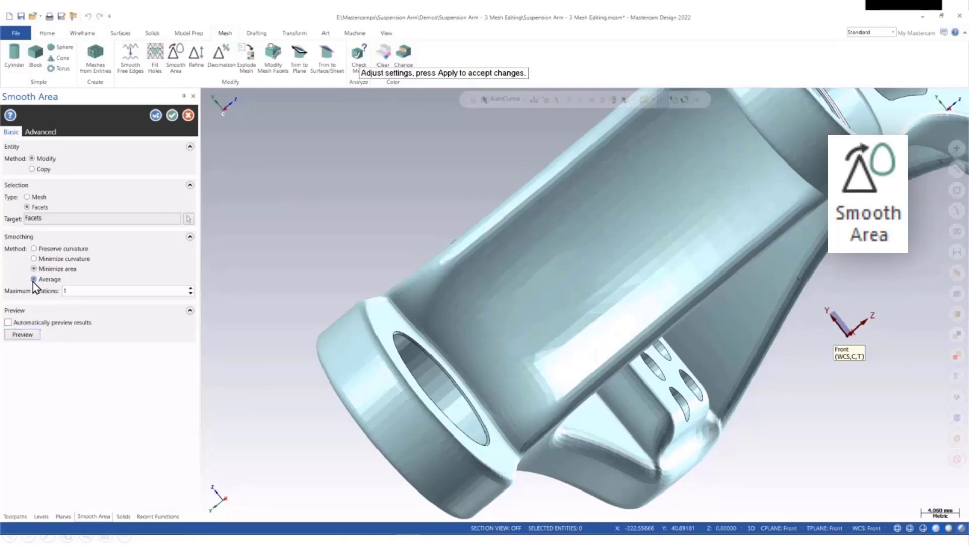
left_click(31, 332)
middle_click_drag(563, 352, 577, 304)
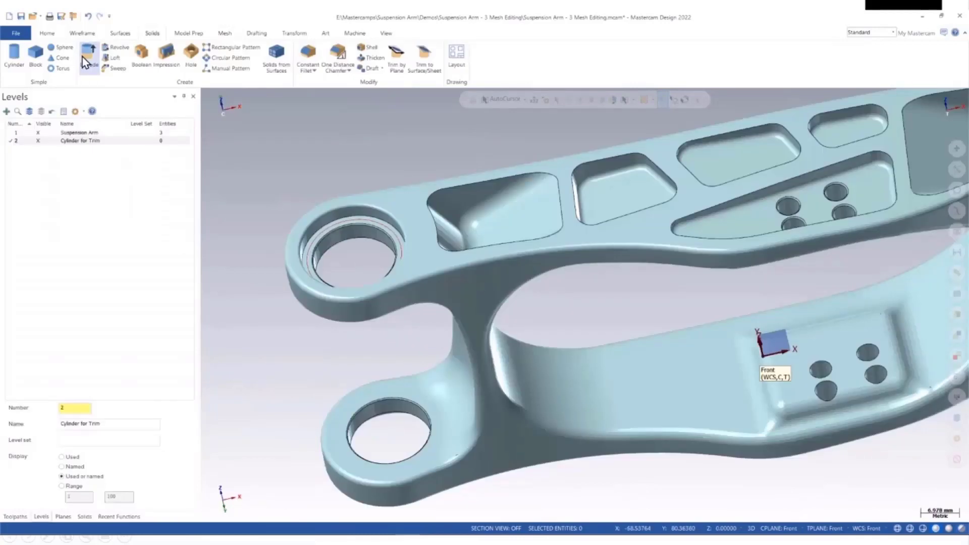
Step: Extrude a solid cylinder from the hole's edge chain, 10.0 in both directions
left_click(331, 225)
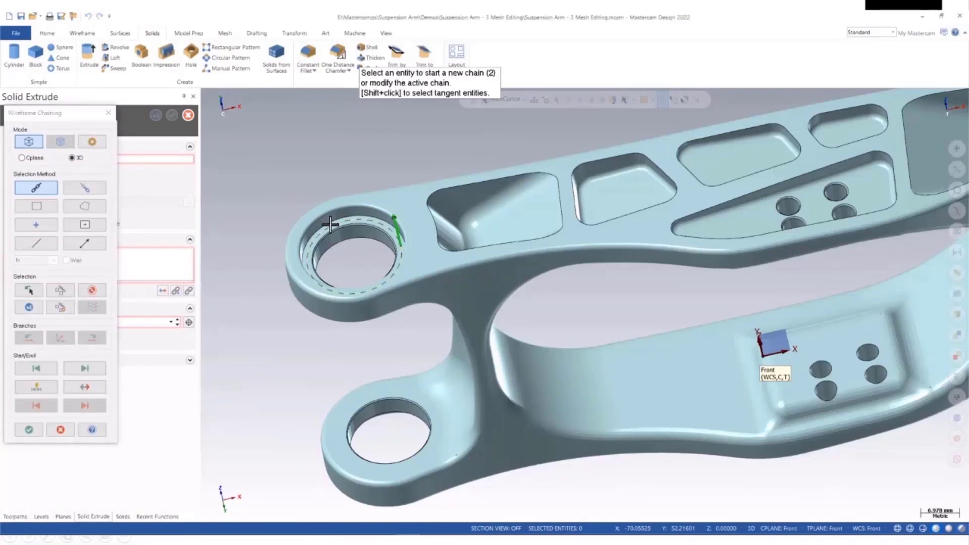
left_click(30, 431)
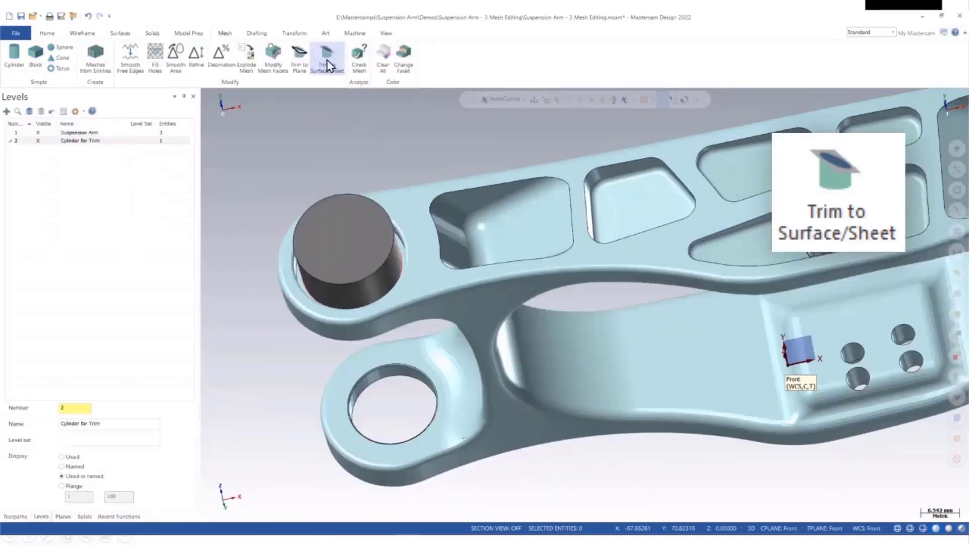
Step: Trim the mesh to the extruded cylinder using Trim to Surface/Sheet with Create cap on
left_click(327, 57)
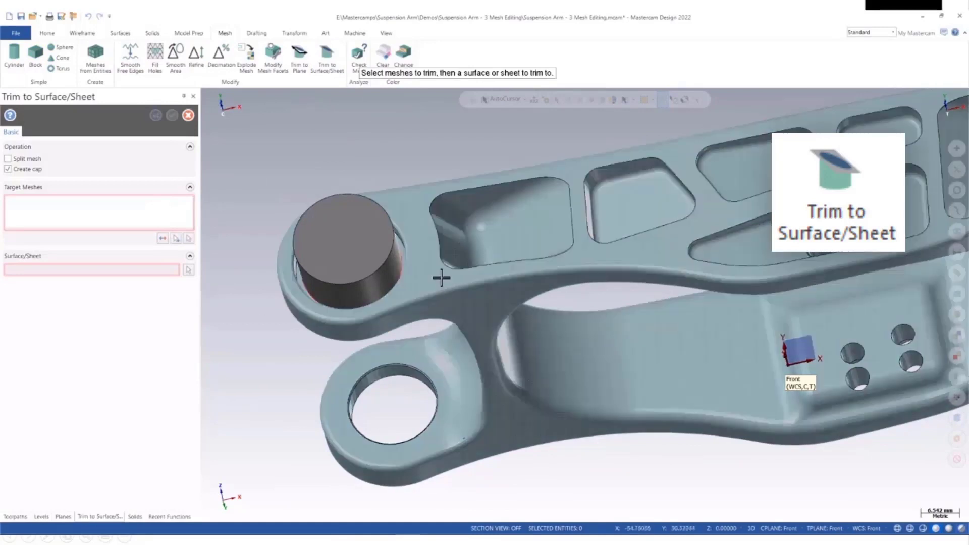
left_click(444, 274)
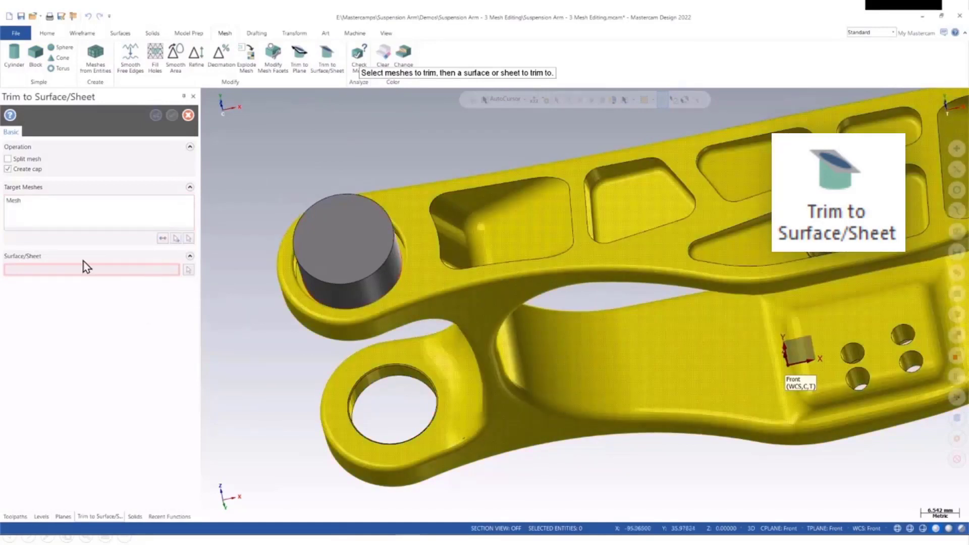
left_click(333, 257)
key("Return")
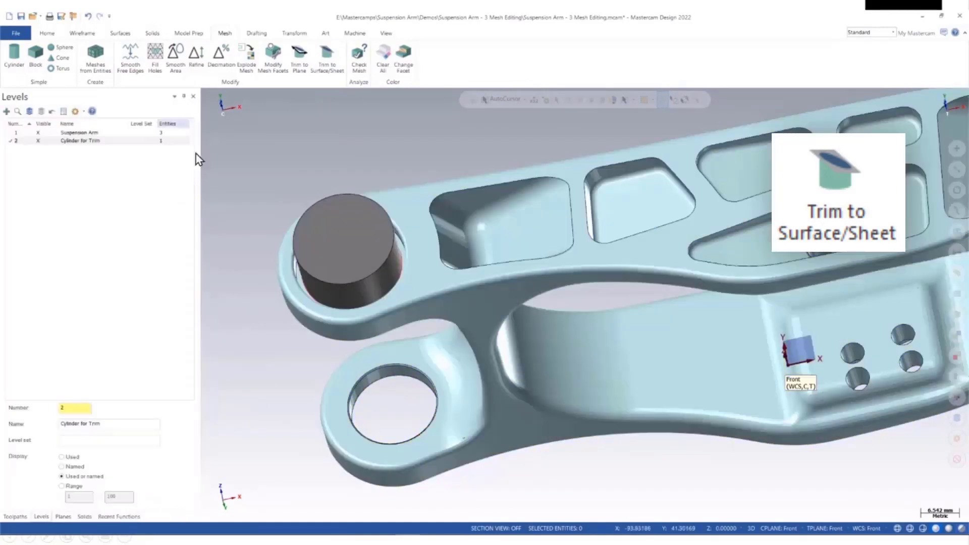
Step: Hide the Cylinder for Trim level and inspect the trimmed hole
left_click(39, 141)
middle_click_drag(333, 315, 264, 326)
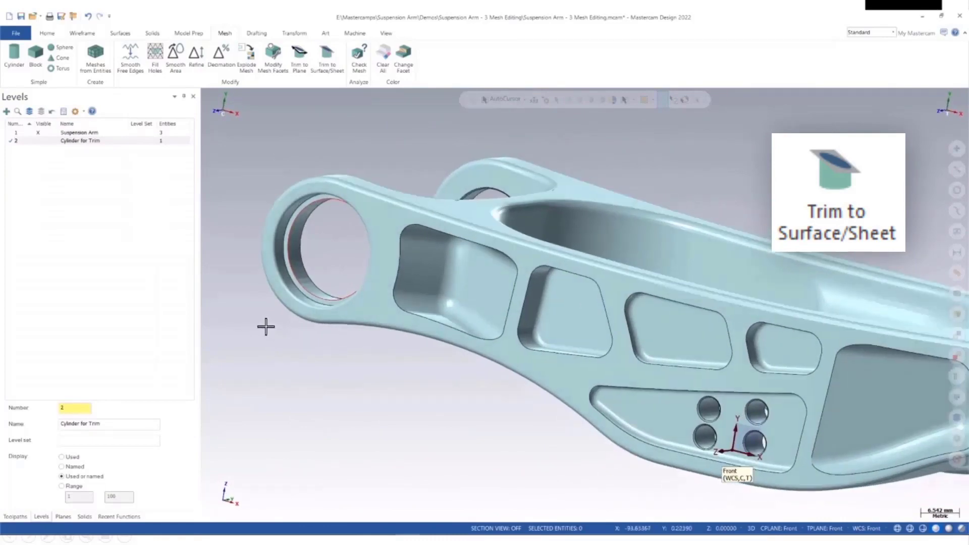
middle_click_drag(426, 412, 411, 331)
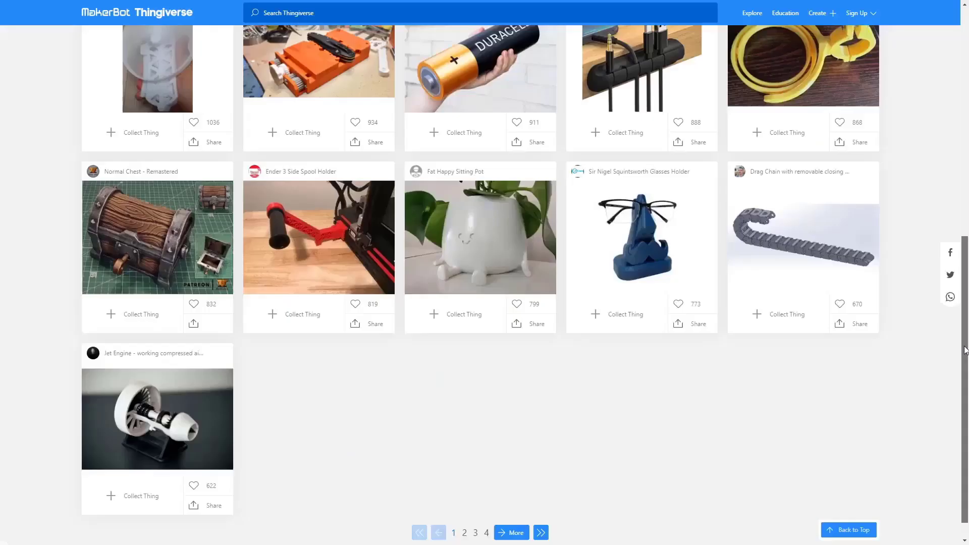
Step: Browse Thingiverse and open the Velux Aircon Exhaust Adapter model
scroll(965, 317, "up", 1)
scroll(966, 317, "up", 7)
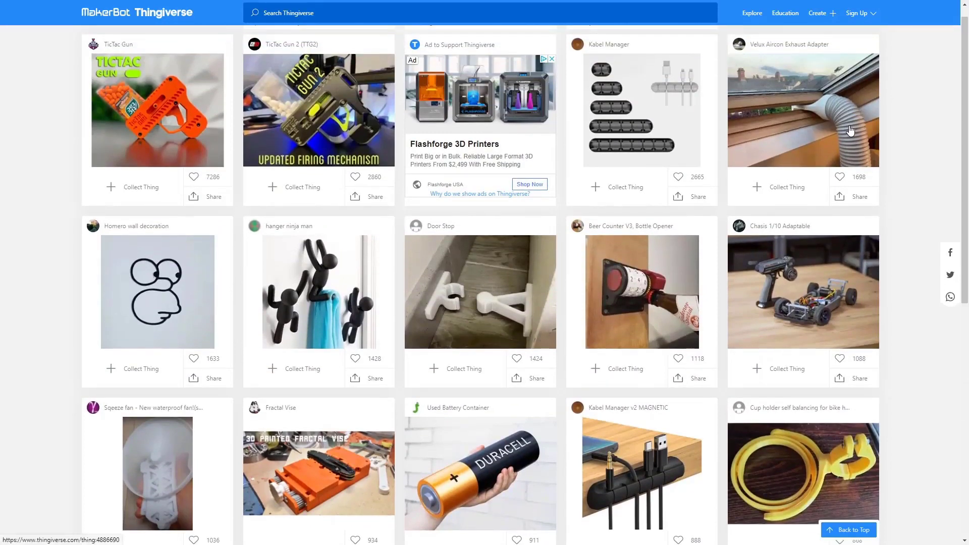
left_click(851, 131)
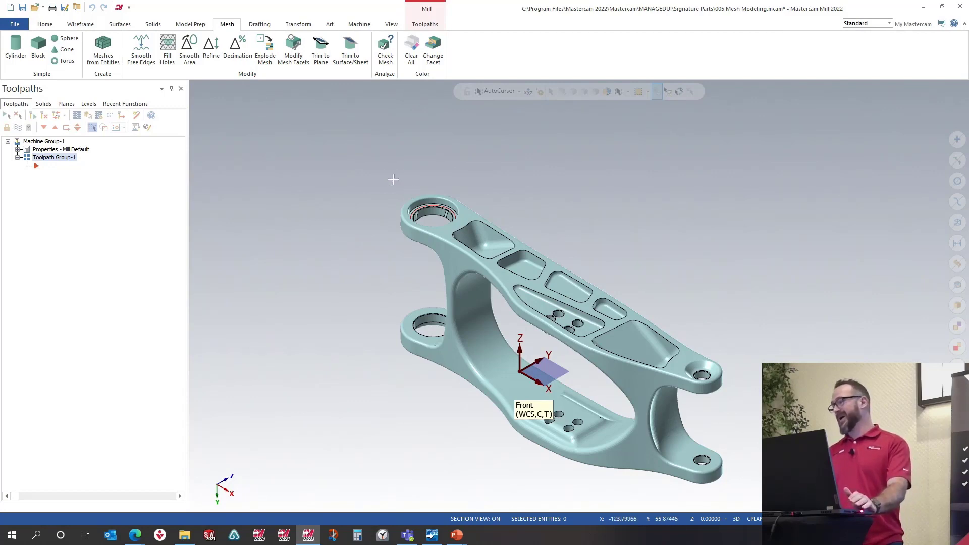
Step: Explode the mesh part into separate bodies with the Modify method and preview the result
middle_click_drag(394, 180, 528, 221)
scroll(449, 321, "up", 4)
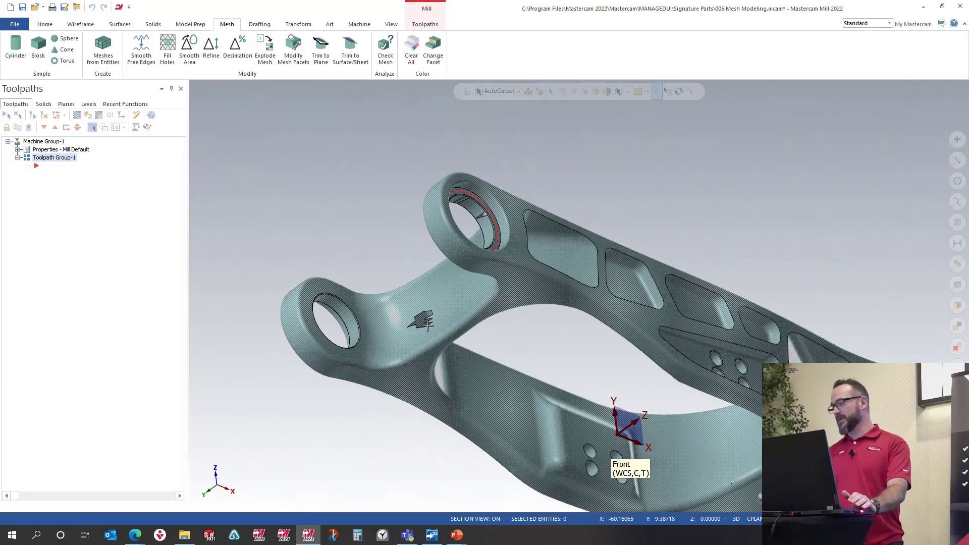
middle_click_drag(444, 318, 461, 378)
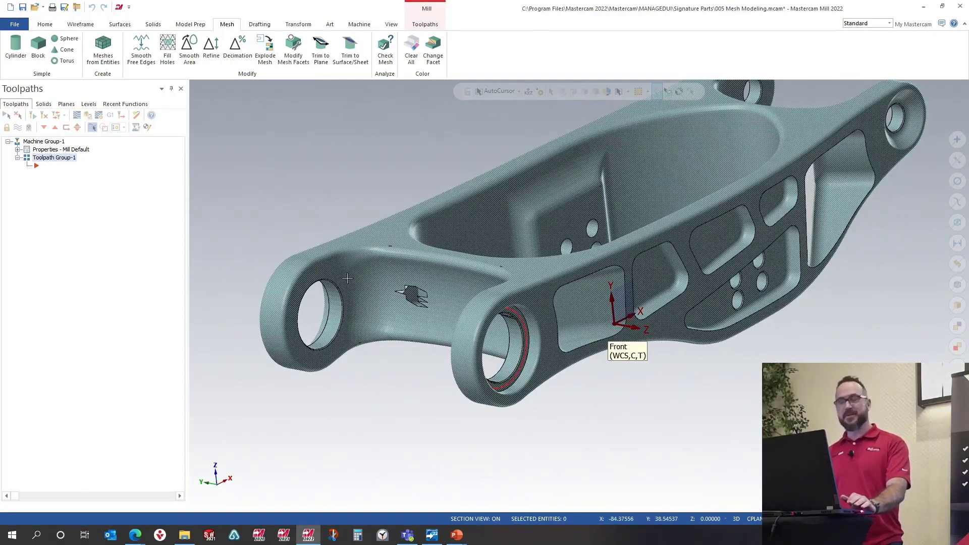
middle_click_drag(348, 279, 440, 277)
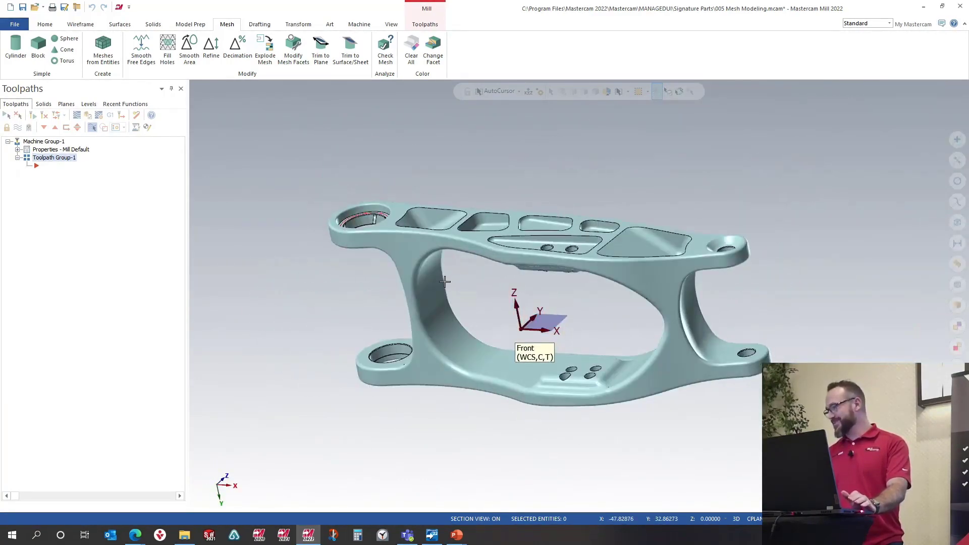
left_click(266, 55)
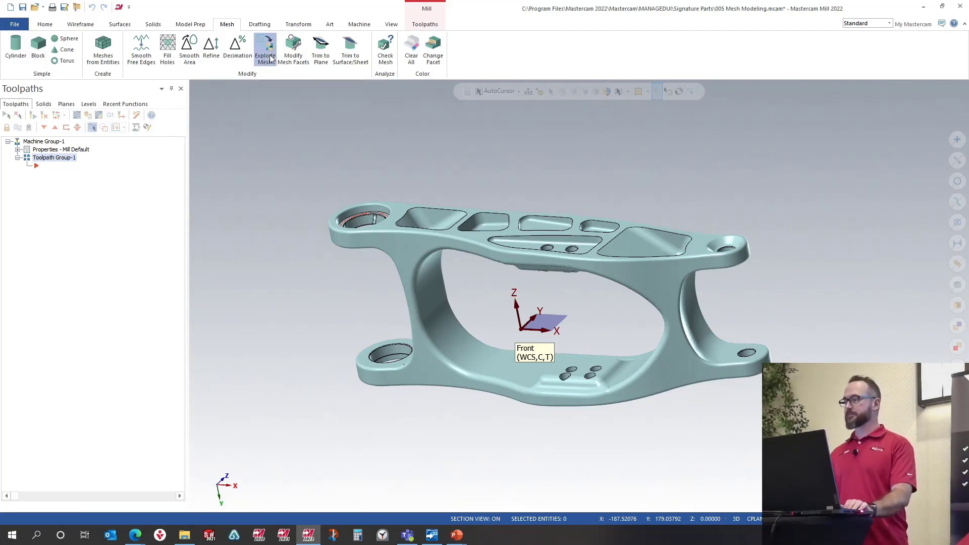
left_click(418, 247)
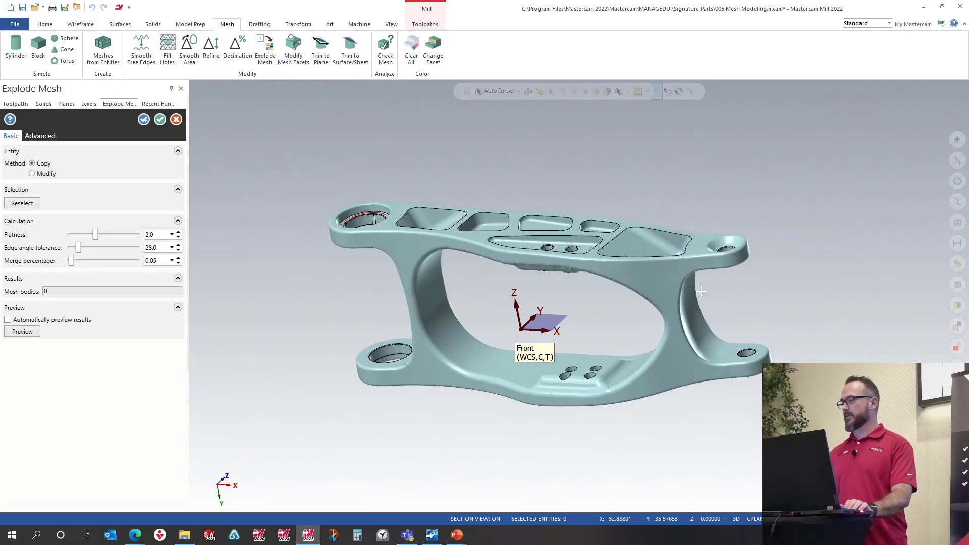
left_click(49, 174)
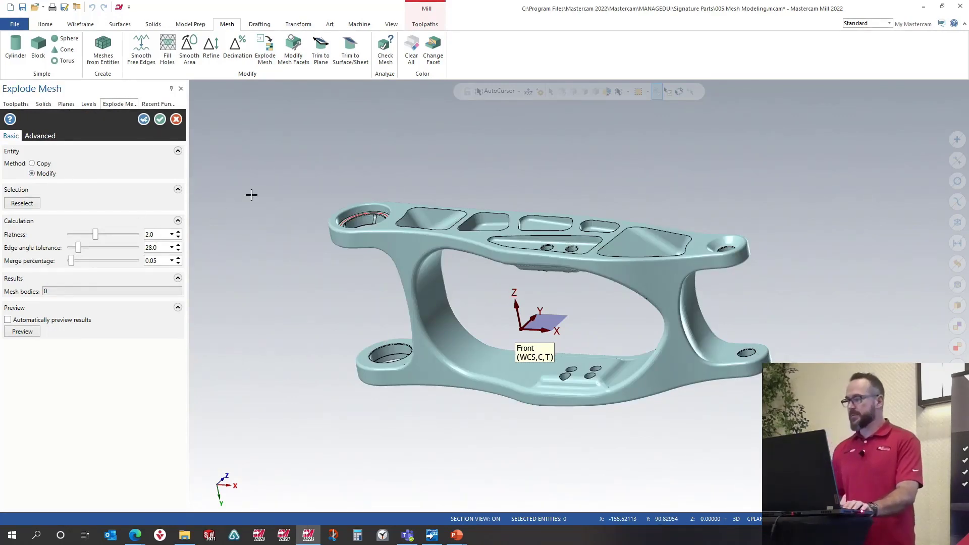
left_click(12, 330)
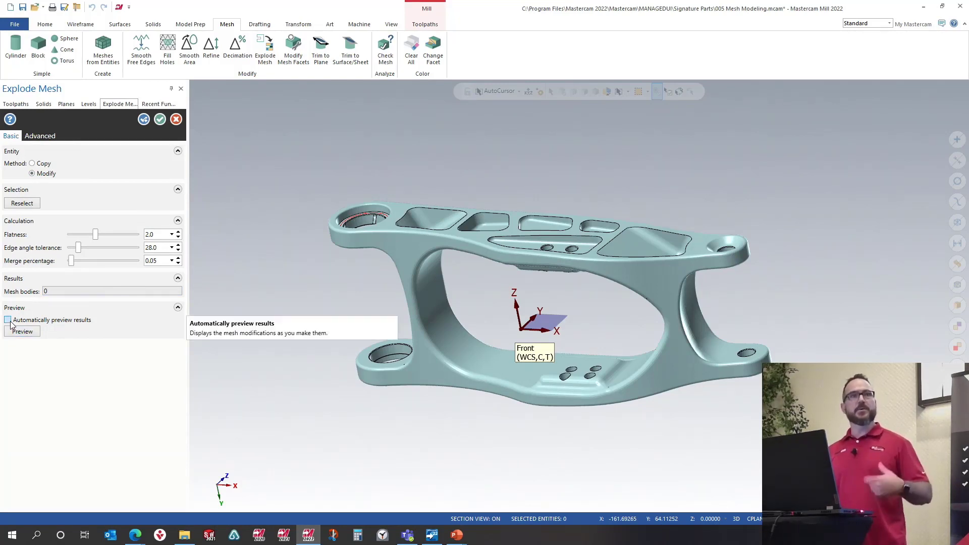
left_click(21, 336)
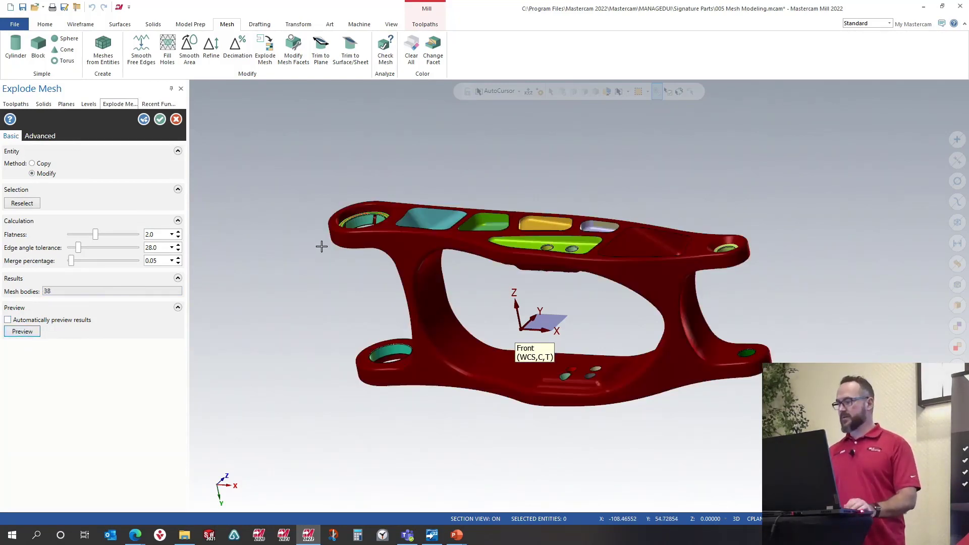
middle_click_drag(322, 246, 305, 292)
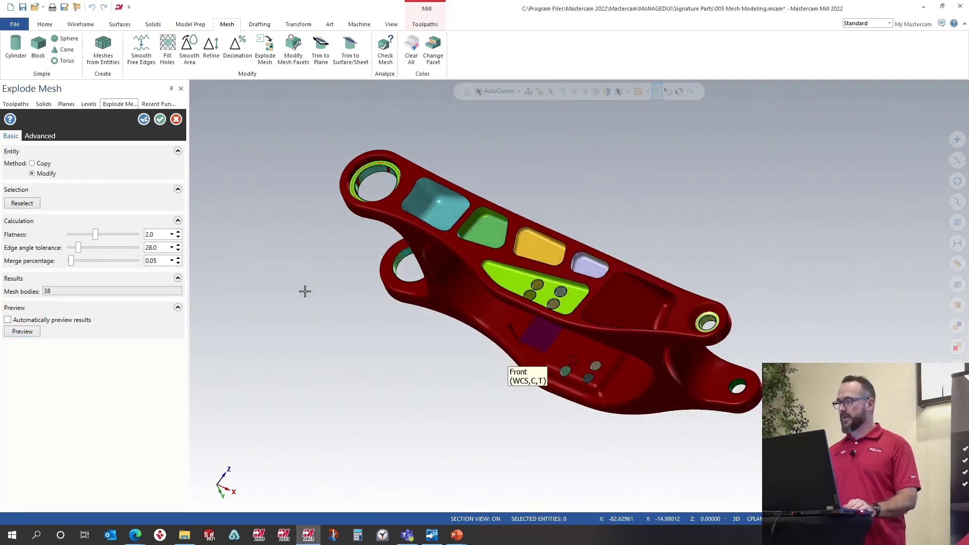
left_click(42, 295)
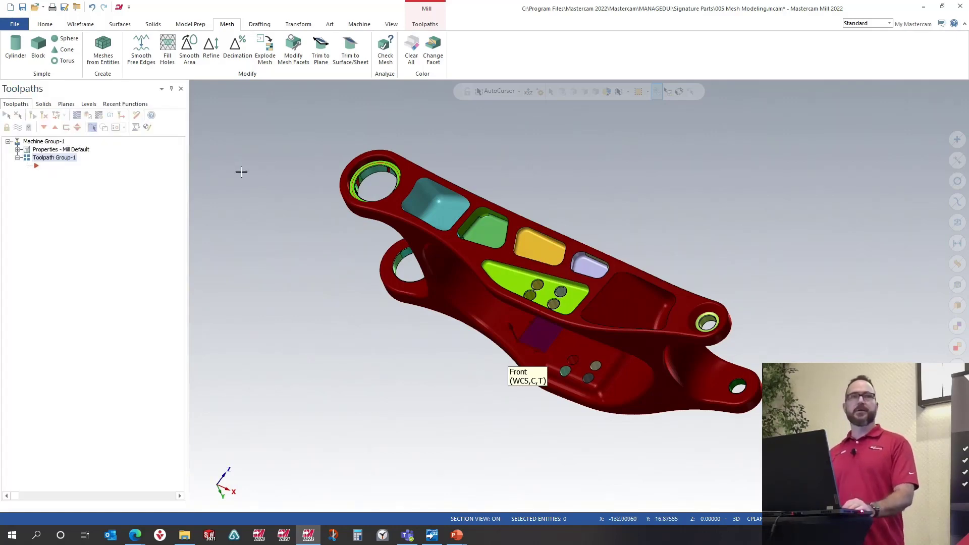
Step: Create a stock model from the blue pocket mesh using the Model shape option with Stock plane turned off, and inspect the result
scroll(476, 303, "down", 3)
scroll(483, 227, "up", 6)
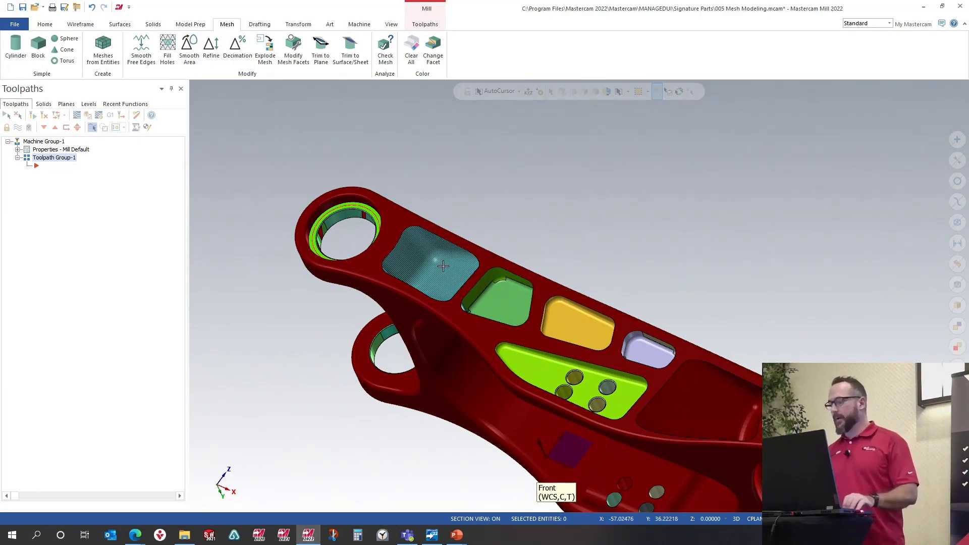
scroll(482, 266, "up", 3)
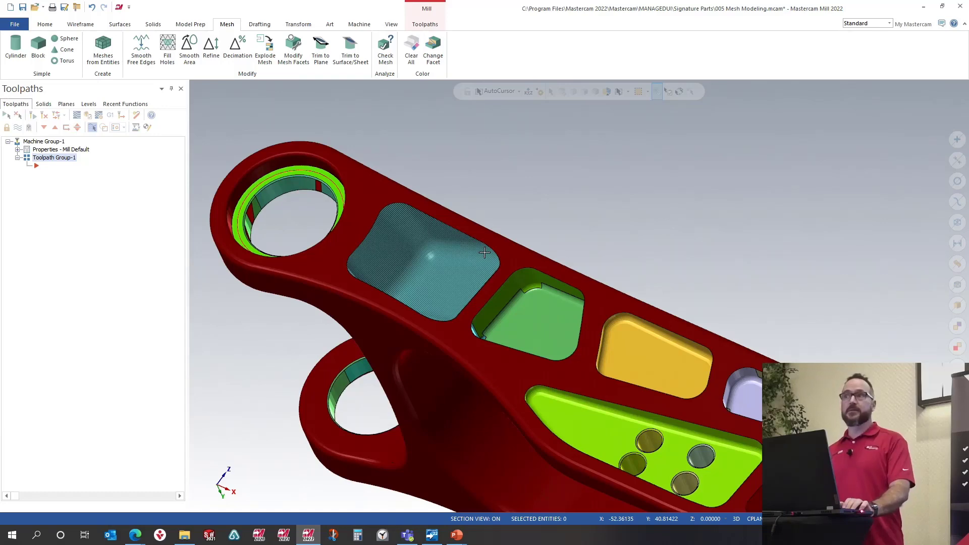
scroll(515, 245, "down", 2)
scroll(515, 246, "down", 1)
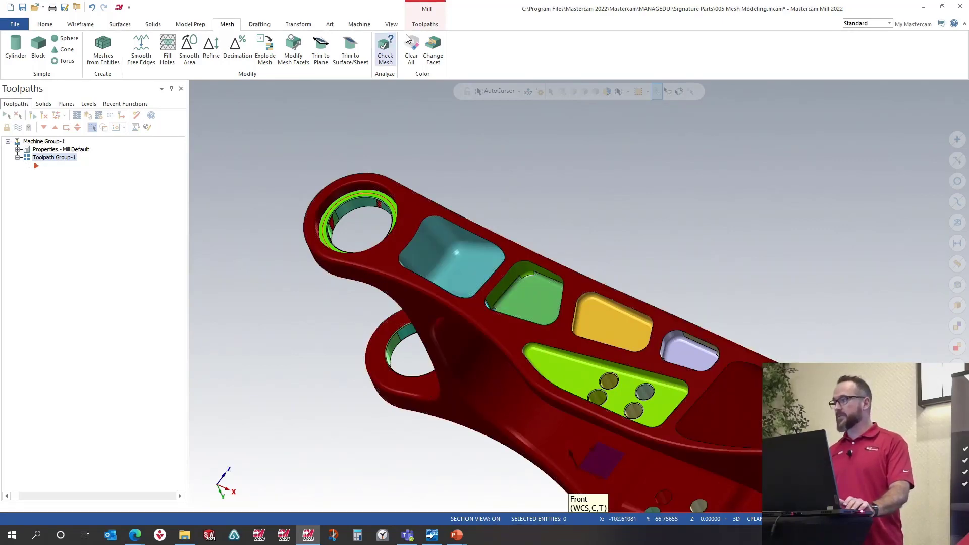
left_click(425, 24)
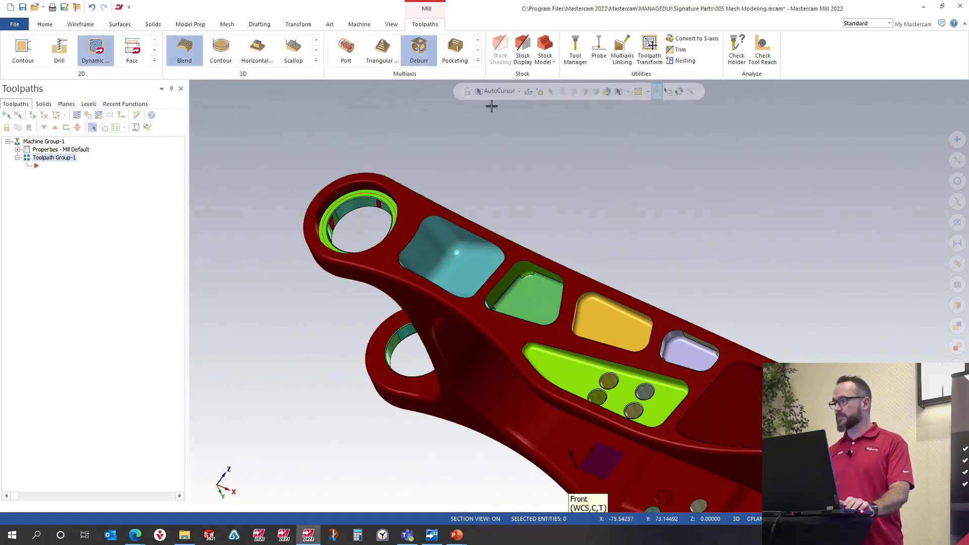
left_click(547, 45)
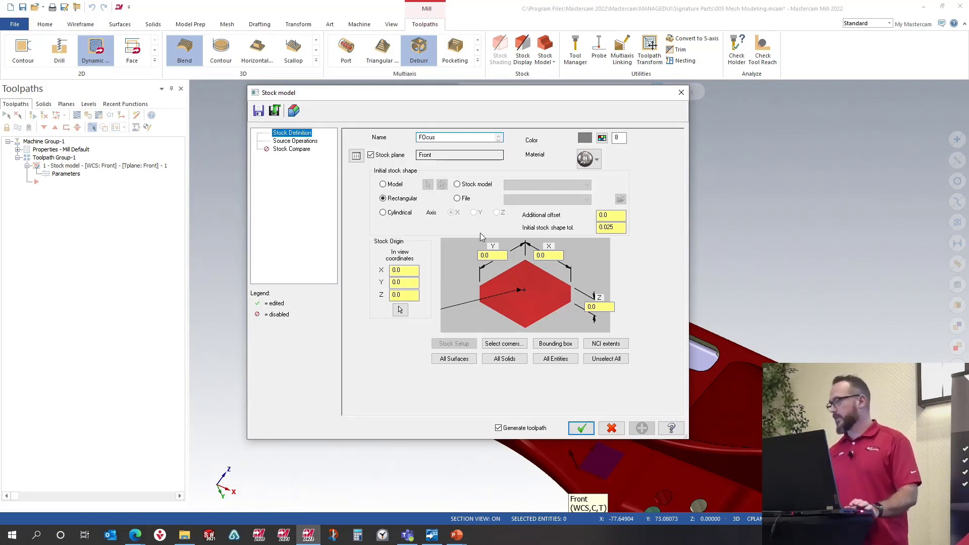
left_click(371, 155)
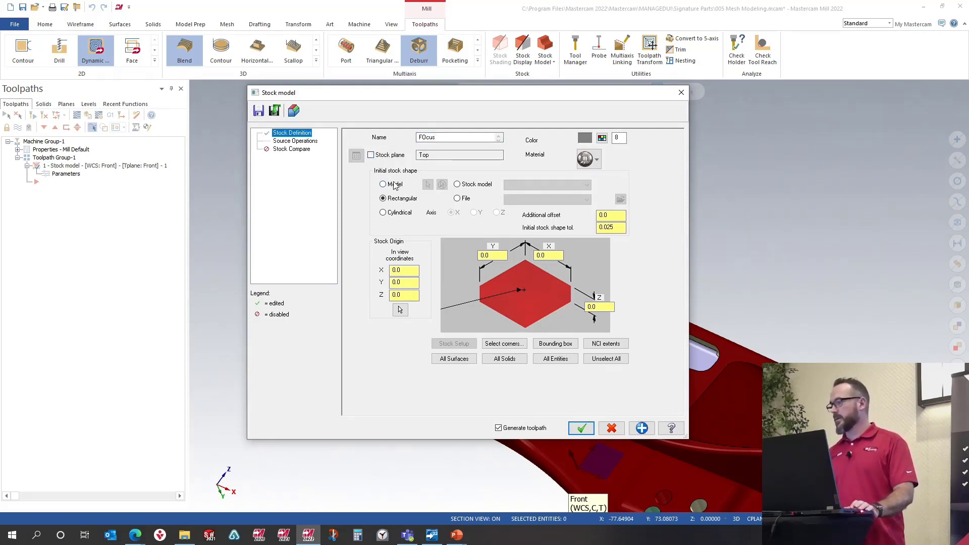
left_click(383, 184)
left_click(428, 184)
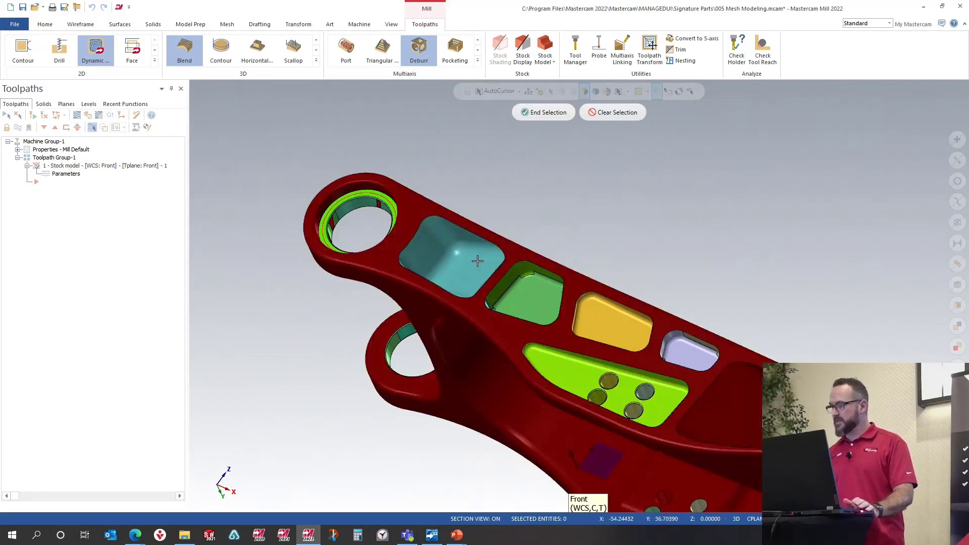
left_click(478, 261)
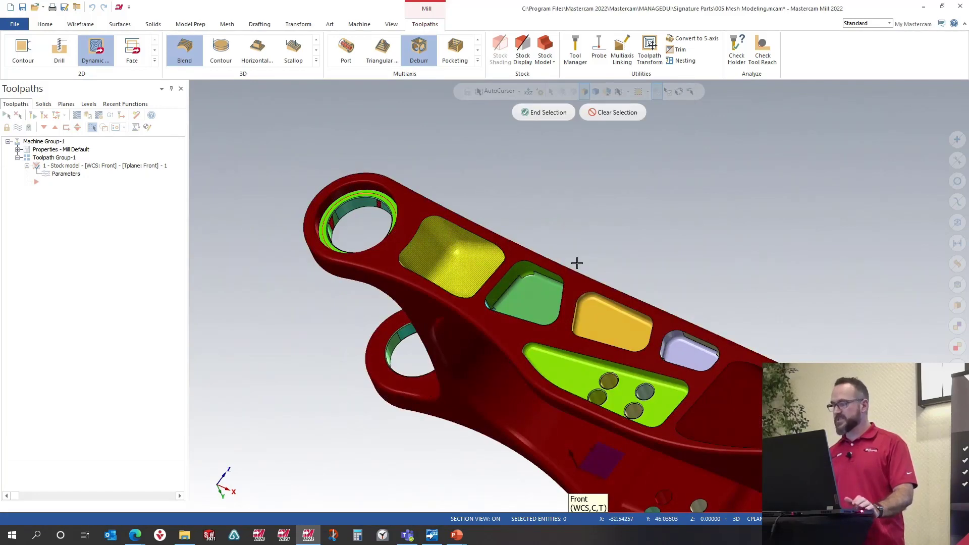
left_click(547, 113)
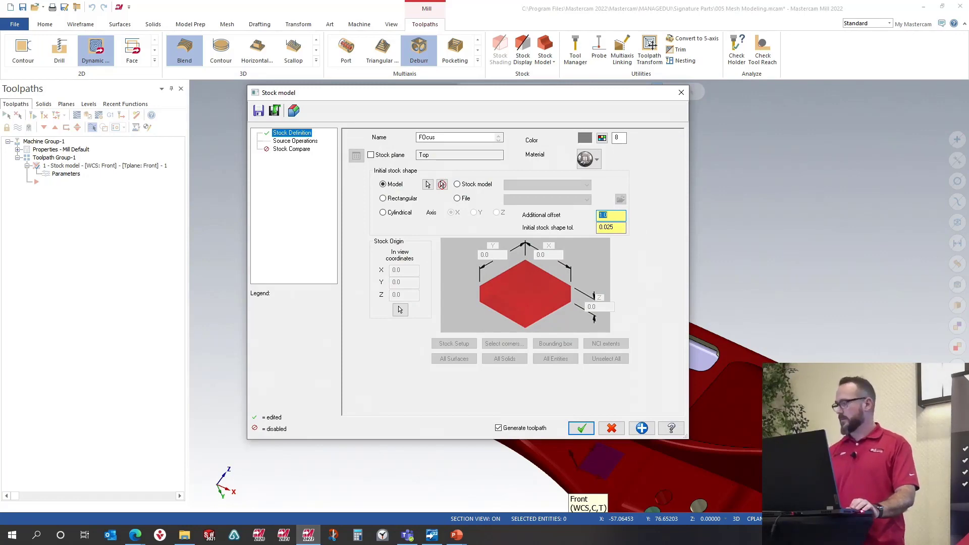
left_click(582, 429)
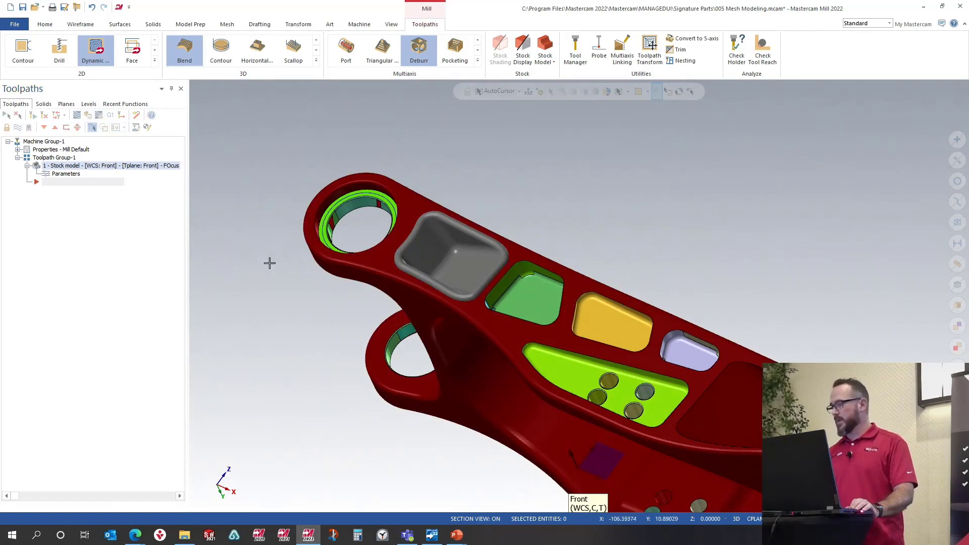
scroll(479, 266, "up", 1)
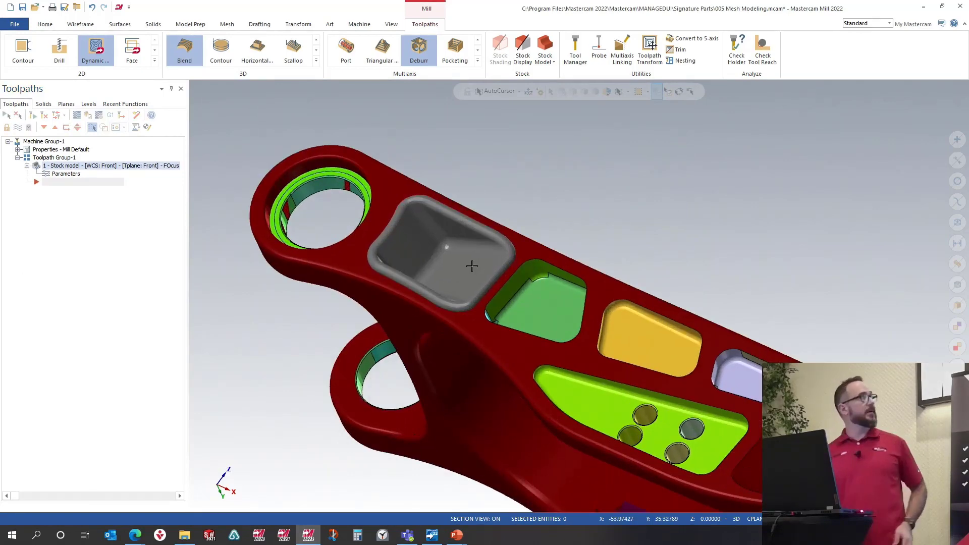
middle_click_drag(466, 254, 480, 243)
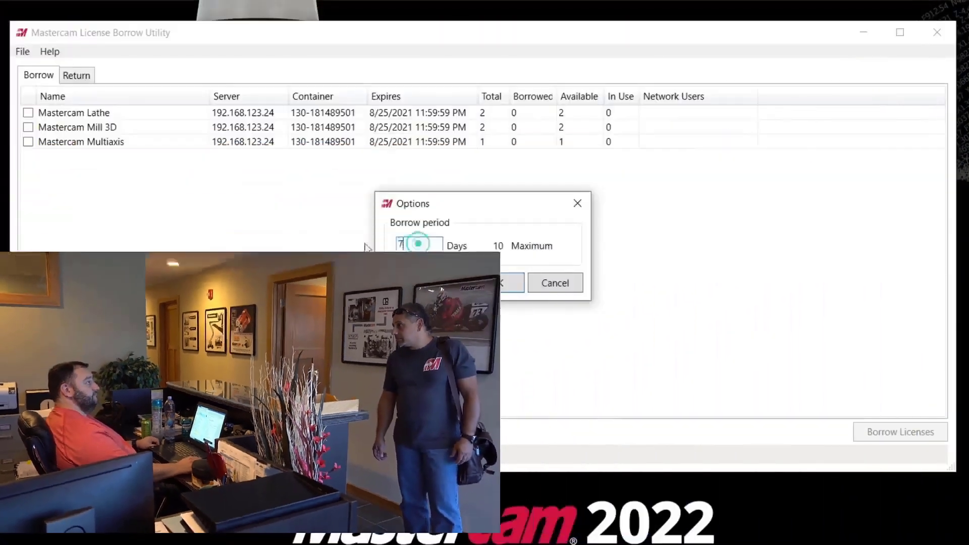
Step: In the Mastercam License Borrow Utility, set the borrow period to 5 days and borrow the Lathe and Mill 3D licenses
type("5")
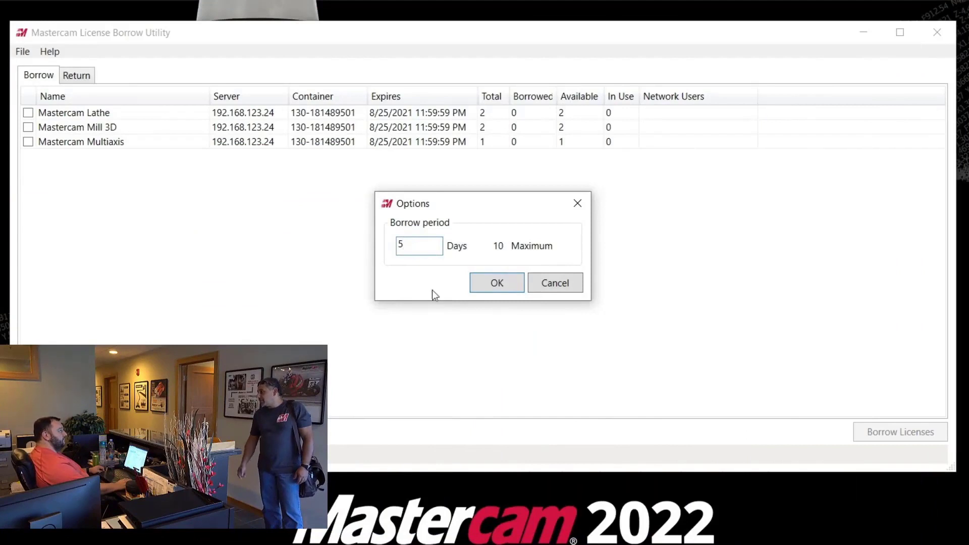
left_click(493, 281)
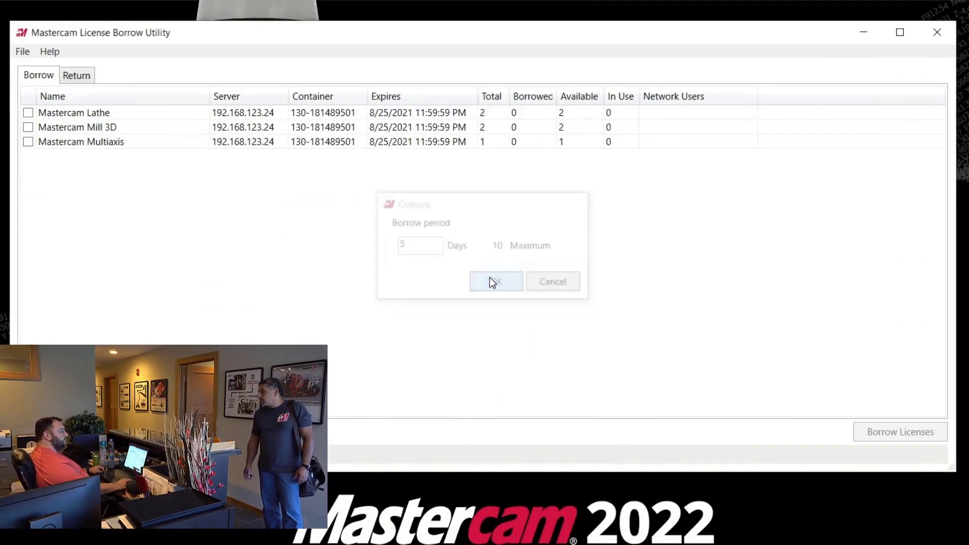
left_click(28, 113)
left_click(28, 128)
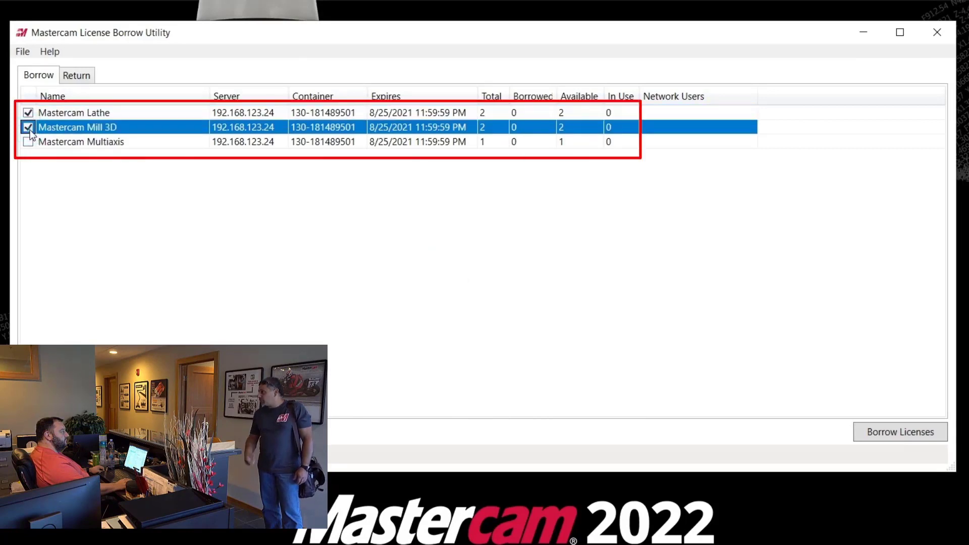
left_click(896, 439)
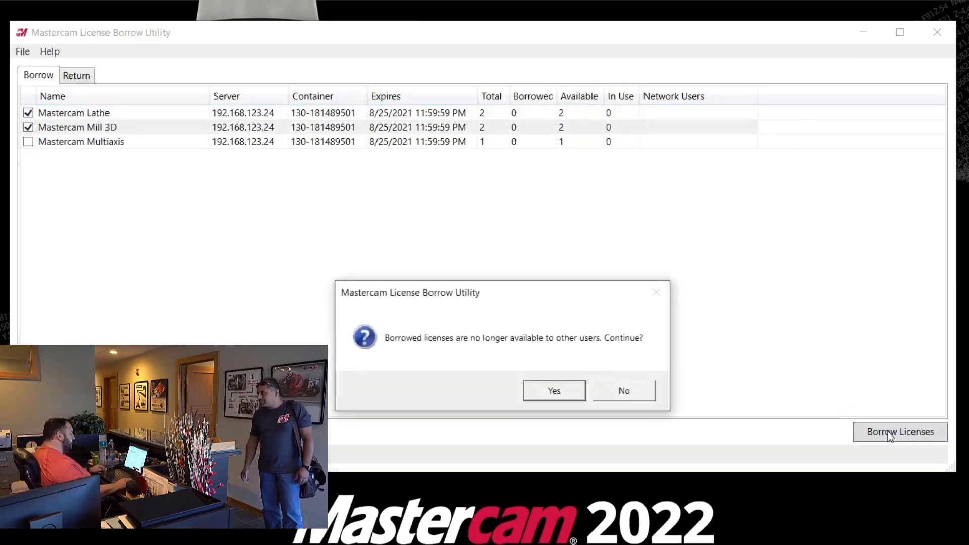
left_click(554, 392)
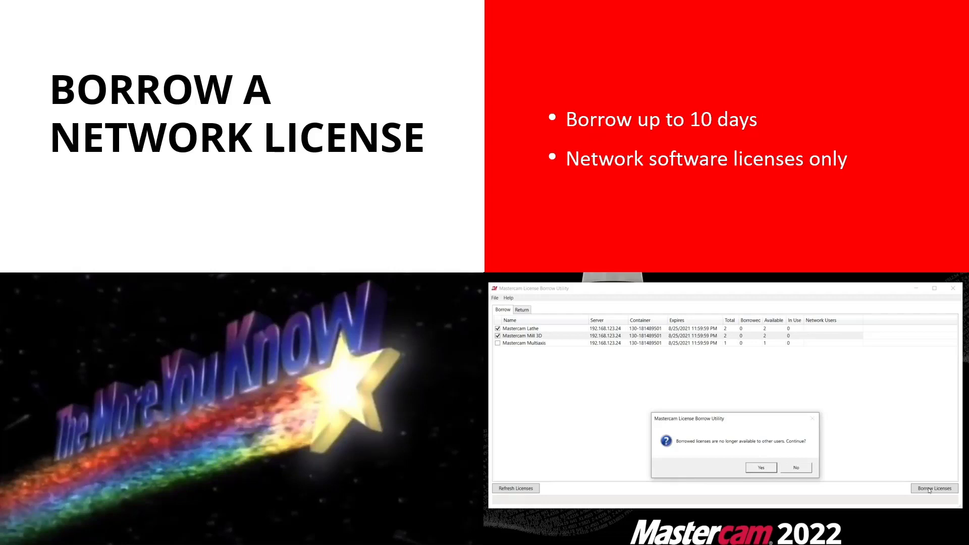
left_click(423, 266)
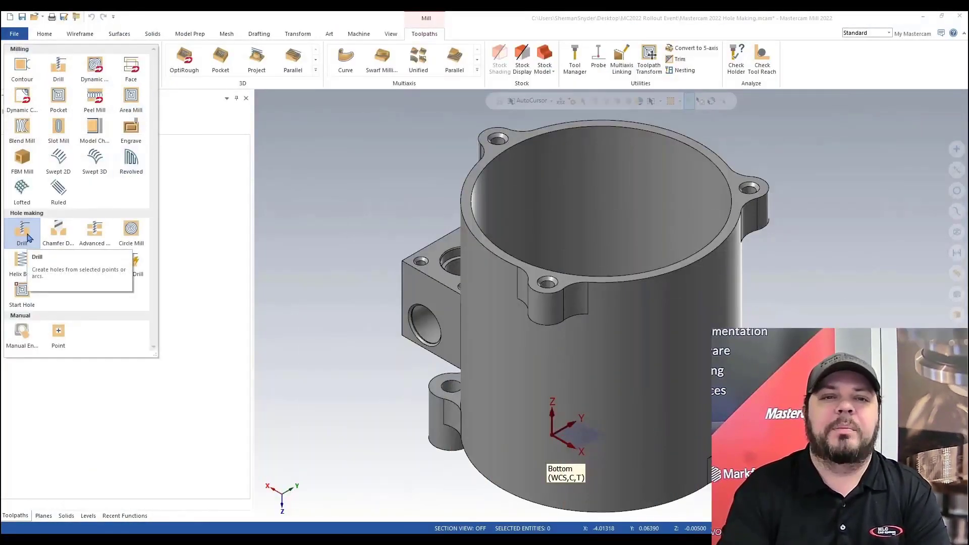
Step: Start a Drill toolpath and select the matching 0.136 solid hole features on the part
left_click(28, 237)
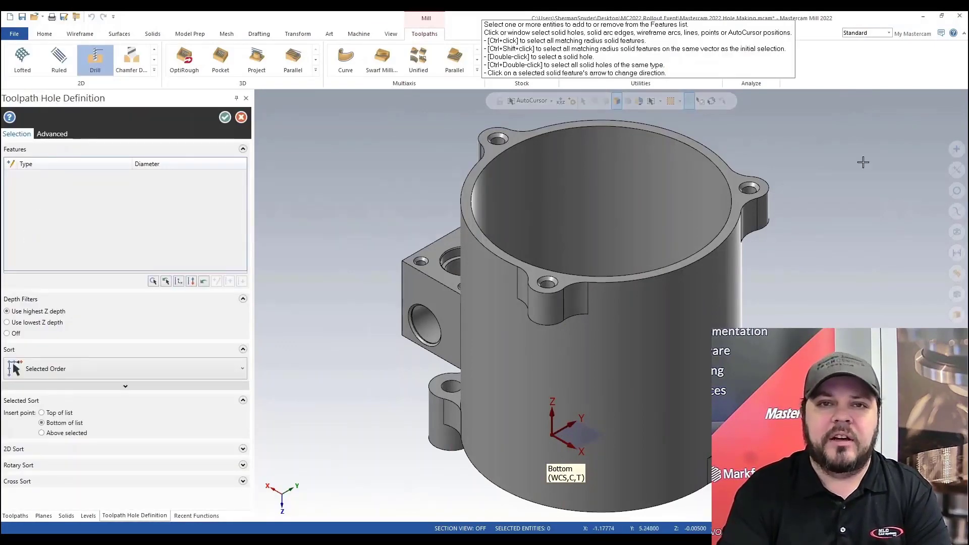
left_click(547, 287, "ctrl")
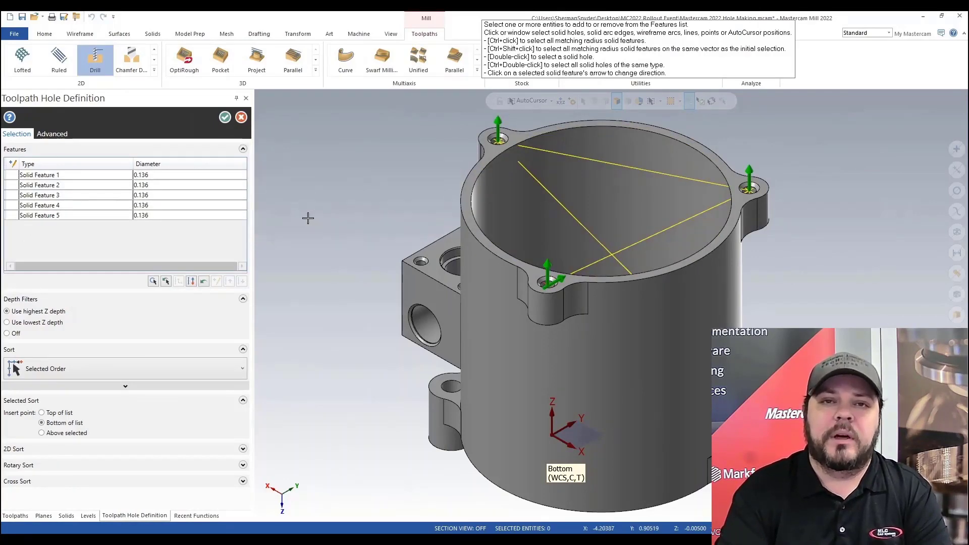
middle_click_drag(316, 282, 473, 229)
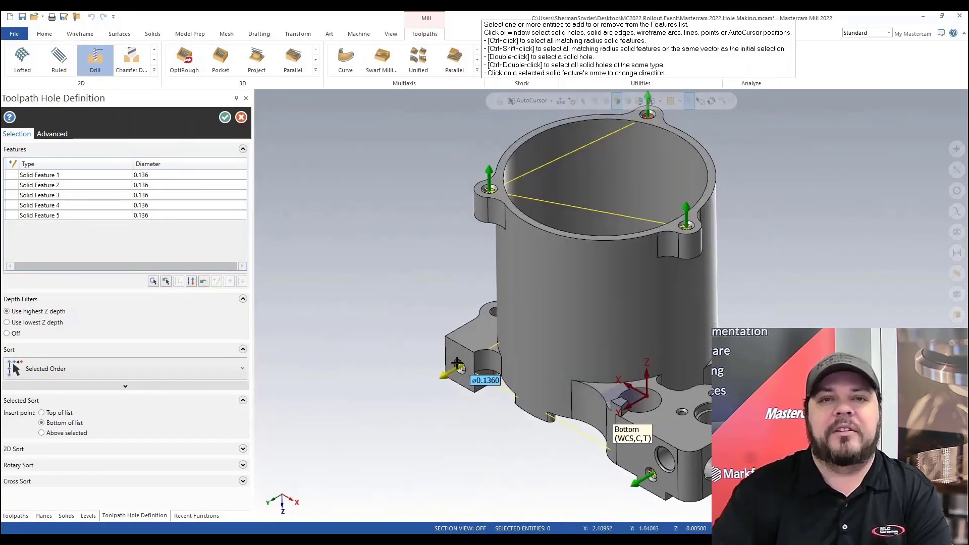
scroll(413, 331, "down", 2)
scroll(786, 494, "up", 3)
scroll(677, 393, "up", 5)
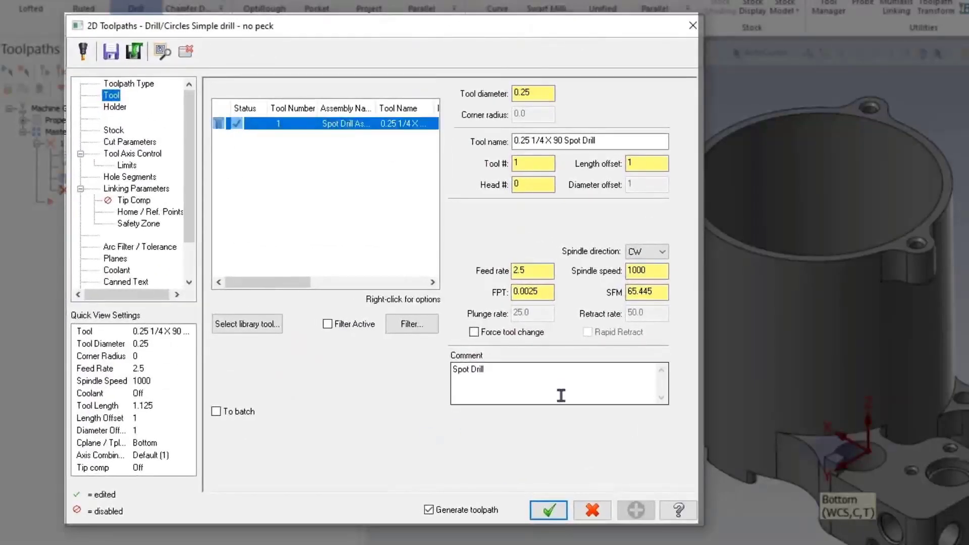
Step: Set the drill's tool axis output format to 5 axis and open collision checking from the linking parameters
left_click(397, 109)
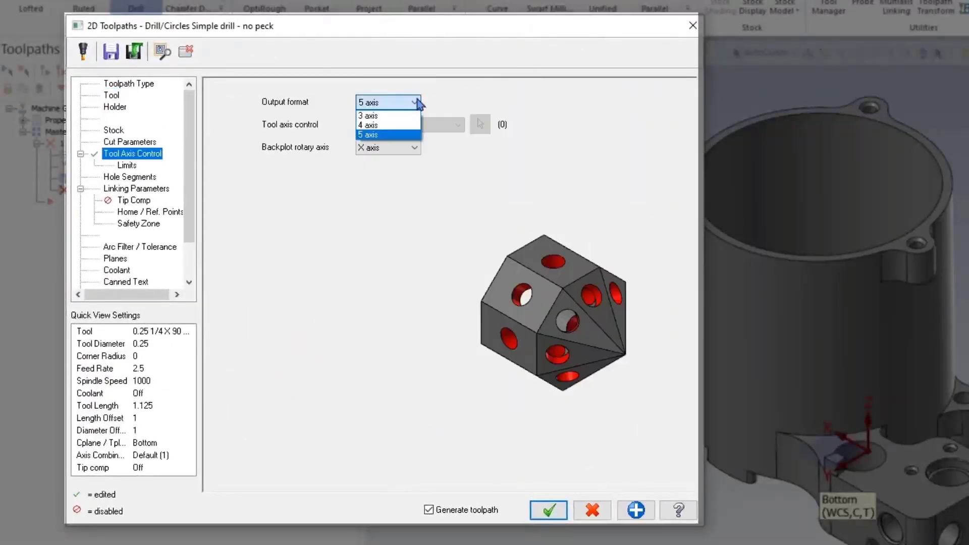
left_click(386, 135)
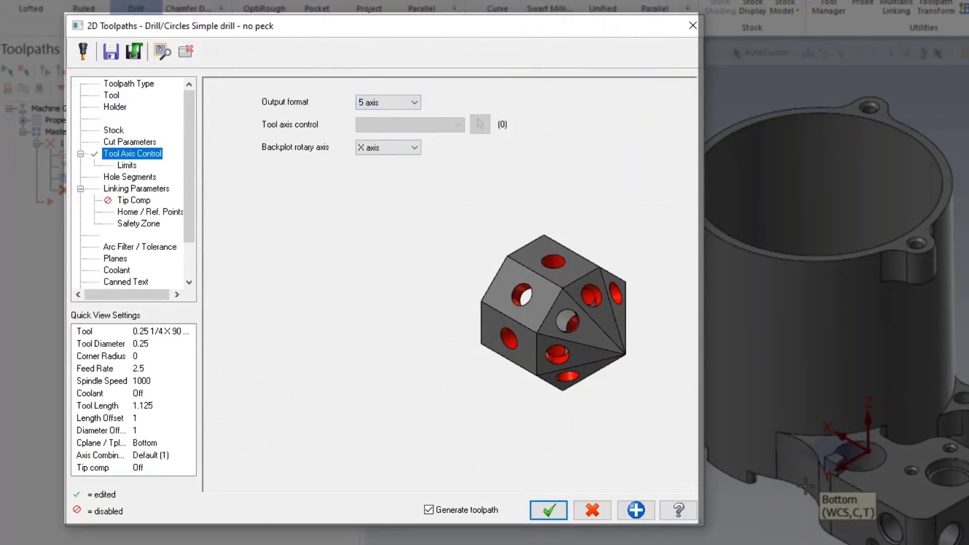
left_click(136, 189)
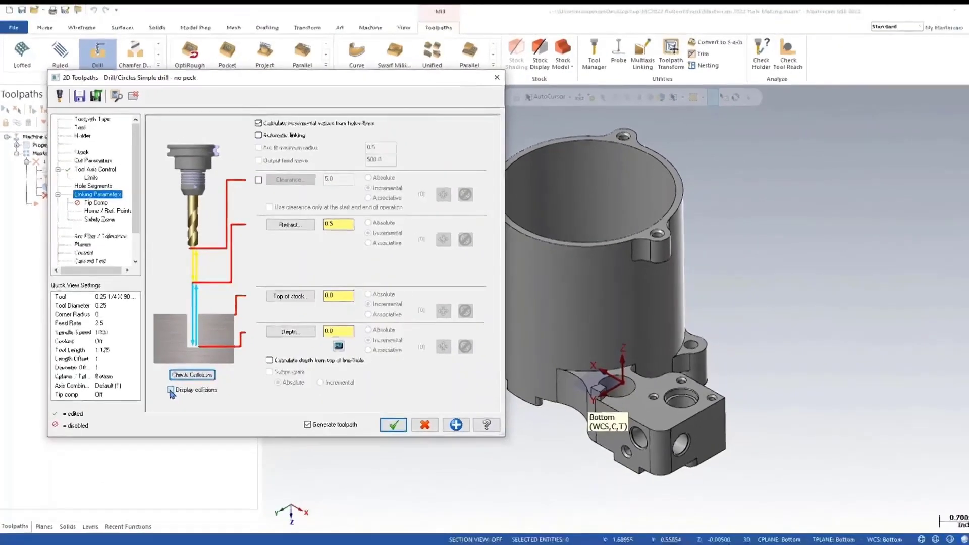
left_click(283, 462)
left_click(186, 371)
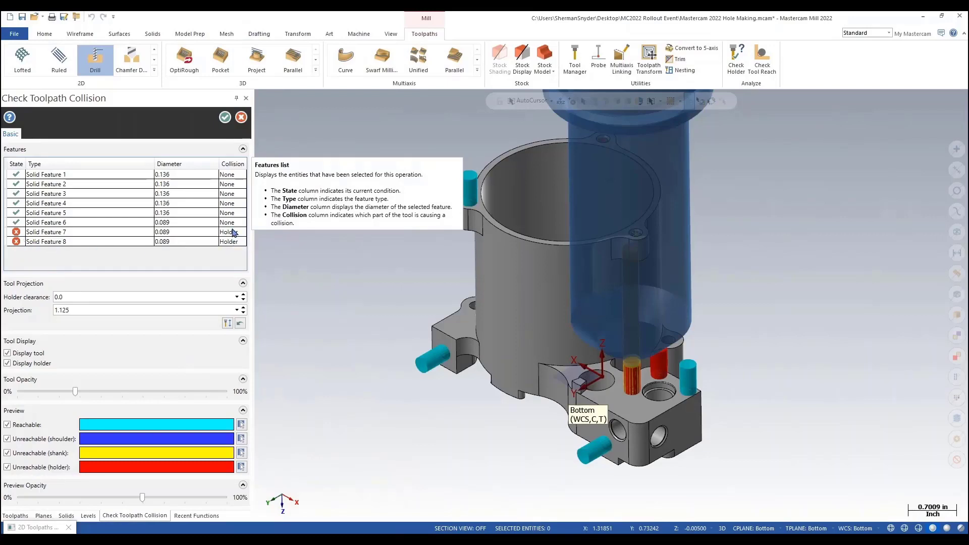
Step: Turn off the Reachable preview and set the tool projection to 1.375 using the ruler on the tool
left_click(8, 425)
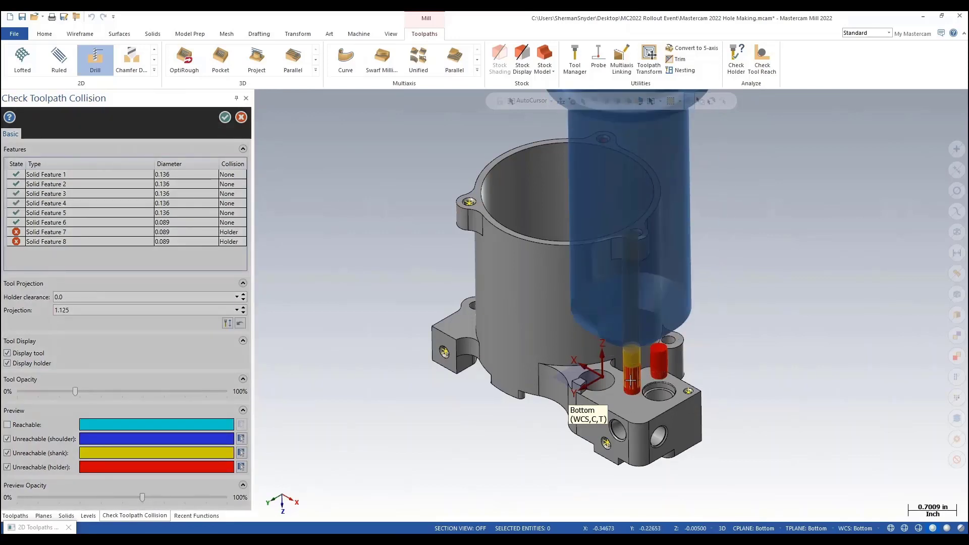
left_click(659, 367)
left_click(228, 323)
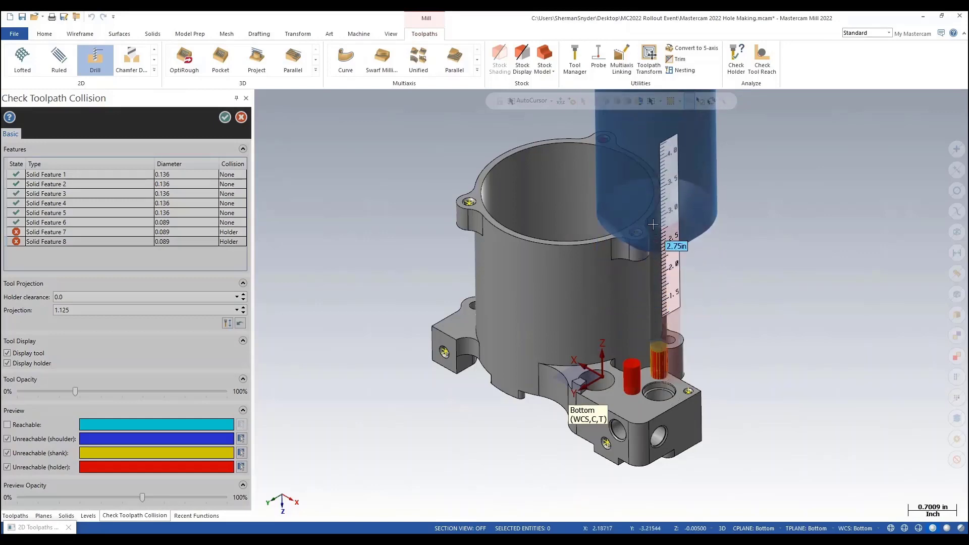
left_click(681, 199)
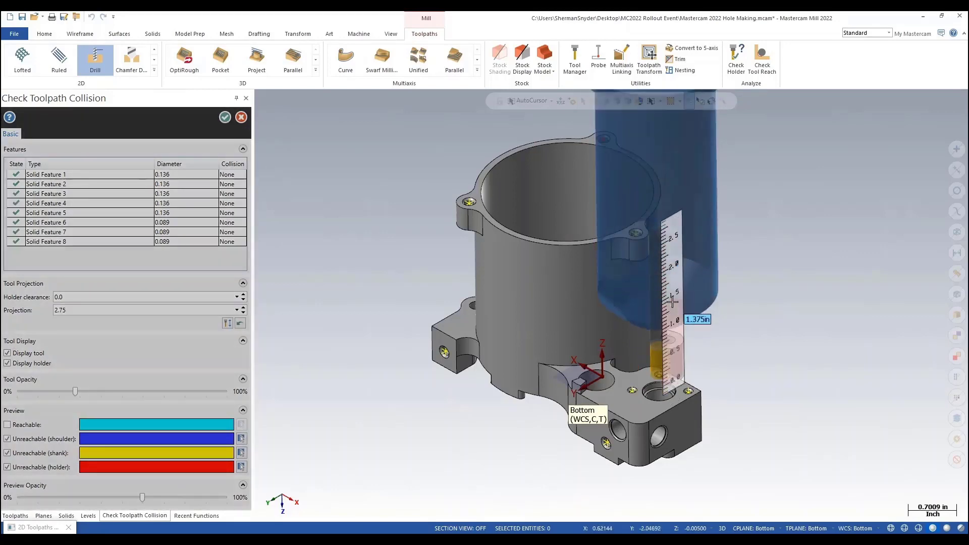
left_click(674, 301)
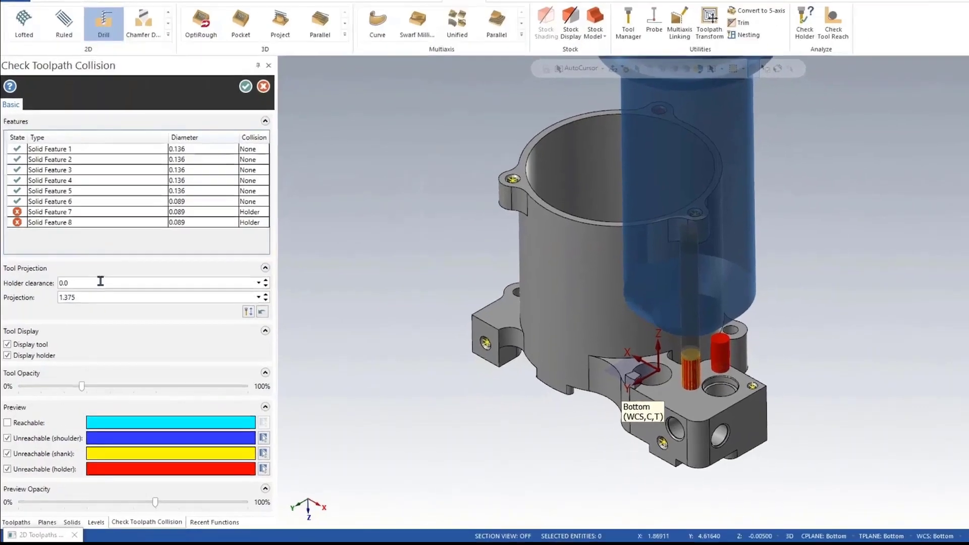
Step: Set the holder clearance to 0.05 and calculate the tool projection automatically
double_click(85, 297)
type(".0")
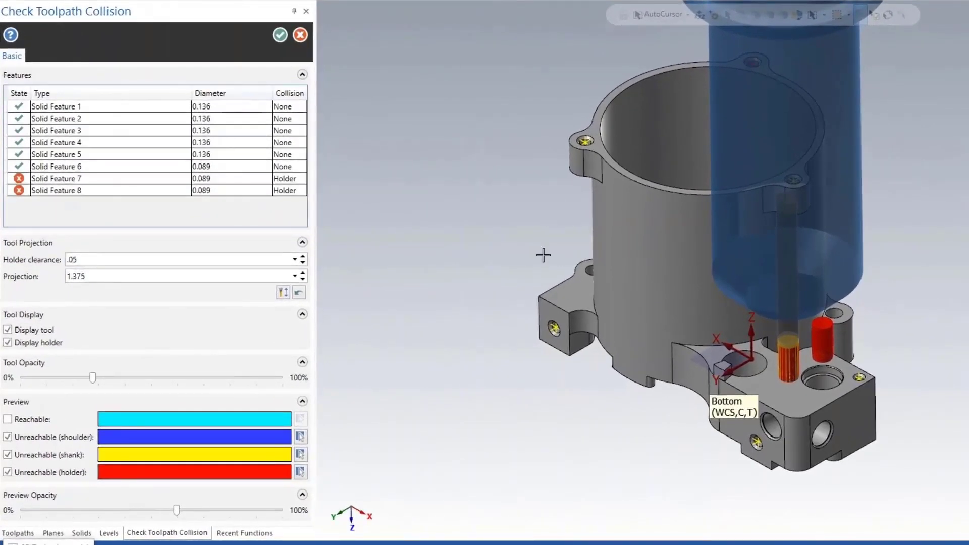
key("Return")
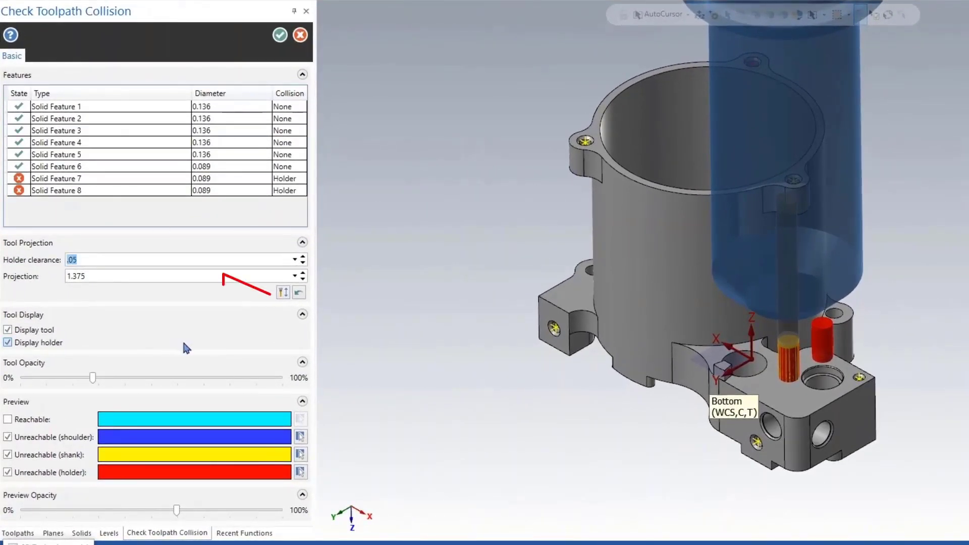
left_click(283, 293)
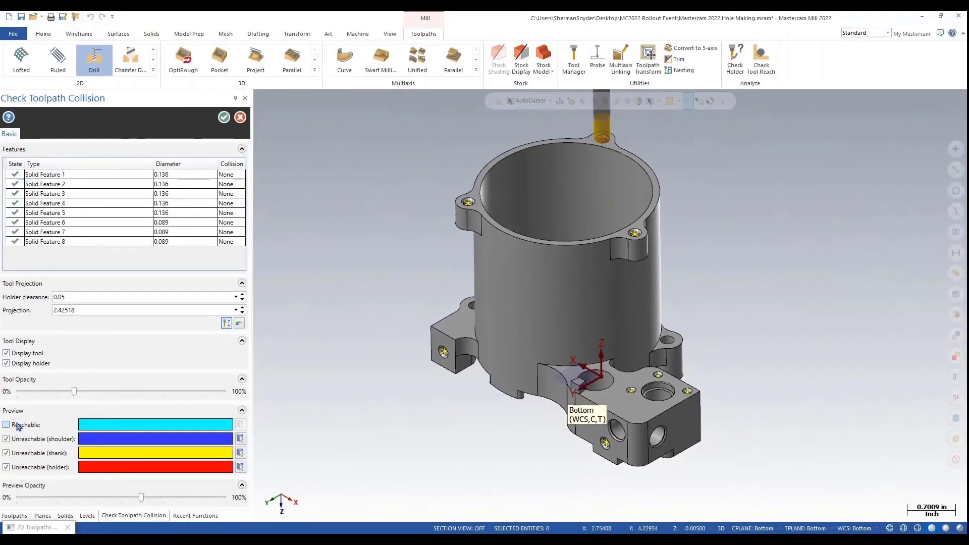
Step: Turn the Reachable preview back on and inspect the tool at individual holes
left_click(7, 425)
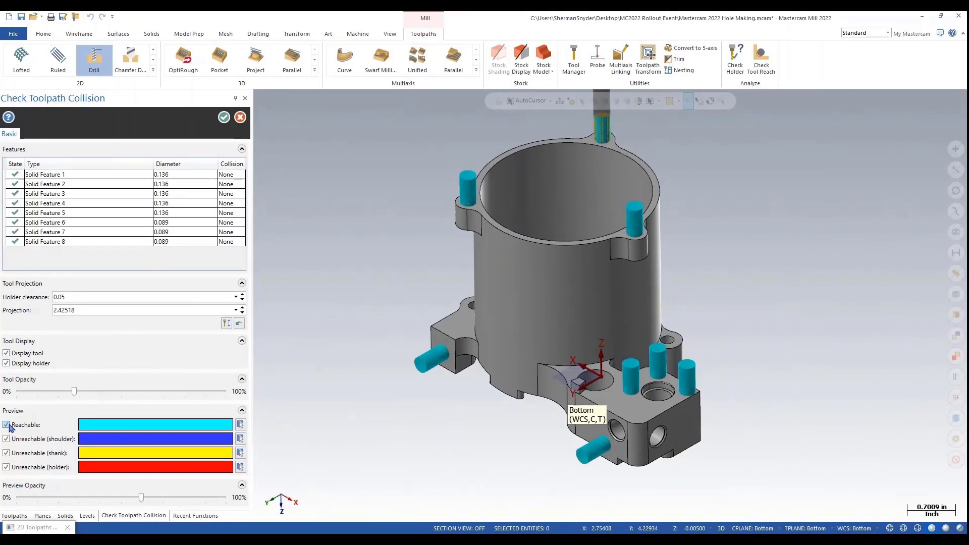
left_click(603, 127)
left_click(674, 352)
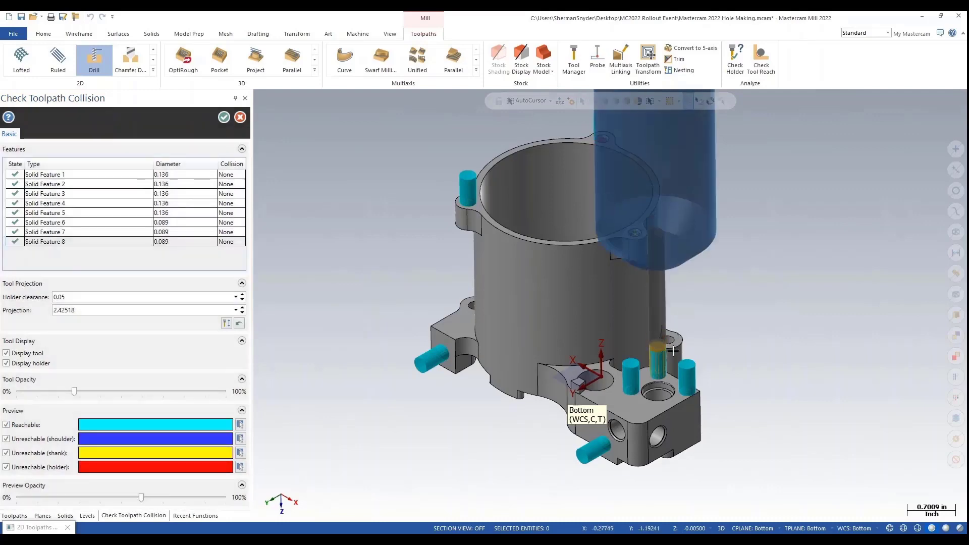
Step: Accept the collision check and the drill parameters to regenerate the 5-axis drill toolpath
key("Return")
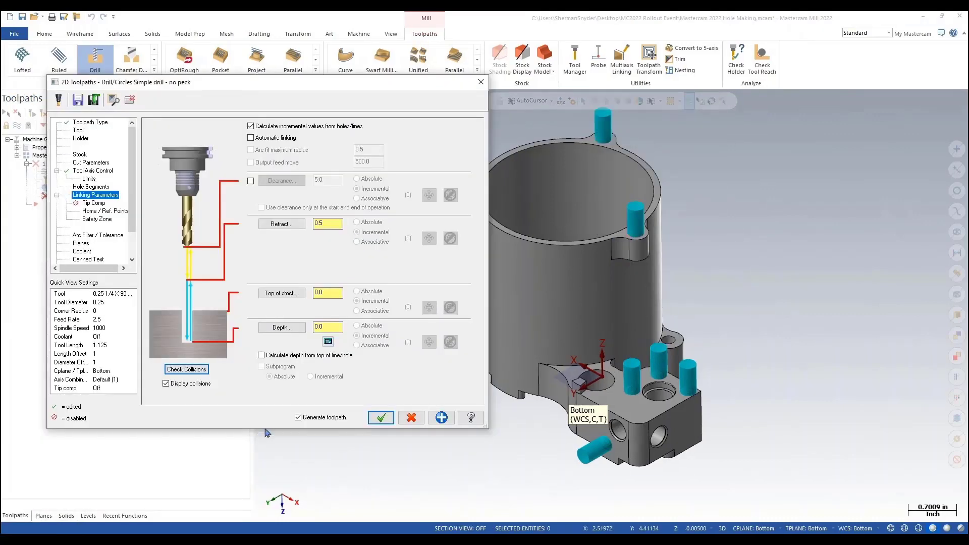
left_click(382, 418)
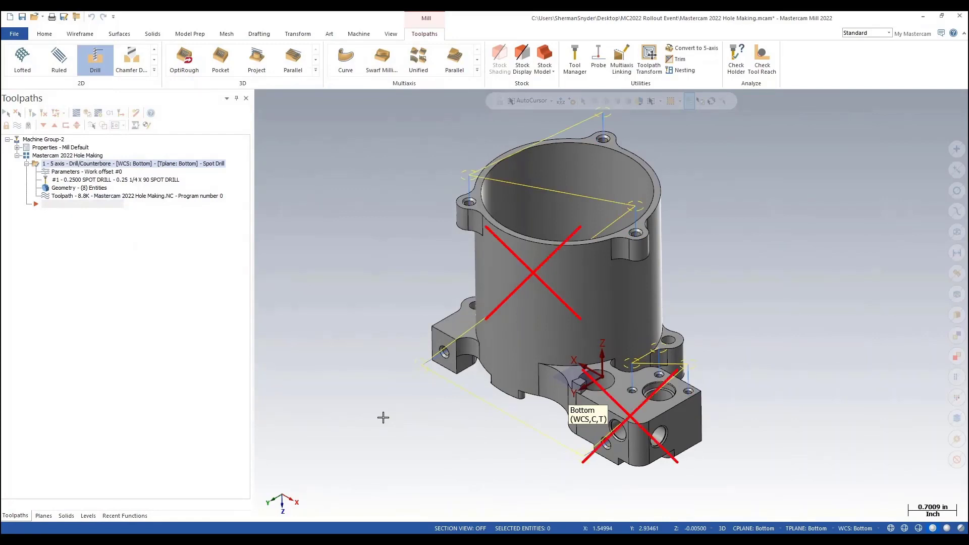
scroll(559, 435, "down", 2)
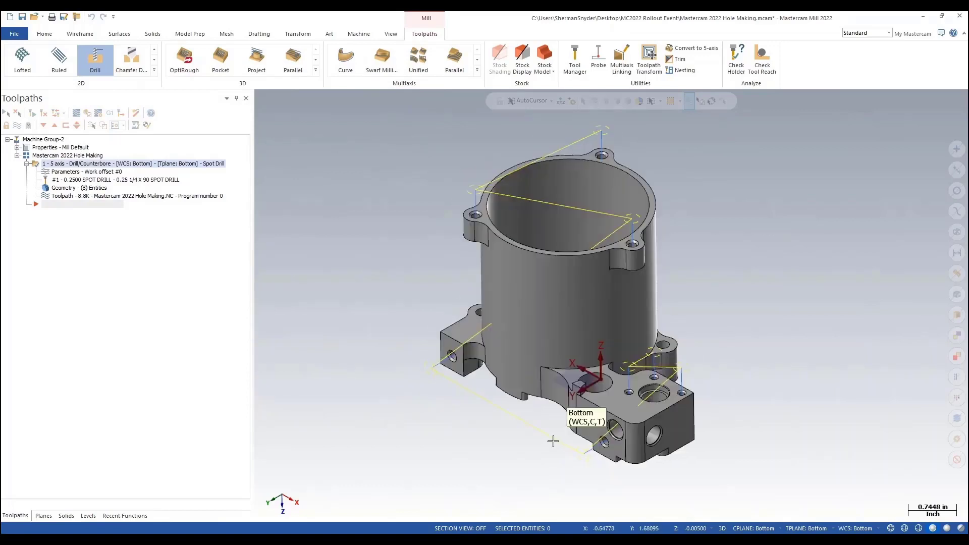
Step: Reopen the drill parameters, turn on Automatic linking, and confirm the wrap-shaped Safety Zone definition
left_click(91, 174)
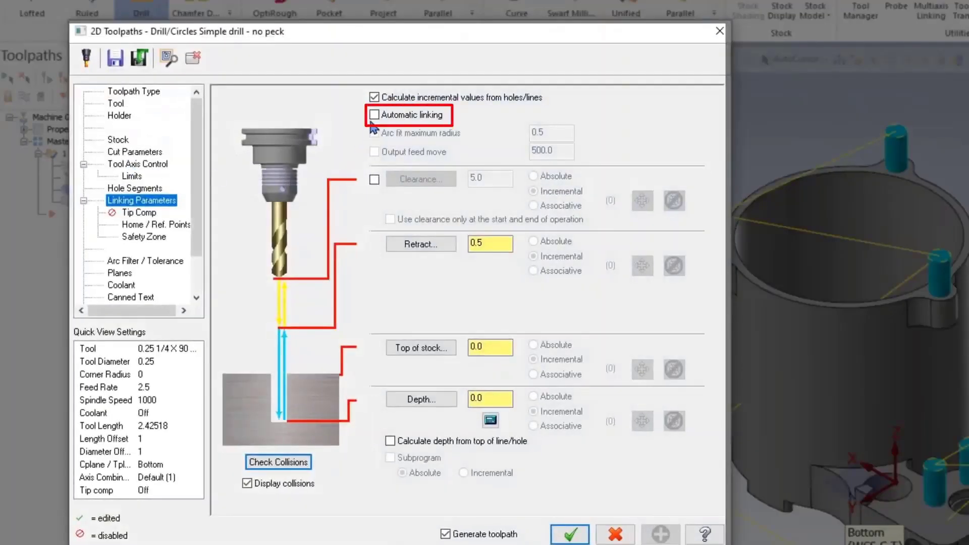
left_click(374, 115)
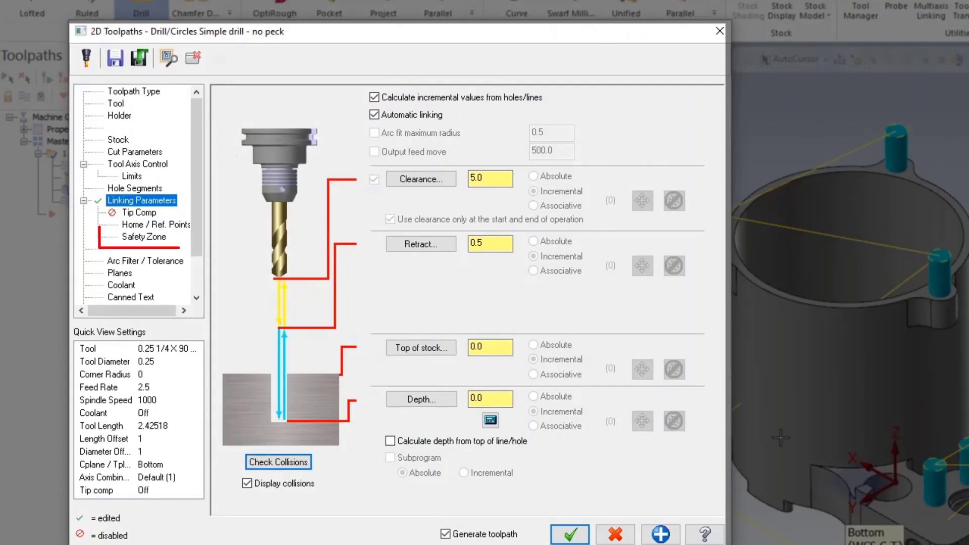
left_click(133, 241)
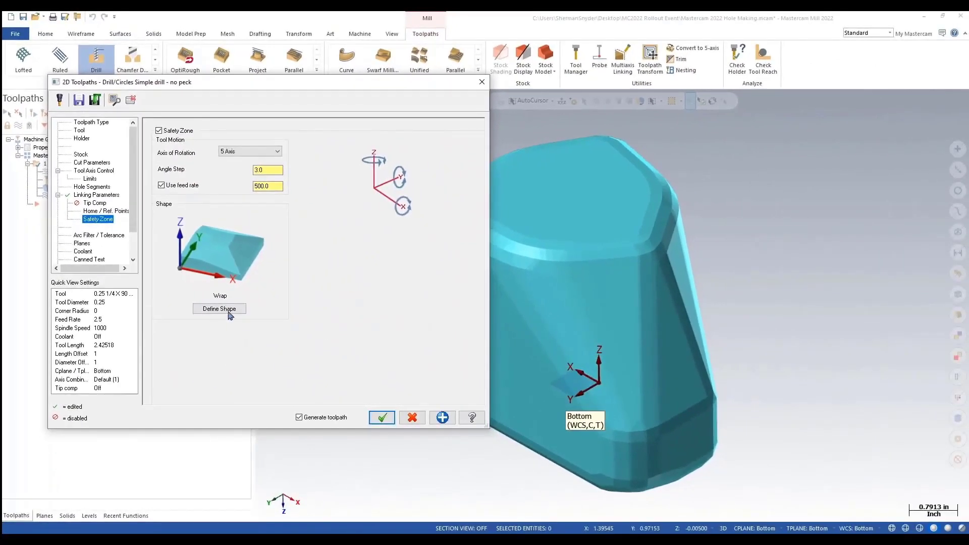
left_click(228, 313)
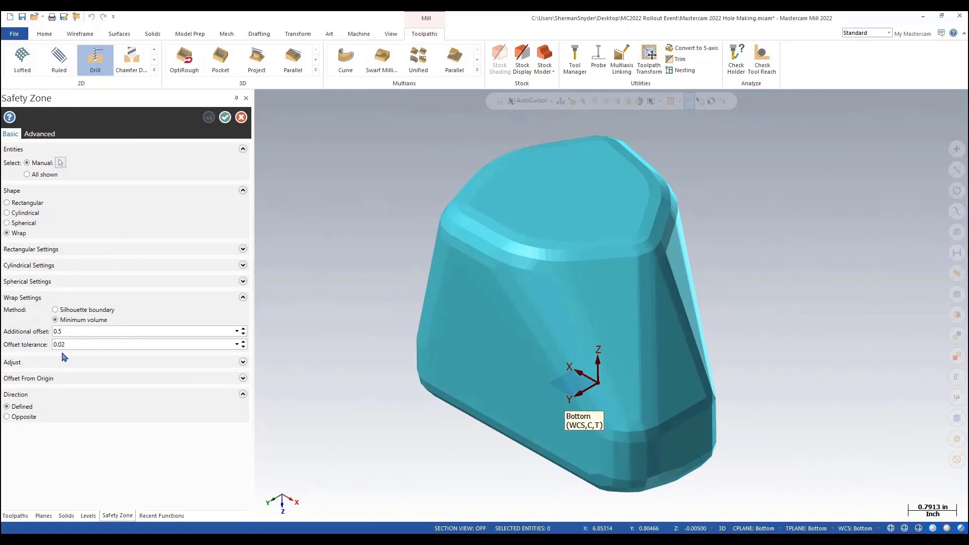
left_click(226, 119)
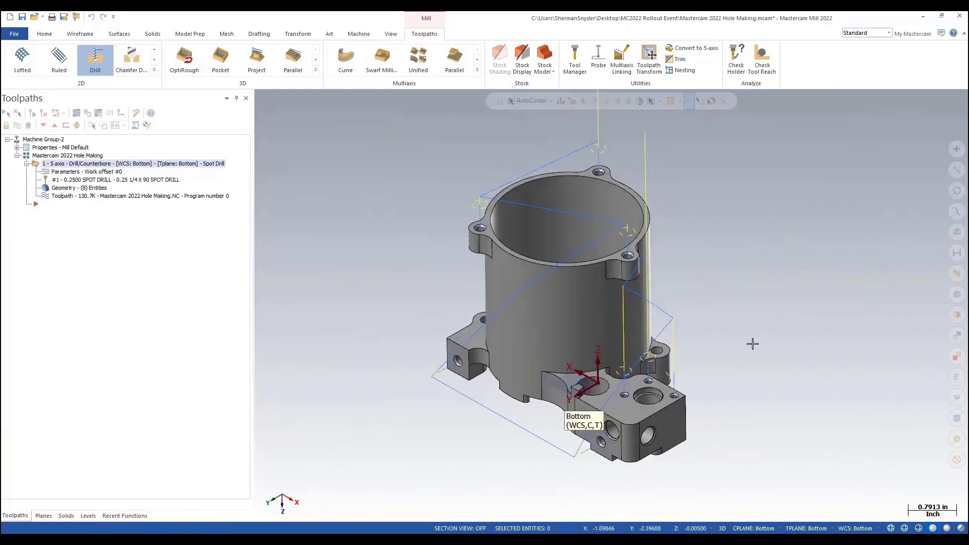
Step: Backplot the drill toolpath to review the automatic linking motion
middle_click_drag(752, 344, 441, 337)
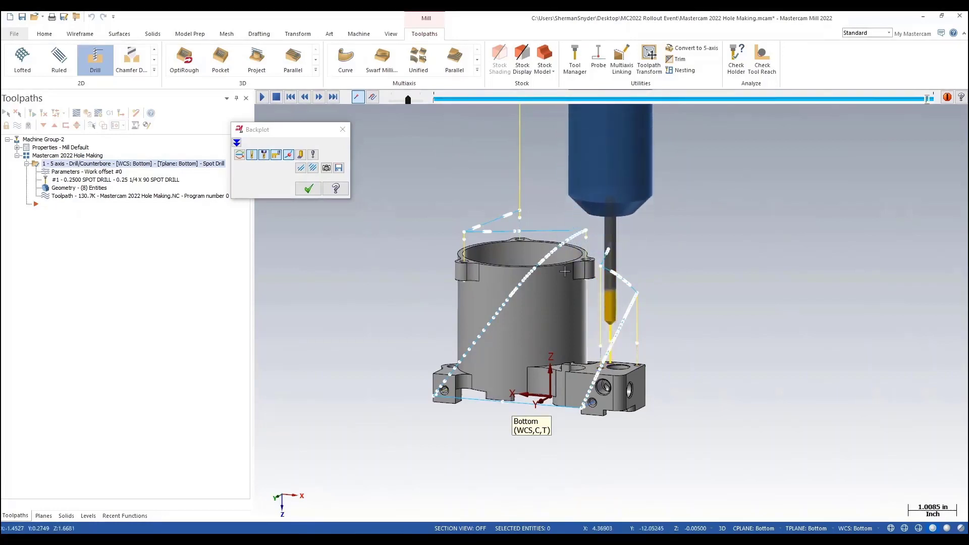
left_click(309, 189)
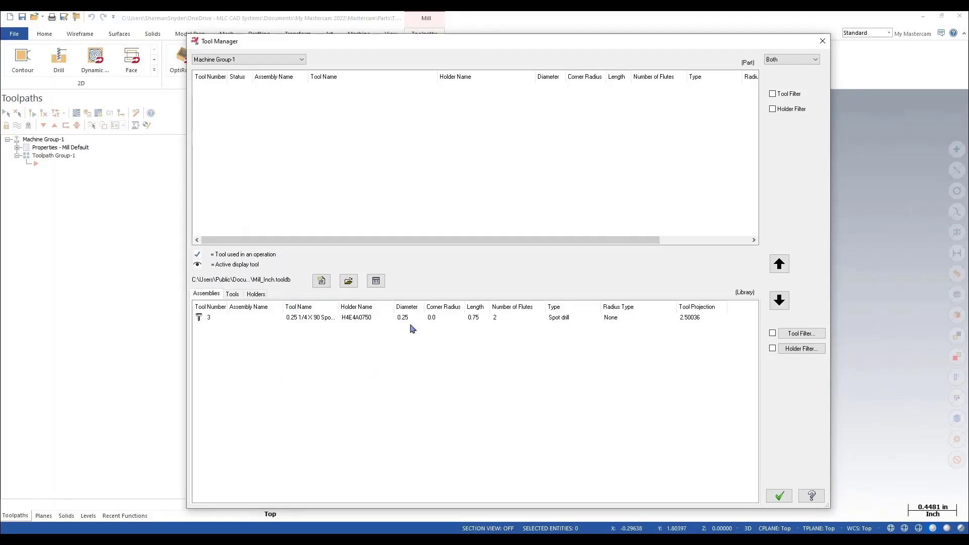
Step: Browse the tool library's Assemblies, Tools and Holders lists and the holder filter options
left_click(233, 294)
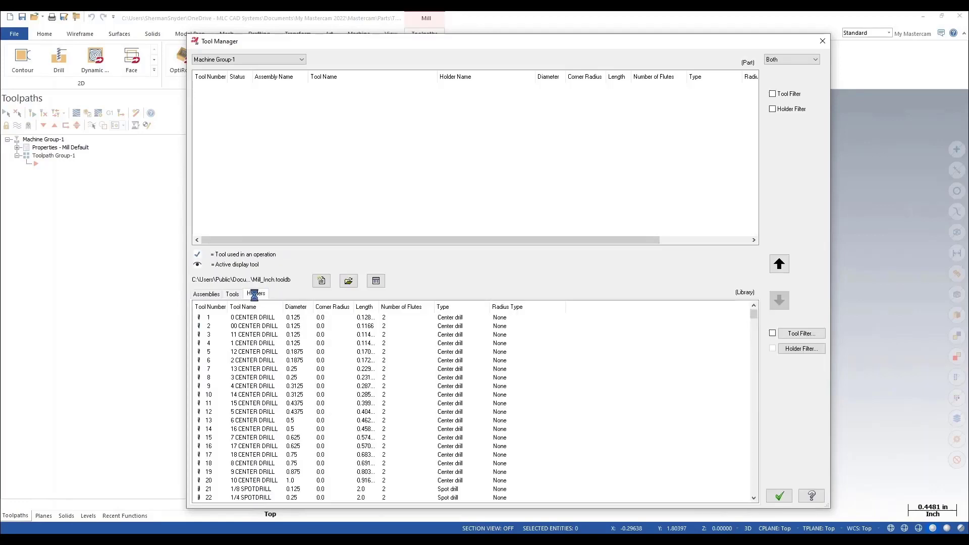
left_click(254, 293)
right_click(228, 334)
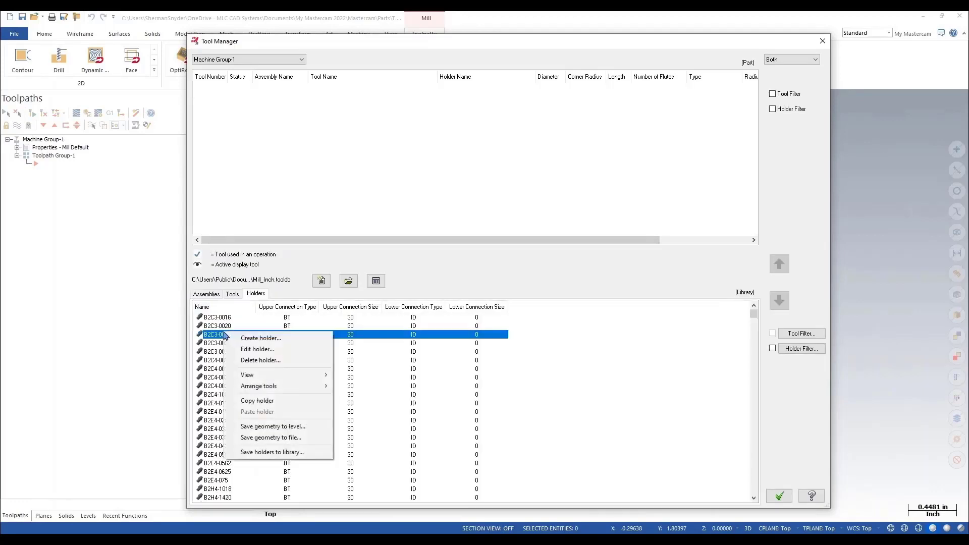
left_click(232, 293)
left_click(207, 295)
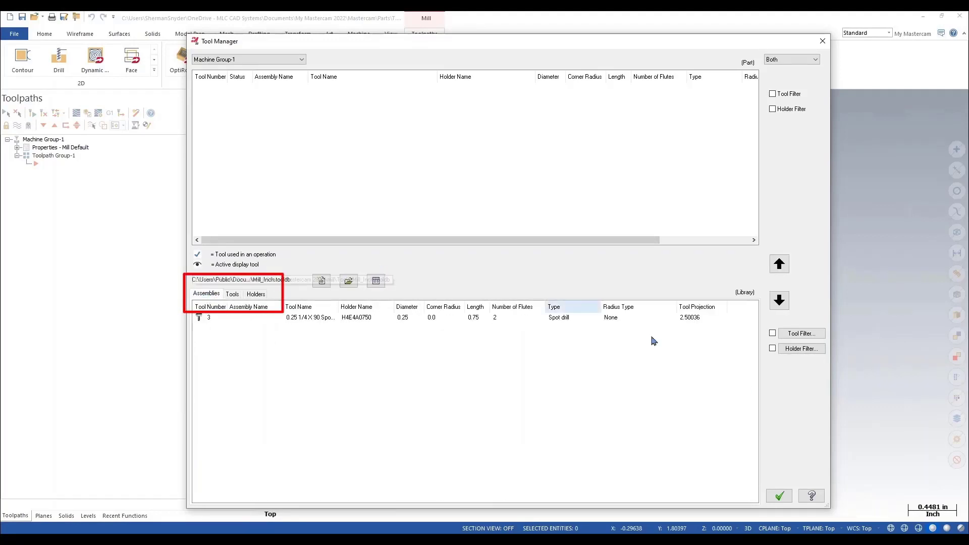
left_click(802, 349)
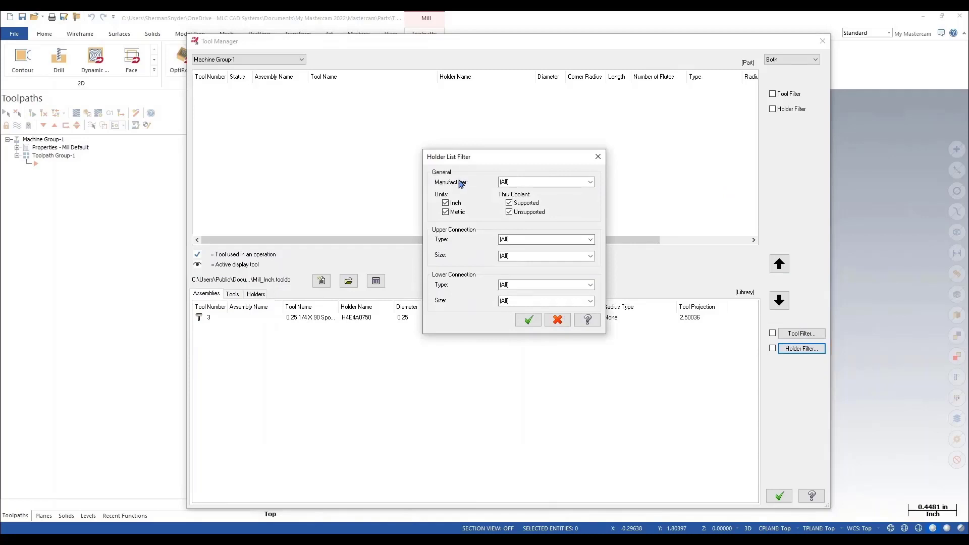
key("Escape")
Step: Create a new tool assembly and define a 0.5 bull-nose endmill as its tool
right_click(402, 106)
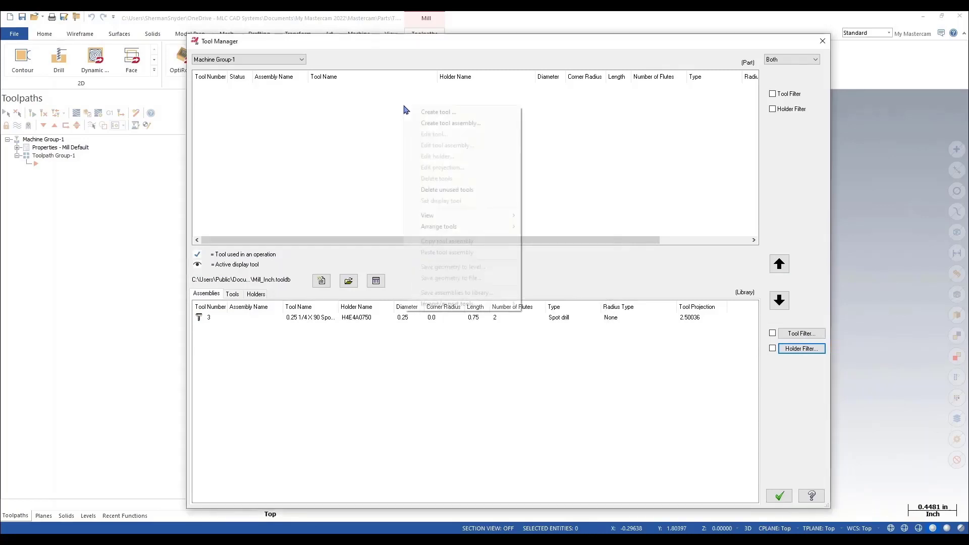
left_click(451, 123)
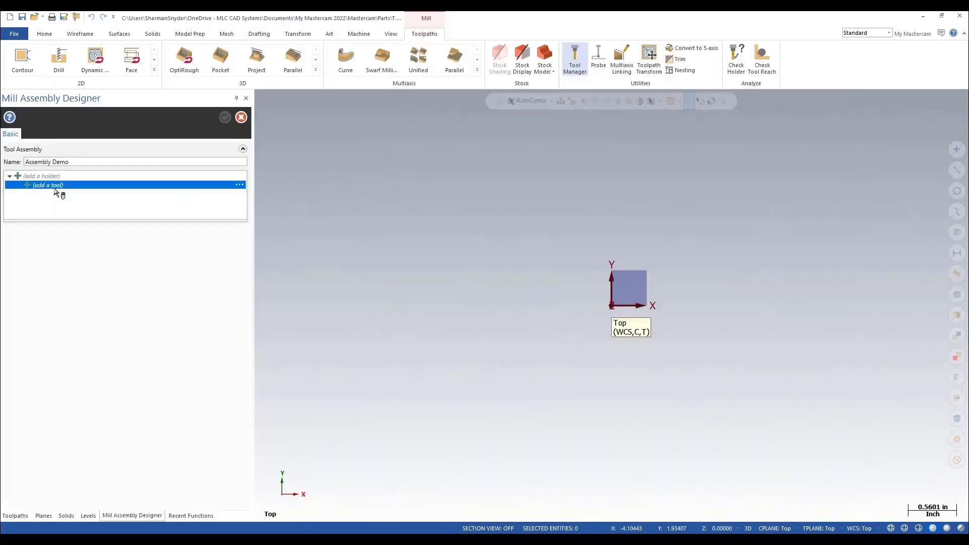
left_click(243, 189)
left_click(313, 196)
double_click(400, 226)
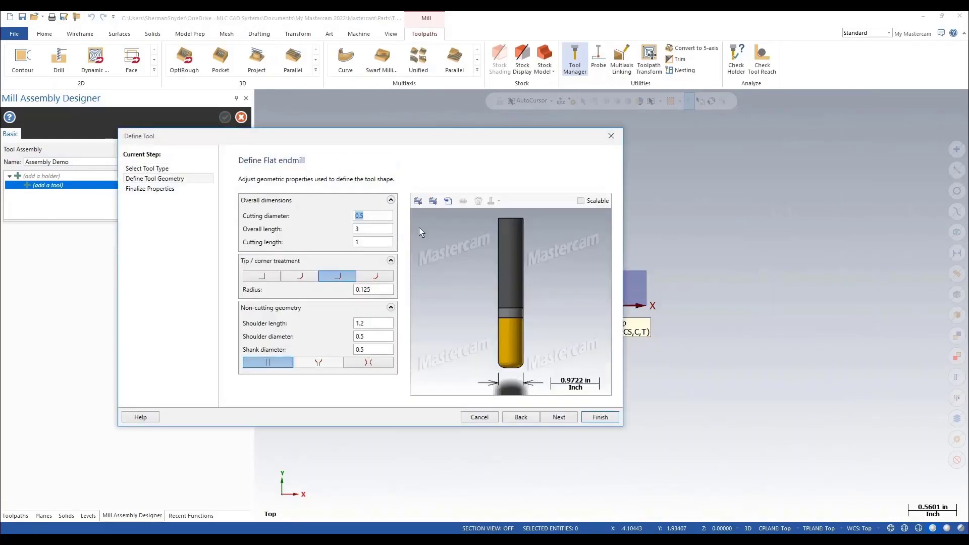
left_click(600, 417)
Step: Import holder B2C4-0016 from the library into the assembly
left_click(243, 177)
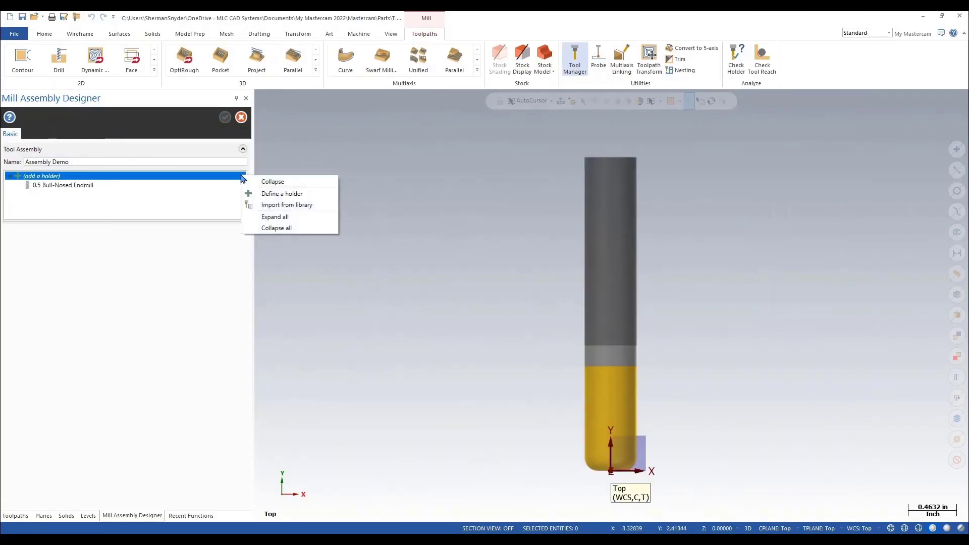
left_click(313, 206)
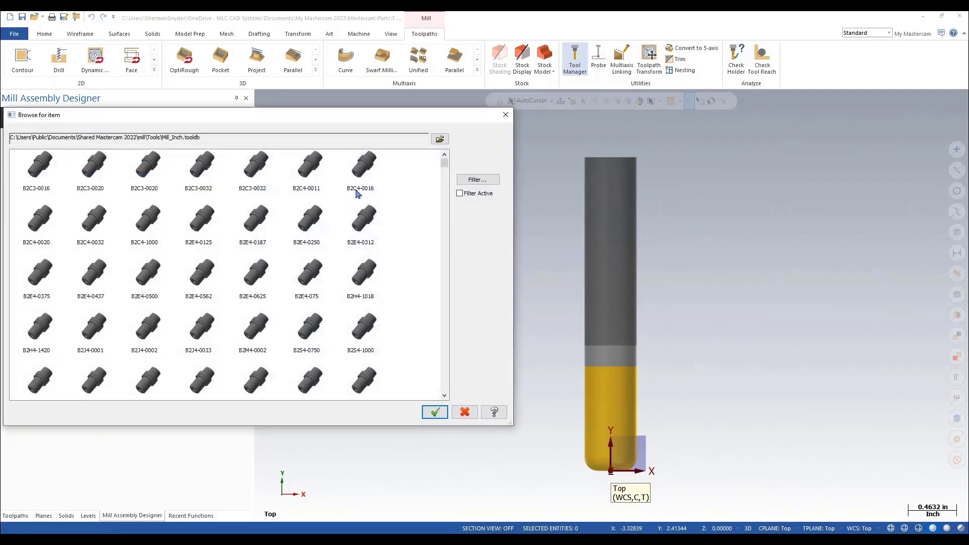
left_click(361, 168)
double_click(363, 168)
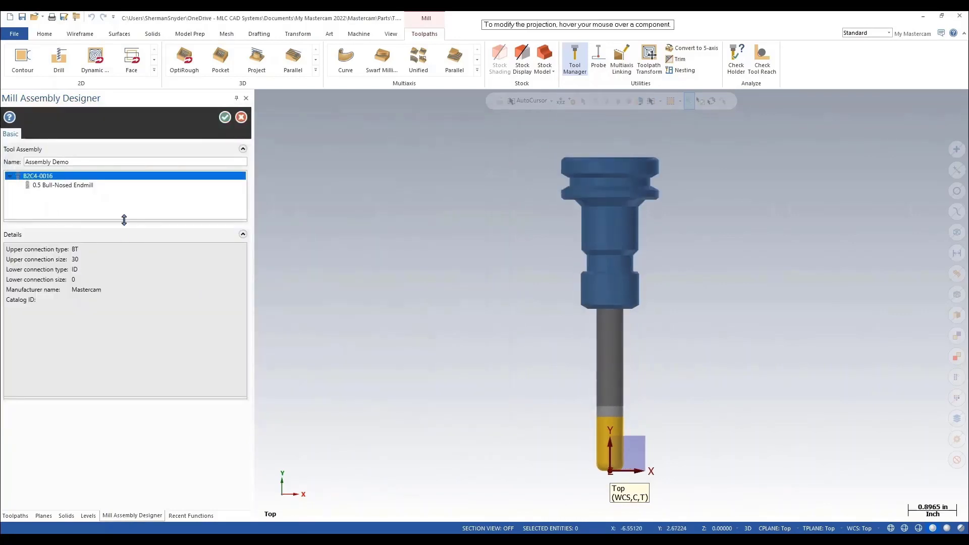
Step: Add a holder segment above the endmill with top 1.0, height 3.0 and bottom 1.0
left_click(89, 187)
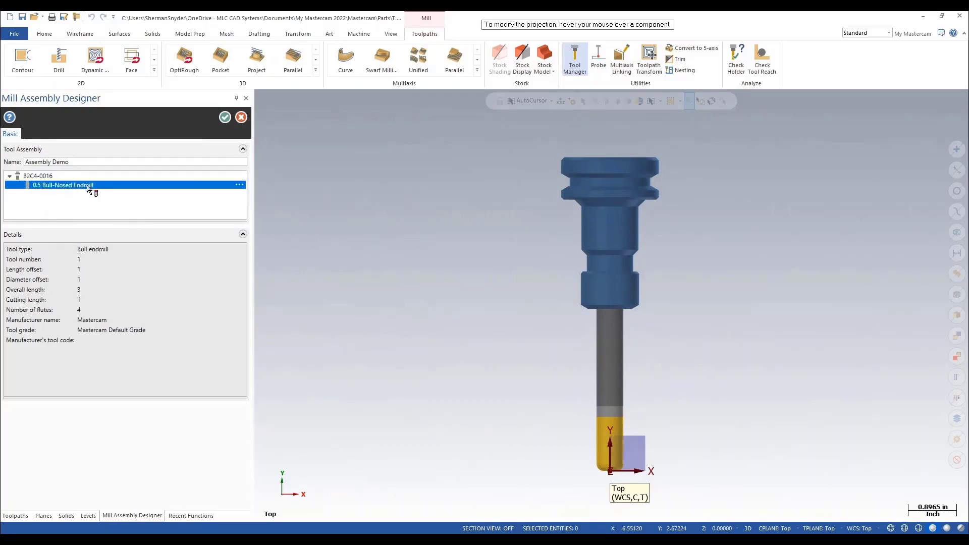
right_click(88, 188)
mouse_move(188, 216)
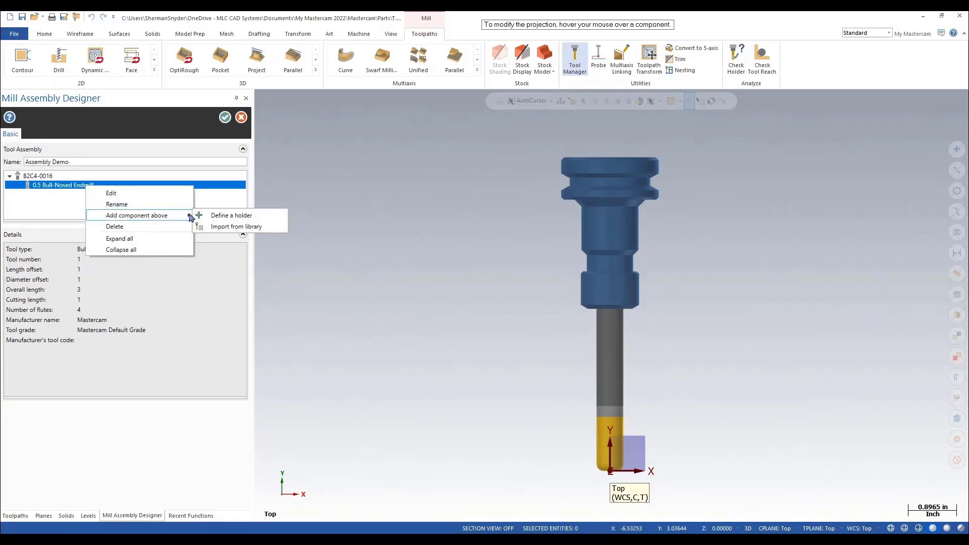
left_click(255, 217)
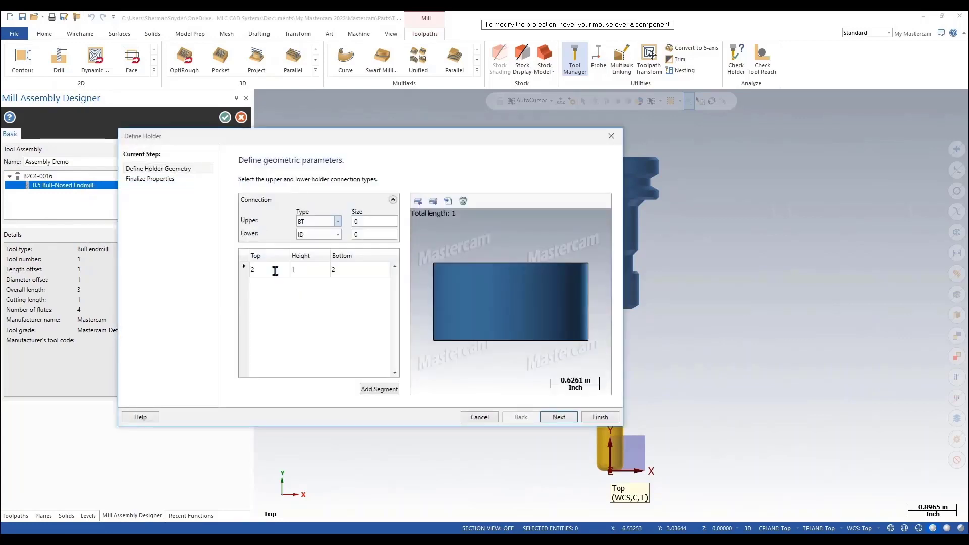
left_click(276, 271)
type("1.0")
key("Tab")
type("3.0")
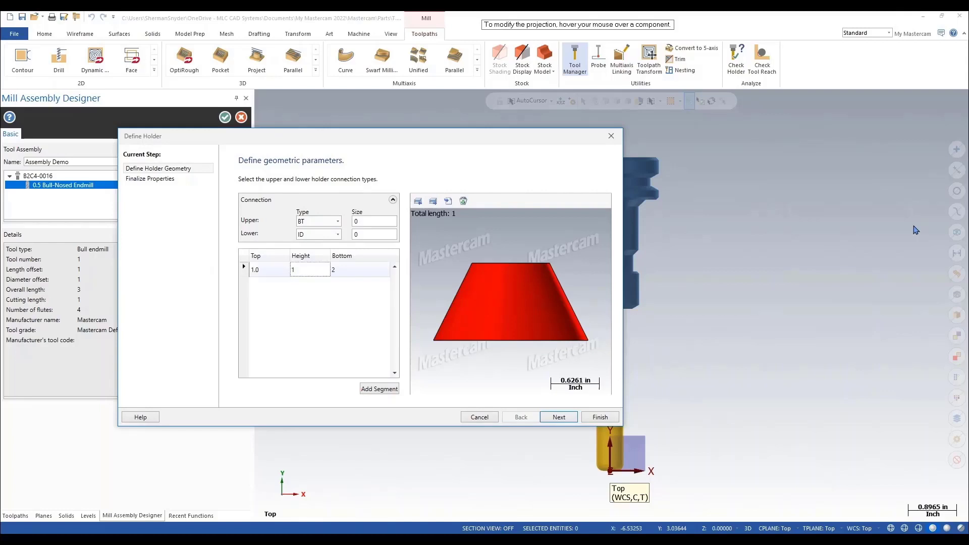
key("Tab")
type("1.0")
key("Tab")
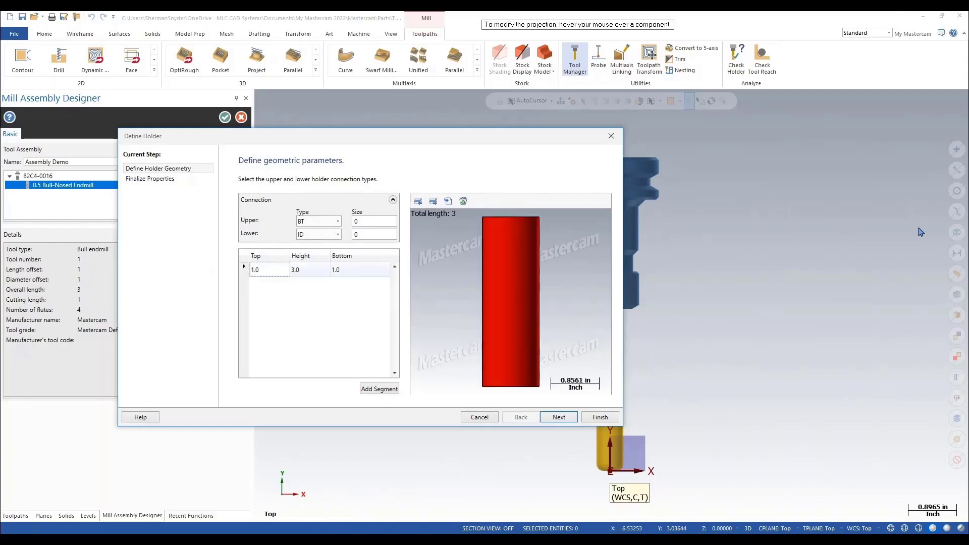
left_click(600, 417)
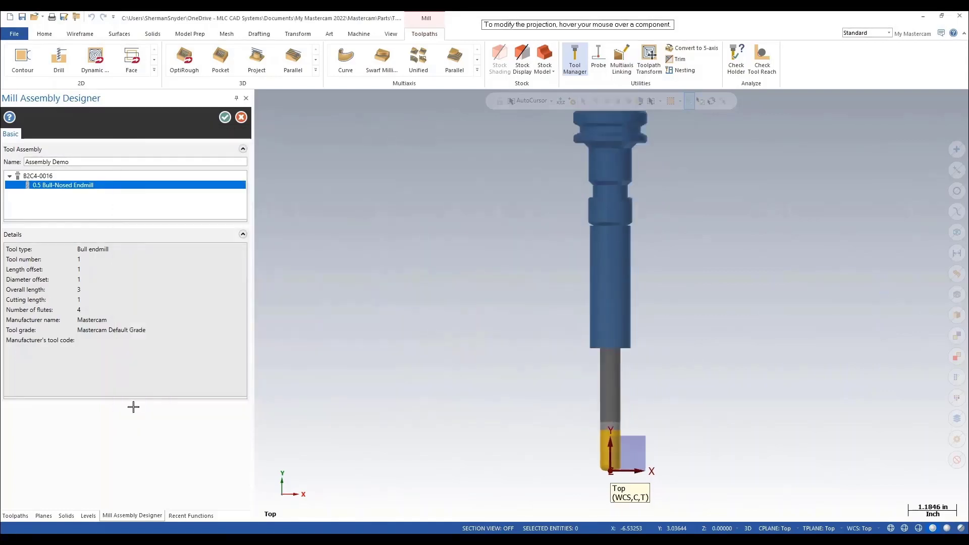
right_click(48, 175)
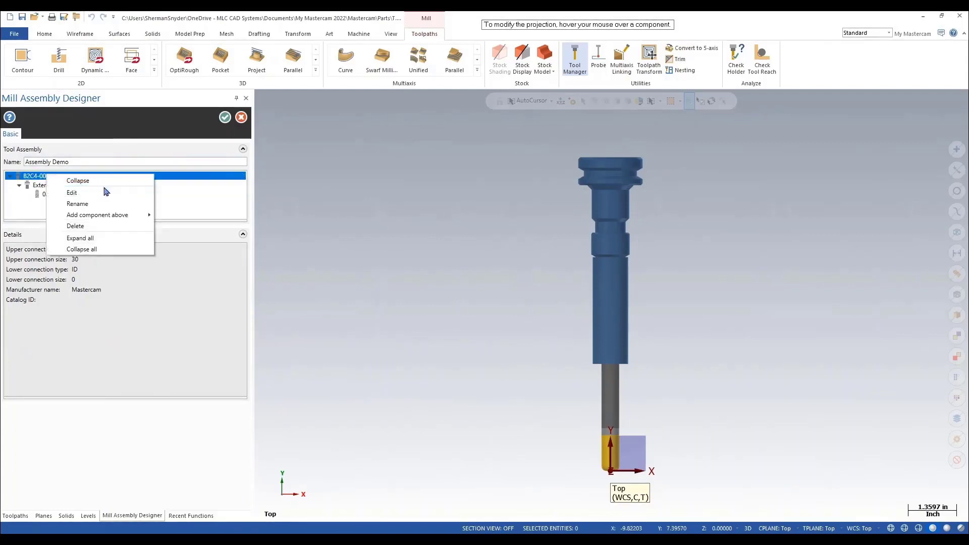
left_click(76, 192)
mouse_move(397, 309)
left_mouse_down()
mouse_move(395, 362)
mouse_move(399, 307)
left_mouse_up()
left_click(603, 419)
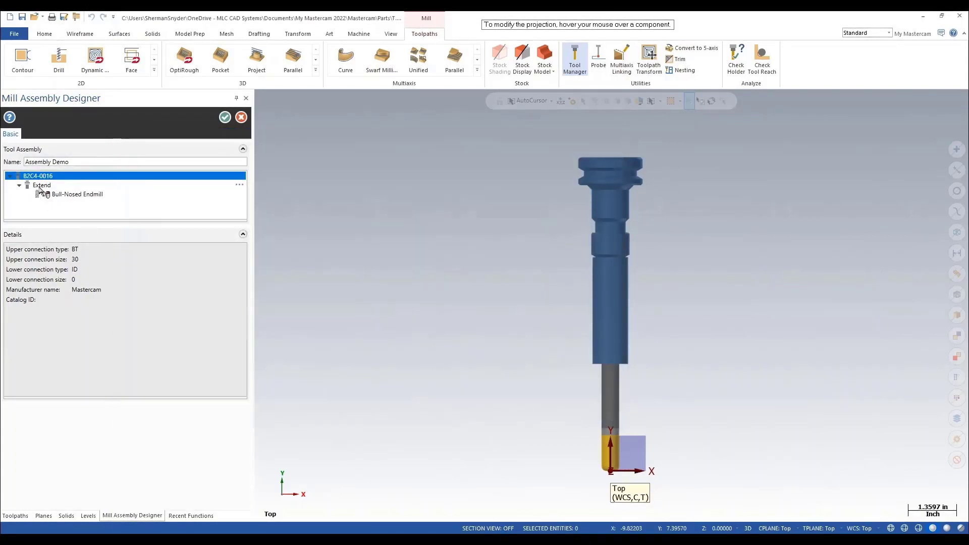
Step: Edit the Extend holder segment to set its top diameter to .75
left_click(41, 185)
right_click(40, 185)
left_click(81, 206)
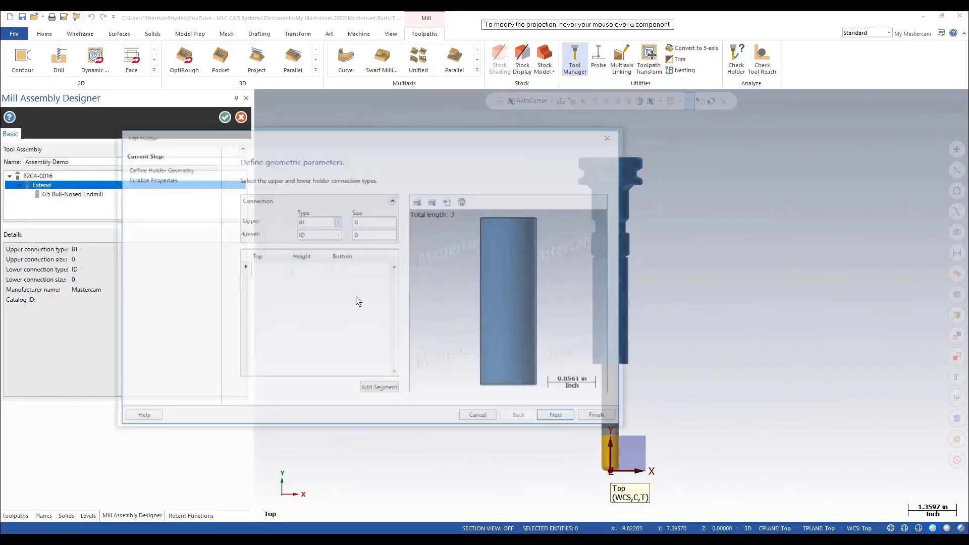
key("Tab")
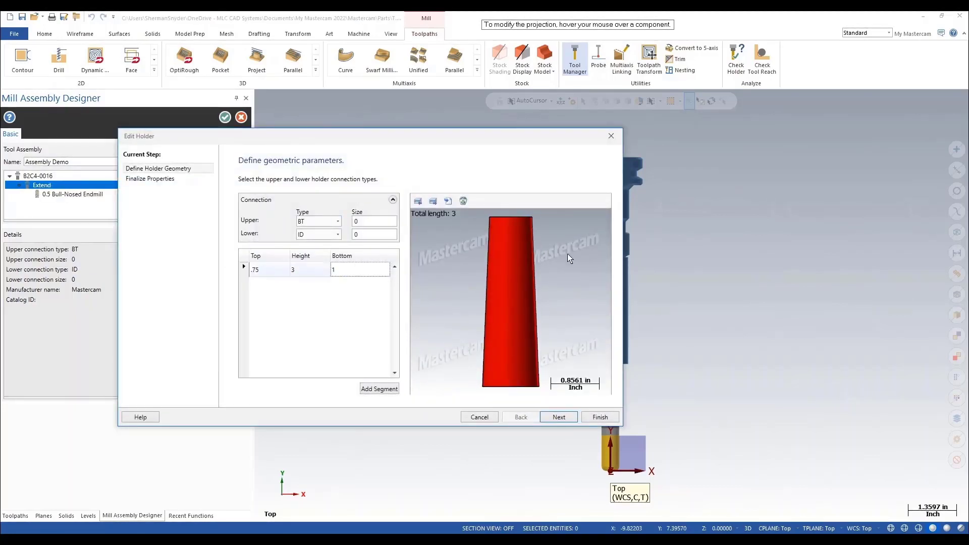
type(".75")
key("Tab")
left_click(601, 418)
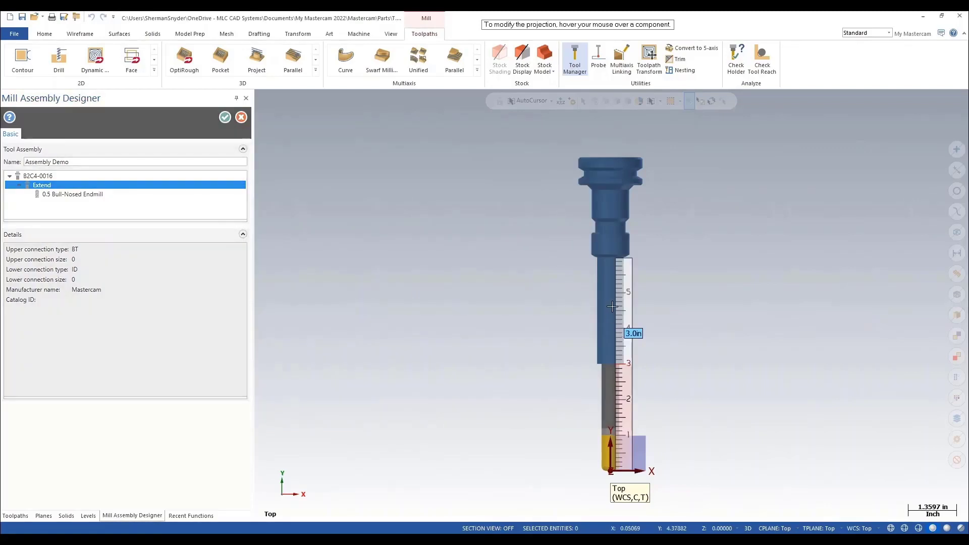
Step: Set the assembly's tool projection to about 3 in using the ruler and accept the assembly
left_click_drag(616, 280, 602, 464)
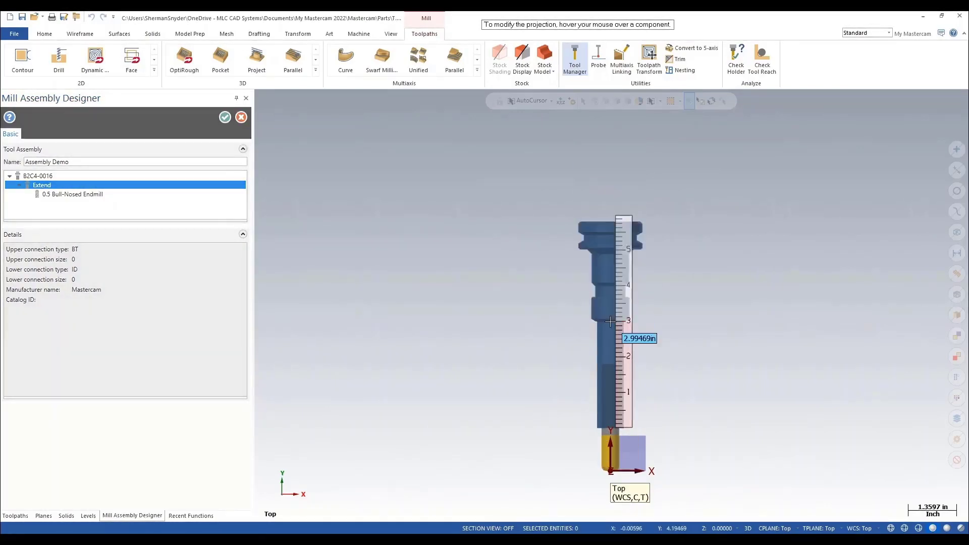
scroll(743, 435, "up", 2)
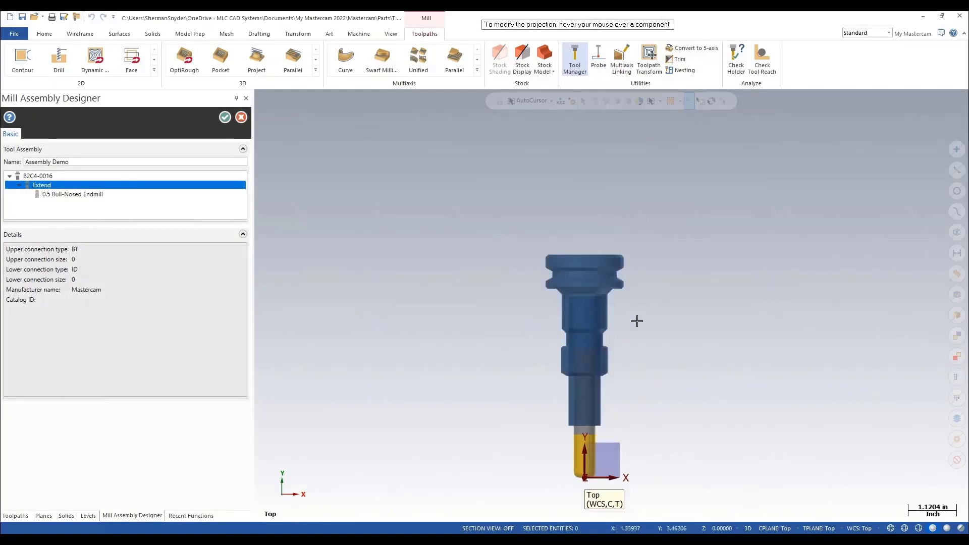
scroll(480, 187, "down", 2)
left_click(225, 118)
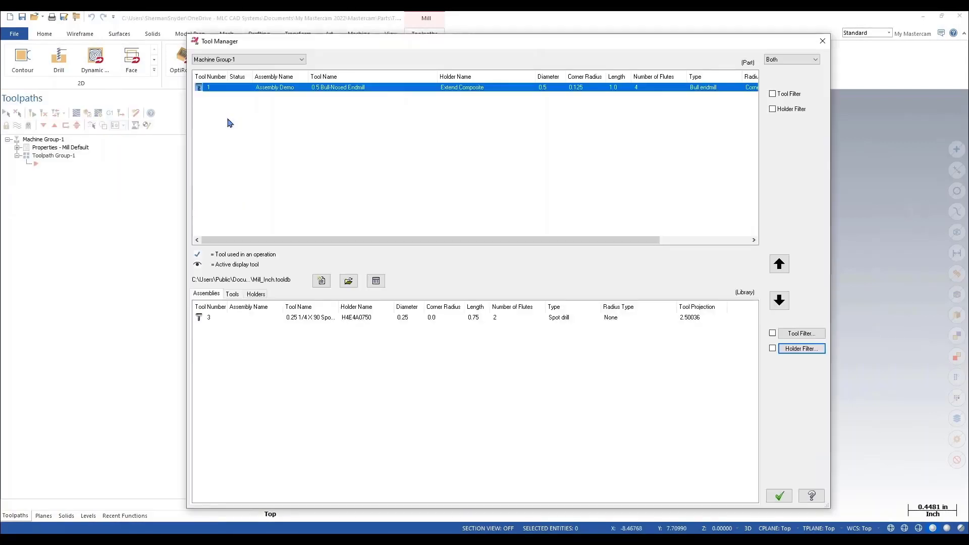
Step: Create a new tool library named New Lib
left_click(321, 282)
type("New")
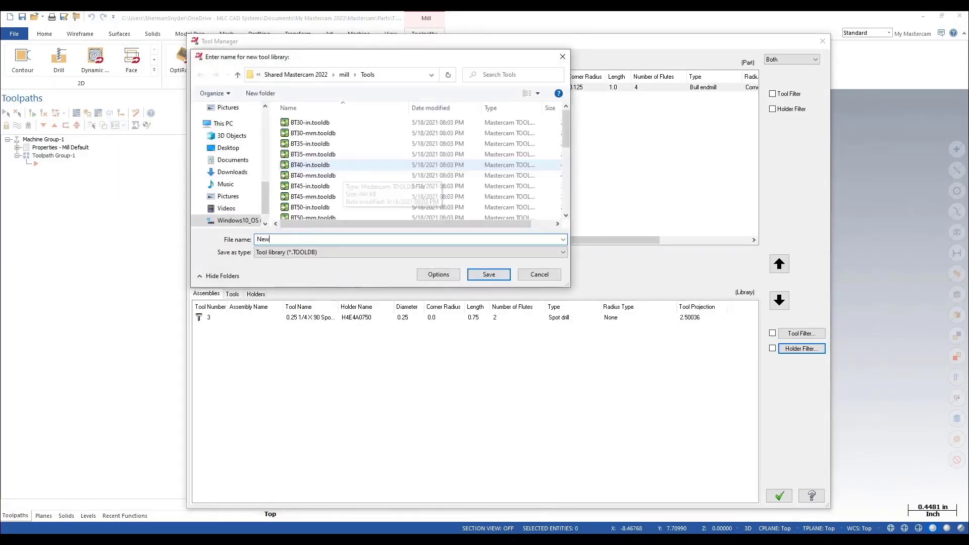
type(" Lib")
key("Return")
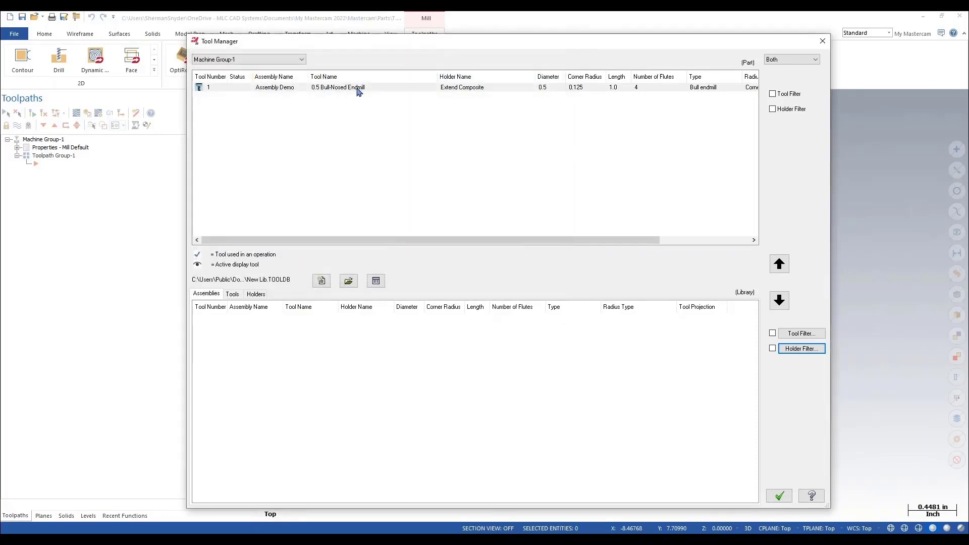
Step: Save the Assembly Demo assembly to the New Lib library as tool assemblies, then review the library's holders
right_click(358, 88)
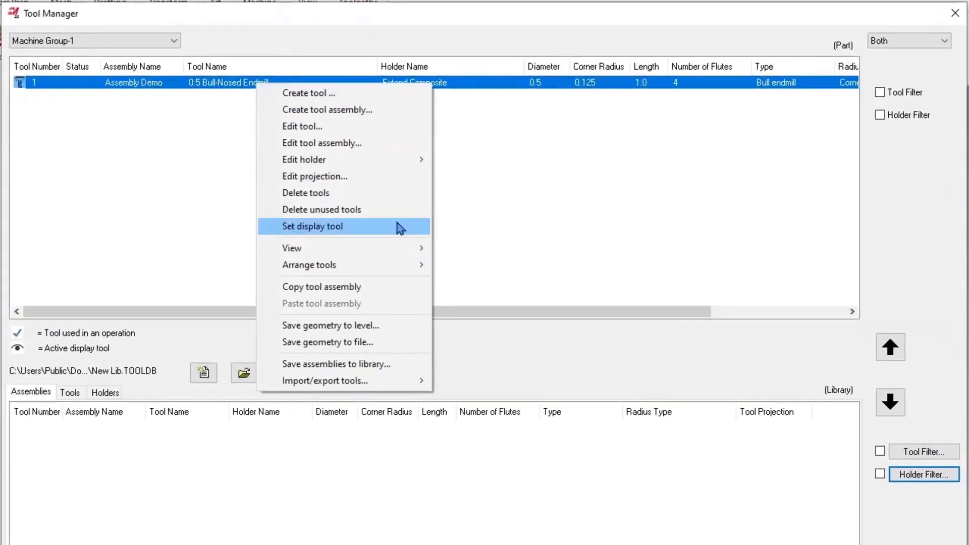
left_click(412, 366)
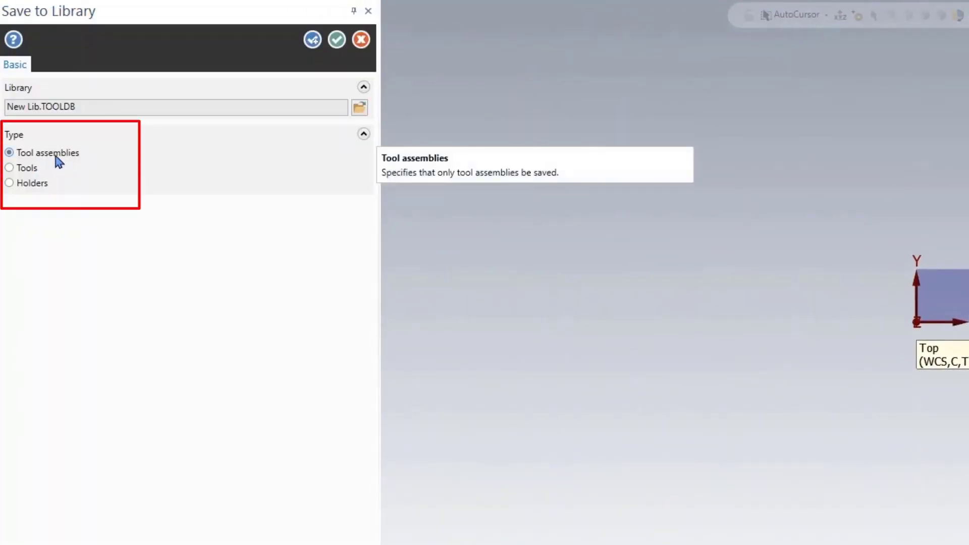
left_click(336, 39)
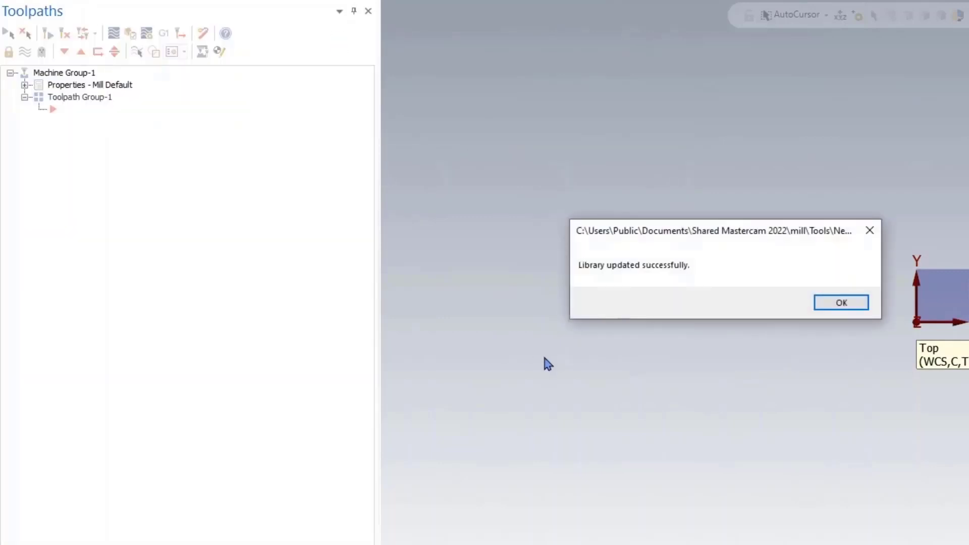
left_click(841, 303)
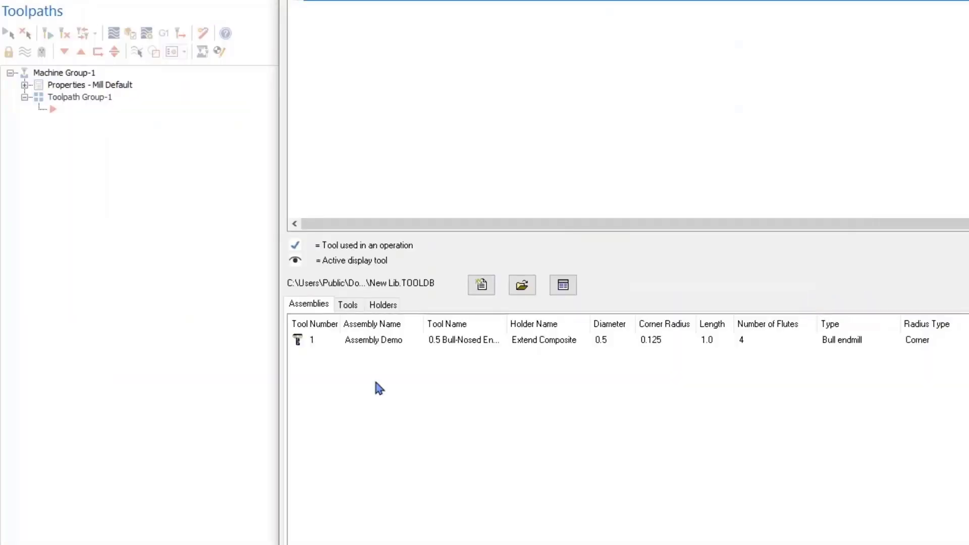
left_click(379, 305)
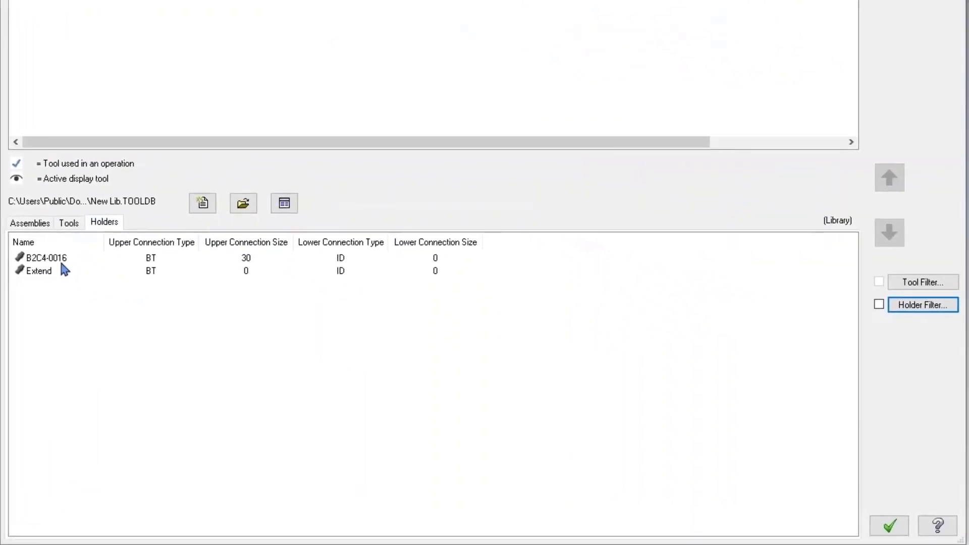
left_click(61, 270)
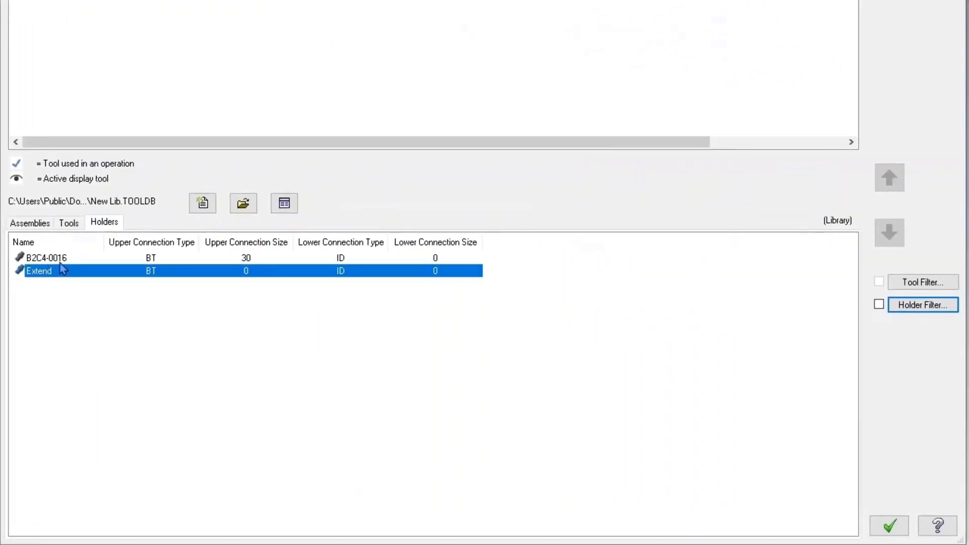
left_click(62, 259)
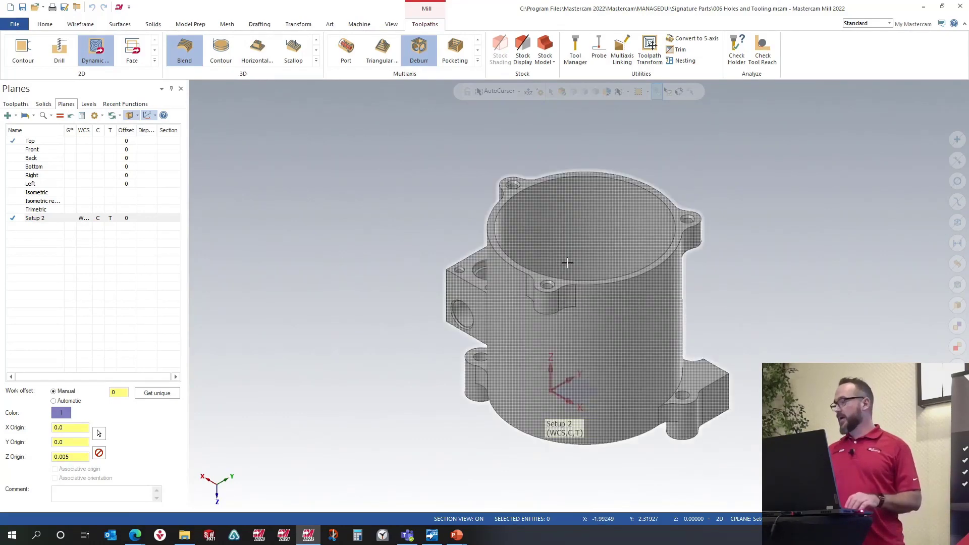
Step: Start a new tool assembly in the Tool Manager and import the B4C4-0020 holder from the library
middle_click_drag(567, 263, 572, 302)
left_click(575, 49)
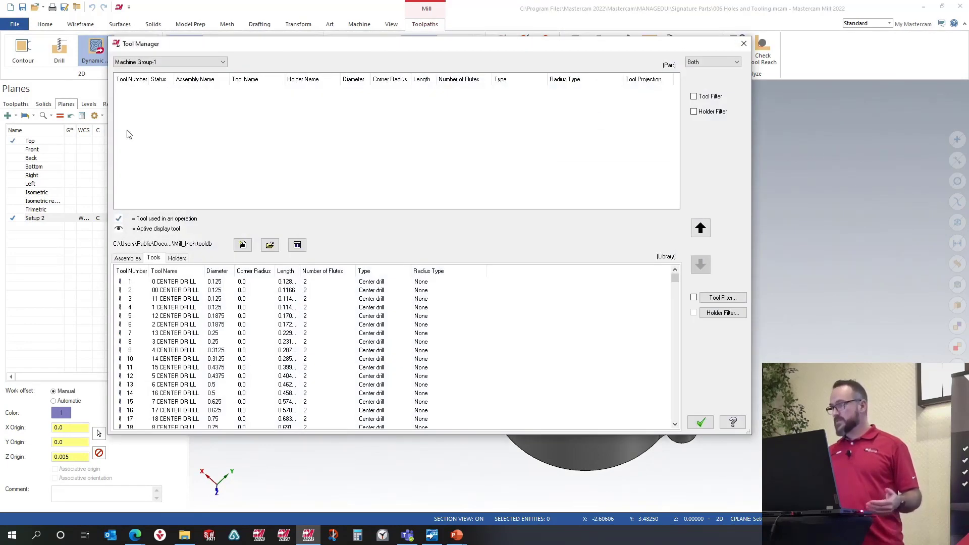
right_click(271, 140)
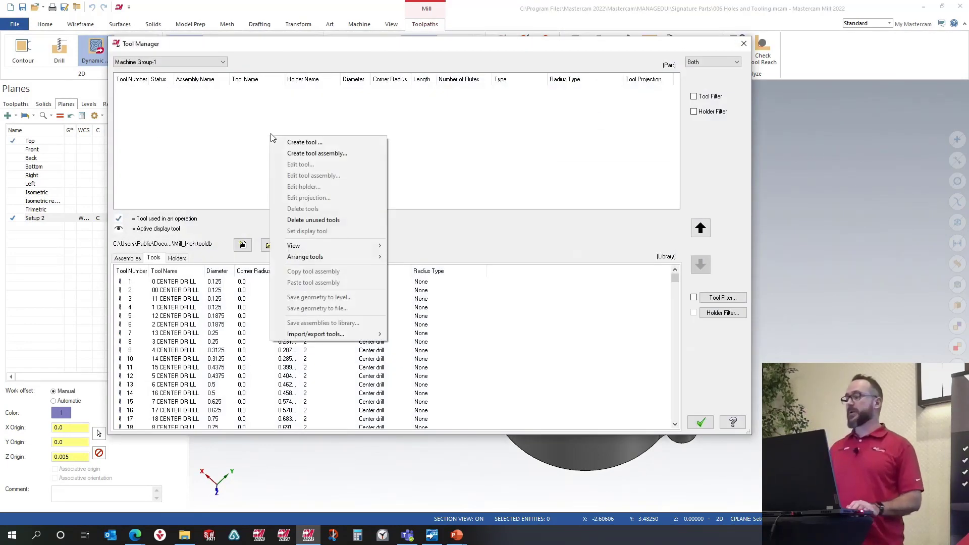
left_click(317, 159)
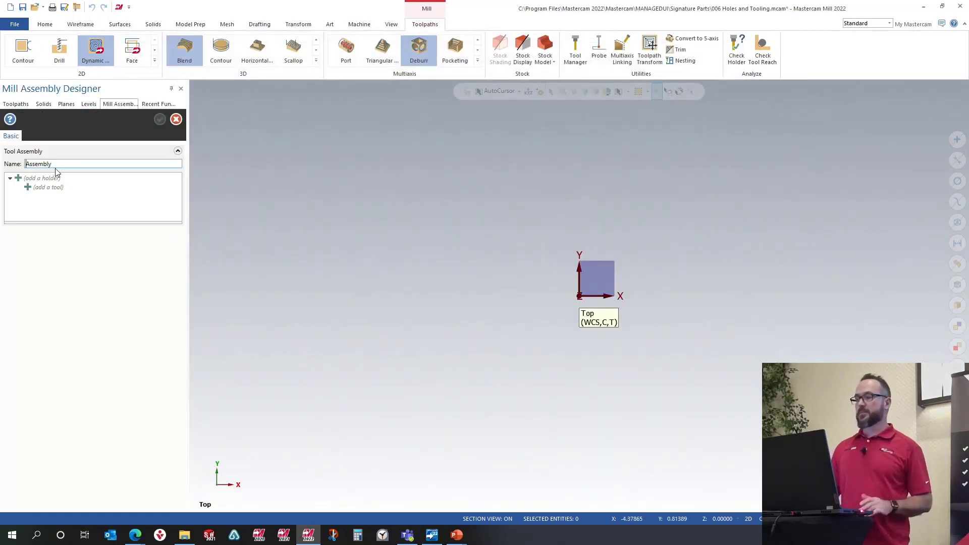
right_click(43, 183)
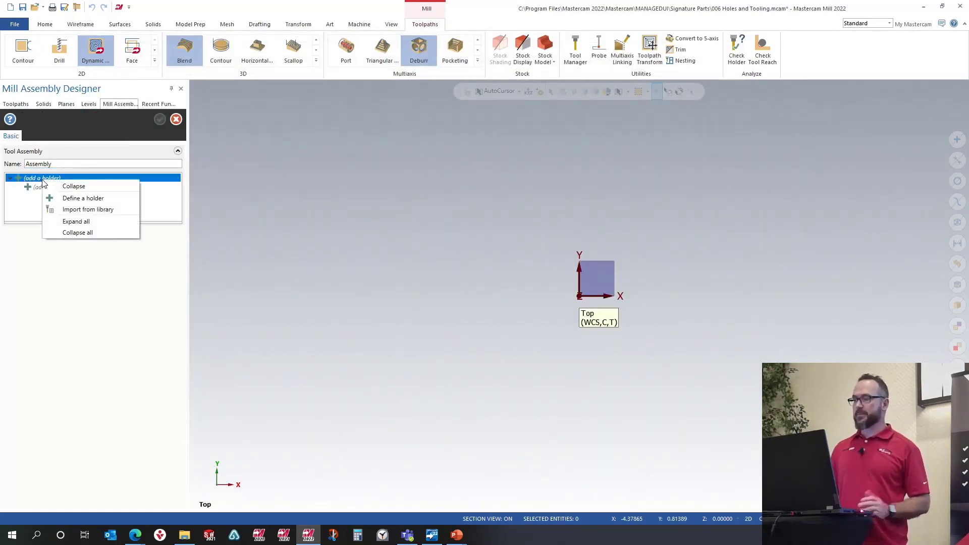
left_click(83, 209)
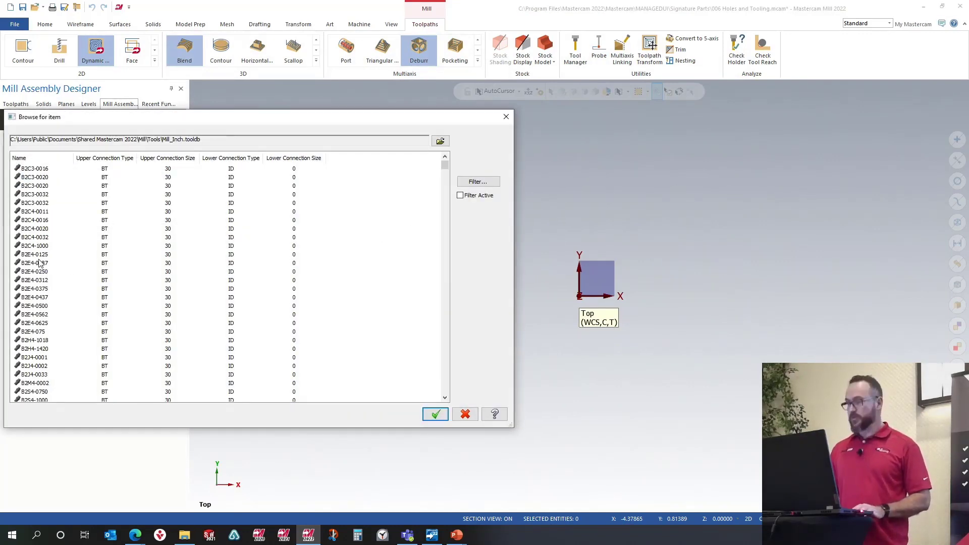
scroll(41, 291, "down", 10)
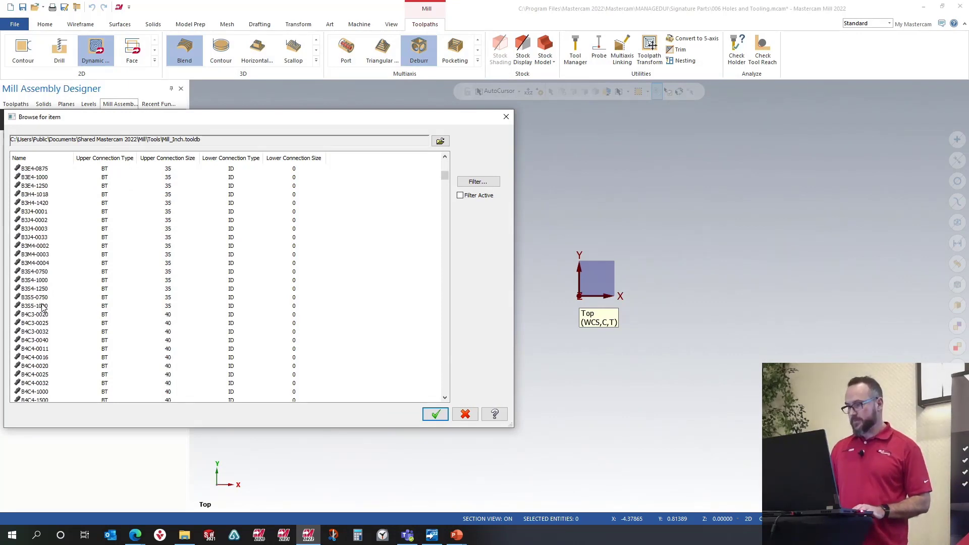
scroll(44, 312, "down", 7)
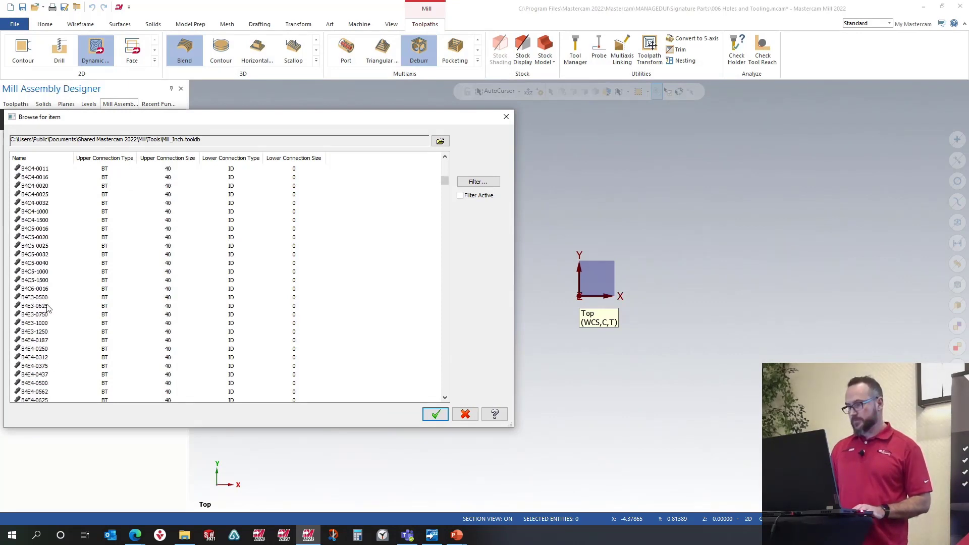
double_click(35, 185)
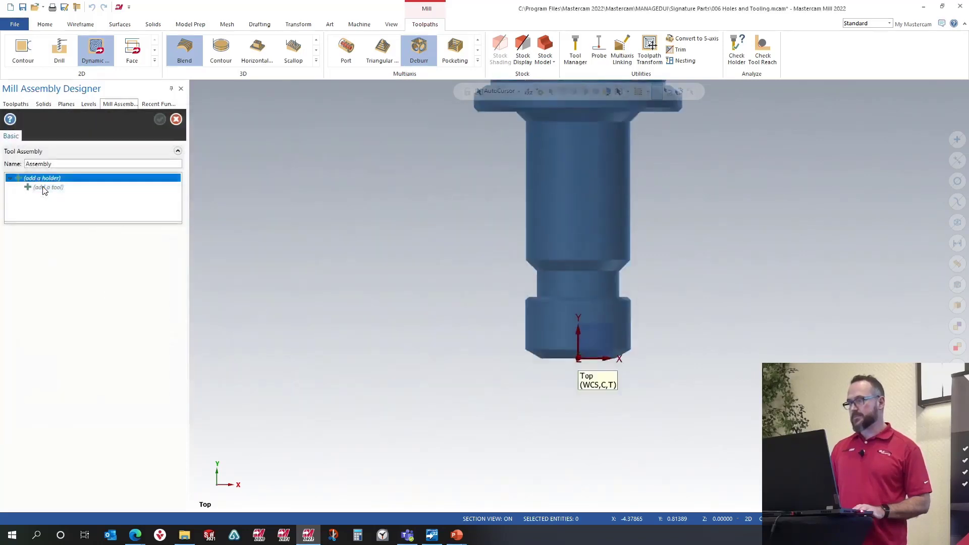
Step: Import the 1/4 SPOTDRILL into the assembly from the library, filtering the list to spot drills
right_click(61, 189)
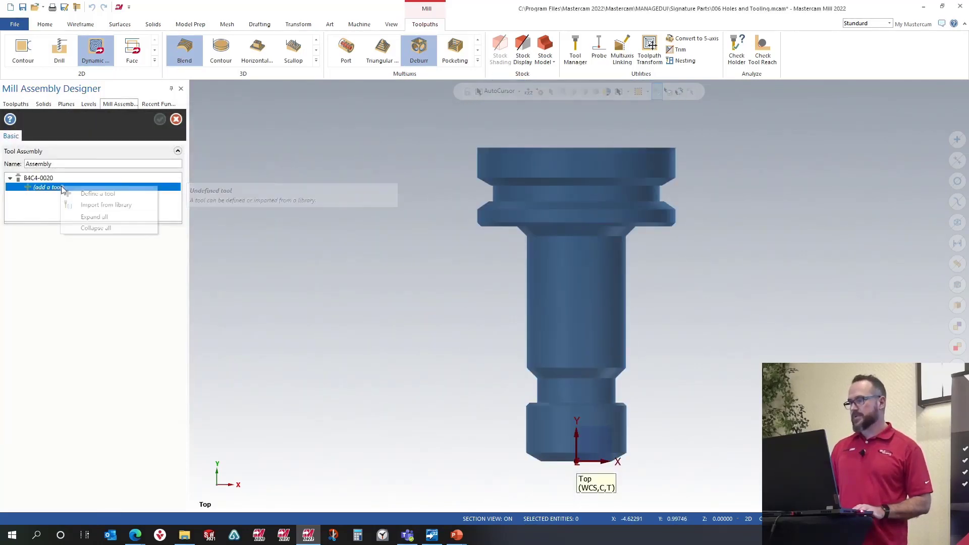
left_click(98, 209)
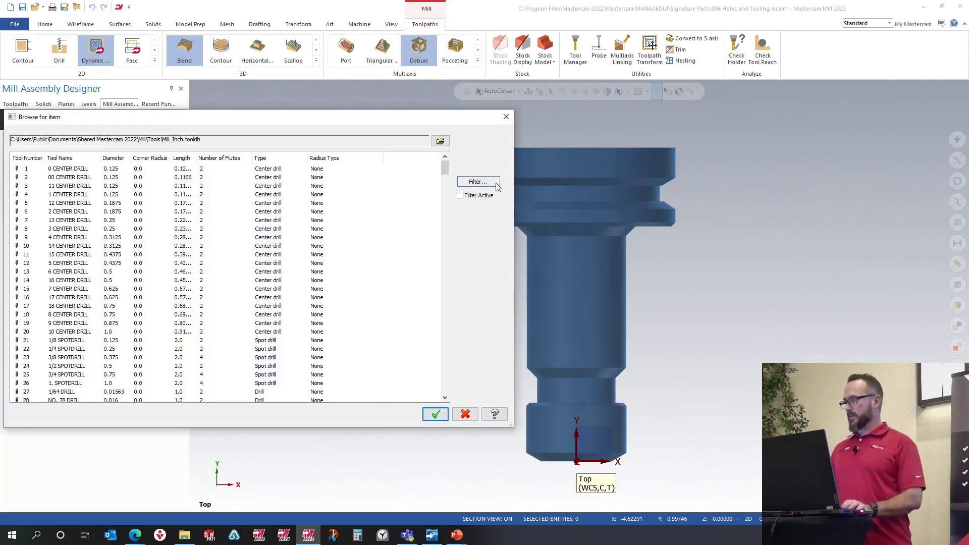
left_click(479, 183)
key("Return")
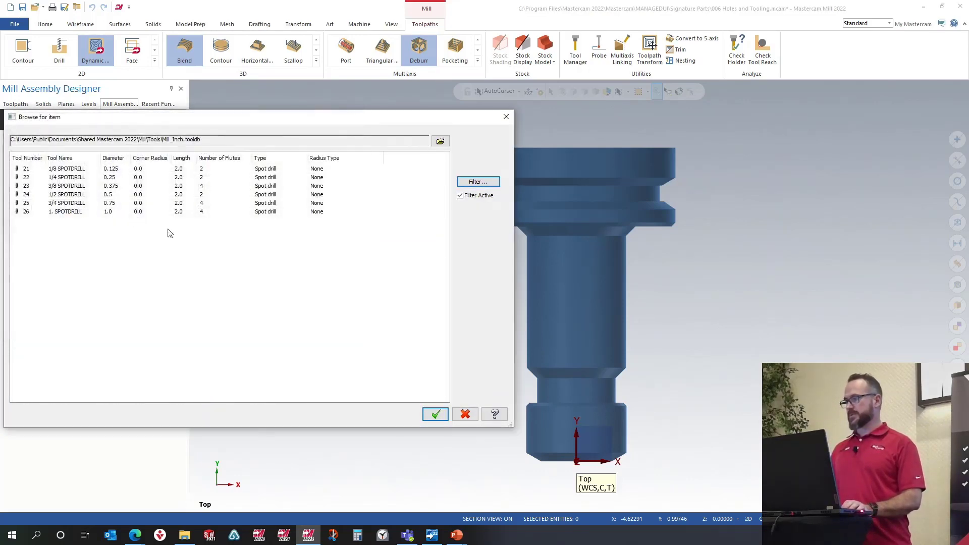
double_click(69, 177)
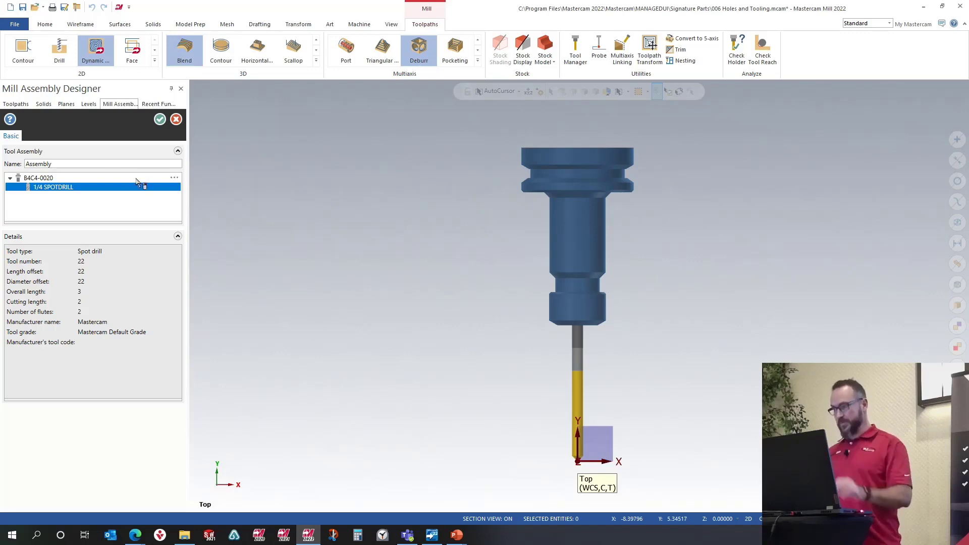
Step: Edit the spot drill to a cutting length of 1 and a shoulder length of 1.5
right_click(61, 188)
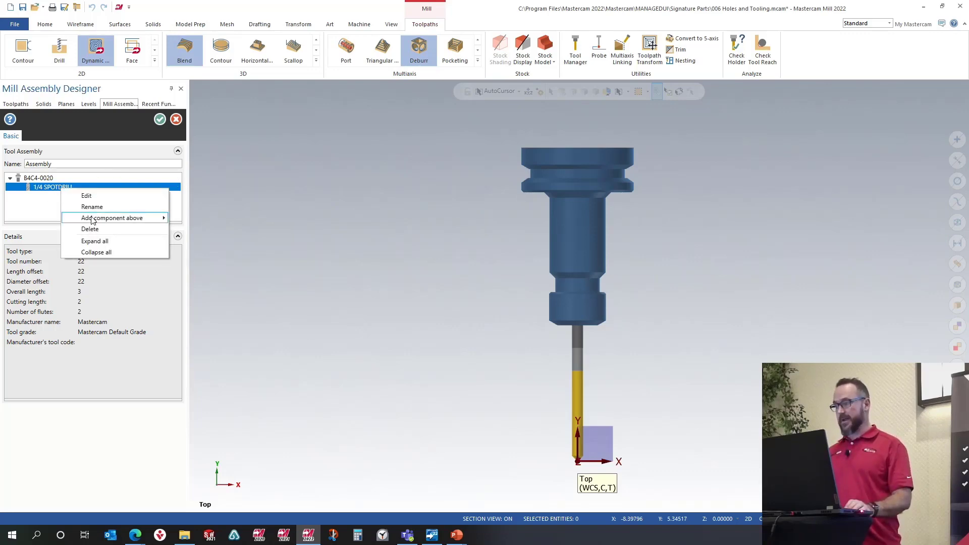
left_click(90, 196)
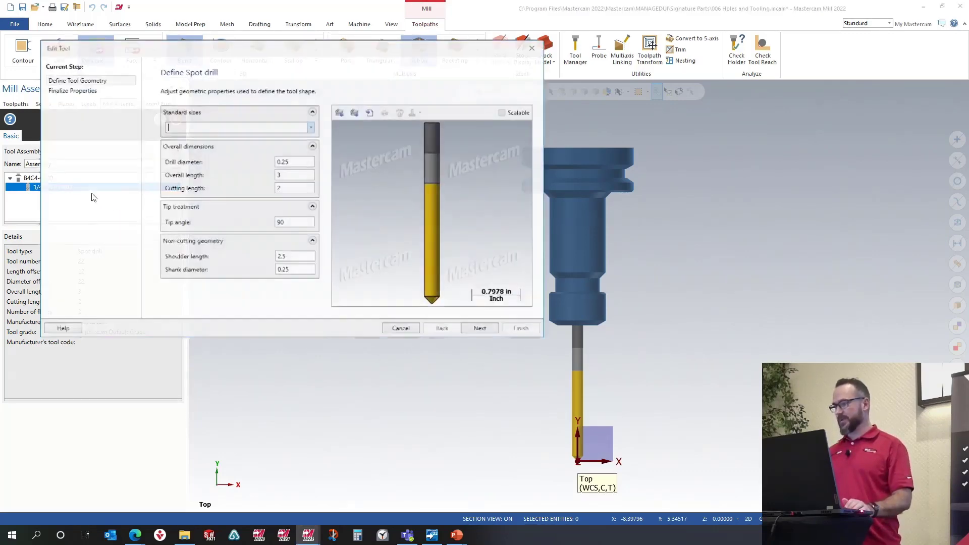
double_click(295, 189)
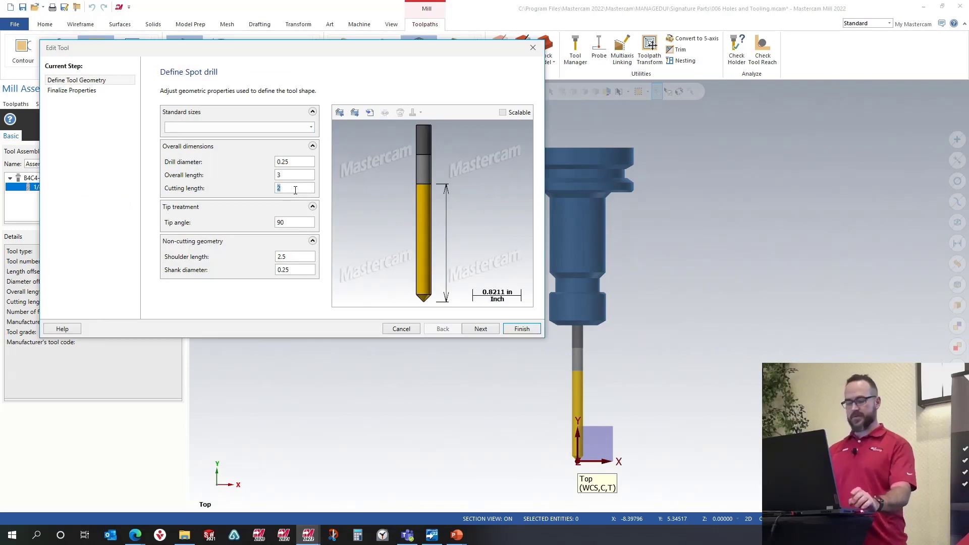
key("Tab")
double_click(282, 257)
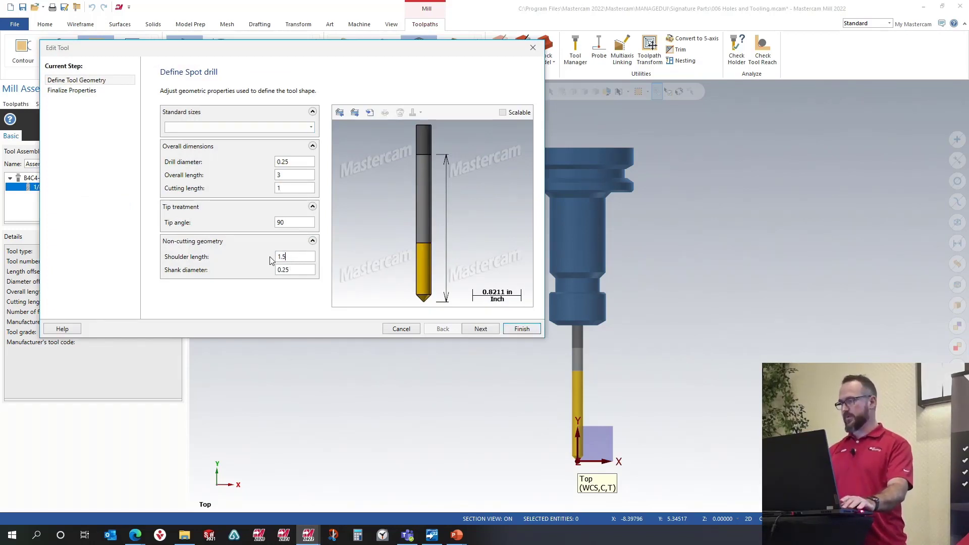
type("1.5")
left_click(518, 331)
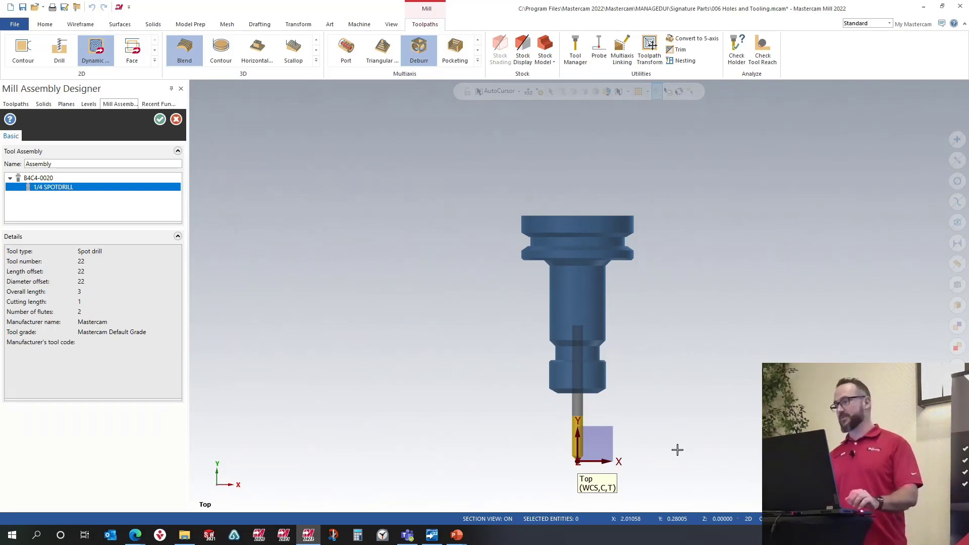
Step: Accept the new spot drill assembly and close the Tool Manager
left_click(160, 119)
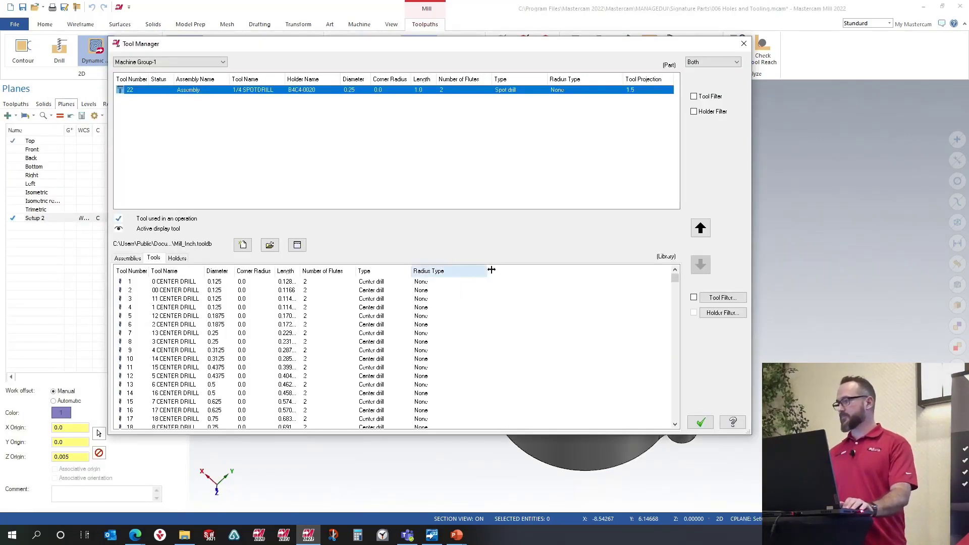
left_click(701, 422)
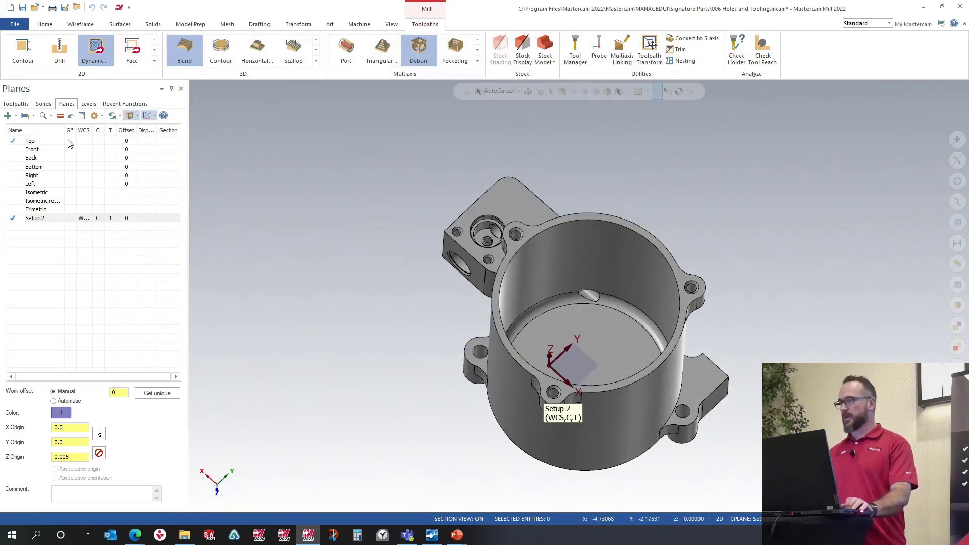
left_click(16, 103)
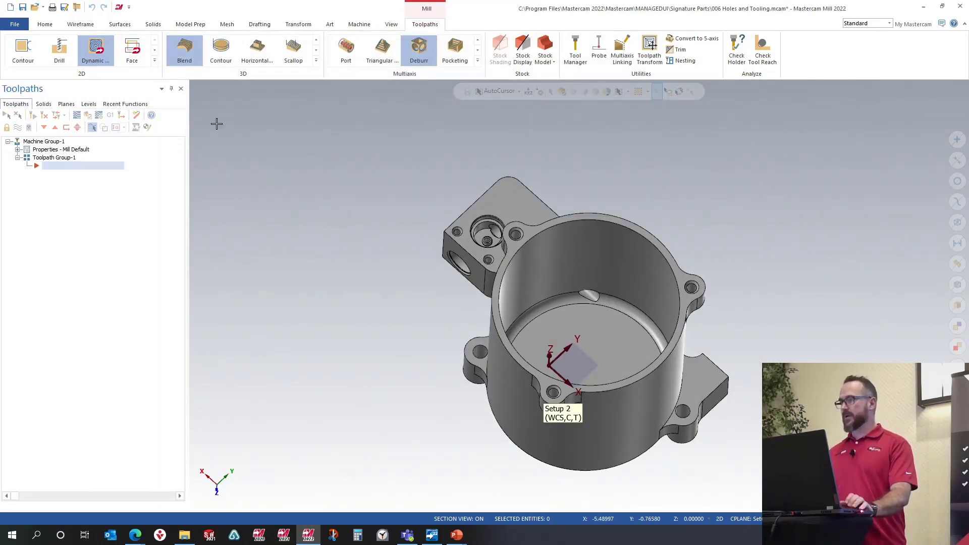
Step: Start a Chamfer Drill toolpath and select the small mounting holes on the part's top faces
left_click(154, 60)
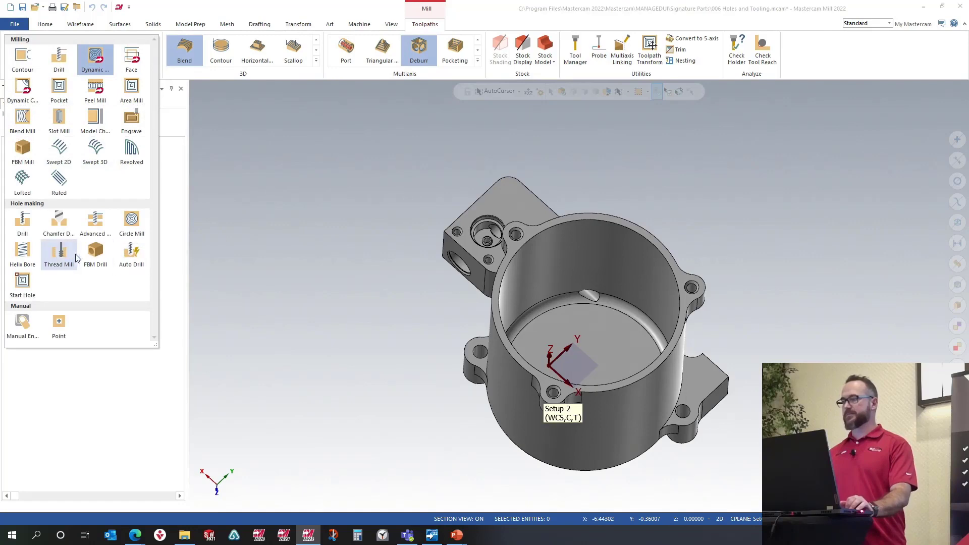
left_click(59, 226)
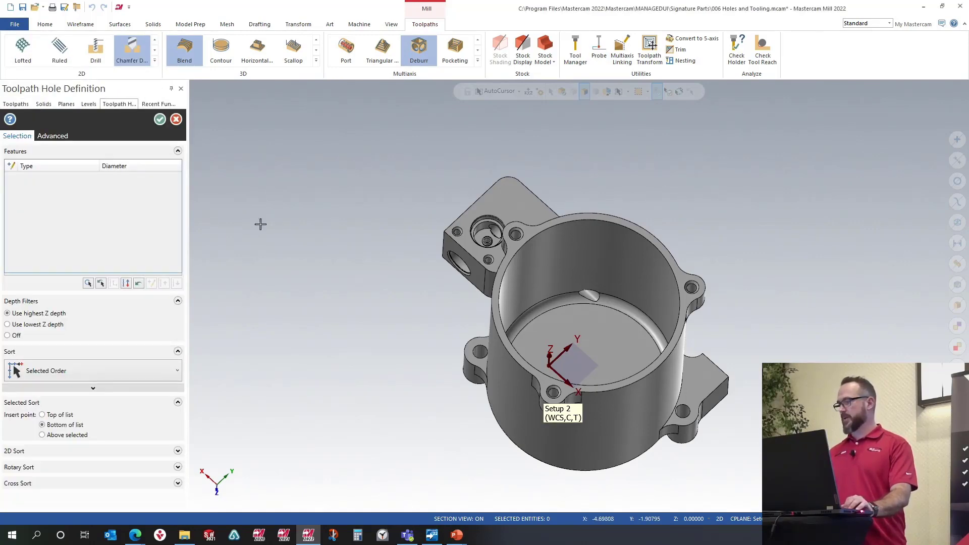
scroll(455, 241, "up", 6)
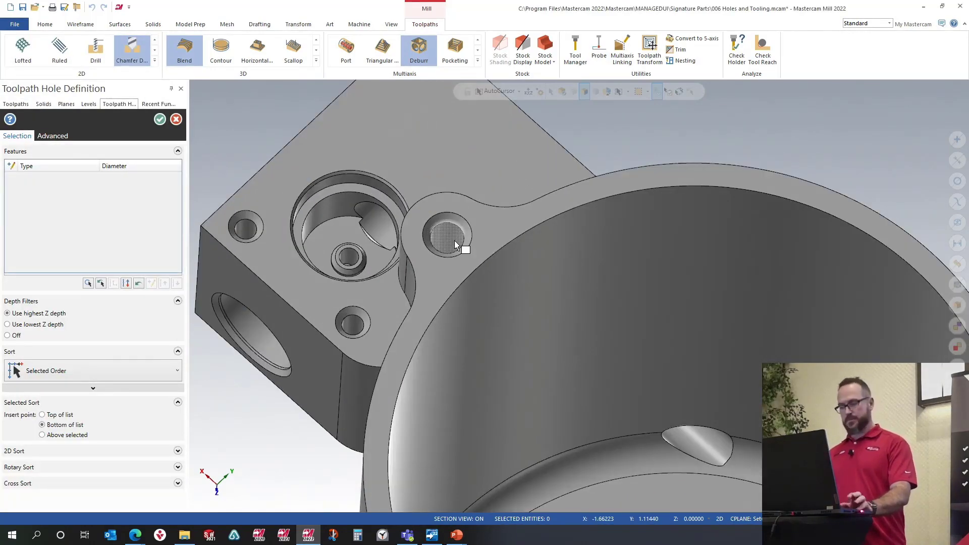
left_click(454, 240)
scroll(561, 209, "down", 5)
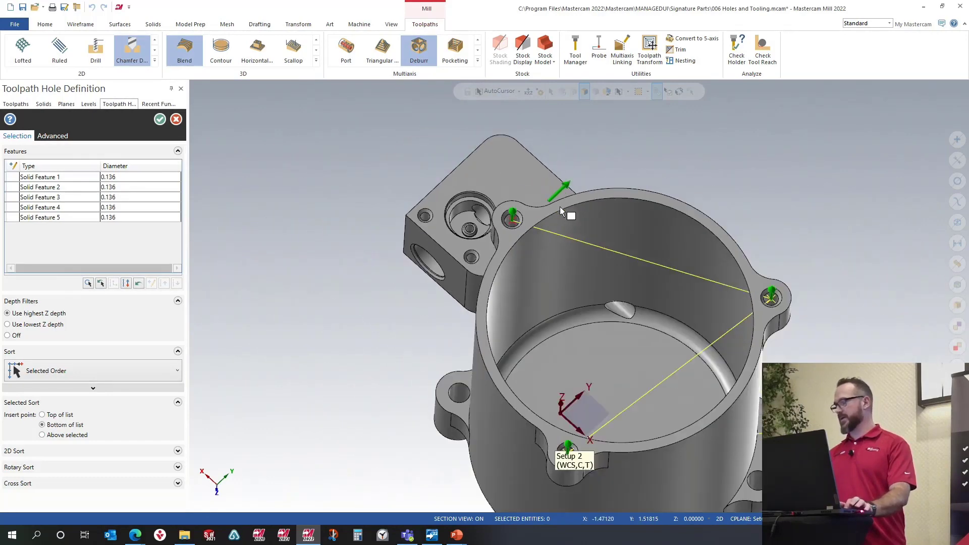
scroll(440, 206, "down", 3)
middle_click_drag(444, 210, 519, 225)
scroll(457, 236, "up", 3)
scroll(459, 232, "up", 5)
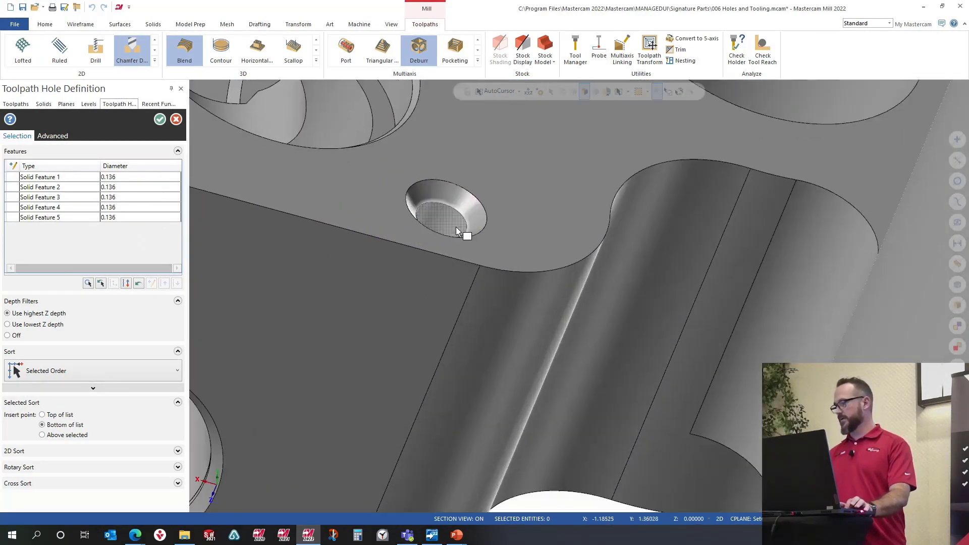
left_click(456, 226)
scroll(556, 260, "down", 8)
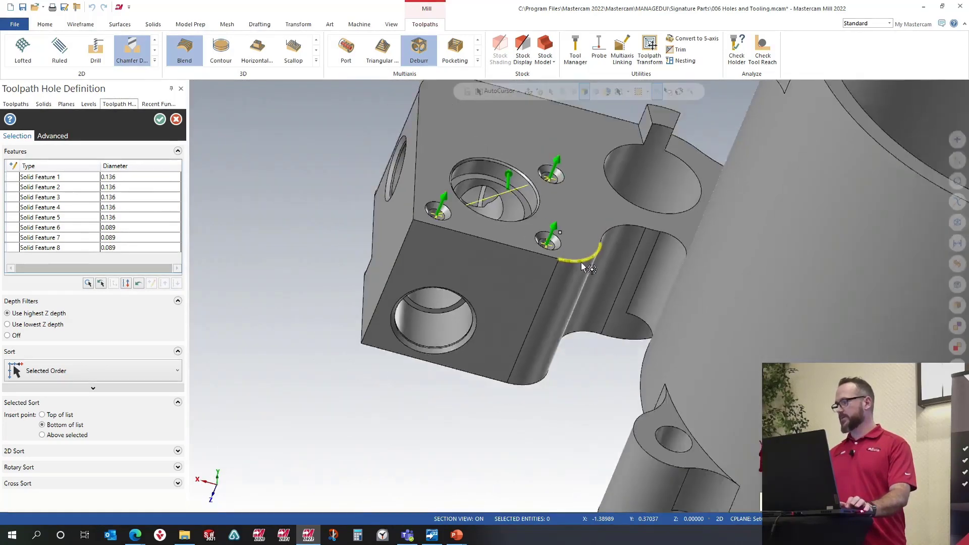
left_click(160, 119)
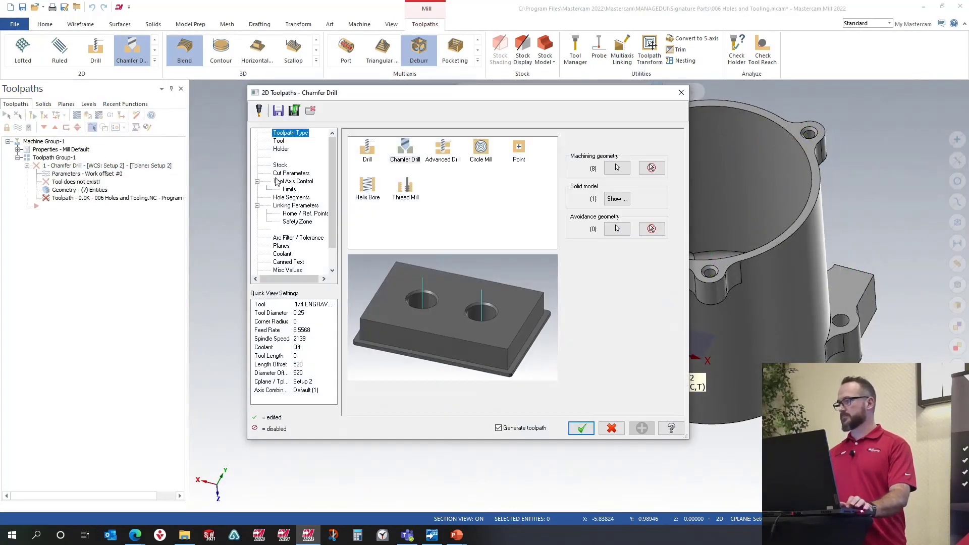
Step: Use the 1/4 SPOTDRILL tool and set the chamfer to be cut by width, with a width of 0.005
left_click(279, 142)
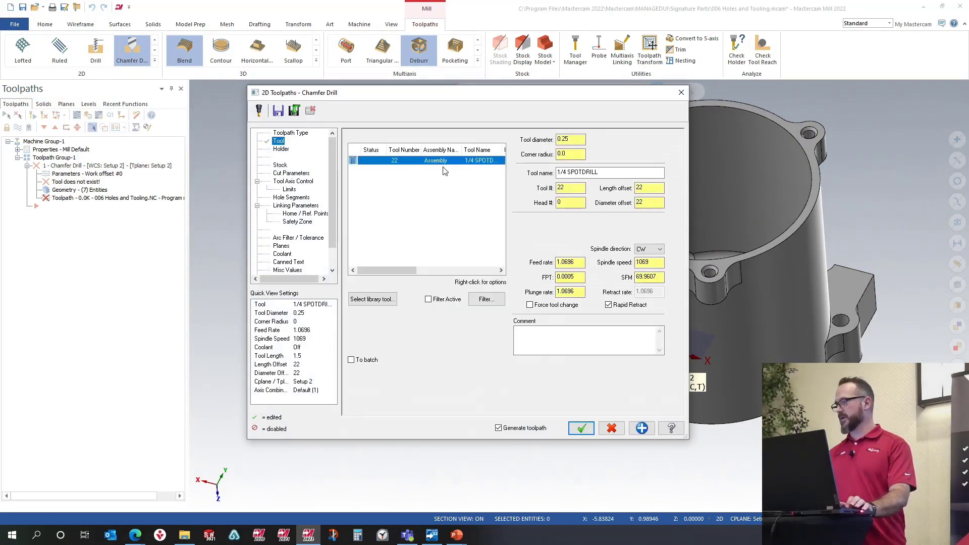
left_click(292, 174)
left_click(504, 166)
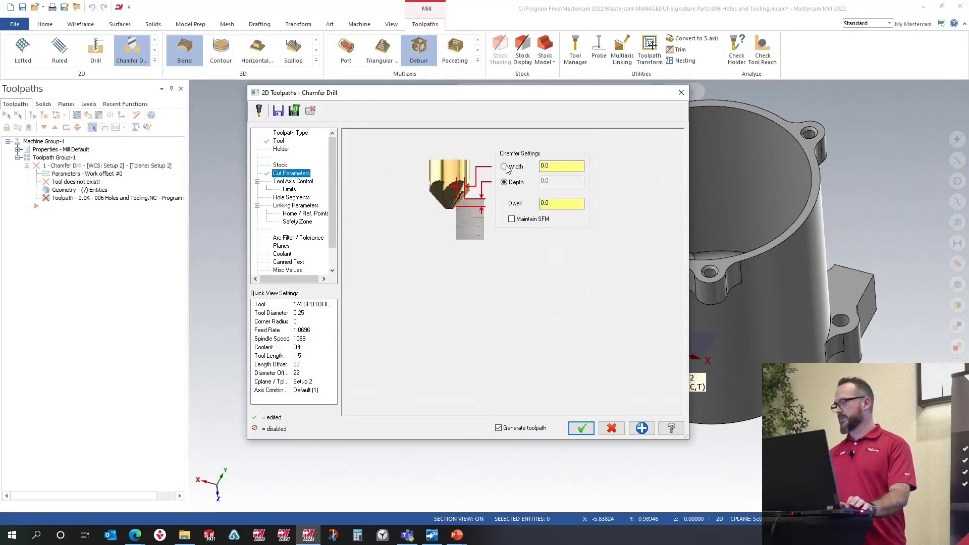
double_click(563, 167)
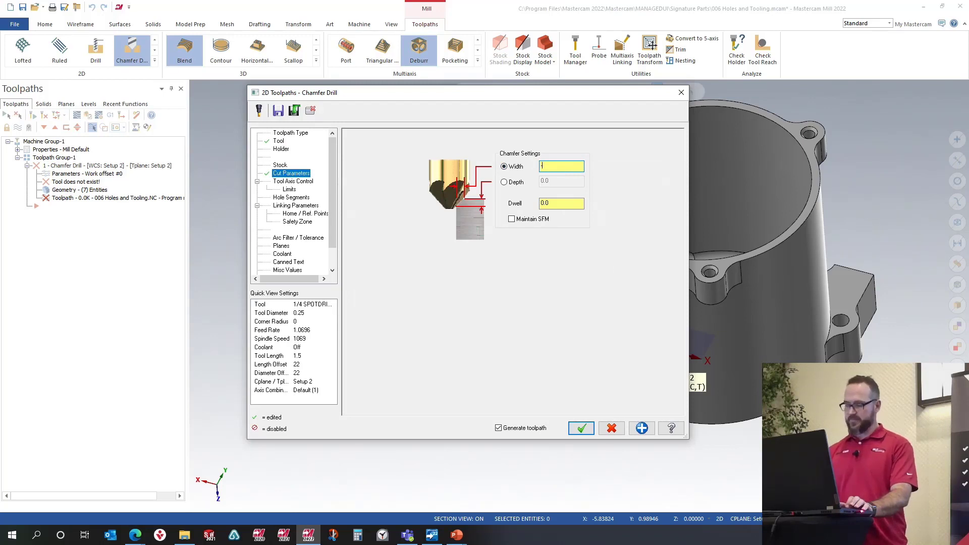
type(".005")
key("Return")
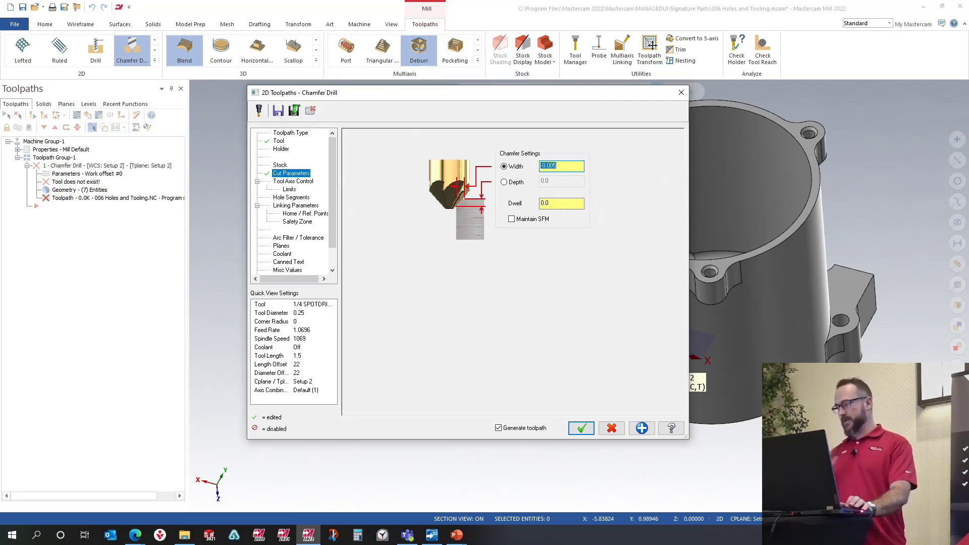
Step: Set the toolpath's tool axis output format to 5 axis
left_click(305, 183)
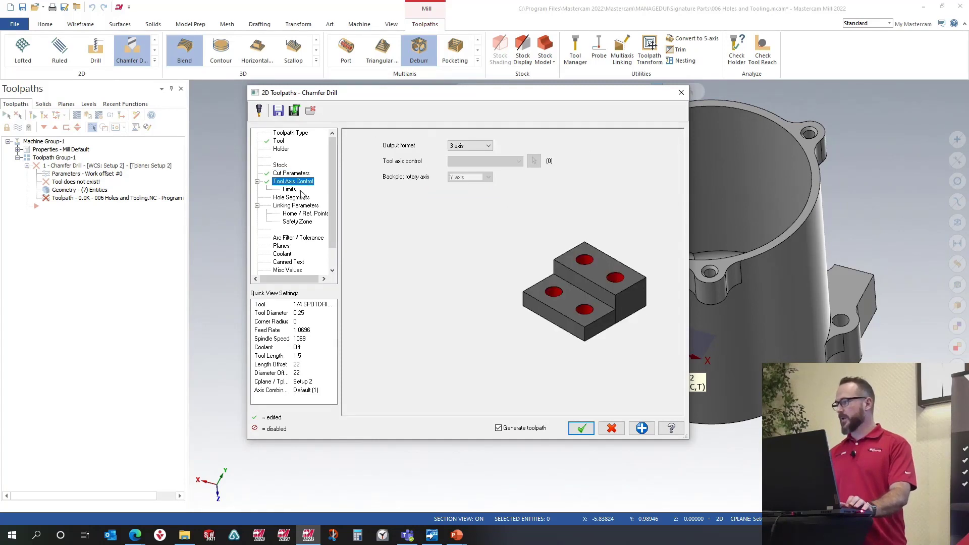
left_click(478, 147)
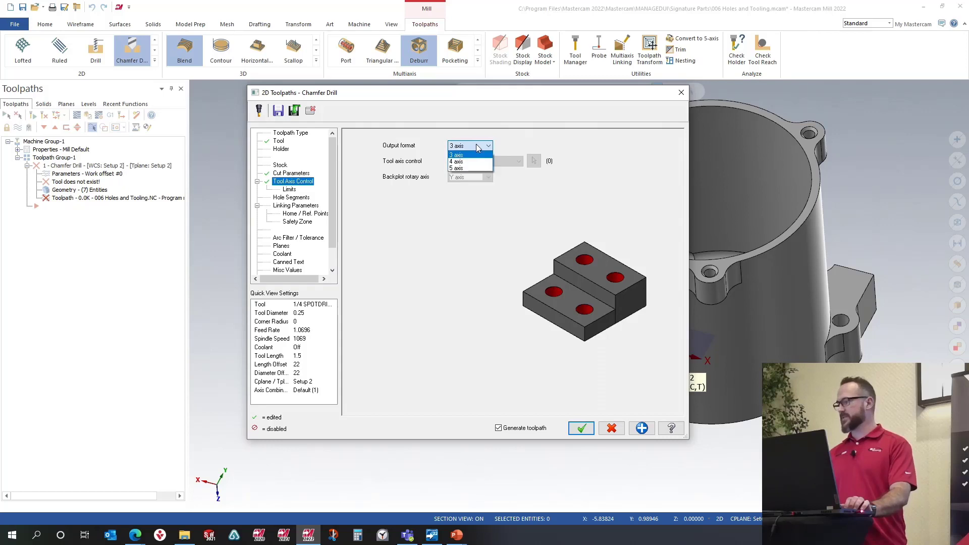
left_click(472, 165)
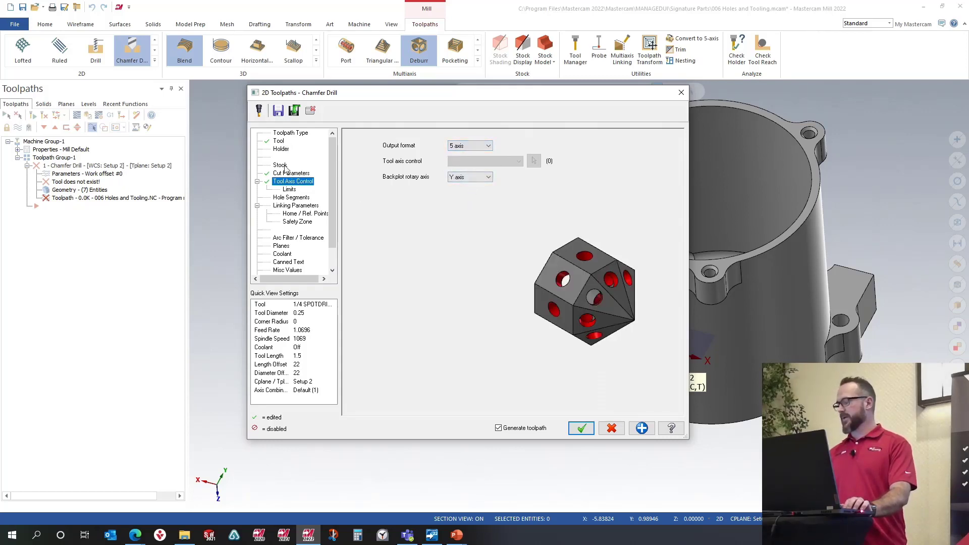
Step: Reopen the machining geometry selection and add one more mounting hole on the part
left_click(291, 134)
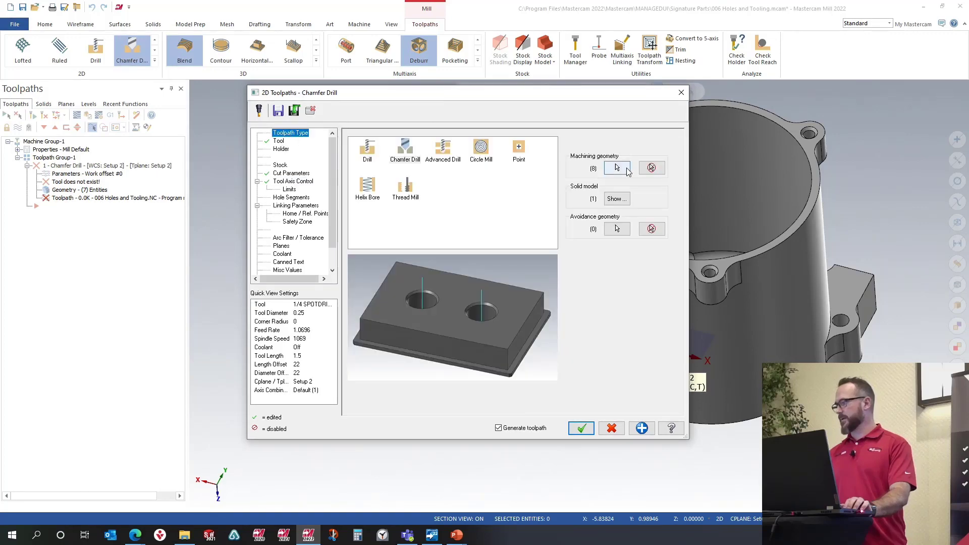
left_click(618, 168)
middle_click_drag(669, 199, 611, 168)
left_click(618, 163)
left_click(768, 228)
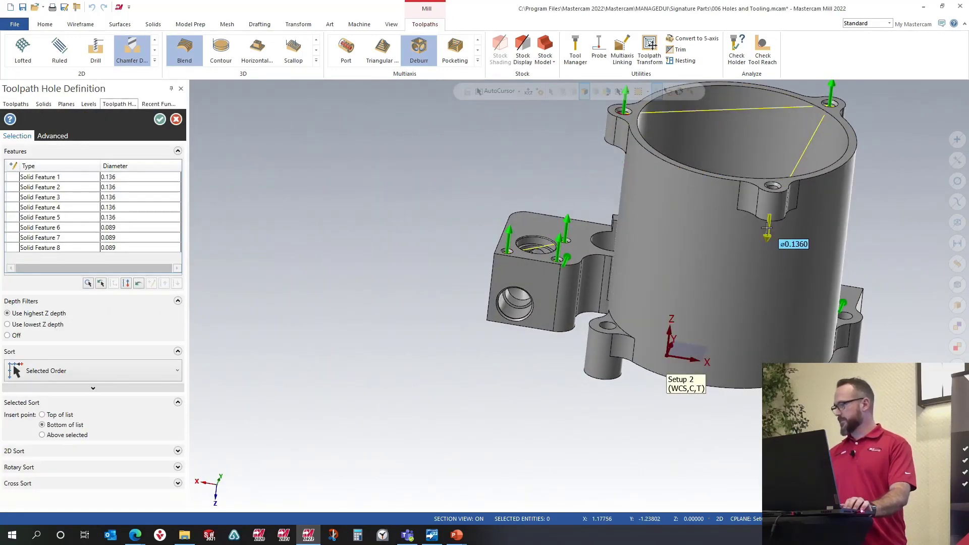
left_click(161, 120)
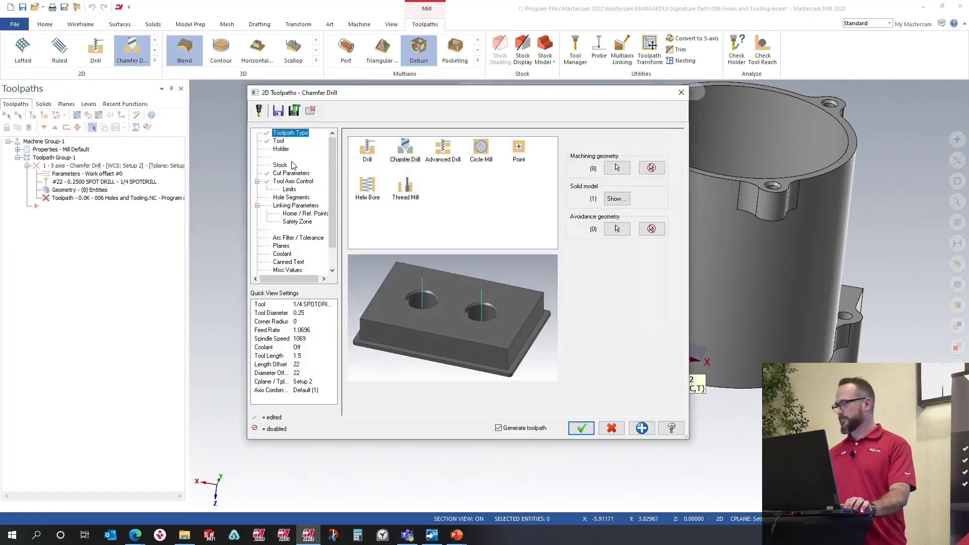
Step: Display the solid model, then open the collision check from the linking parameters
left_click(621, 199)
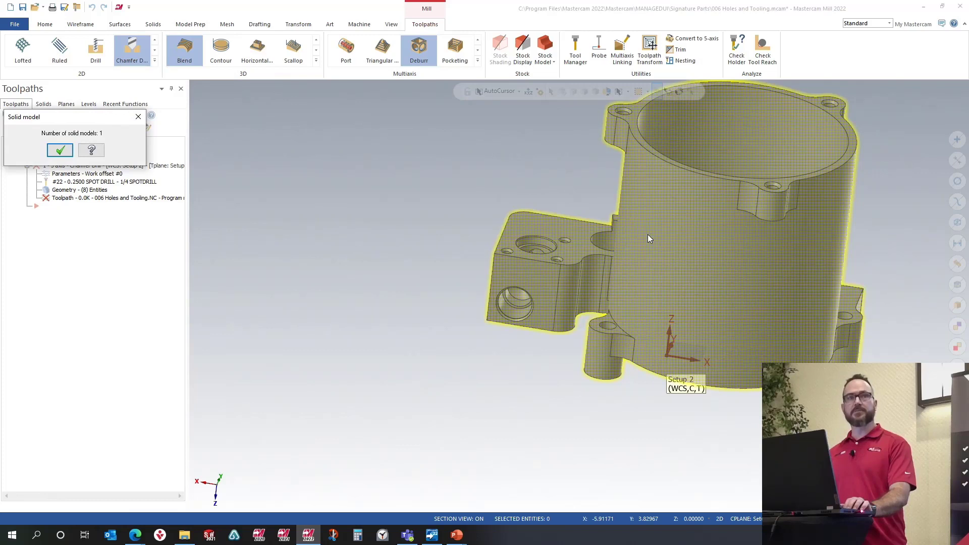
left_click(61, 150)
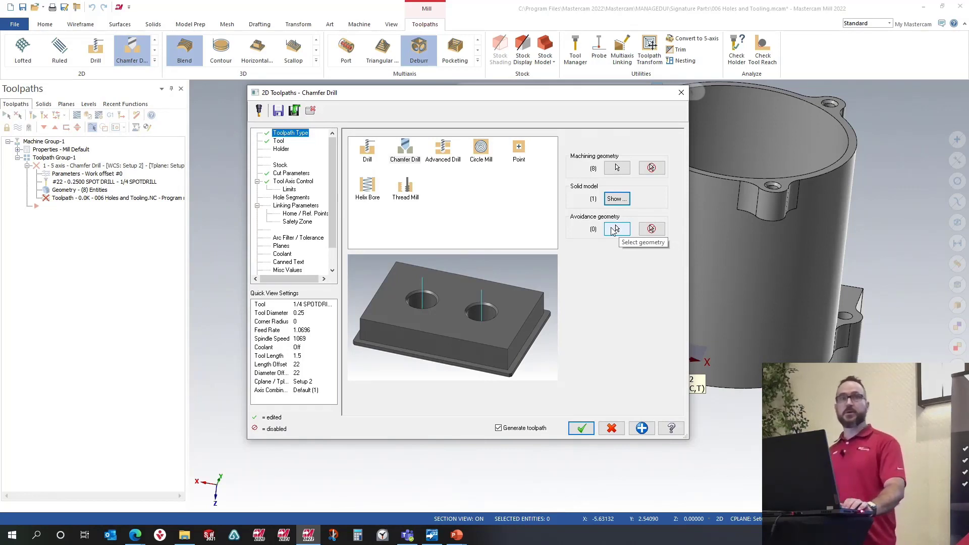
left_click(287, 206)
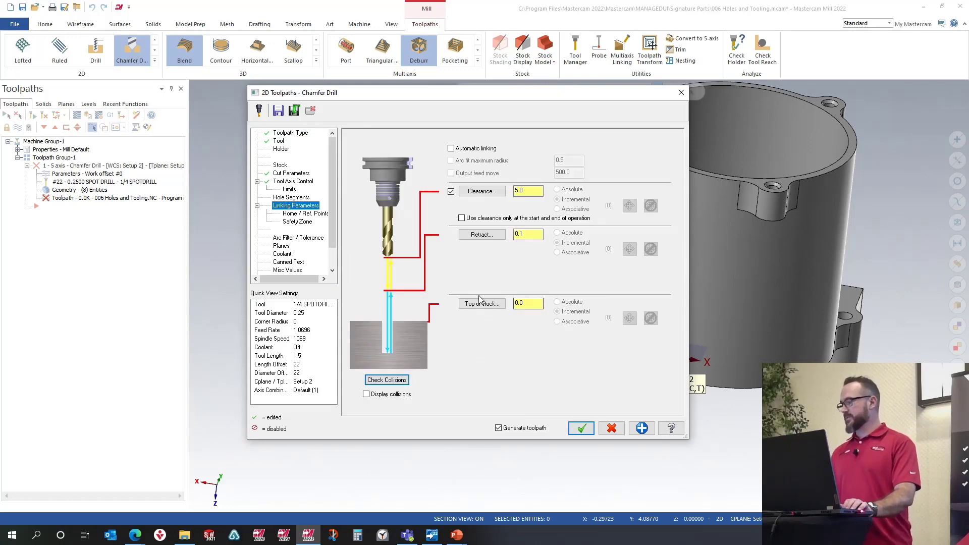
left_click(402, 380)
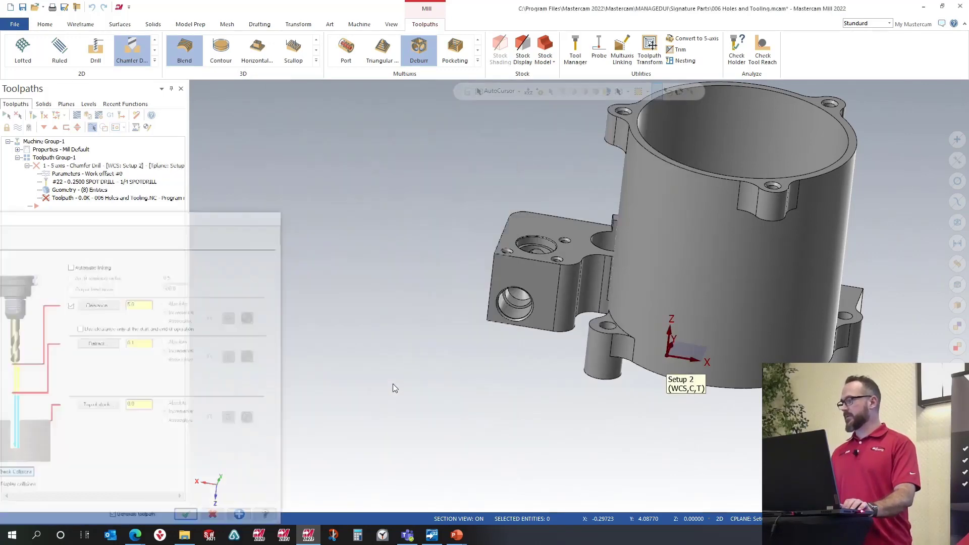
Step: Review the collision status of each selected hole feature on the part
middle_click_drag(485, 326, 673, 340)
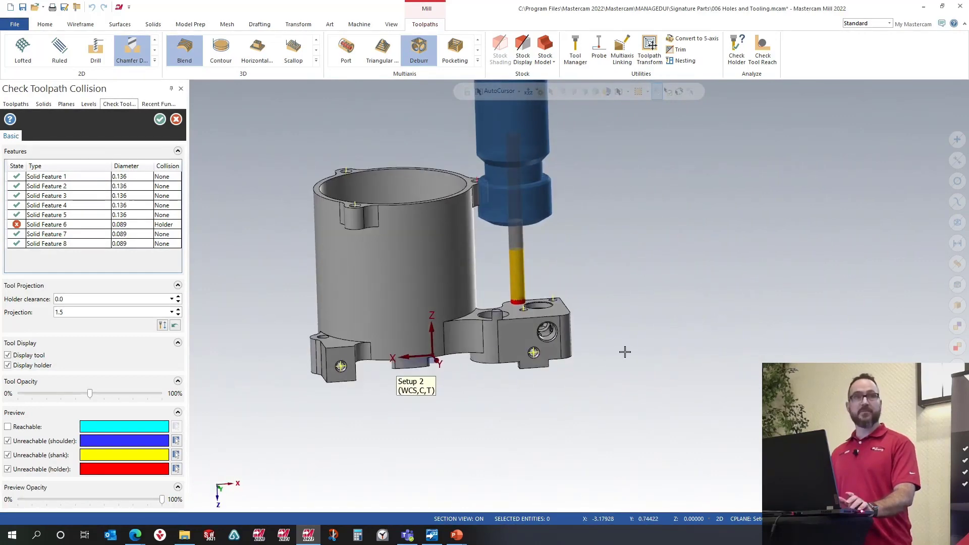
left_click(44, 233)
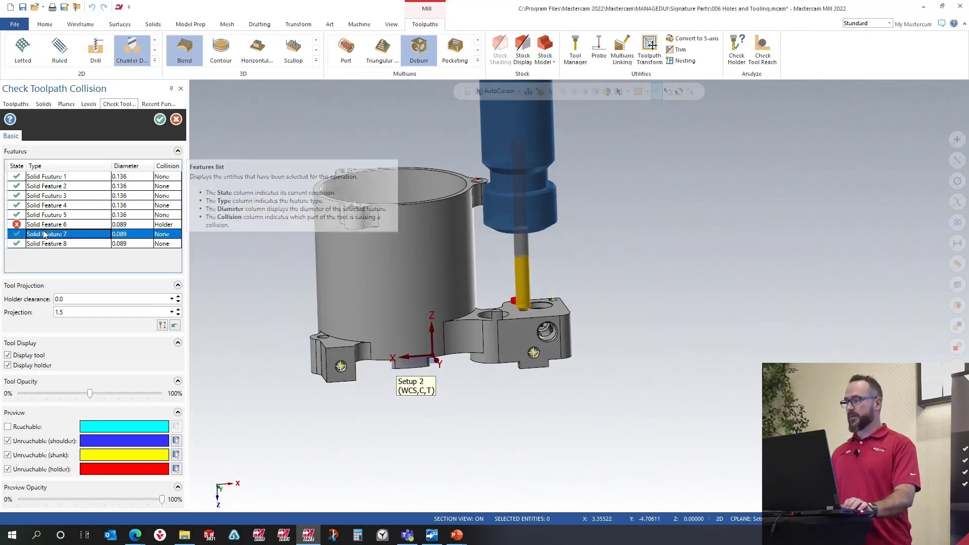
left_click(58, 214)
left_click(58, 205)
left_click(58, 195)
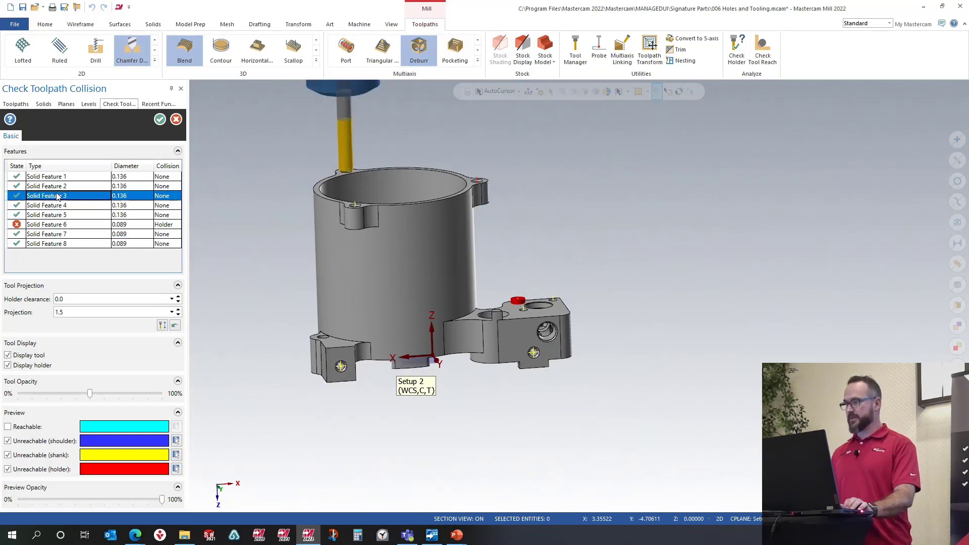
left_click(58, 186)
left_click(58, 180)
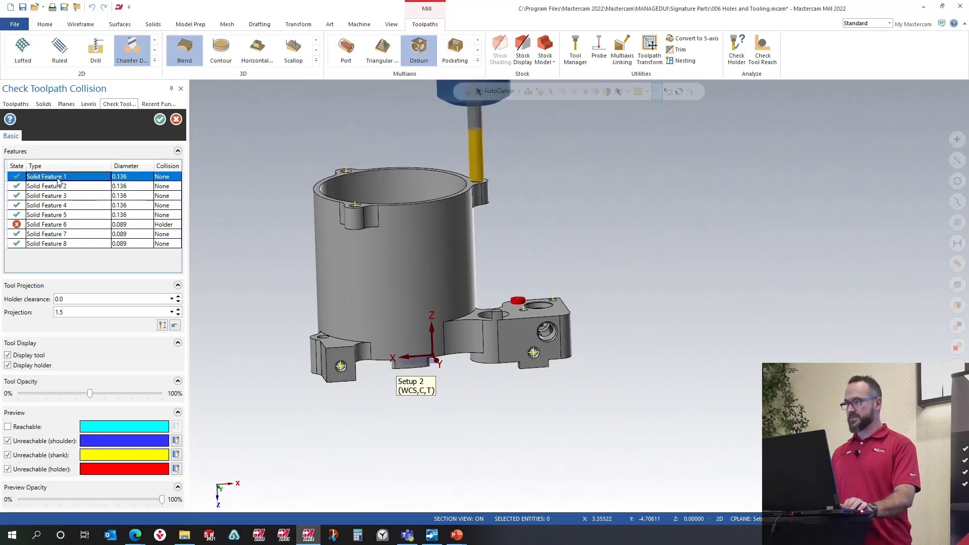
left_click(58, 225)
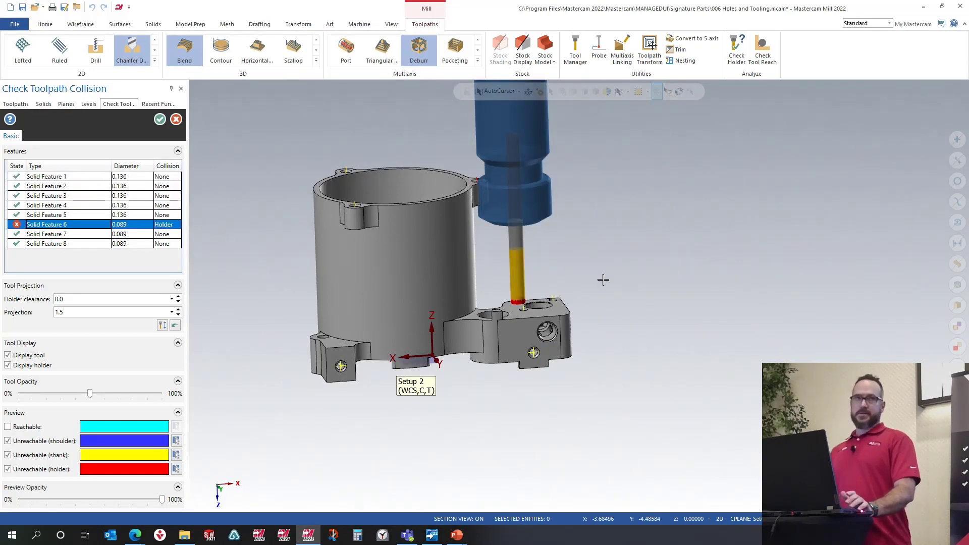
Step: Set the holder clearance to 0.05, recalculate the tool projection, and accept the collision check
middle_click_drag(554, 217, 560, 243)
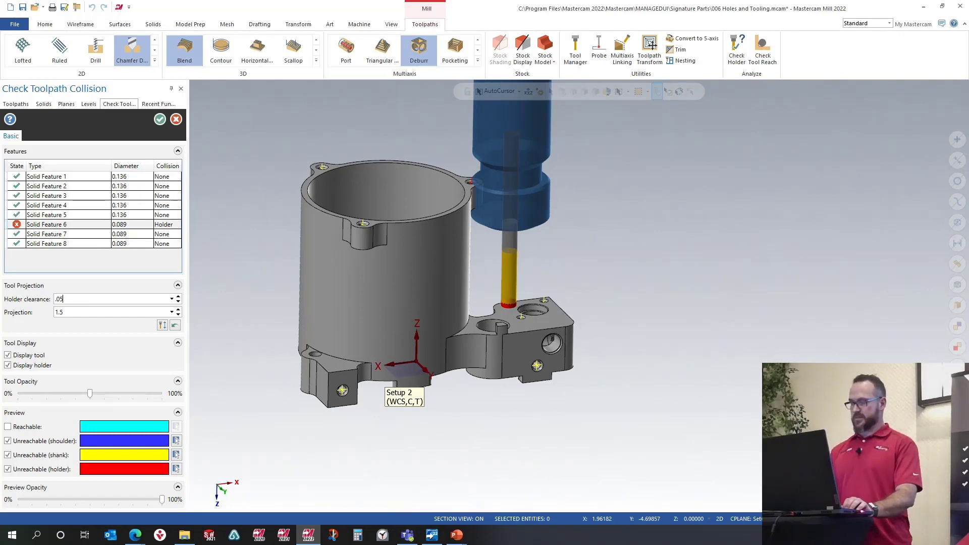
type(".05")
key("Return")
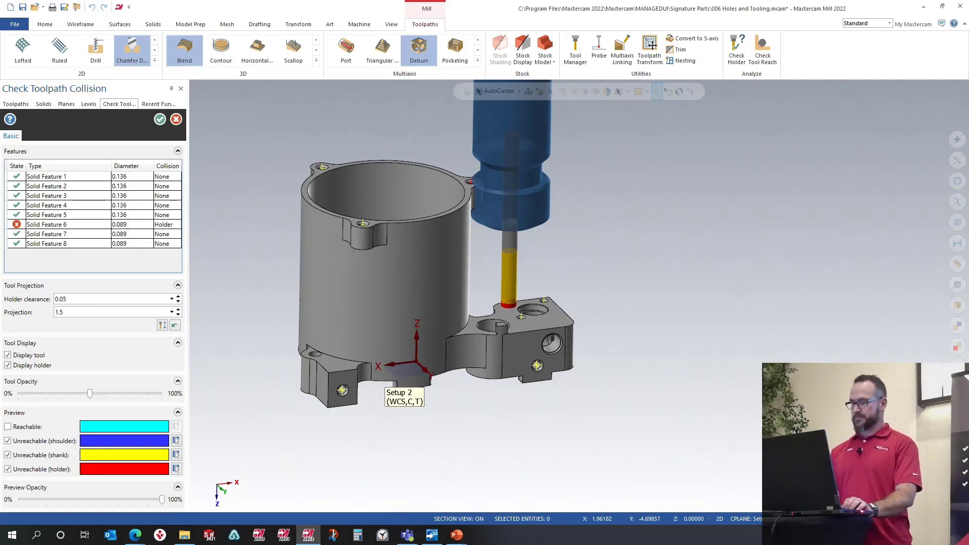
left_click(162, 326)
left_click(71, 244)
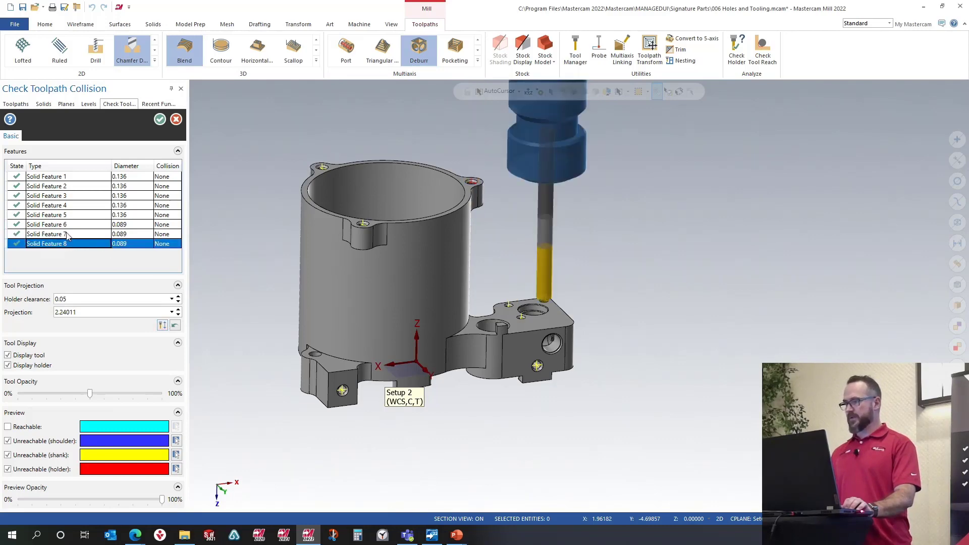
left_click(69, 234)
left_click(67, 224)
left_click(160, 120)
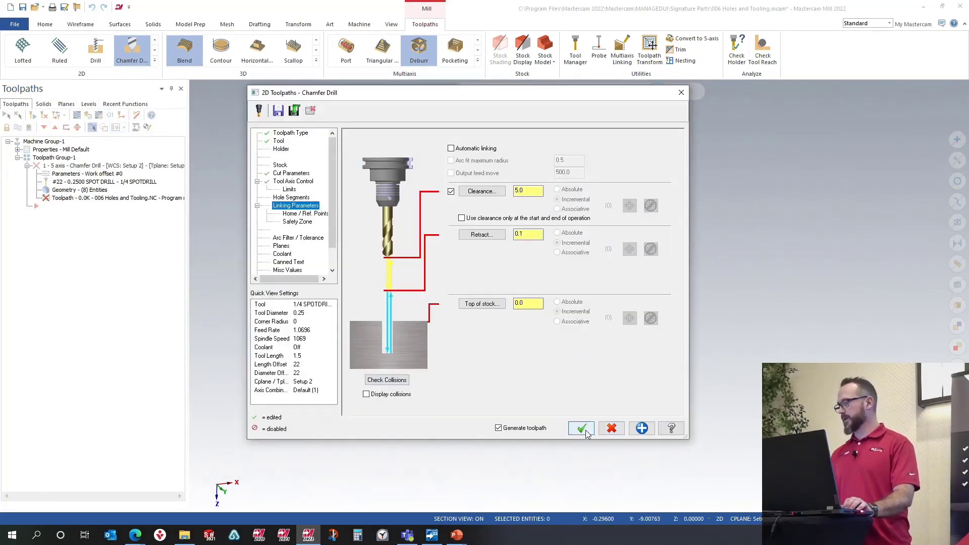
Step: Generate the Chamfer Drill toolpath and inspect its motion around the part
left_click(582, 428)
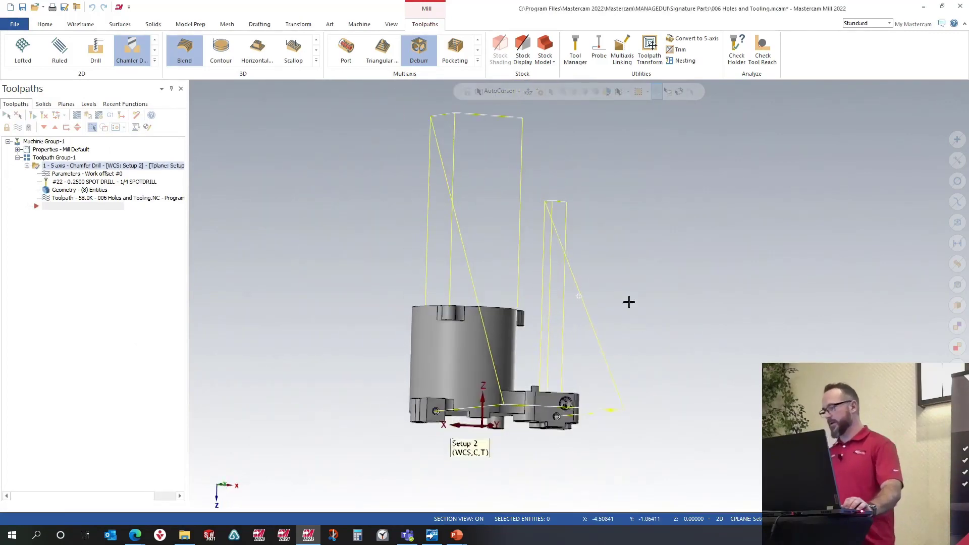
middle_click_drag(629, 302, 439, 310)
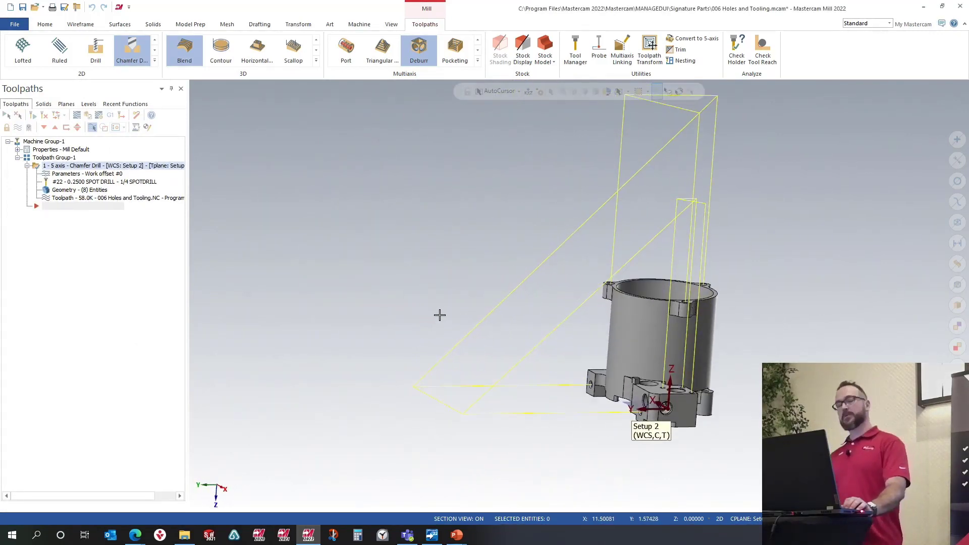
middle_click_drag(448, 312, 505, 320)
Step: Reopen the toolpath parameters, enable Automatic linking, and regenerate the toolpath
left_click(67, 174)
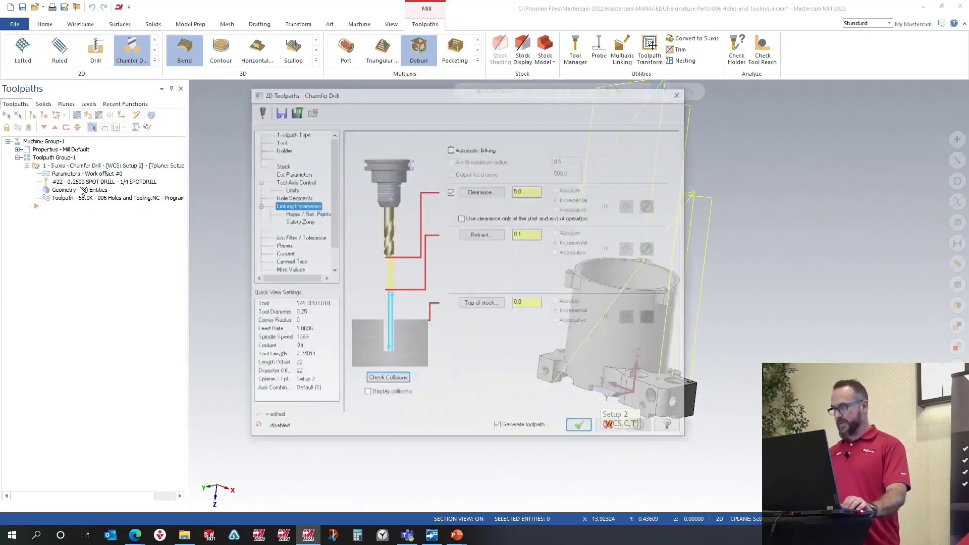
left_click(450, 149)
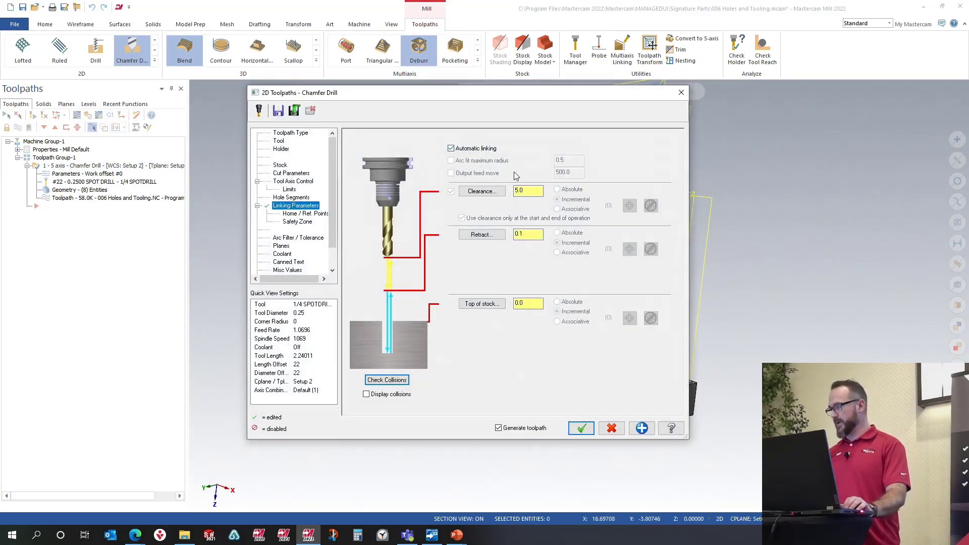
double_click(535, 191)
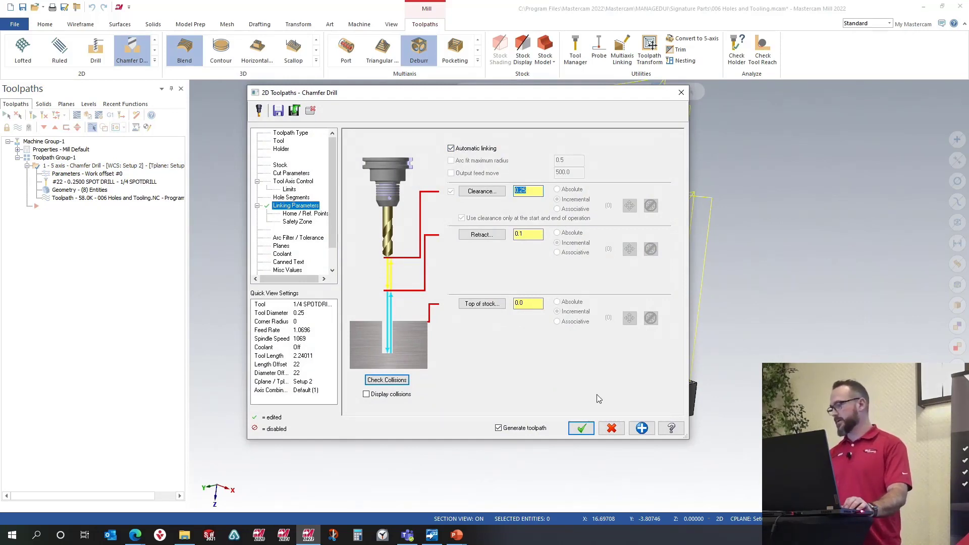
left_click(581, 429)
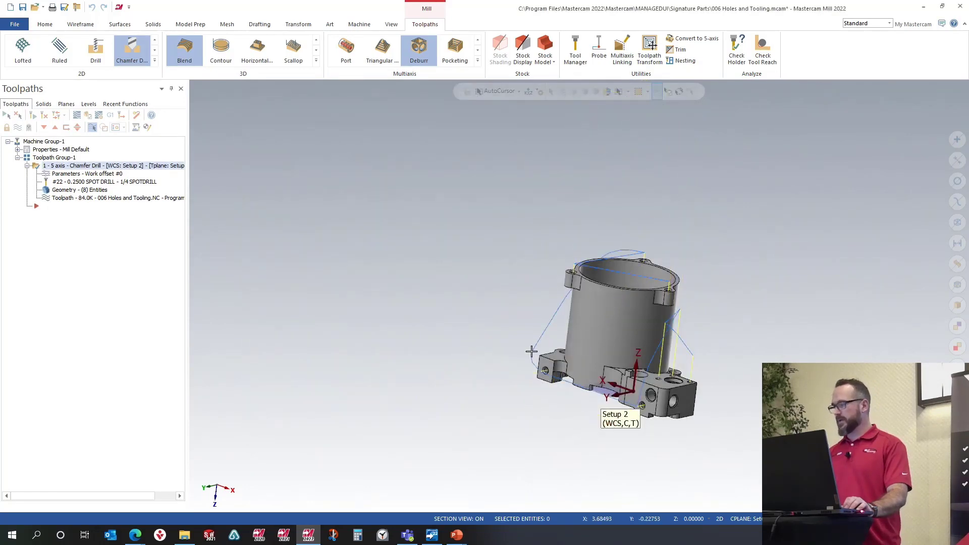
middle_click_drag(553, 351, 632, 387)
scroll(584, 320, "down", 2)
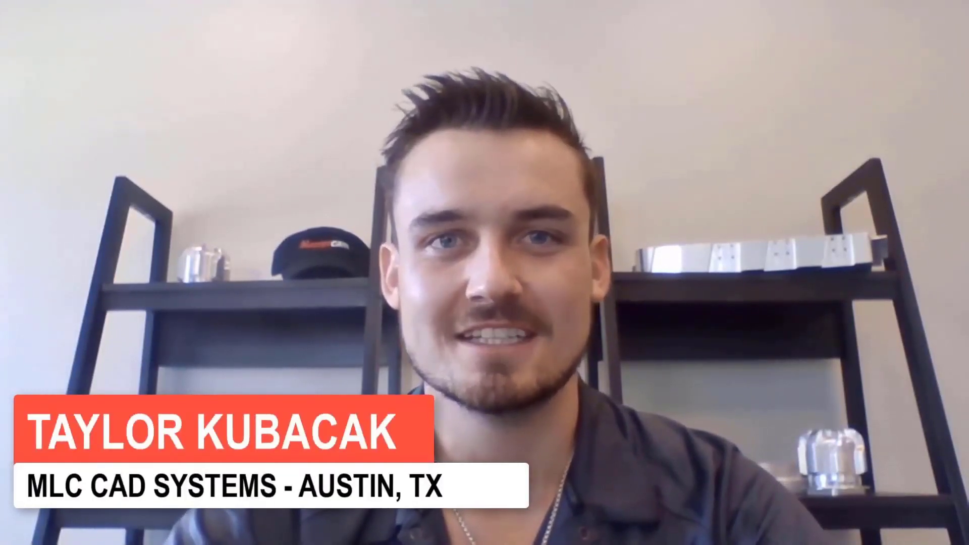
left_click_drag(739, 217, 658, 112)
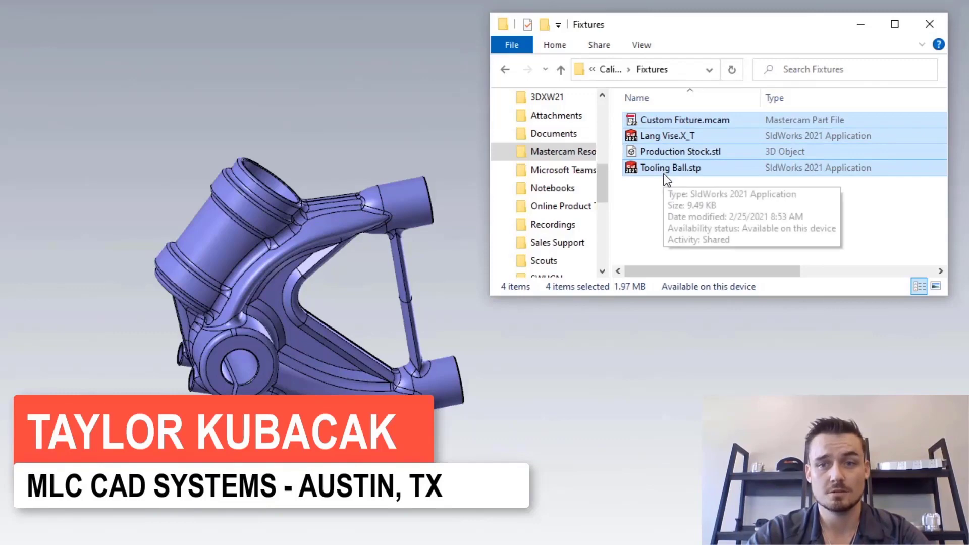
Step: Drag the selected fixture files from the Fixtures folder into the graphics window to merge them
left_click_drag(665, 173, 599, 320)
left_click_drag(574, 360, 573, 360)
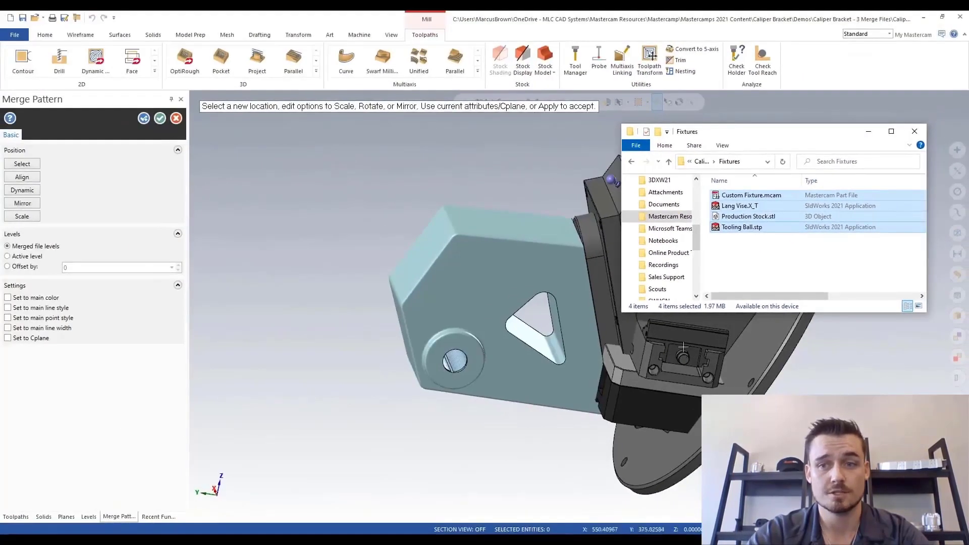
left_click(775, 110)
middle_click_drag(752, 198, 742, 228)
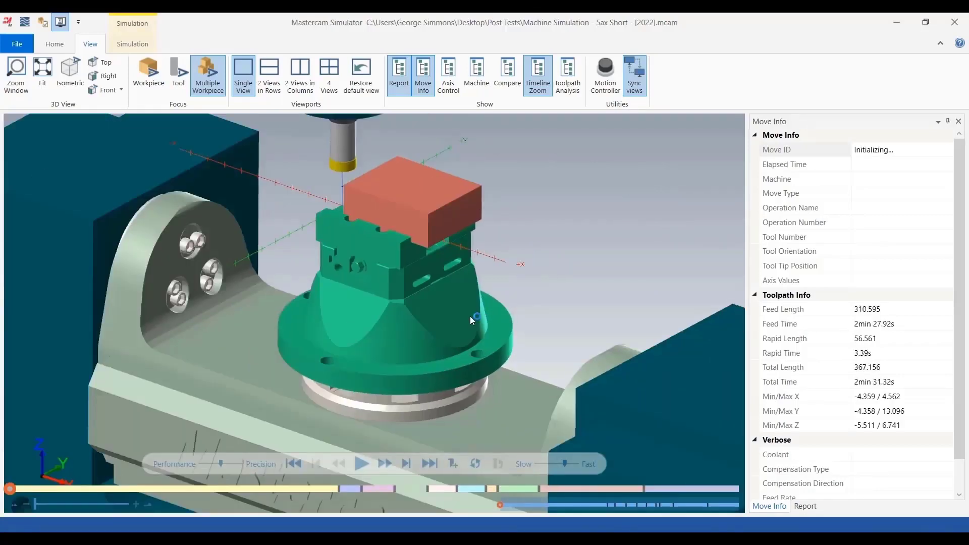
Step: Play the machine simulation and switch to the simulation tools
left_click(361, 463)
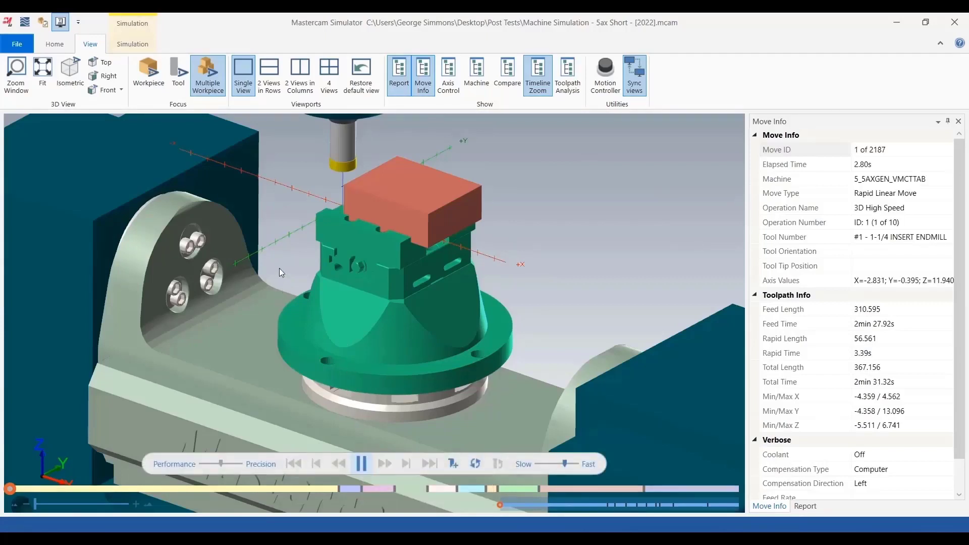
left_click(121, 46)
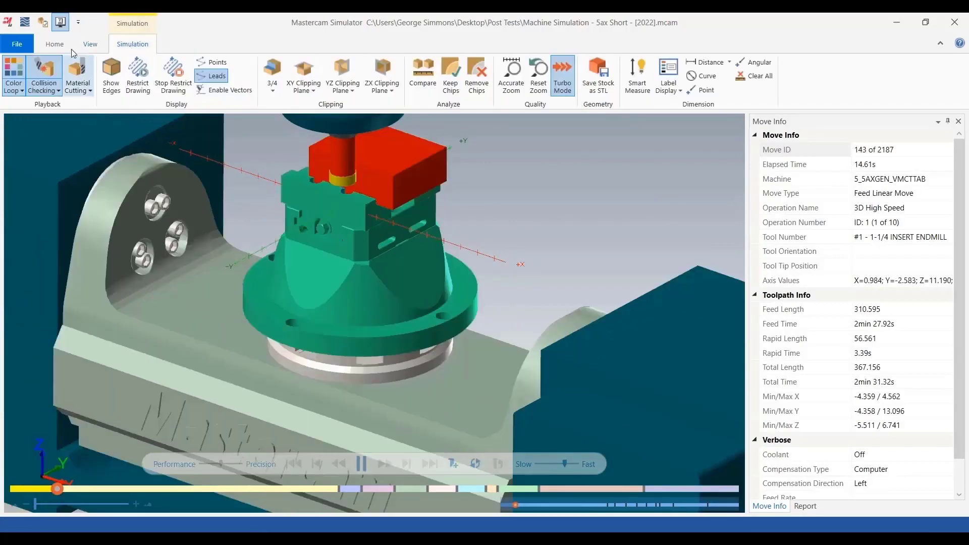
Step: Measure the distance between two points on the stock in the simulator
left_click(55, 45)
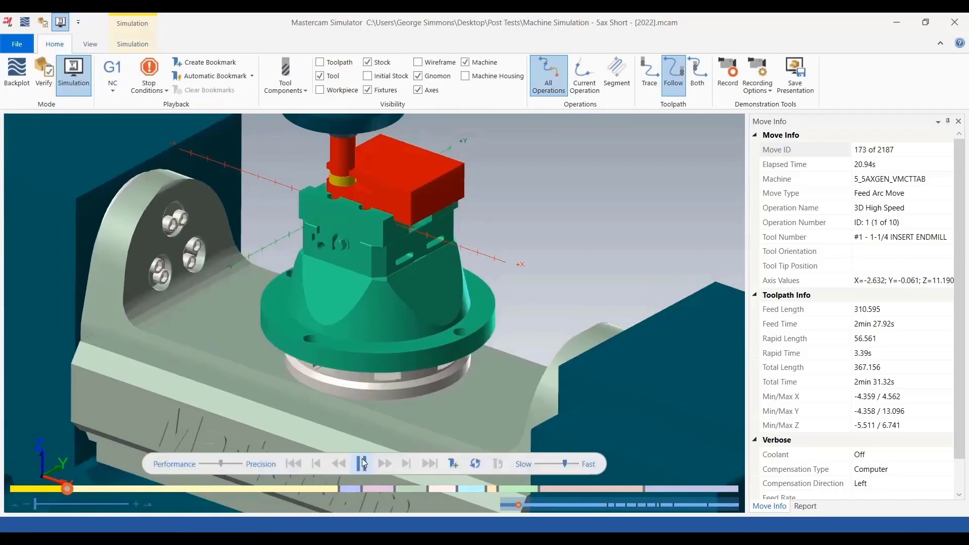
left_click(91, 46)
left_click(125, 46)
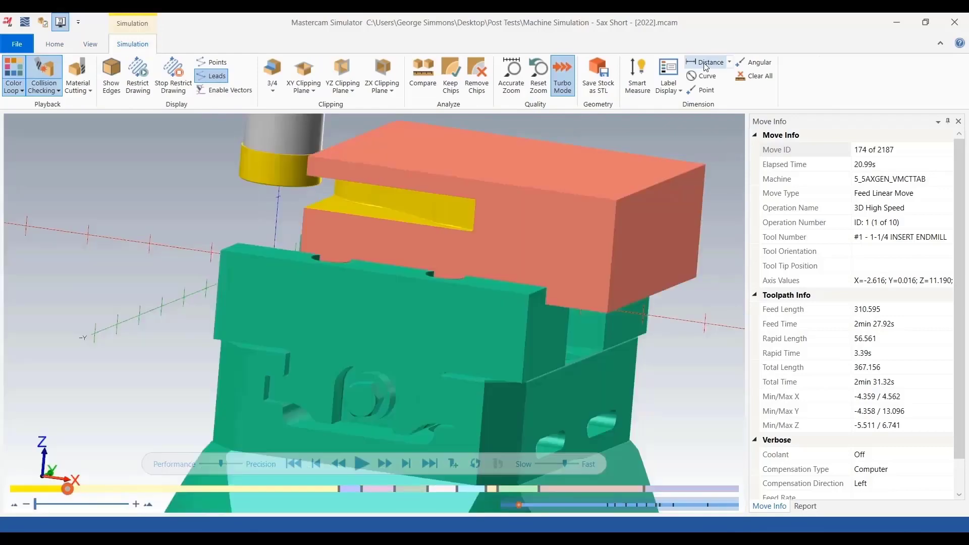
left_click(705, 63)
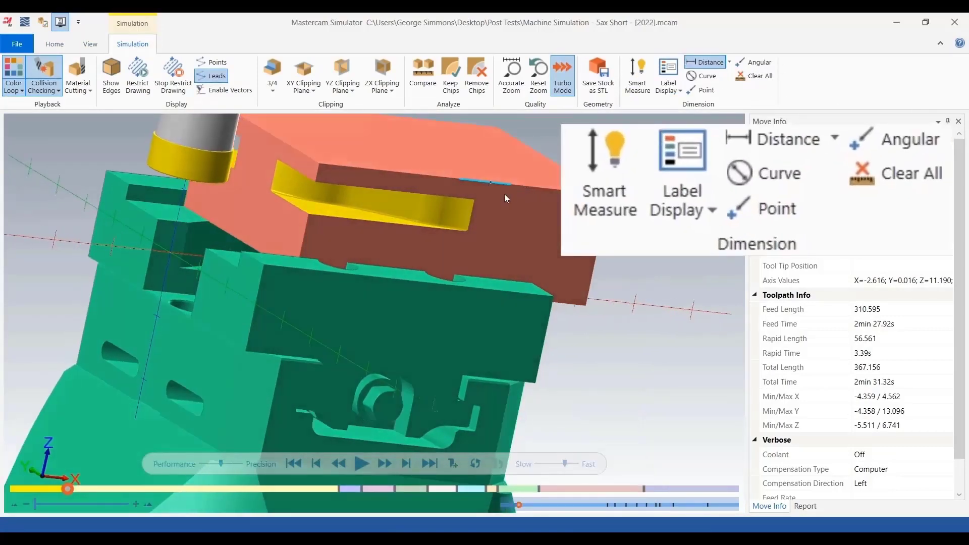
left_click(503, 196)
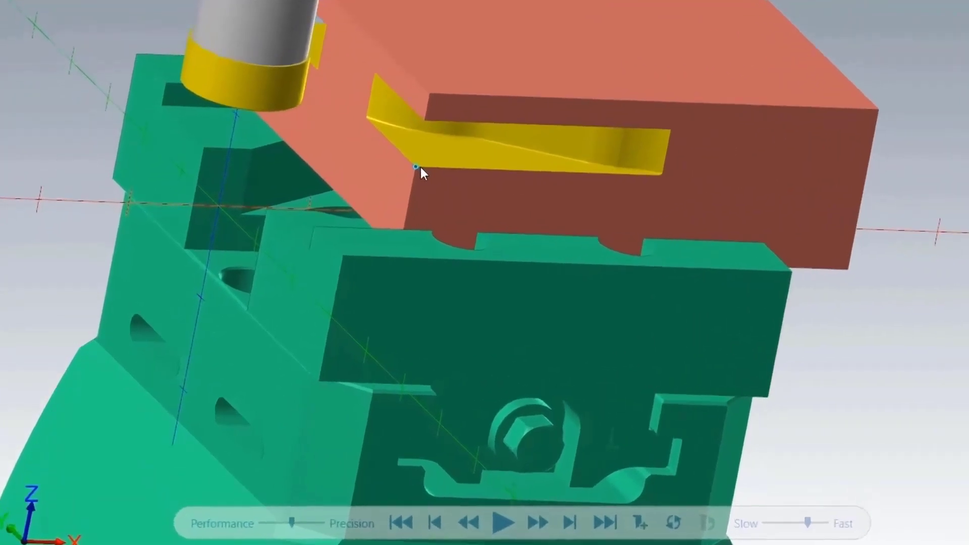
left_click(429, 96)
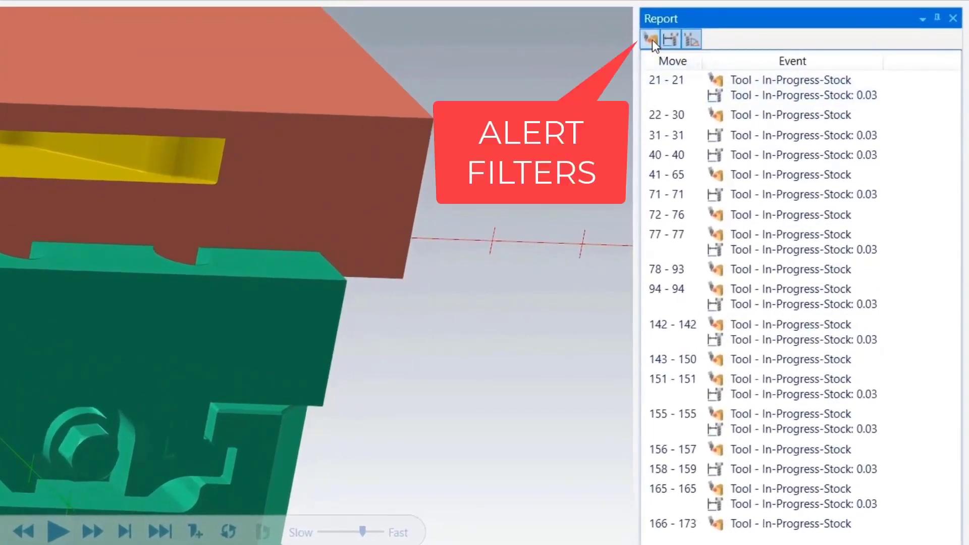
Step: Apply a report alert filter and play the simulation at a faster playback speed
left_click(691, 41)
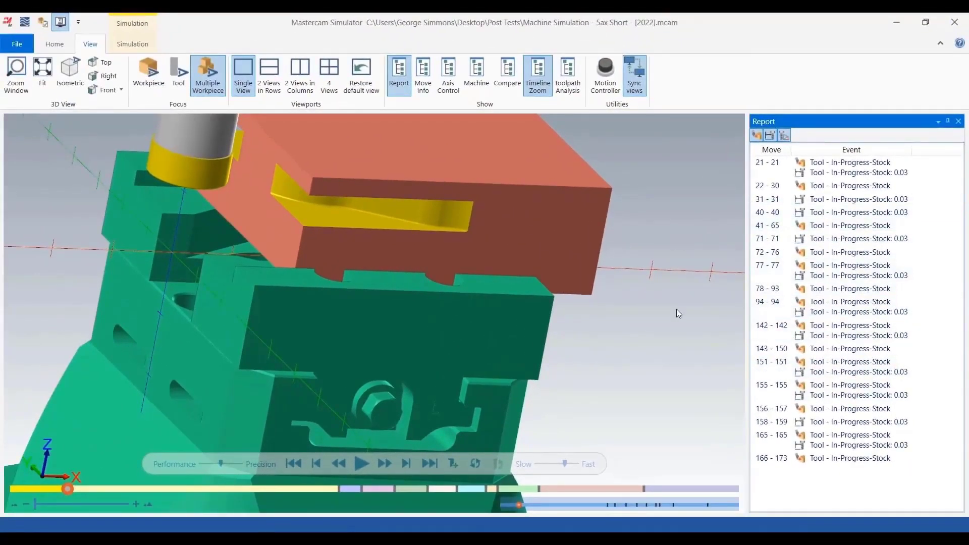
scroll(677, 310, "down", 3)
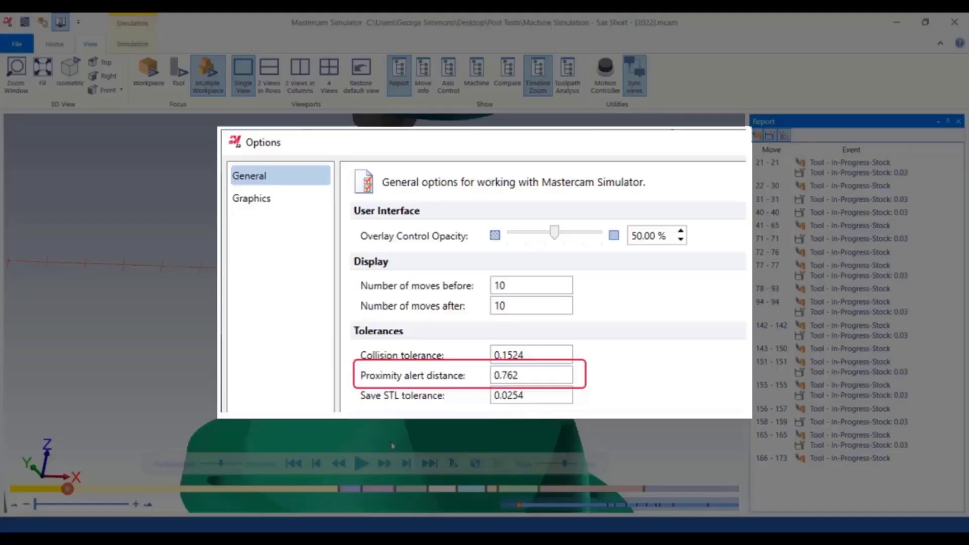
left_click(360, 464)
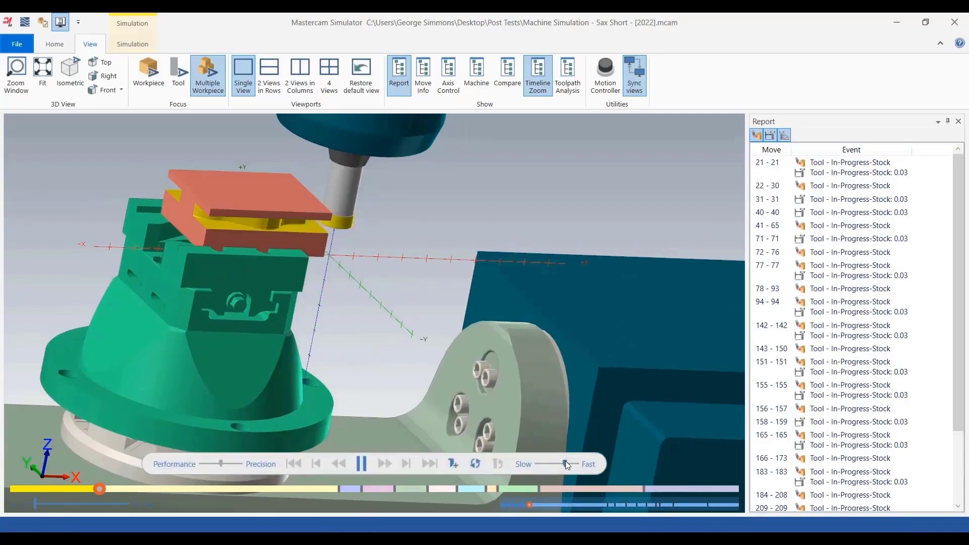
left_click(574, 463)
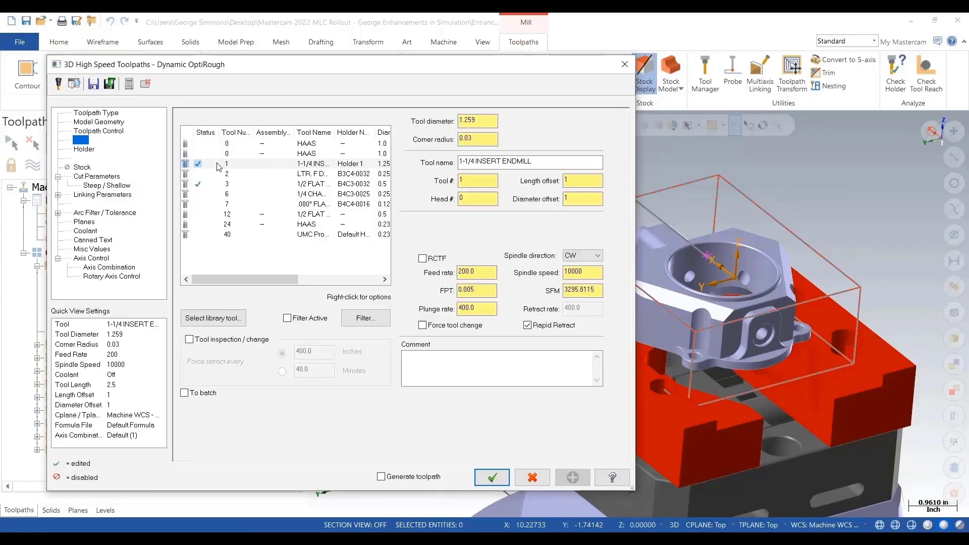
Step: Edit the 1-1/4 insert endmill tool, setting its cutting length to 1
right_click(219, 166)
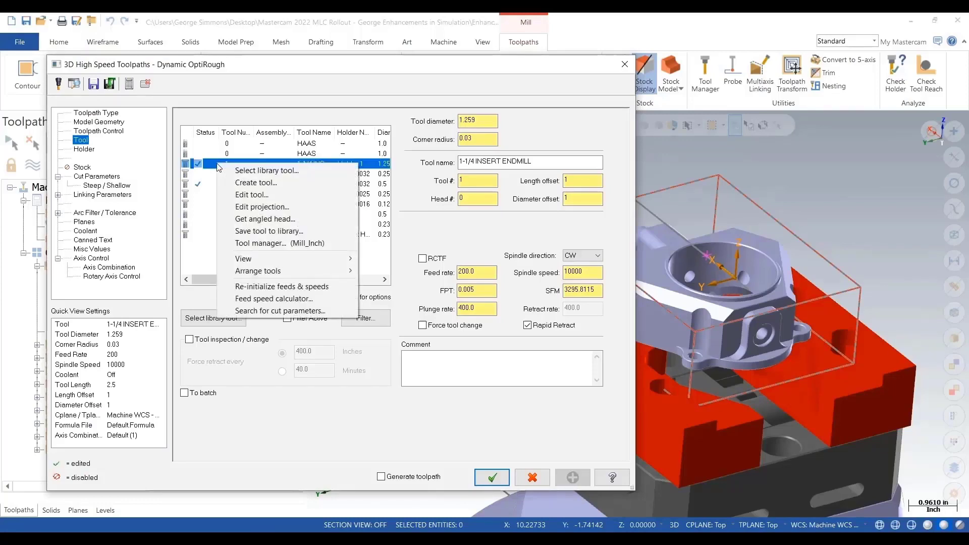
left_click(248, 197)
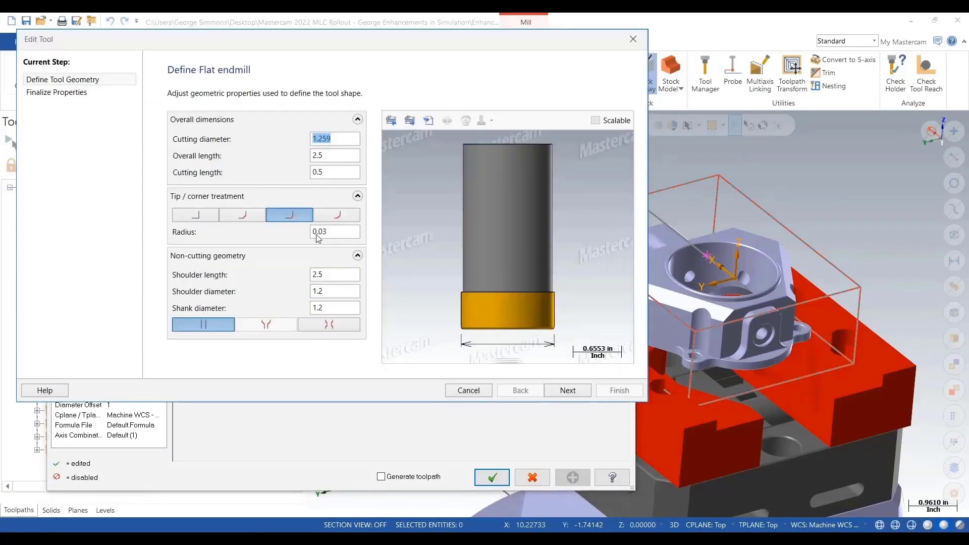
left_click(309, 174)
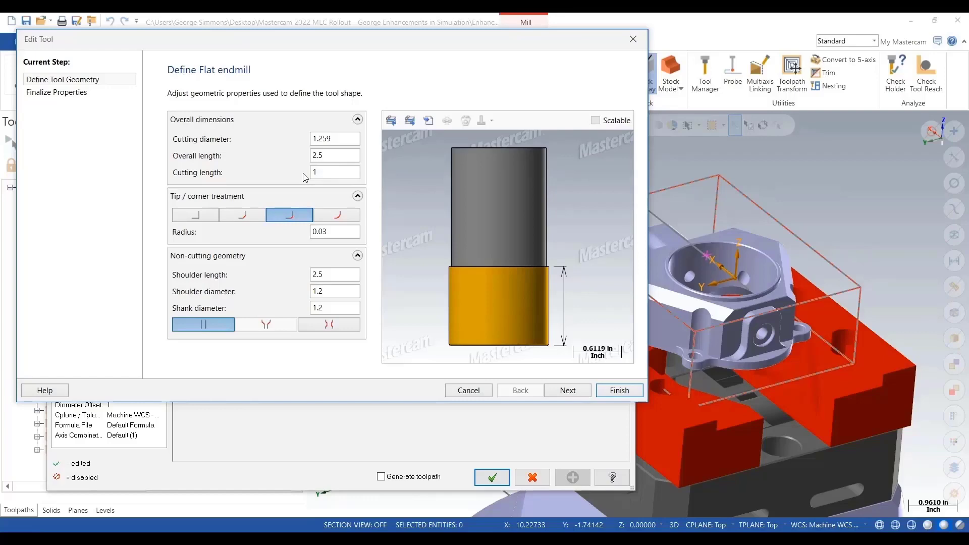
Step: Edit common parameters of all operations, setting the Secondary axis miscellaneous integer to 1
right_click(55, 229)
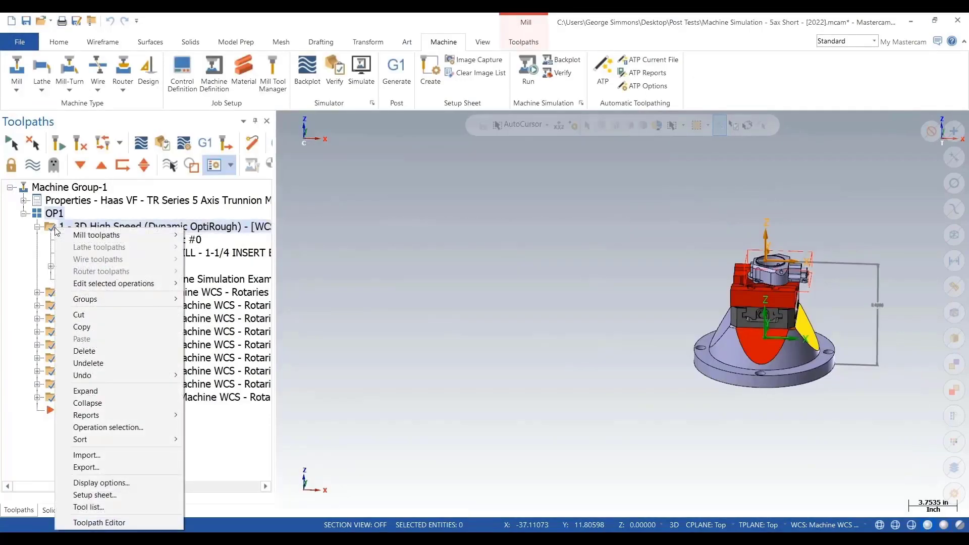
mouse_move(130, 283)
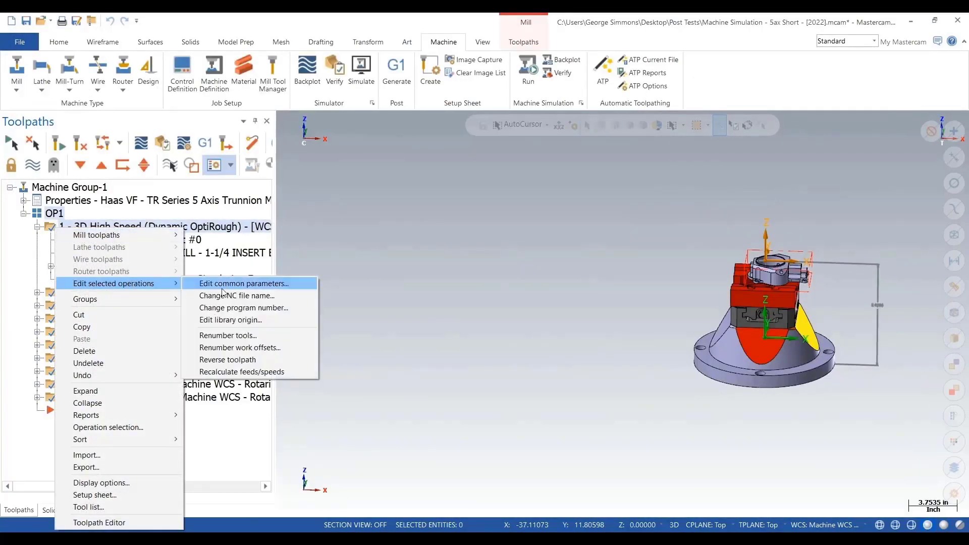
left_click(238, 284)
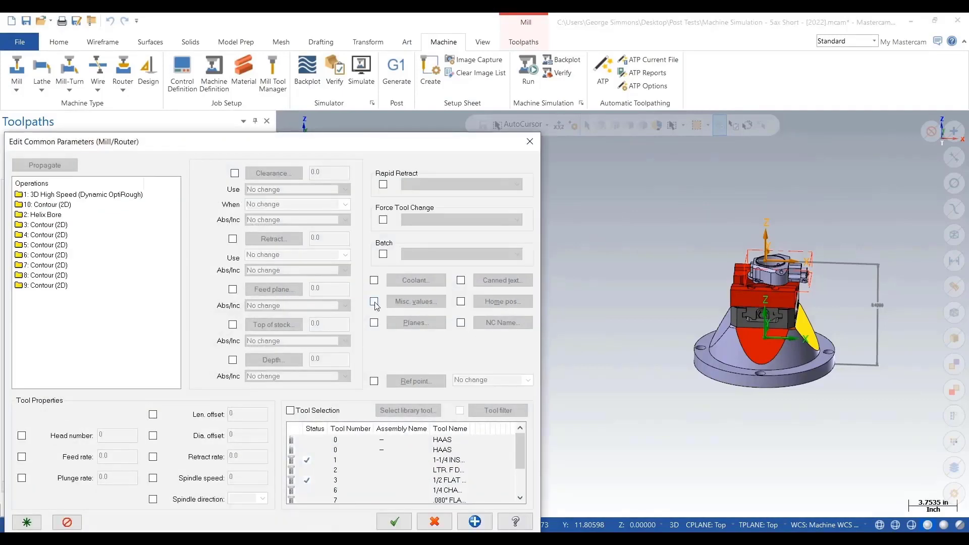
left_click(374, 302)
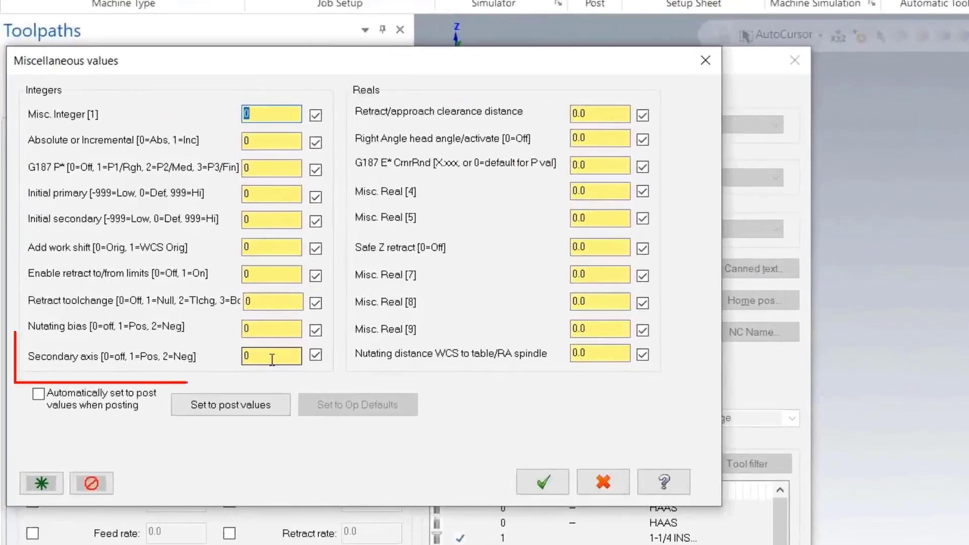
left_click(180, 338)
type("1")
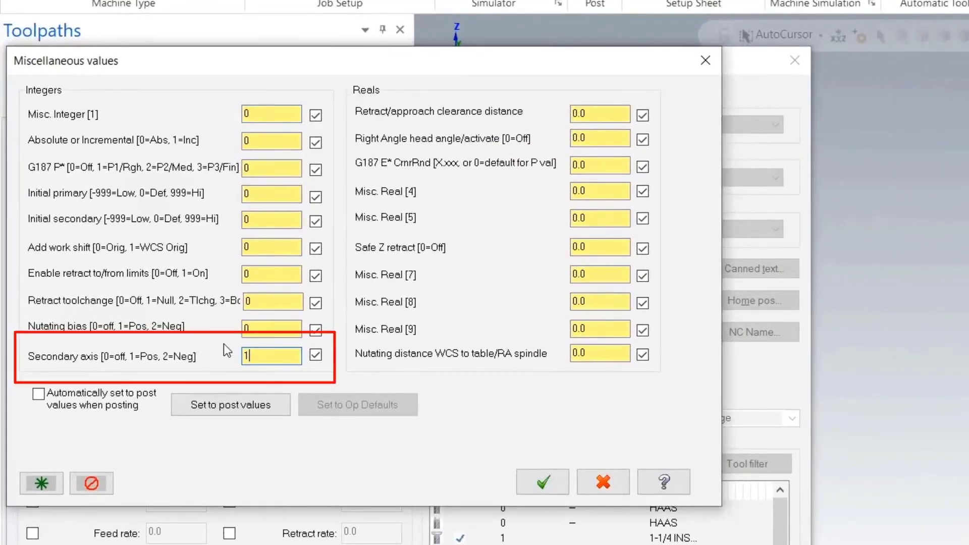
left_click(543, 482)
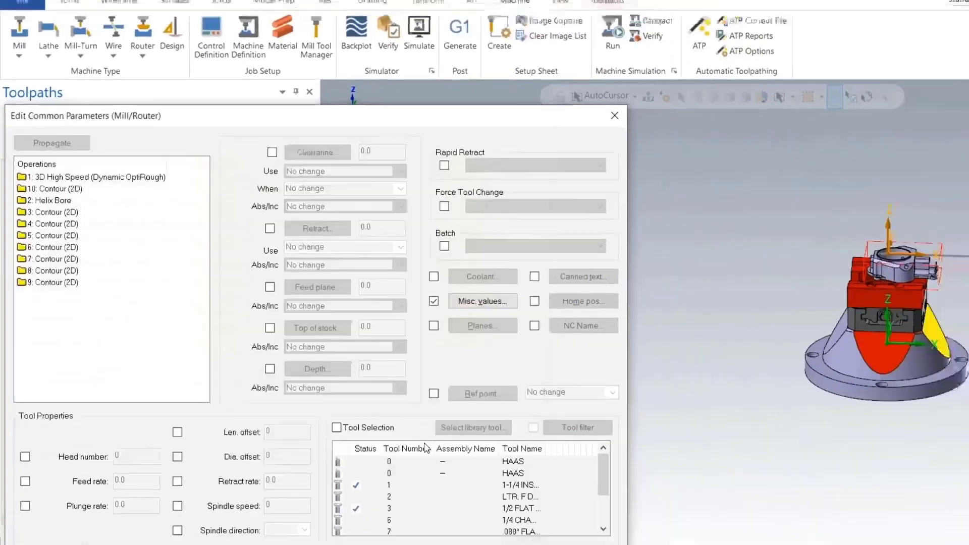
left_click(394, 520)
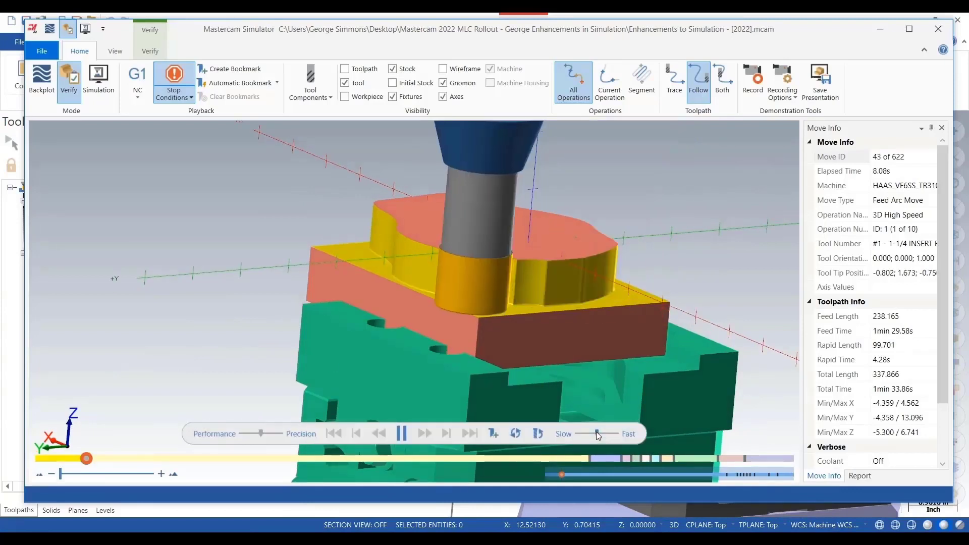
Step: Speed up the Verify playback and pause it
left_click_drag(597, 434, 609, 434)
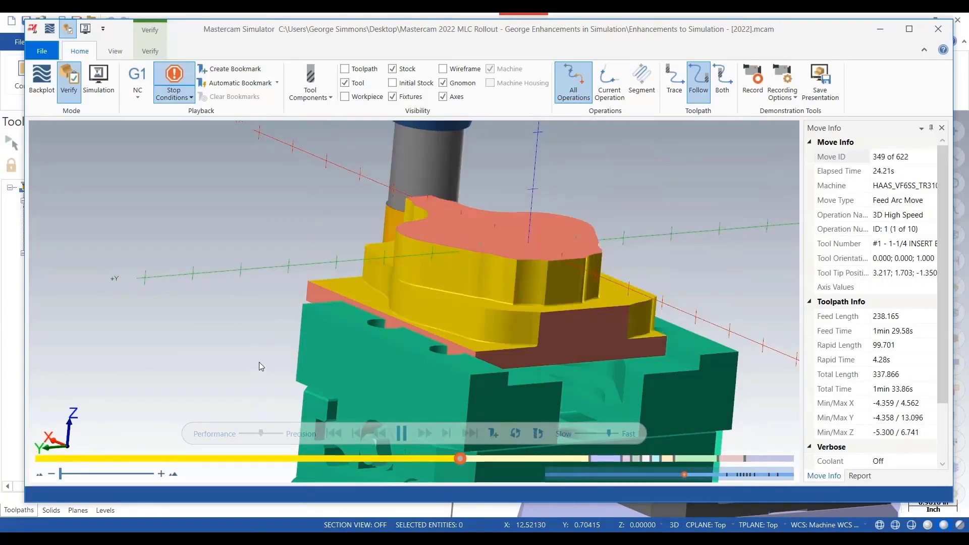
left_click(402, 434)
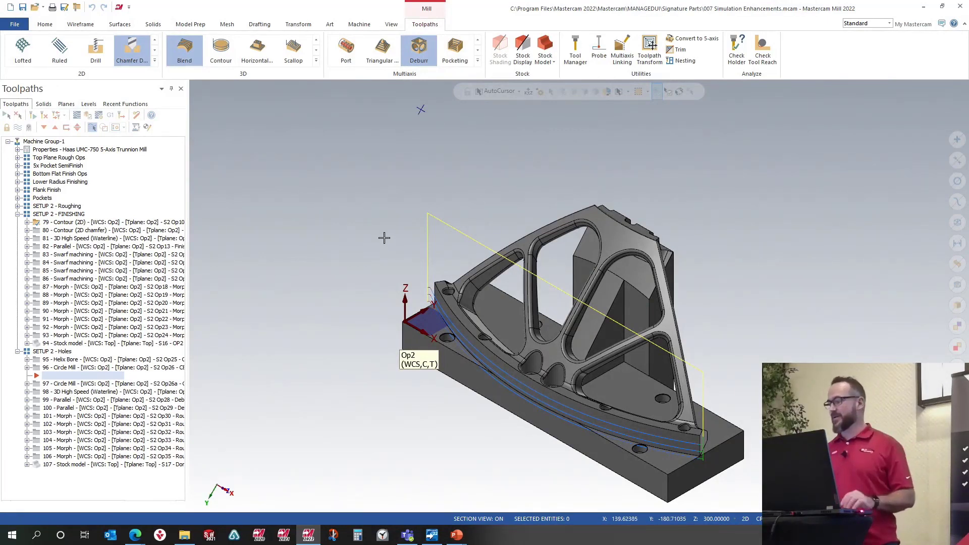
Step: Review the Simulation tab of the simulator options with the Docking Ring UMC750 machine and accept them
scroll(441, 231, "down", 3)
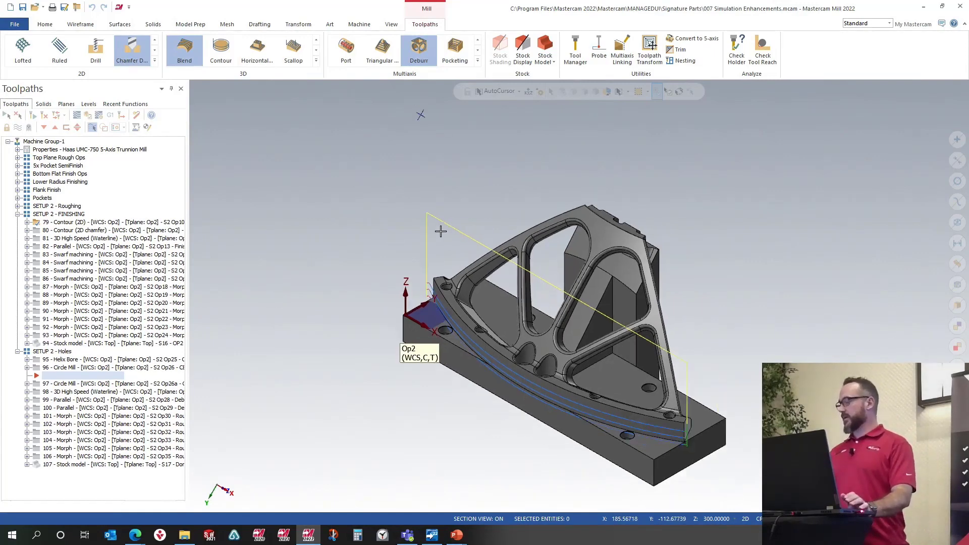
middle_click_drag(564, 331, 576, 312)
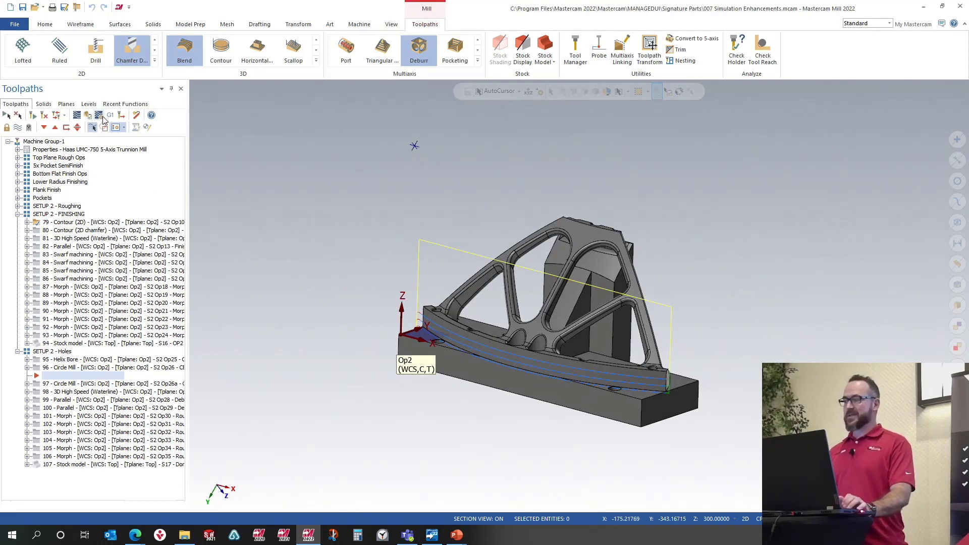
left_click(103, 118)
left_click(151, 135)
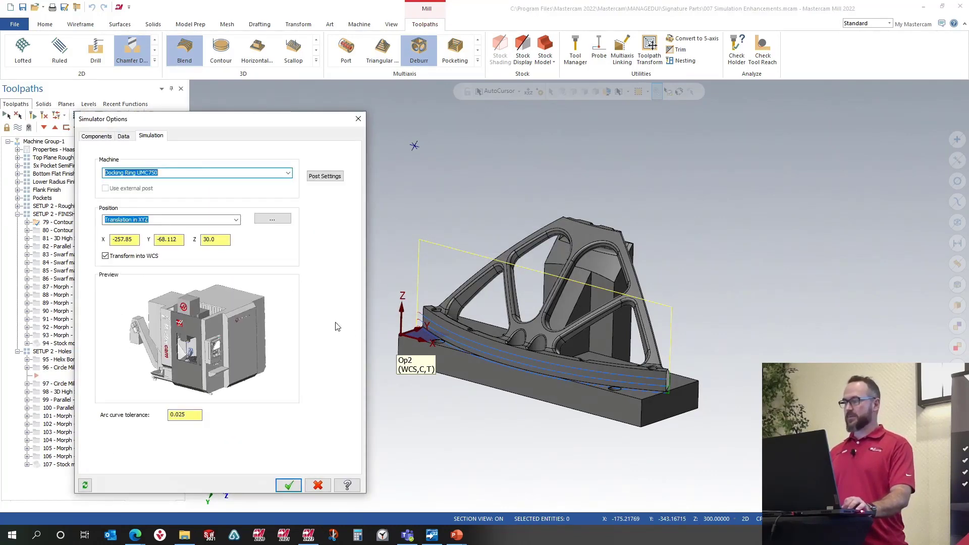
left_click(289, 485)
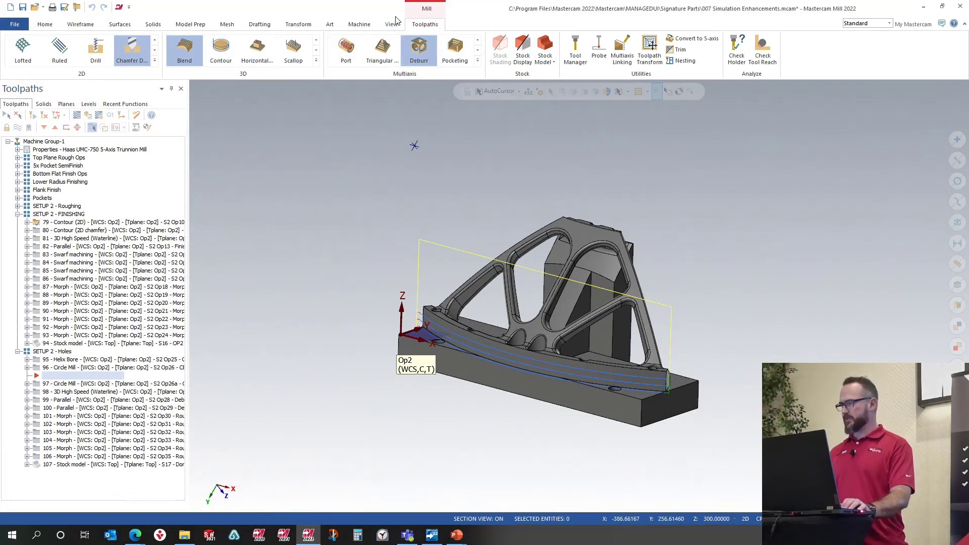
Step: Launch machine simulation and toggle the machine housing display
left_click(359, 24)
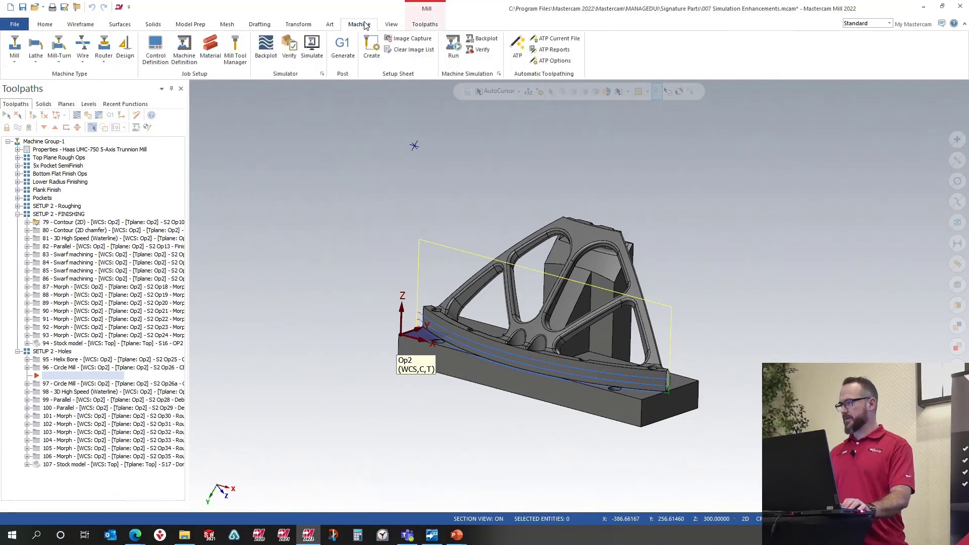
left_click(313, 45)
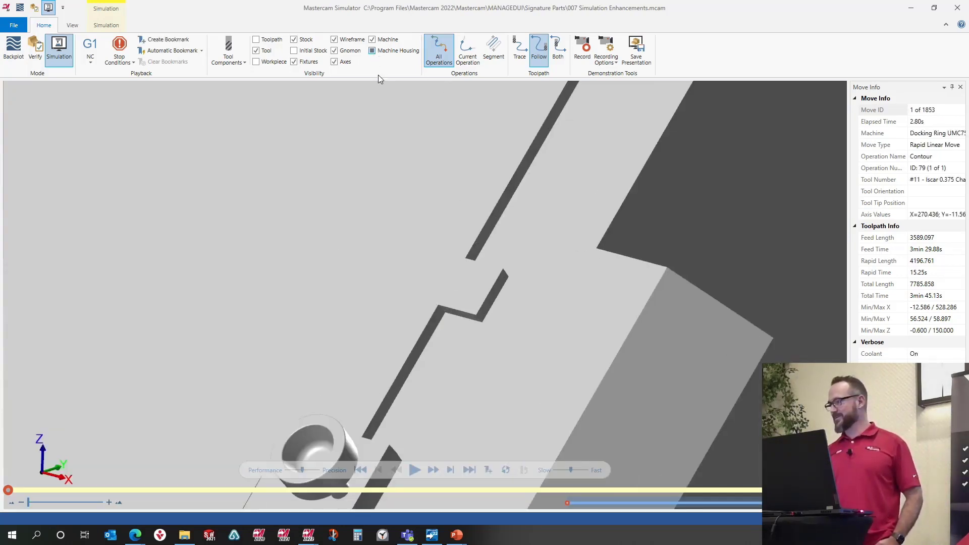
left_click(372, 52)
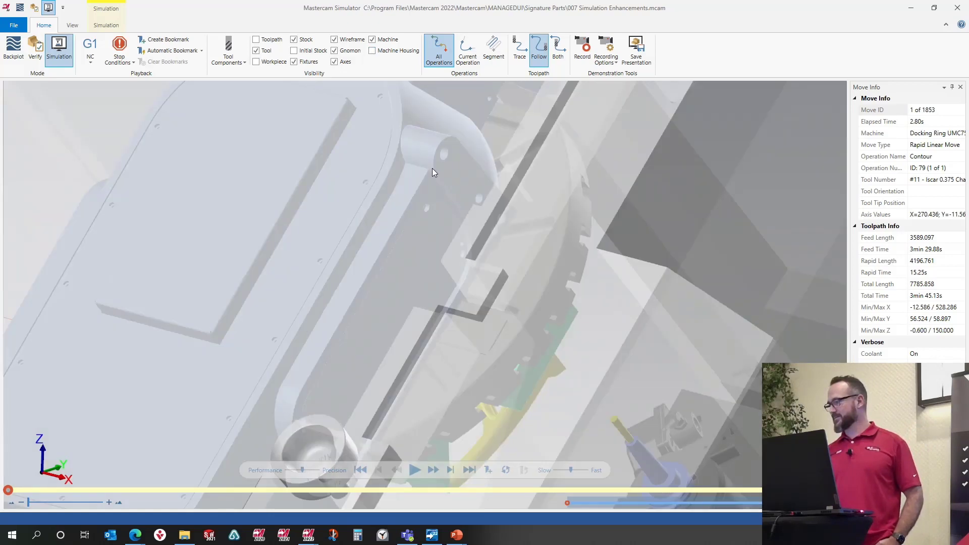
Step: Measure an aligned distance from the green workpiece's corner to a table slot
scroll(468, 187, "down", 4)
middle_click_drag(467, 187, 410, 255)
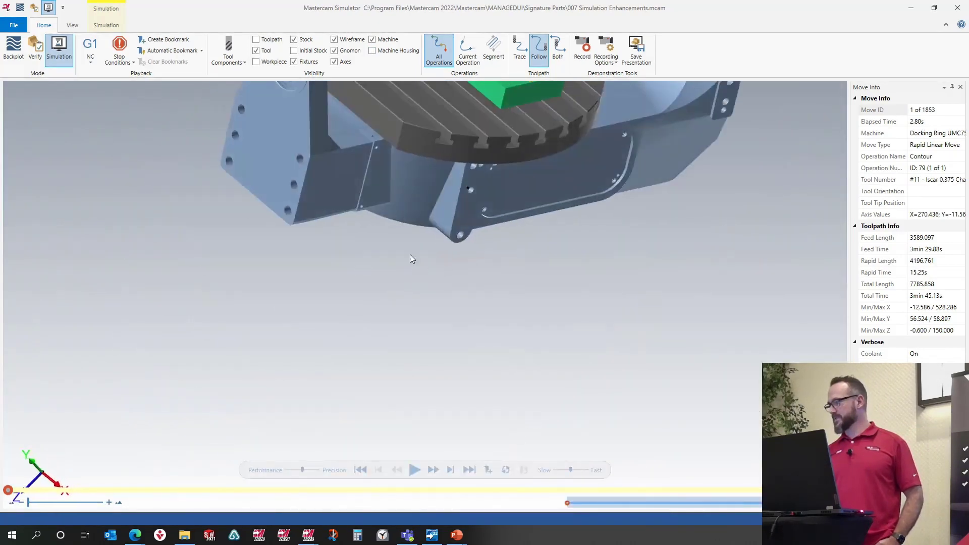
middle_click_drag(479, 190, 433, 173)
scroll(426, 172, "up", 3)
scroll(425, 173, "up", 10)
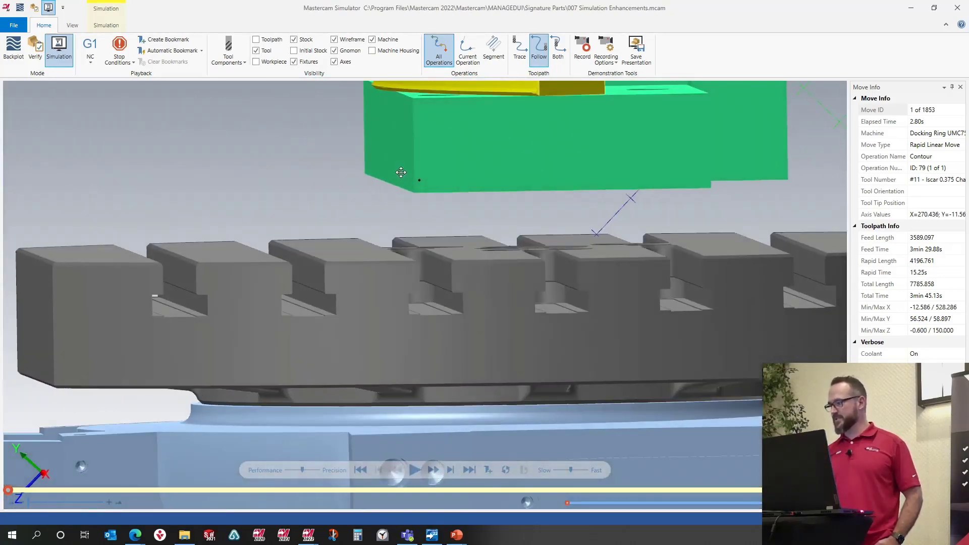
middle_click_drag(401, 172, 411, 179)
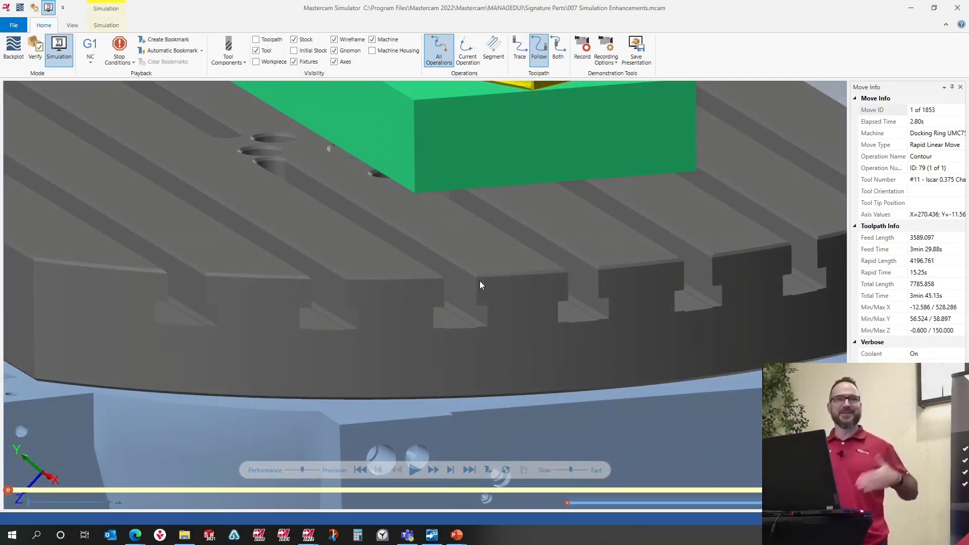
left_click(108, 26)
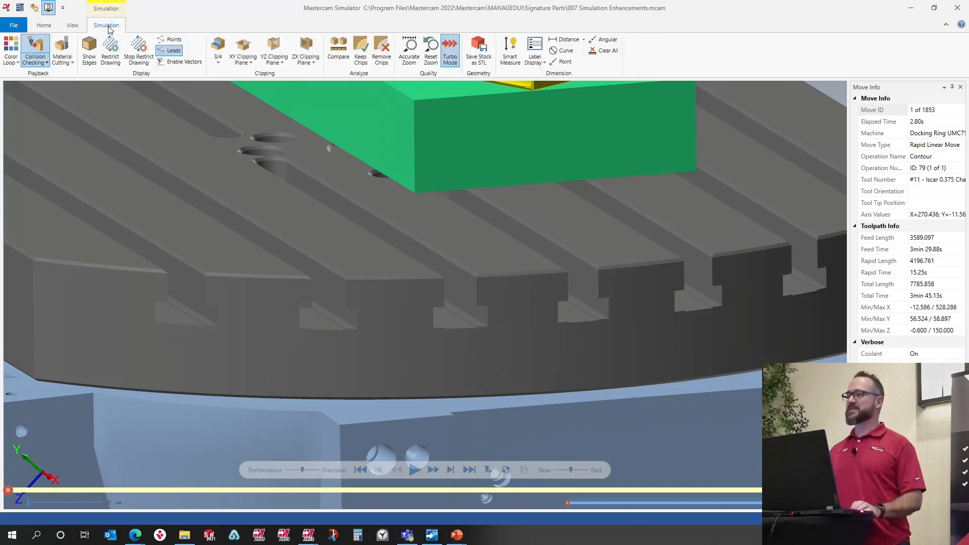
left_click(585, 40)
left_click(580, 66)
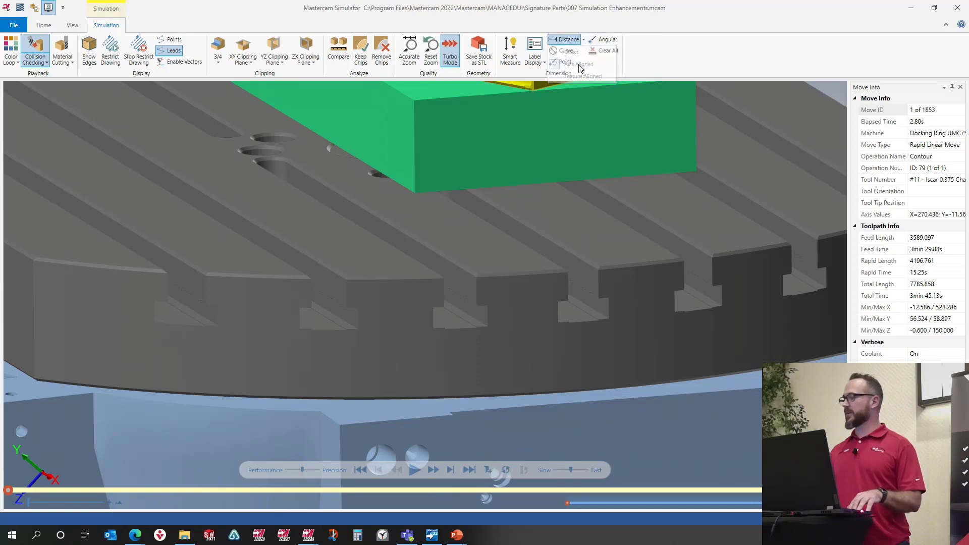
left_click(448, 255)
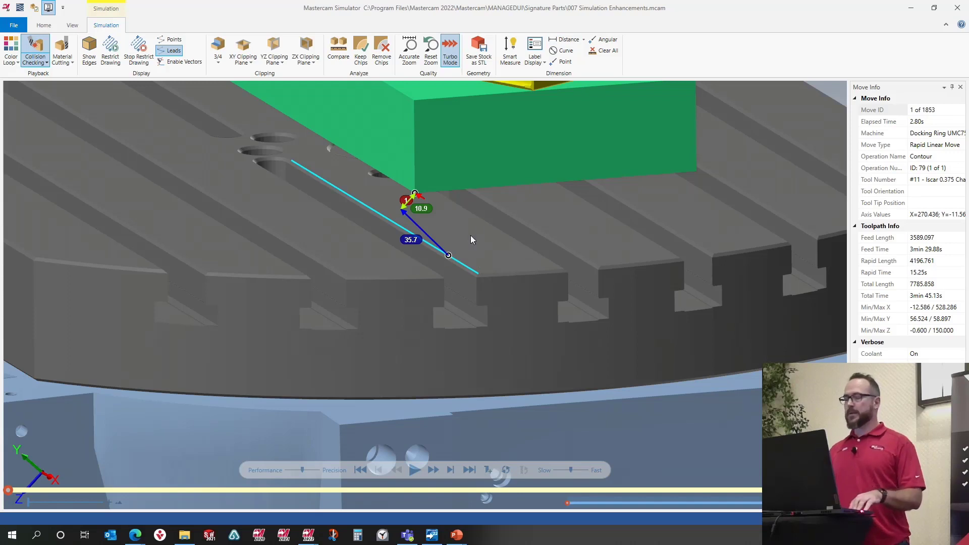
Step: Turn on point details in the dimension label display, then exit the simulator
left_click(538, 59)
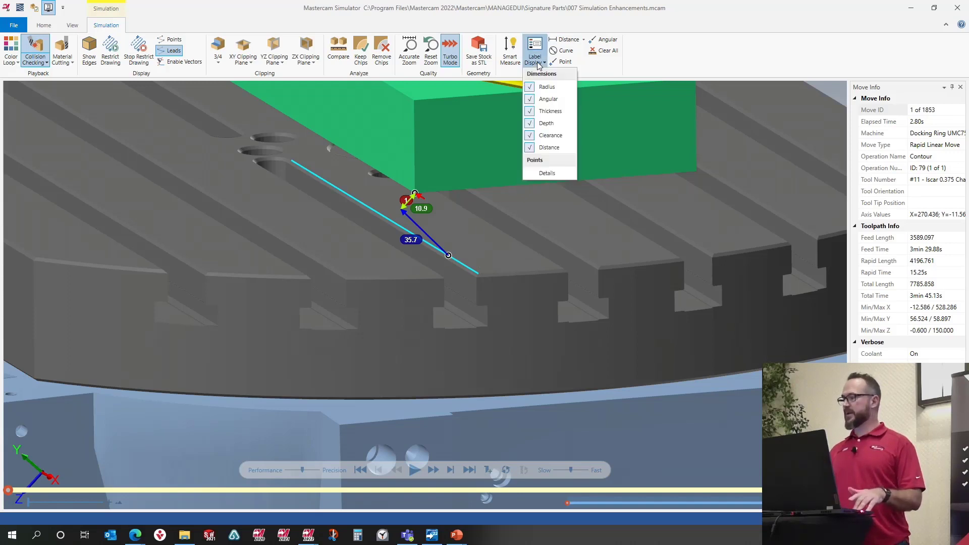
left_click(547, 174)
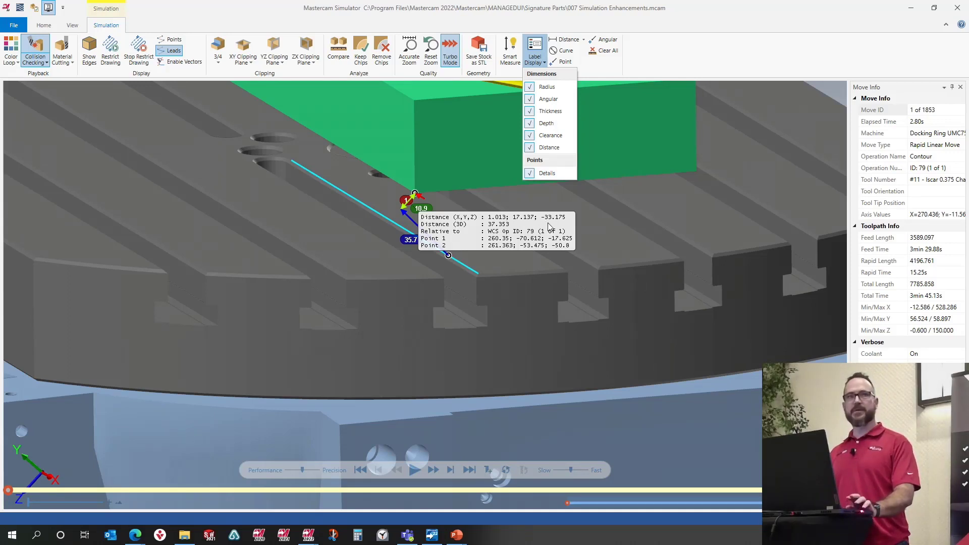
left_click(959, 9)
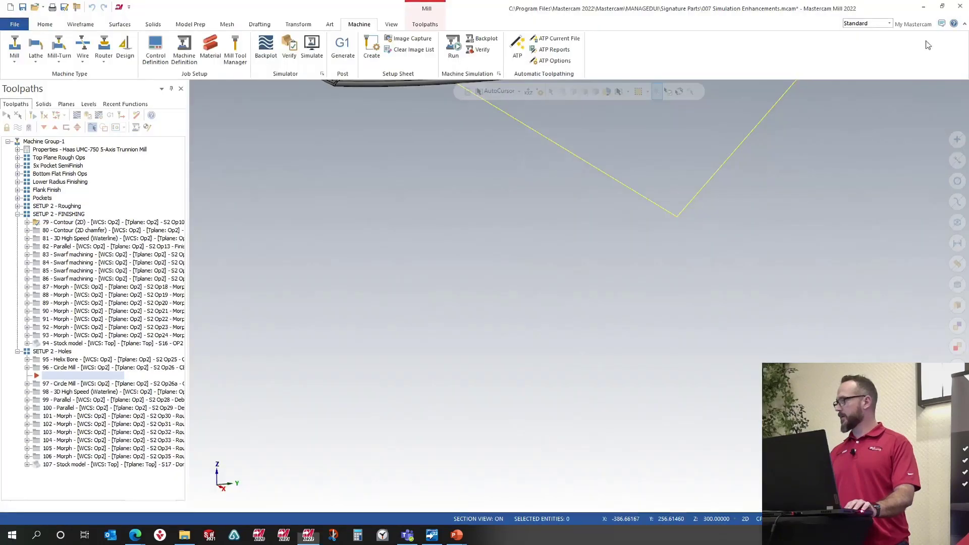
Step: Open the simulator options and set the machine position's Z translation to -33.175, then accept
left_click(104, 117)
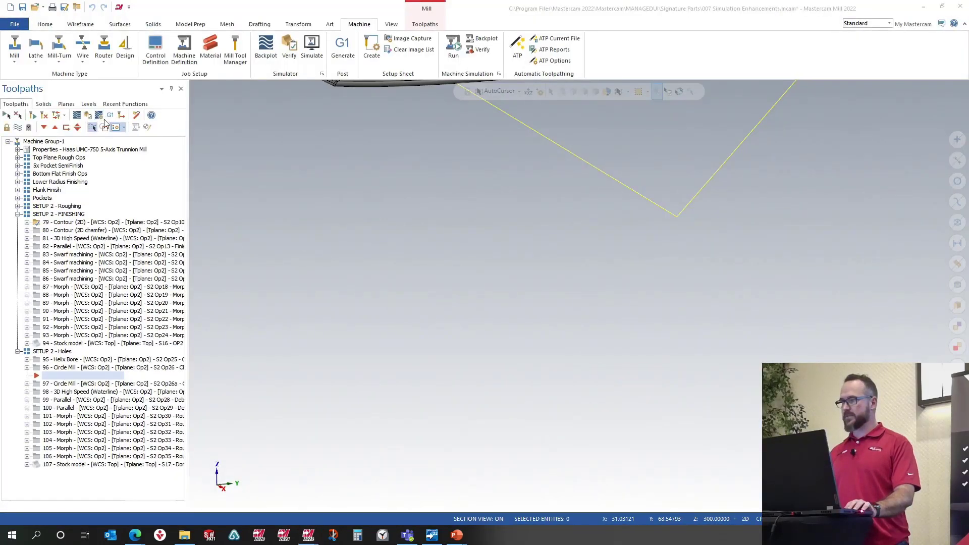
left_click(153, 137)
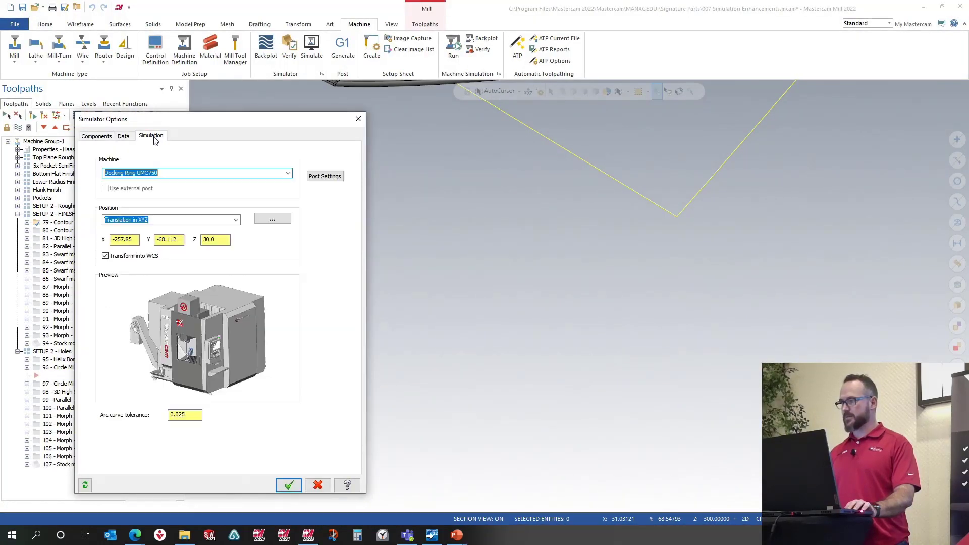
left_click(229, 242)
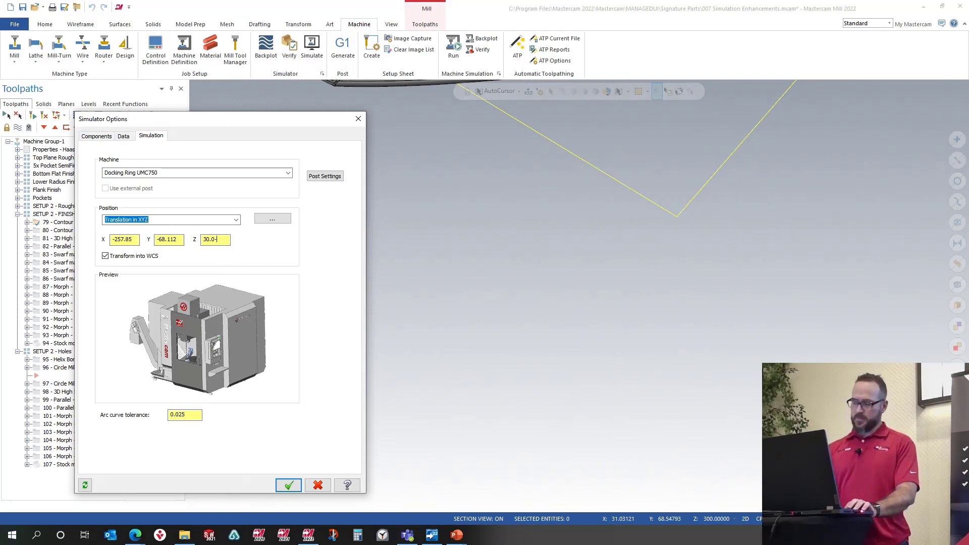
type("-33.1")
type("75")
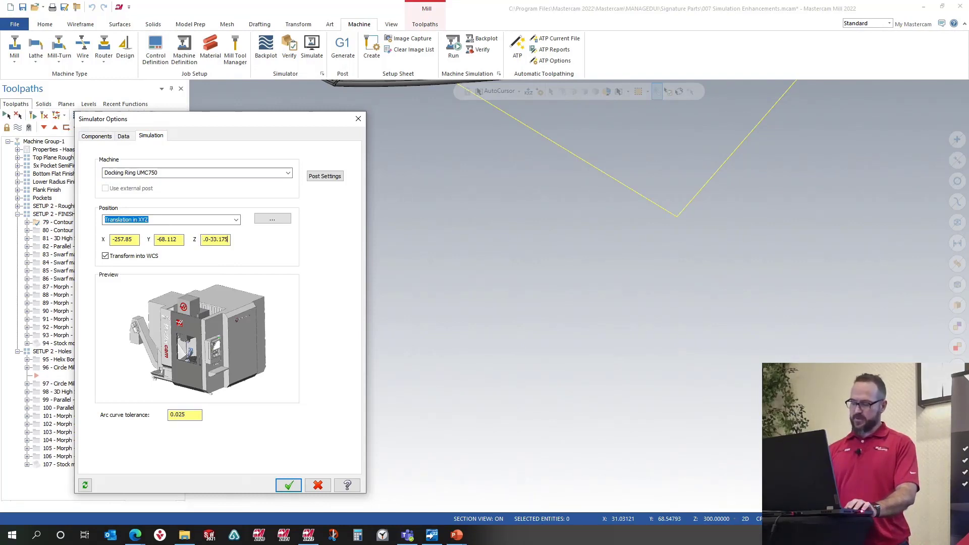
key("Return")
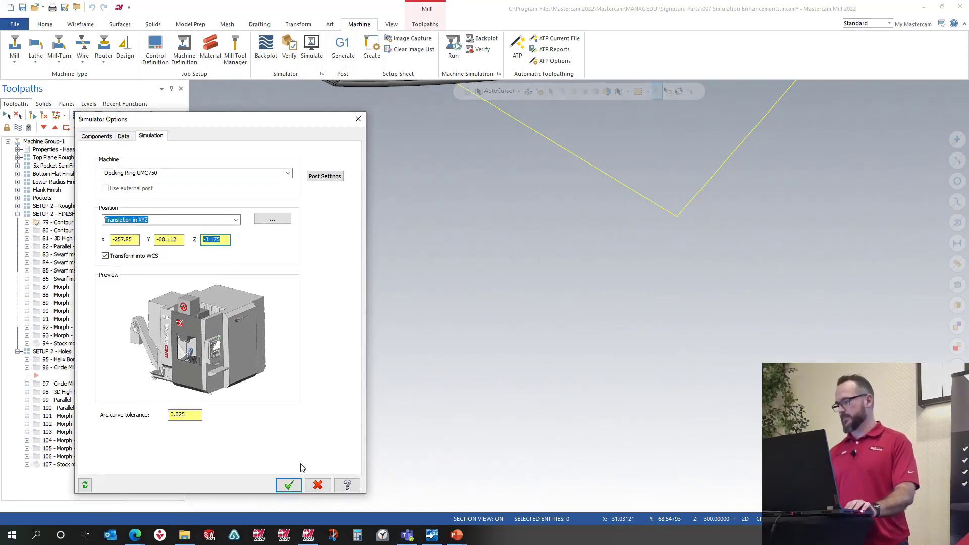
left_click(288, 485)
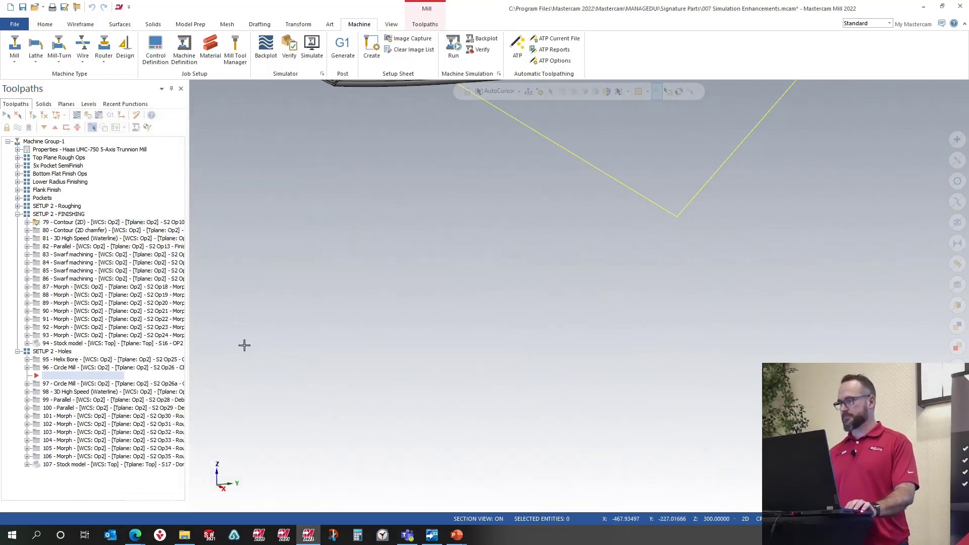
Step: Launch machine simulation and play it through with the repositioned workpiece
left_click(311, 48)
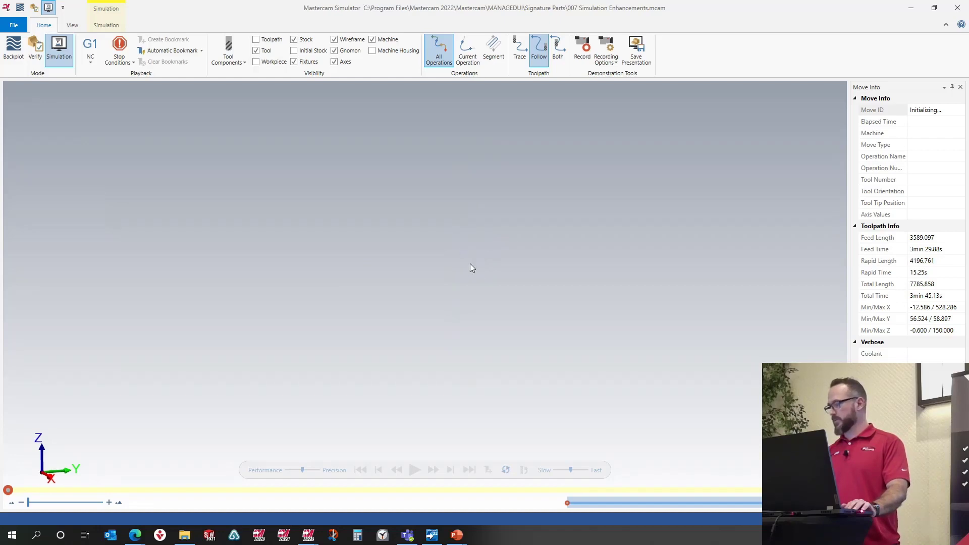
middle_click_drag(454, 232, 464, 259)
scroll(471, 261, "up", 4)
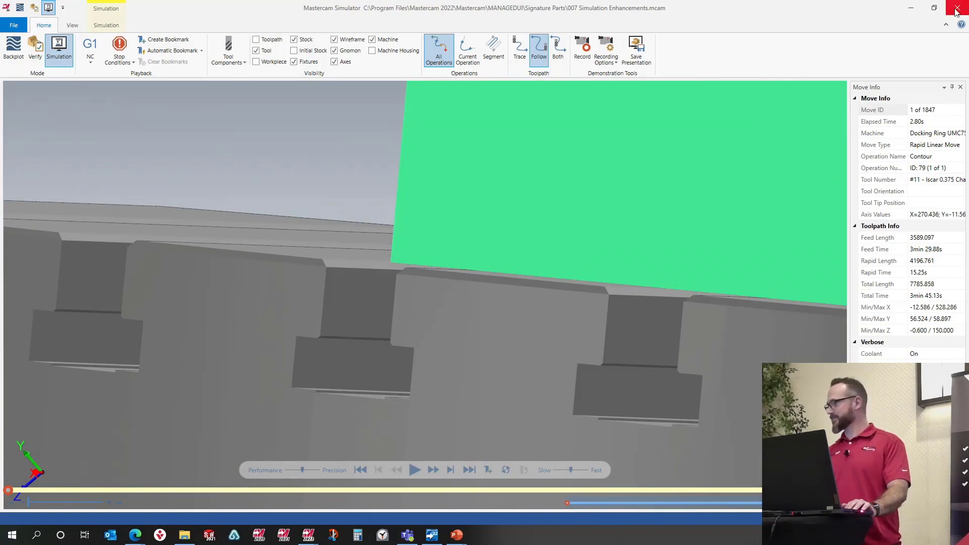
scroll(554, 228, "down", 3)
scroll(554, 227, "down", 4)
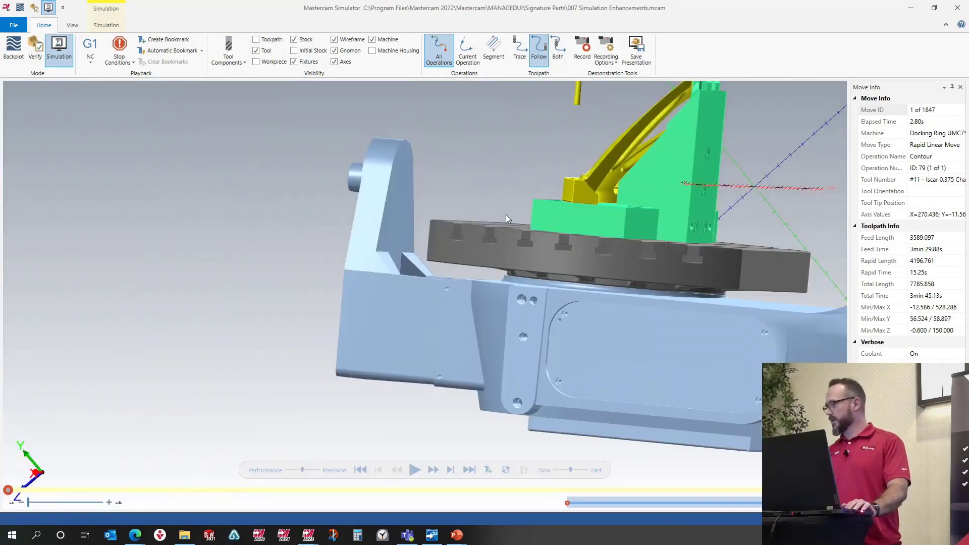
middle_click_drag(507, 218, 573, 232)
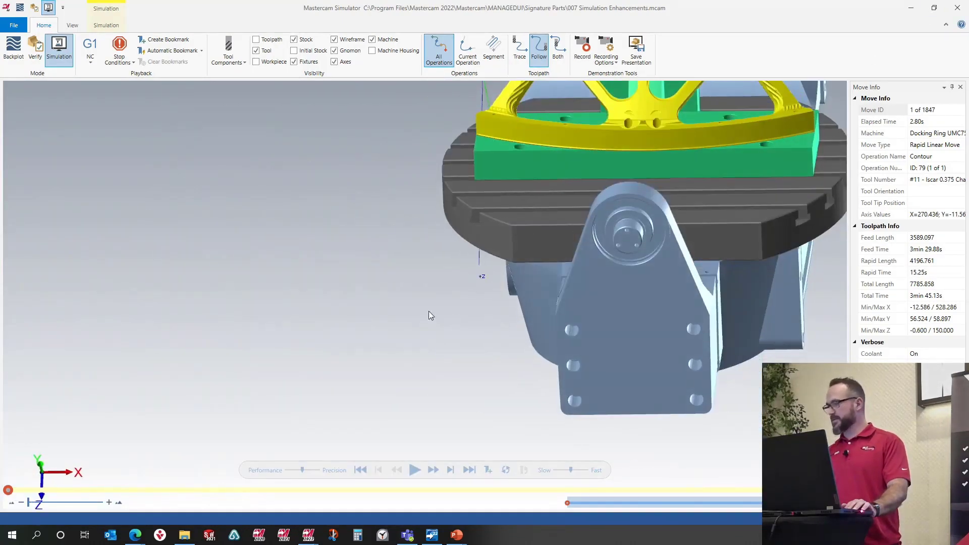
left_click(415, 470)
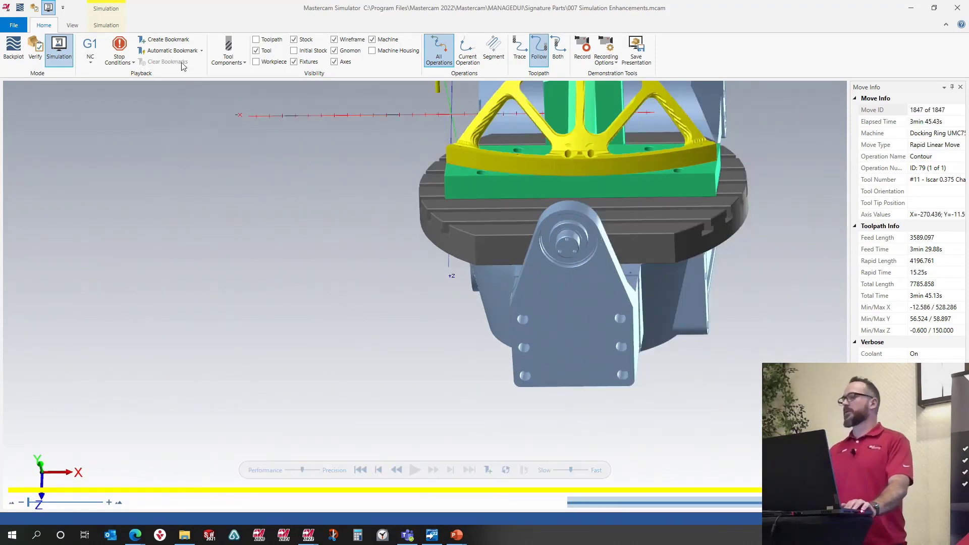
Step: Show the simulation report and jump to the 1778 - 1782 tool in-progress stock event
left_click(76, 27)
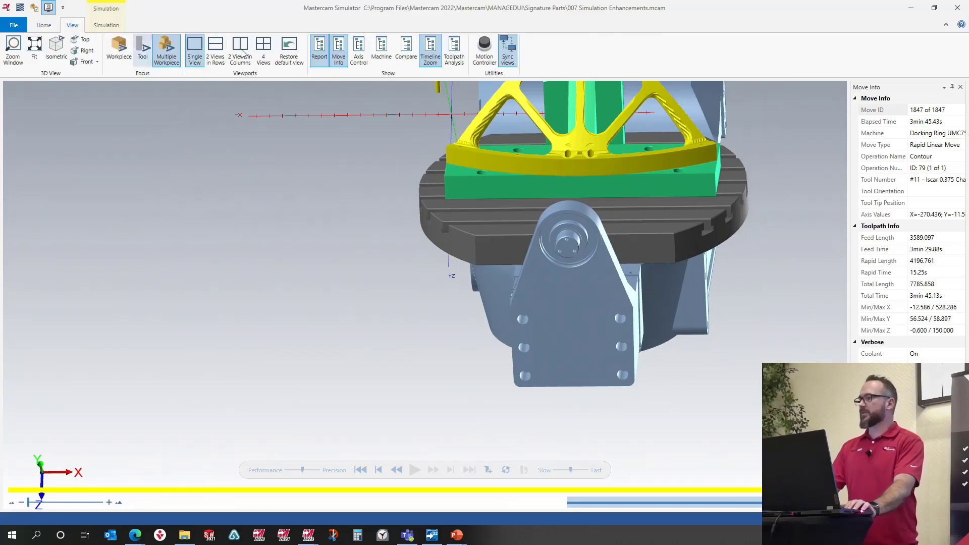
left_click(326, 59)
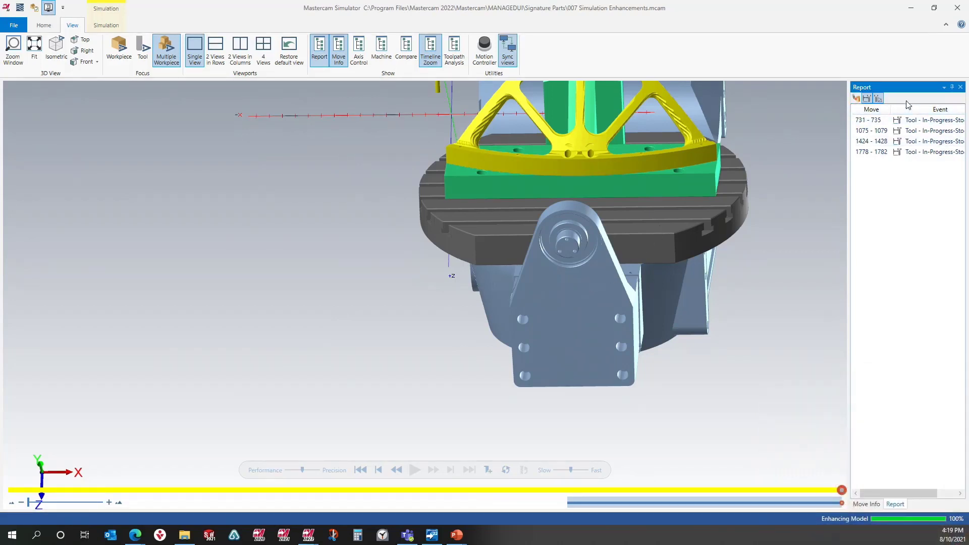
left_click(871, 153)
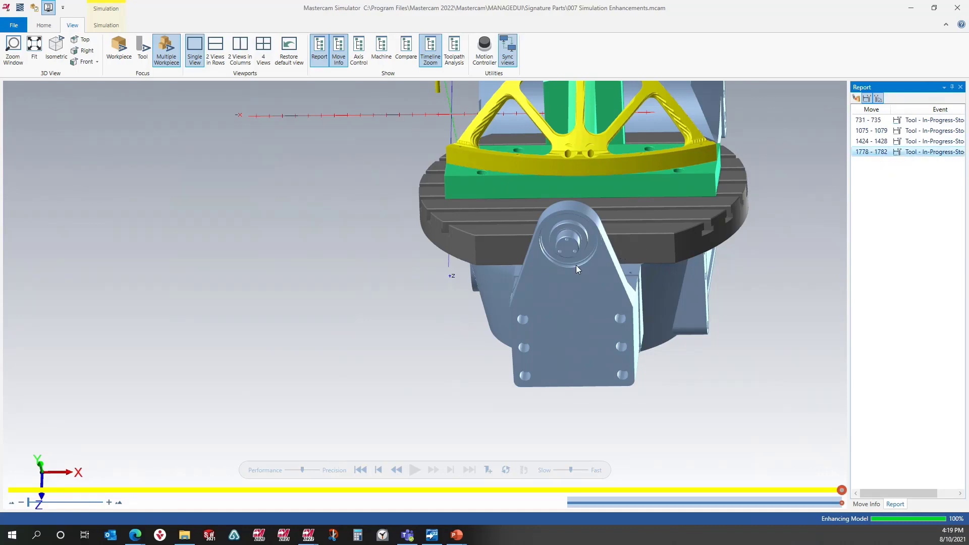
scroll(577, 265, "down", 3)
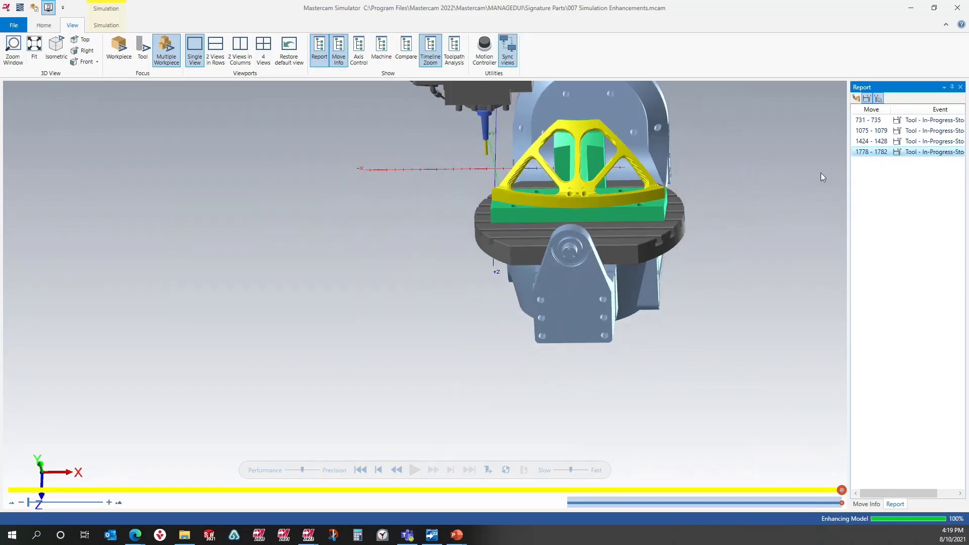
double_click(871, 152)
Step: Examine the highlighted tool contact on the part closely, then close the simulator
scroll(698, 215, "up", 5)
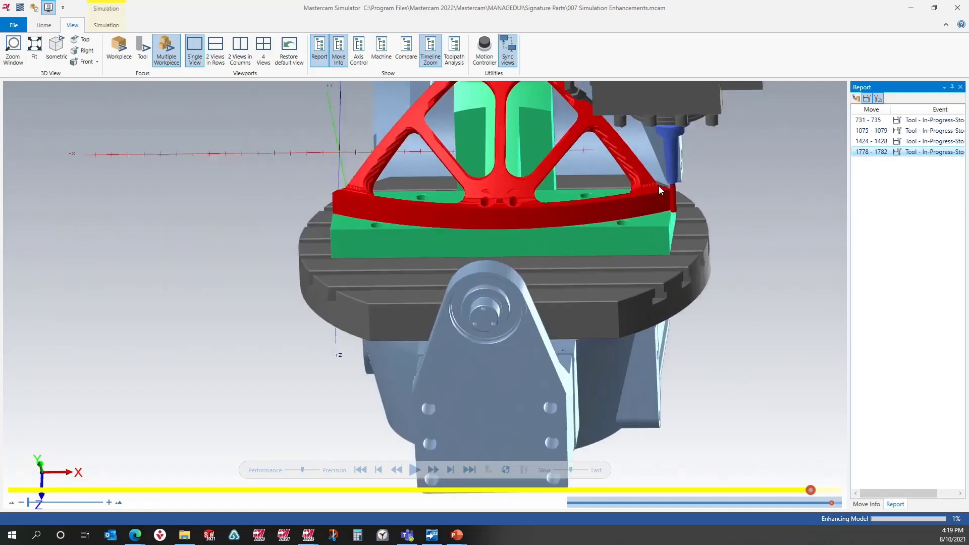
middle_click_drag(686, 202, 684, 202)
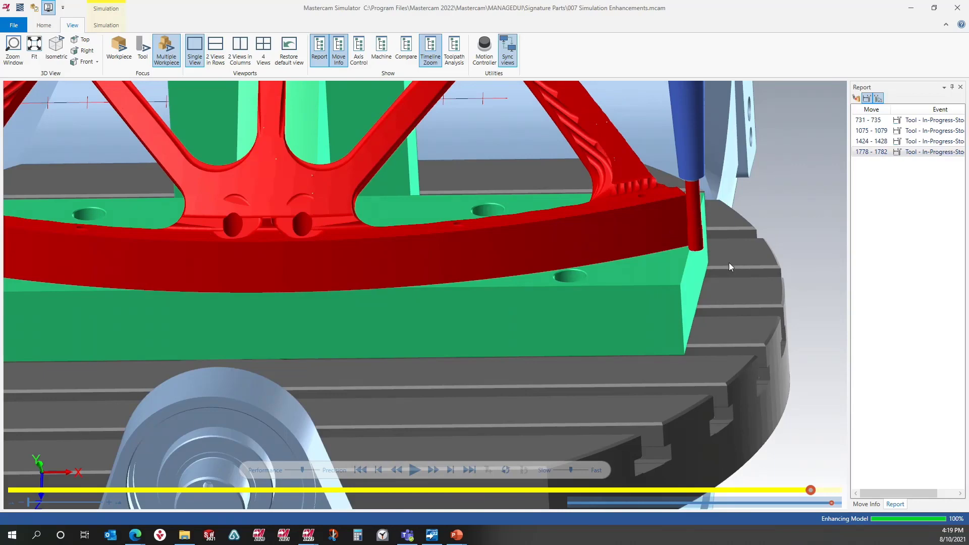
mouse_move(687, 263)
middle_mouse_down()
mouse_move(672, 258)
mouse_move(664, 273)
mouse_move(697, 250)
middle_mouse_up()
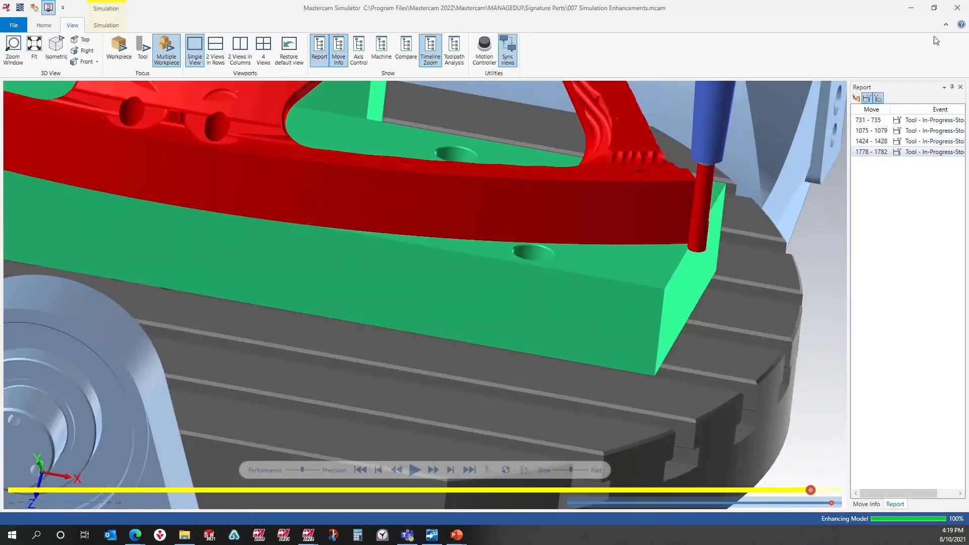
left_click(958, 8)
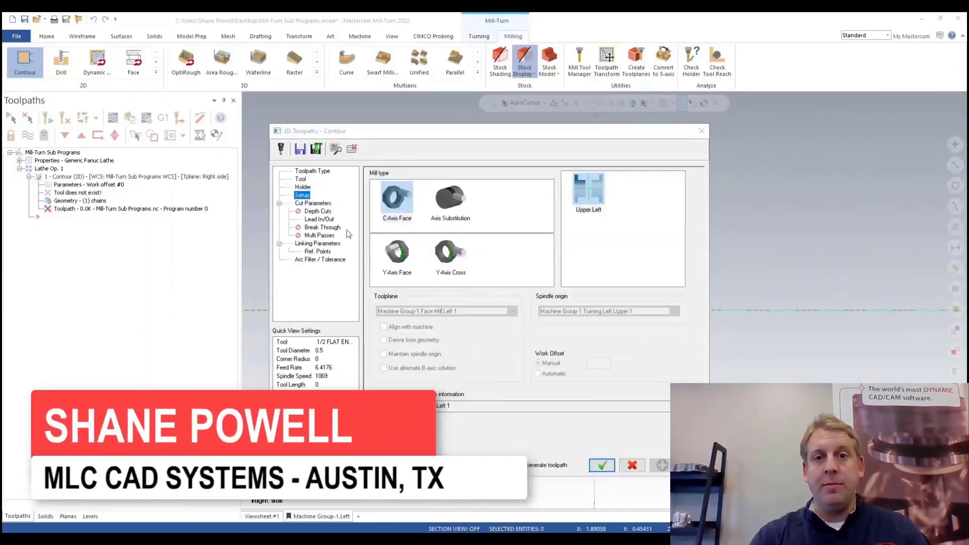
Step: Enable Depth cuts and Subprogram on the contour toolpath's Depth Cuts page
left_click(317, 212)
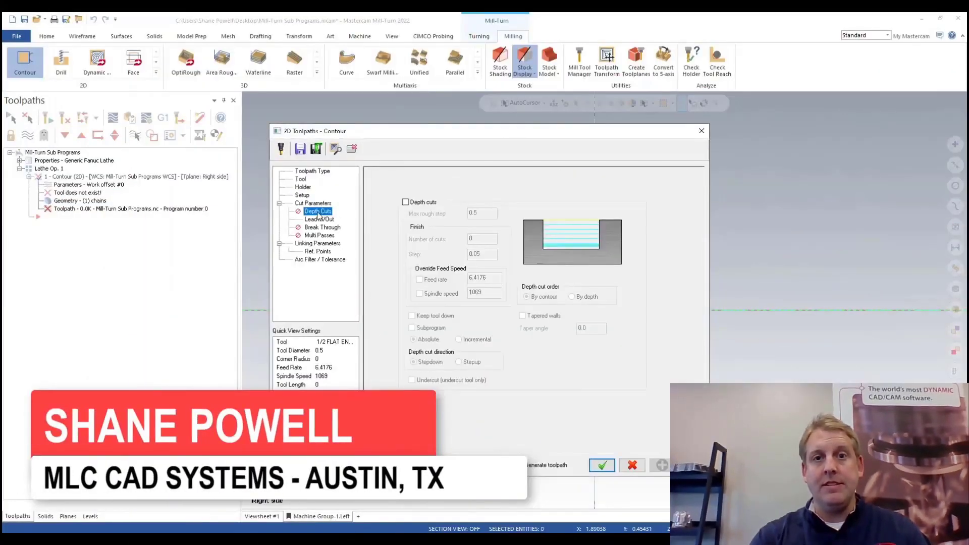
left_click(405, 203)
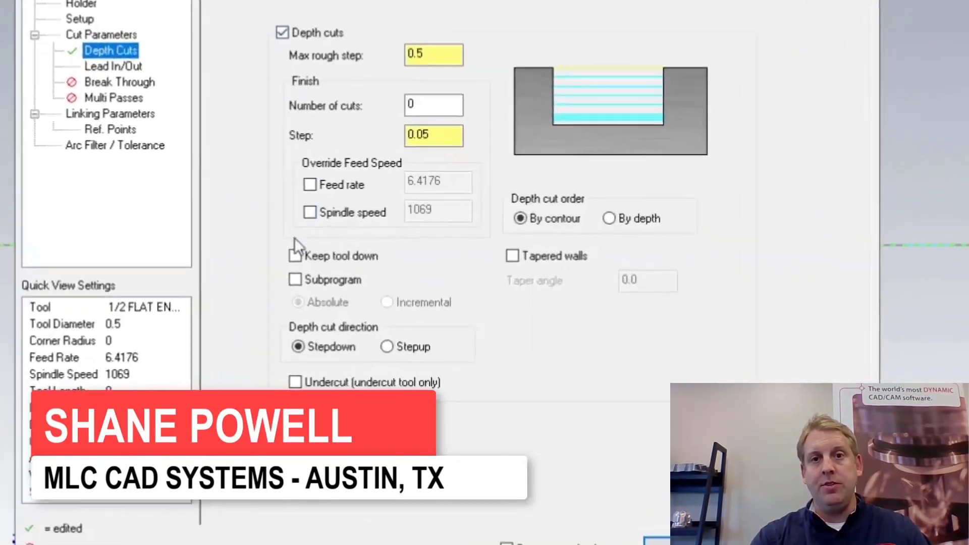
left_click(291, 280)
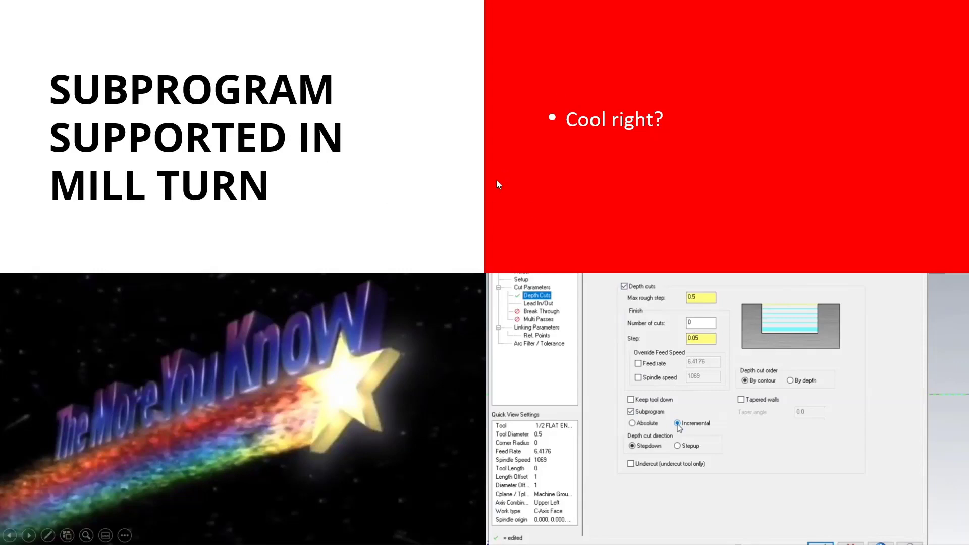
left_click(425, 246)
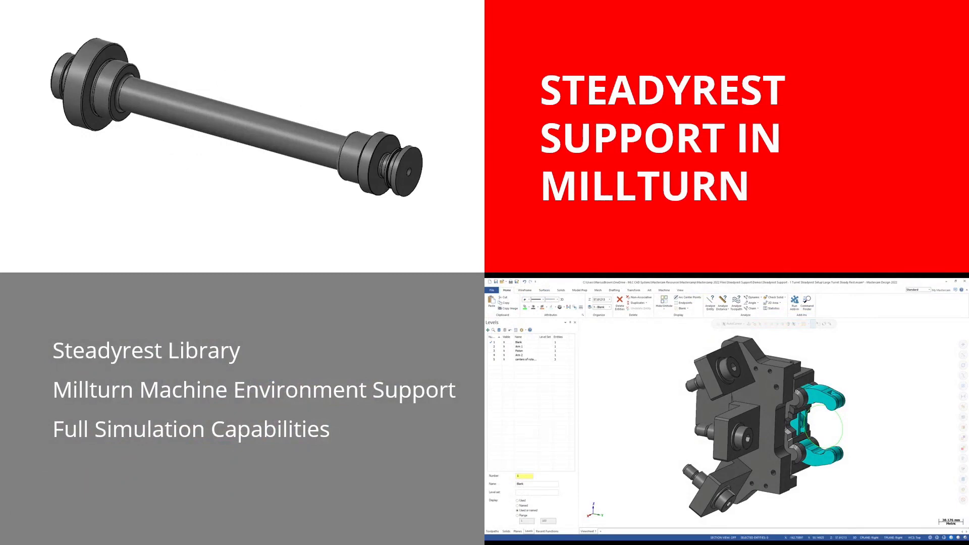
key("Right")
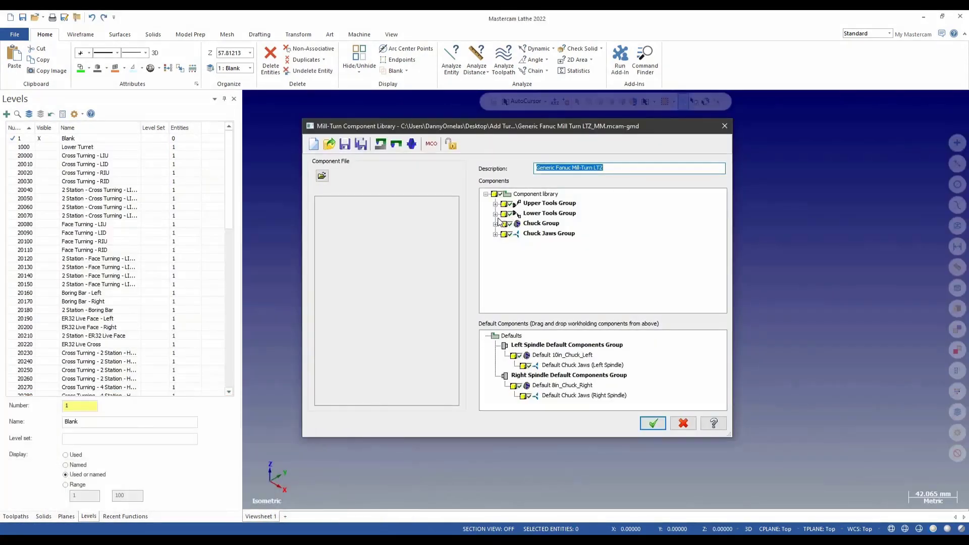
Step: Open Large Turret Steady Rest.mcam and add a Mill-Turn Turret Mounted Steady Rest component to the turret group
left_click(495, 214)
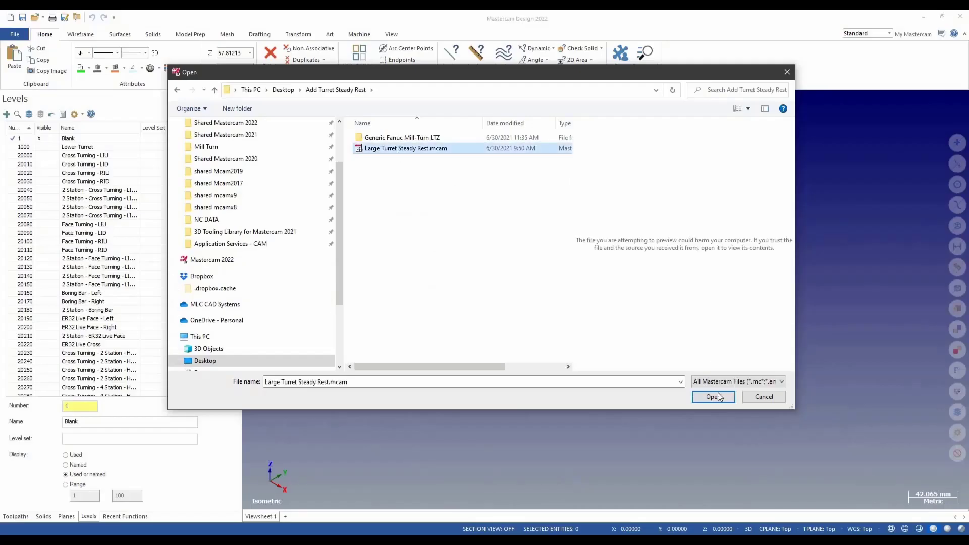
left_click(714, 396)
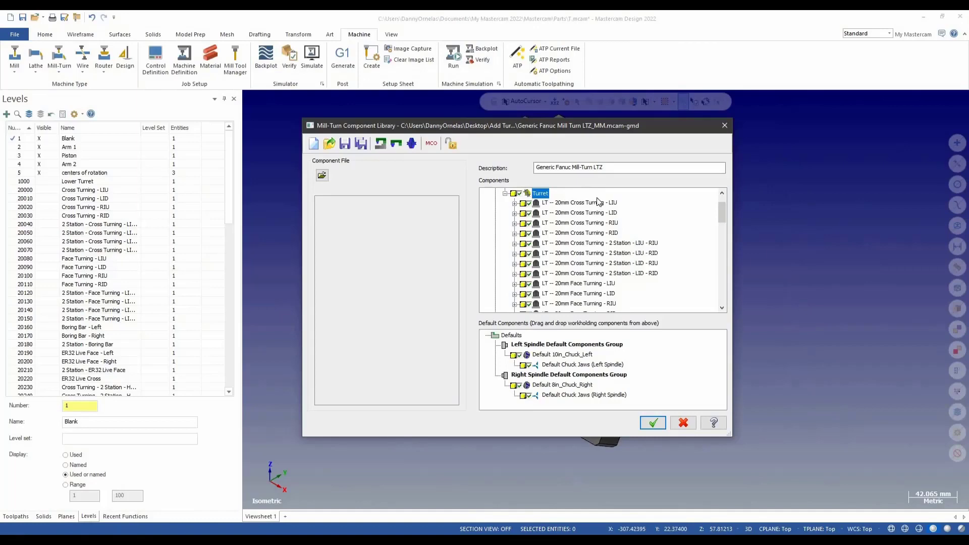
right_click(541, 193)
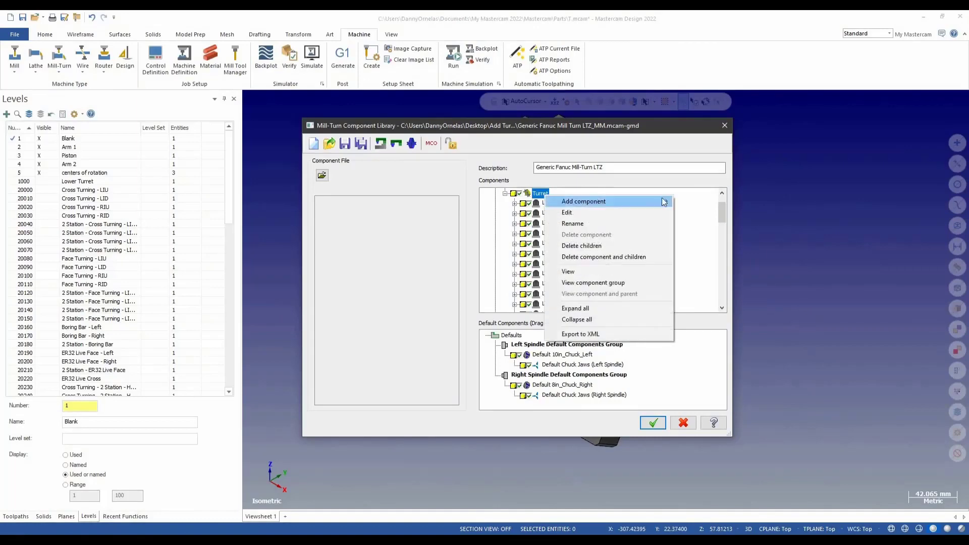
mouse_move(664, 202)
left_click(701, 213)
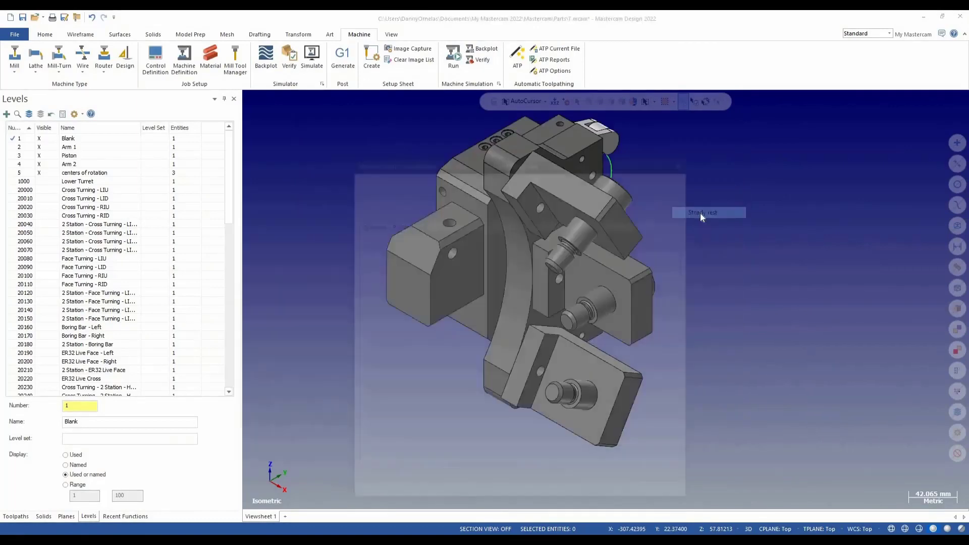
left_click(493, 273)
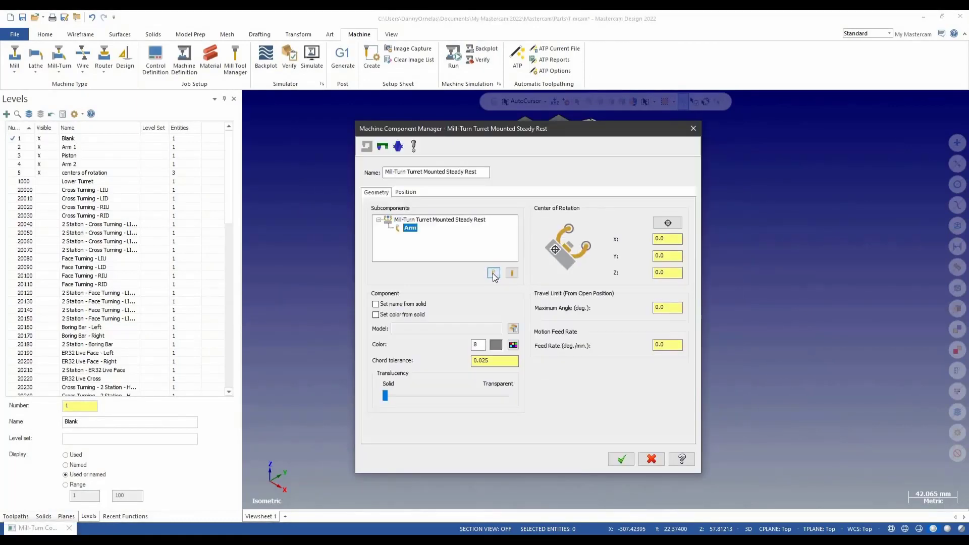
Step: Set the arm component's name and color from solid and pick the Arm 2 solid as its model
left_click(376, 304)
left_click(376, 315)
left_click(514, 329)
scroll(514, 329, "down", 4)
middle_click_drag(514, 329, 464, 328)
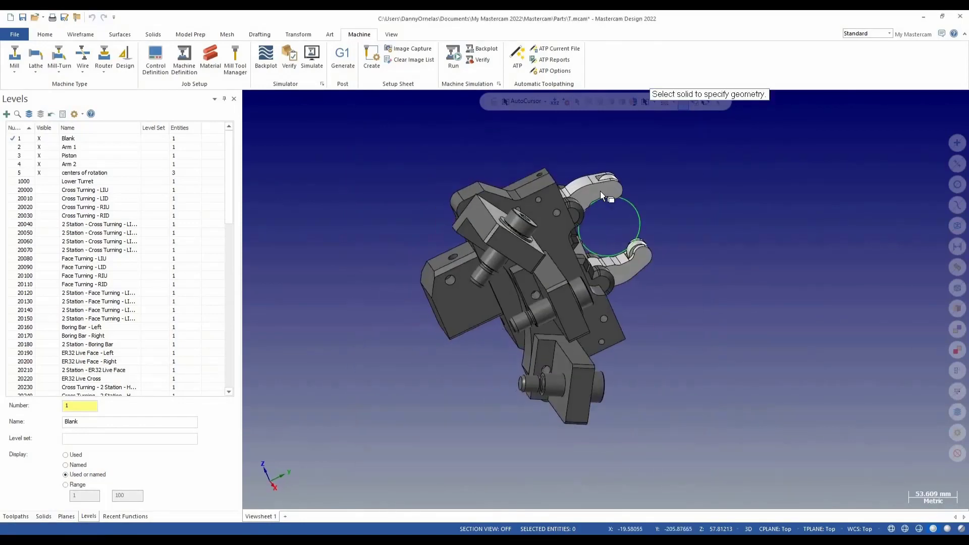
left_click(600, 190)
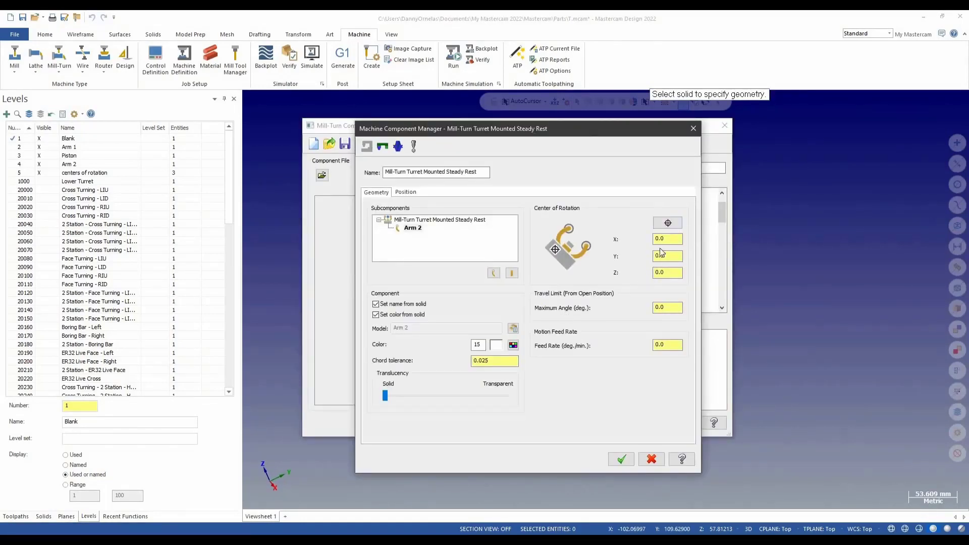
Step: Set the arm's center of rotation at its pivot hole and the maximum travel angle to 50 degrees
left_click(668, 224)
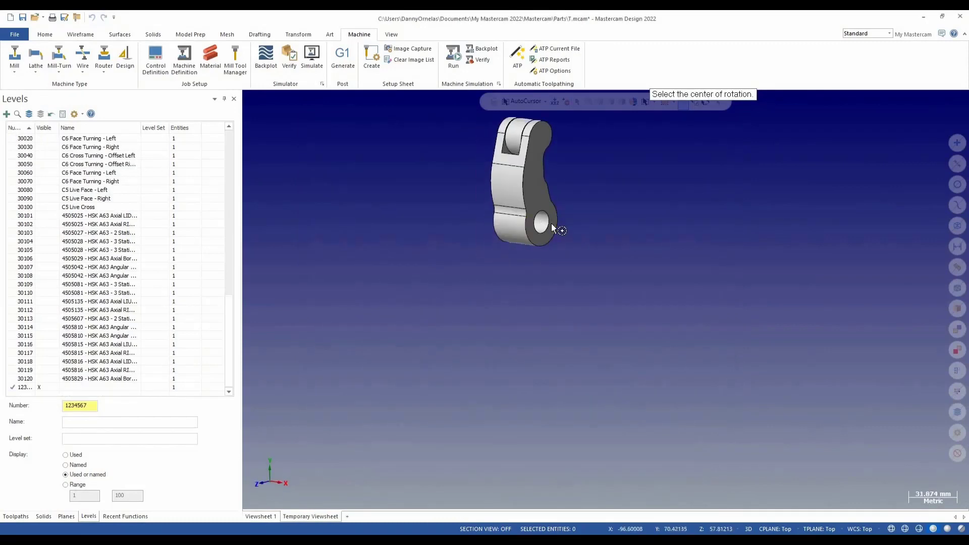
left_click(541, 222)
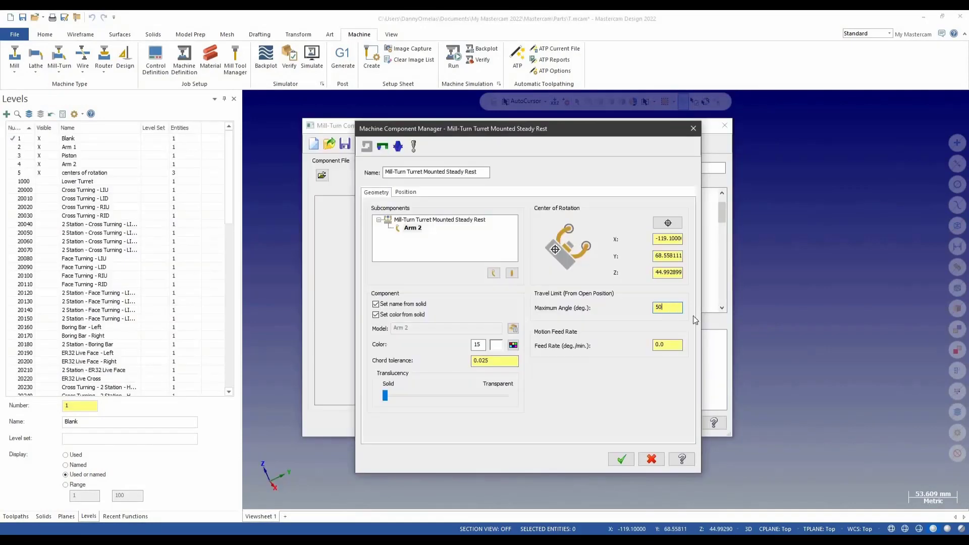
key("Tab")
Step: Add the Piston subcomponent to the steady rest and open its maximum travel distance for editing
left_click(493, 274)
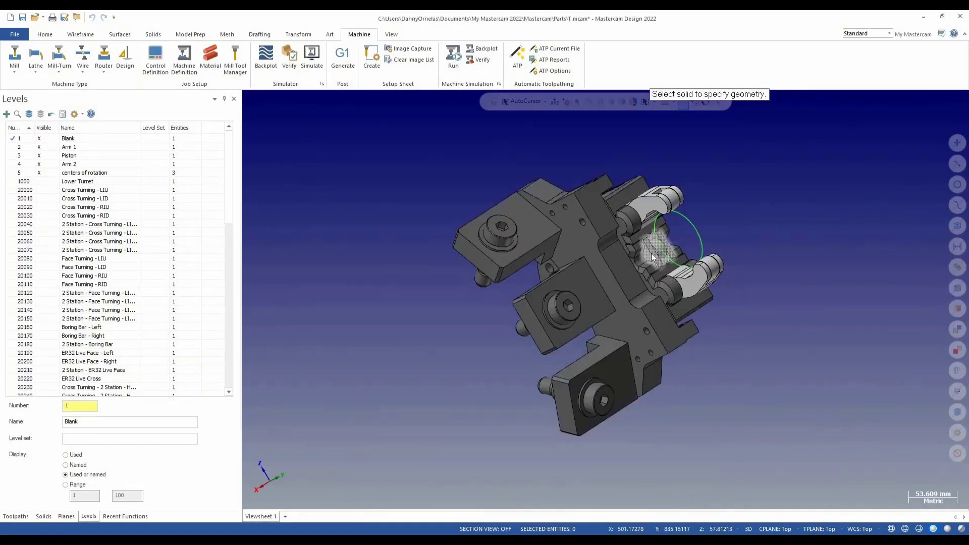
left_click(658, 241)
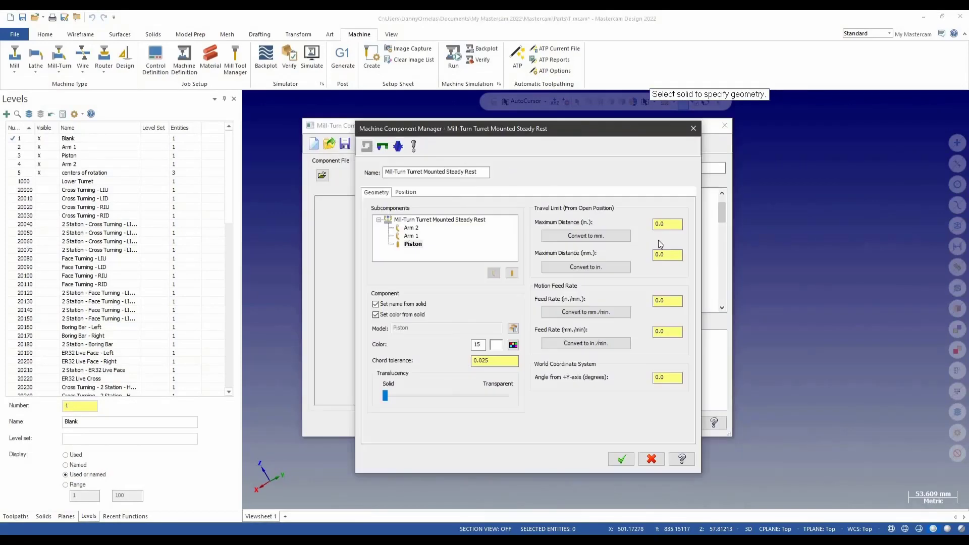
double_click(665, 225)
Step: Give the main steady rest component color from solid, pick its body solid as model, and set the programmed center point at the jaw circle's center
left_click(439, 220)
left_click(376, 315)
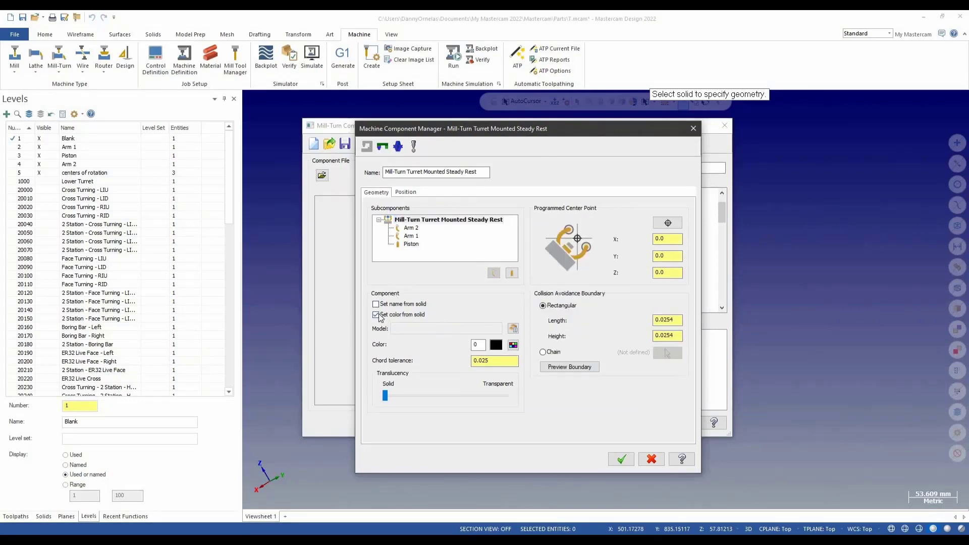
left_click(513, 328)
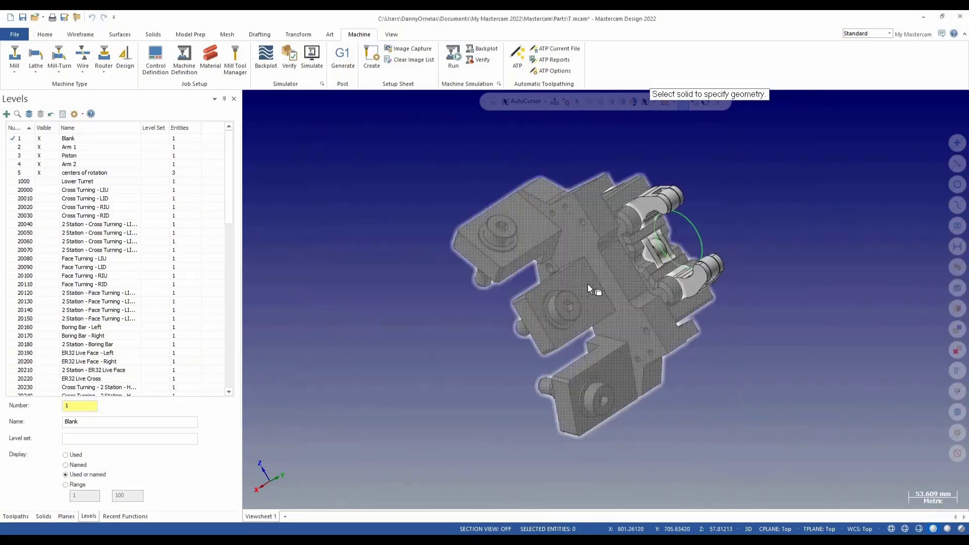
left_click(571, 305)
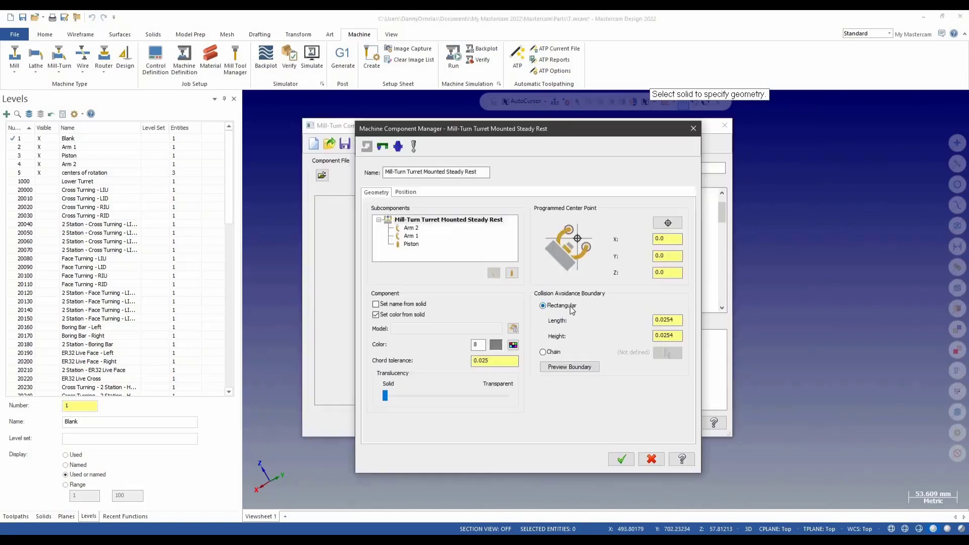
left_click(668, 223)
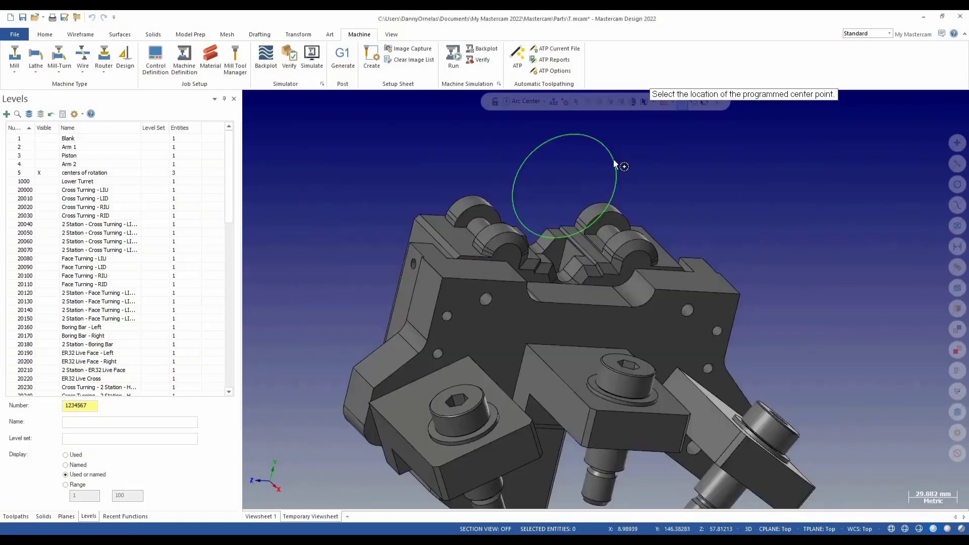
left_click(541, 141)
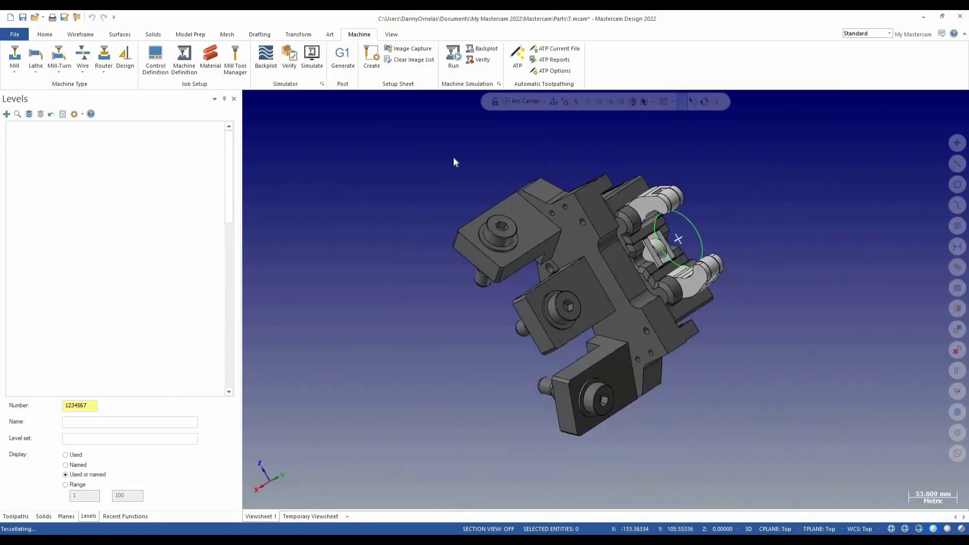
Step: Mount the steady rest at turret index position 2, then accept the component and save the machine definition changes
left_click(405, 193)
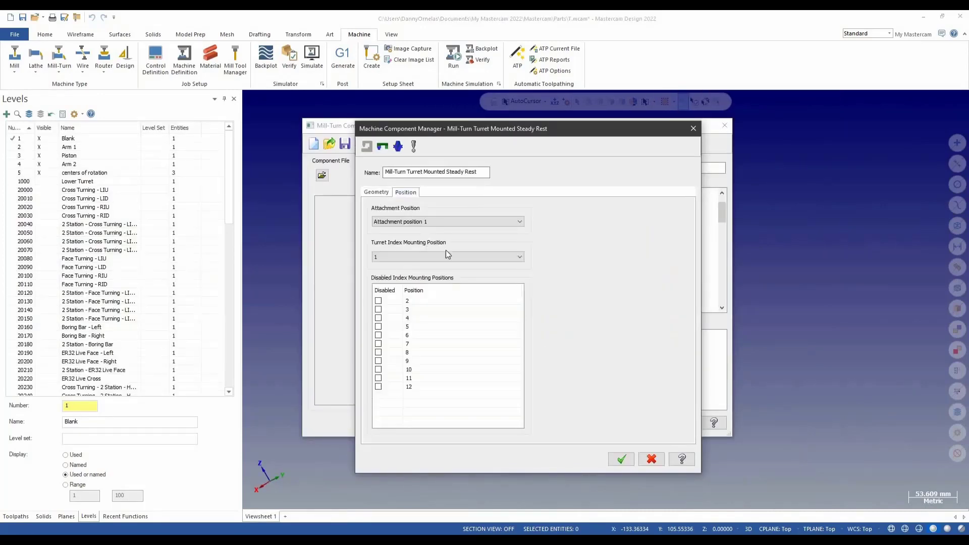
left_click(399, 257)
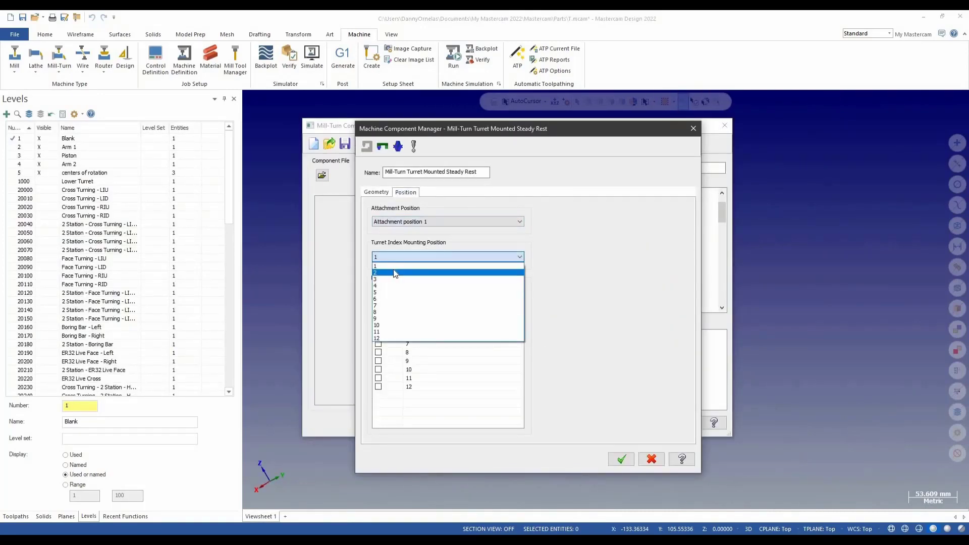
key("Return")
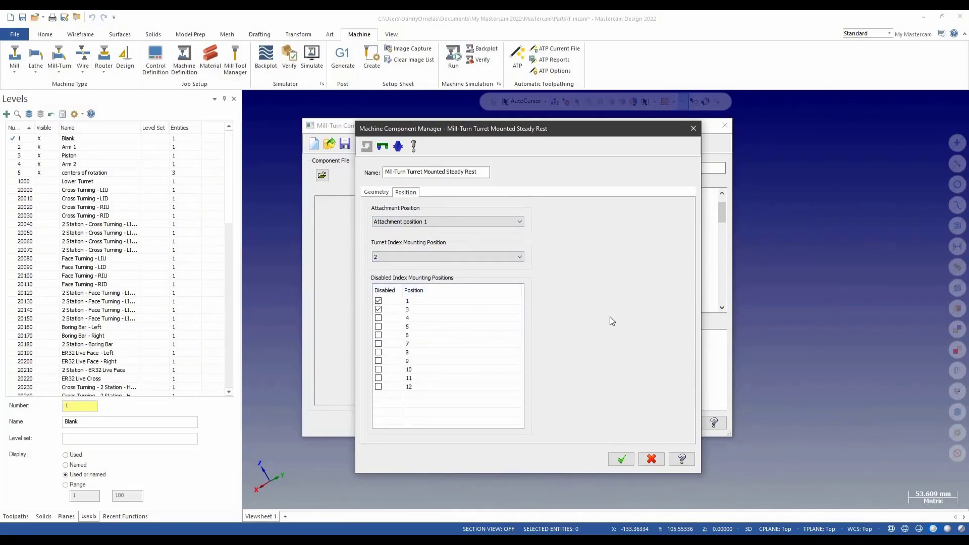
left_click(653, 423)
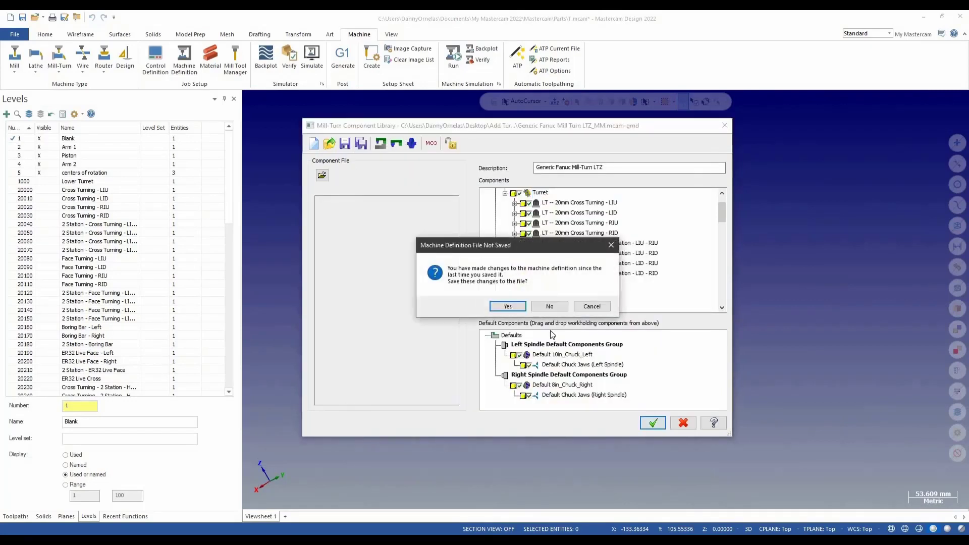
left_click(508, 306)
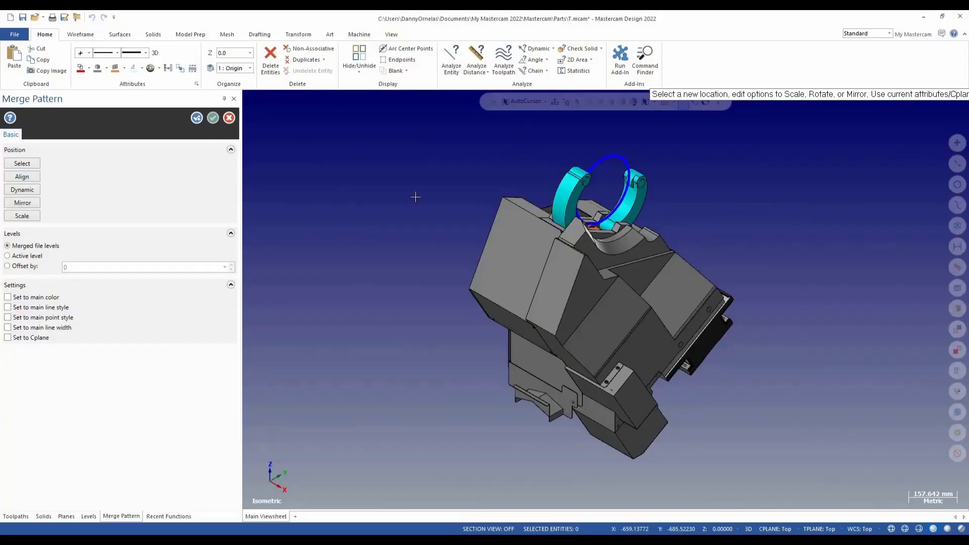
Step: Exit the merge pattern and make all levels visible to show the full machine
key("Escape")
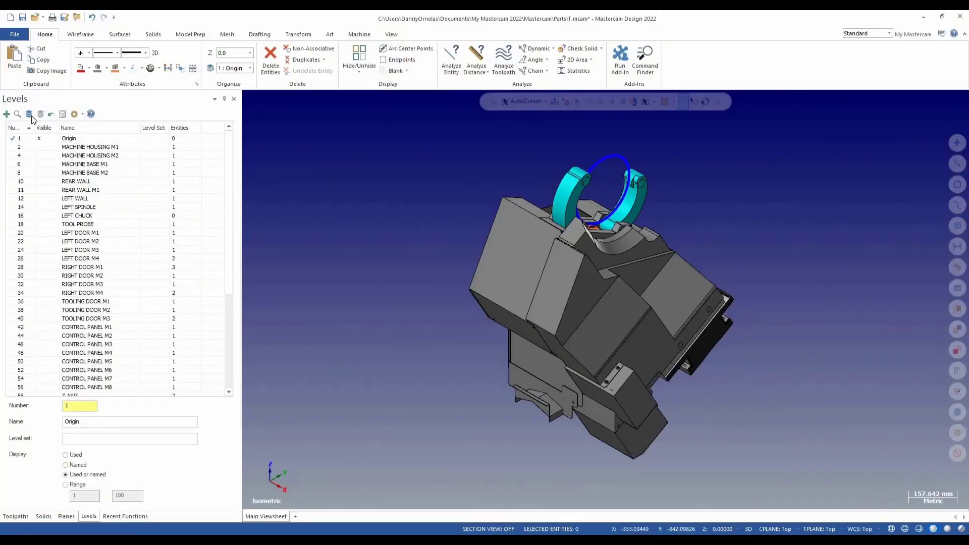
left_click(29, 115)
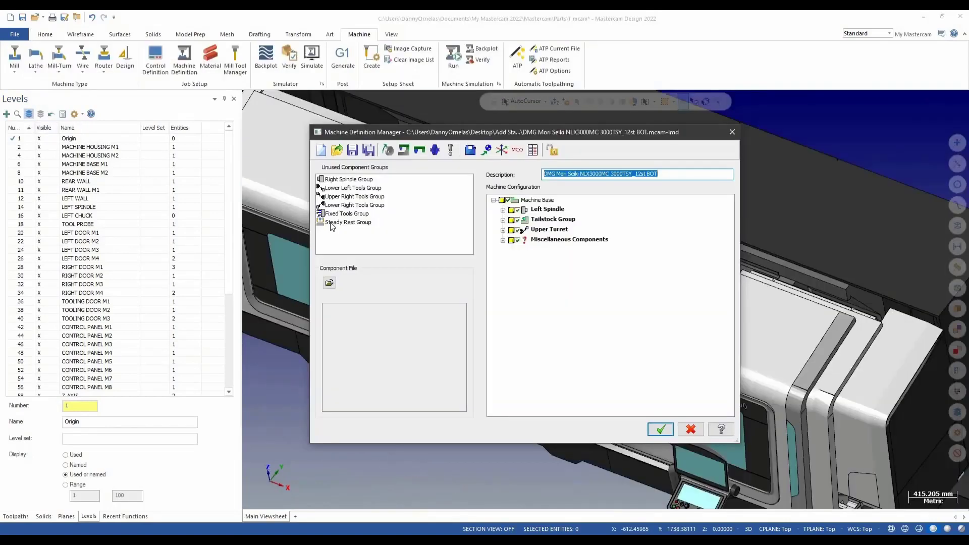
left_click_drag(332, 227, 525, 204)
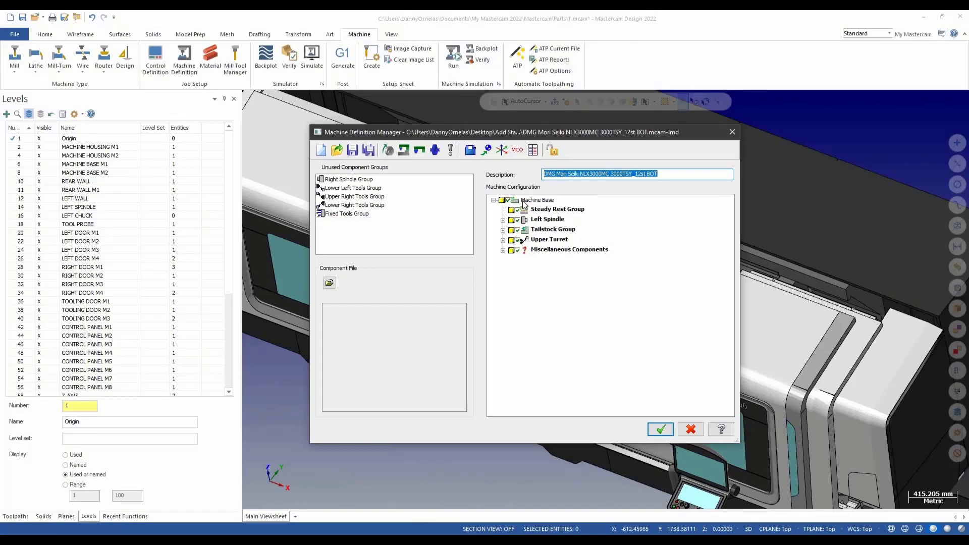
Step: Open the standalone steady rest component in the machine definition and open its data stream options on the position settings
double_click(549, 210)
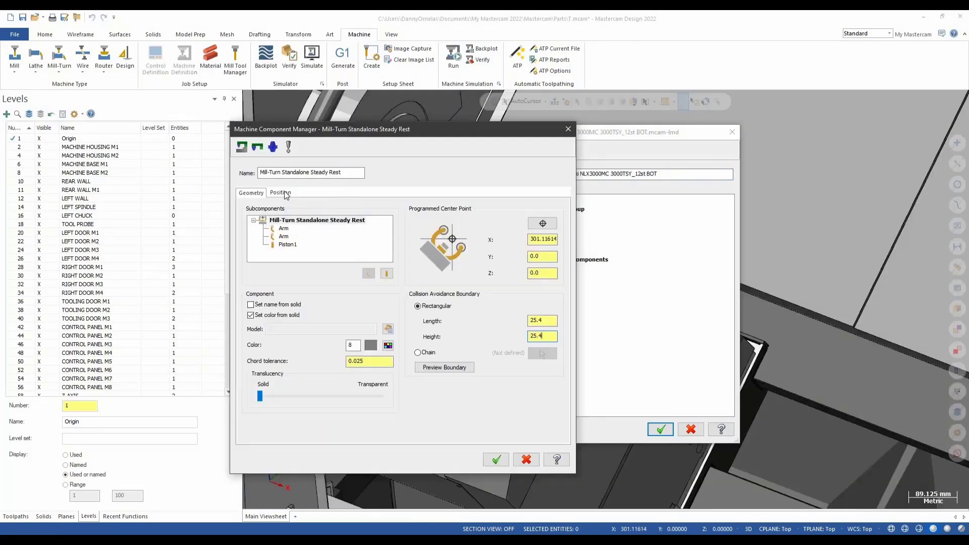
left_click(281, 192)
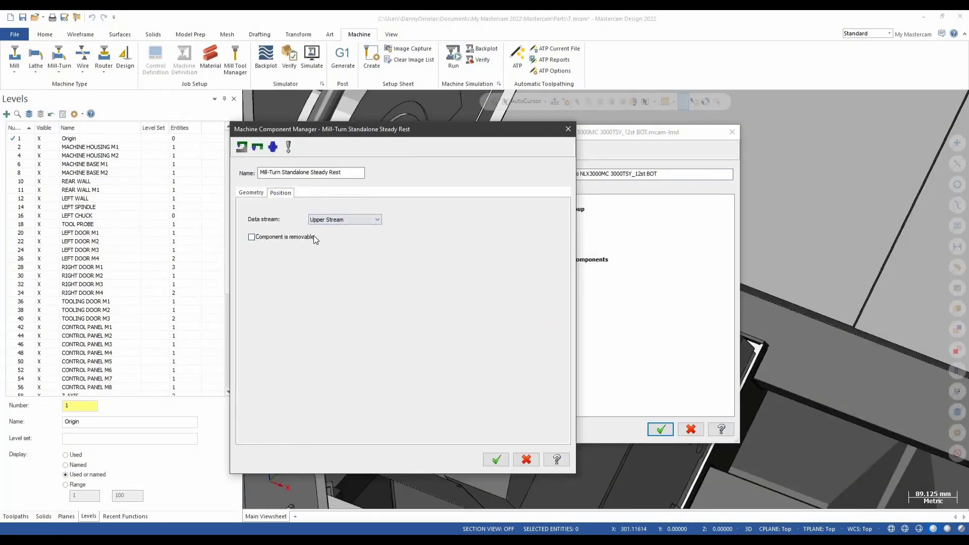
left_click(378, 220)
left_click(438, 219)
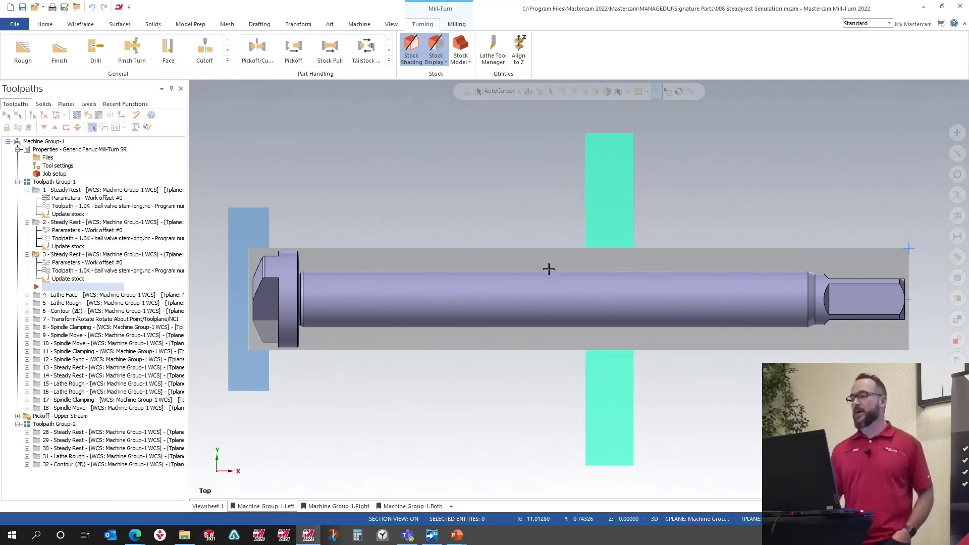
Step: Select the first toolpath group and process the operations into a synchronized file for the Sync Manager
left_click(54, 183)
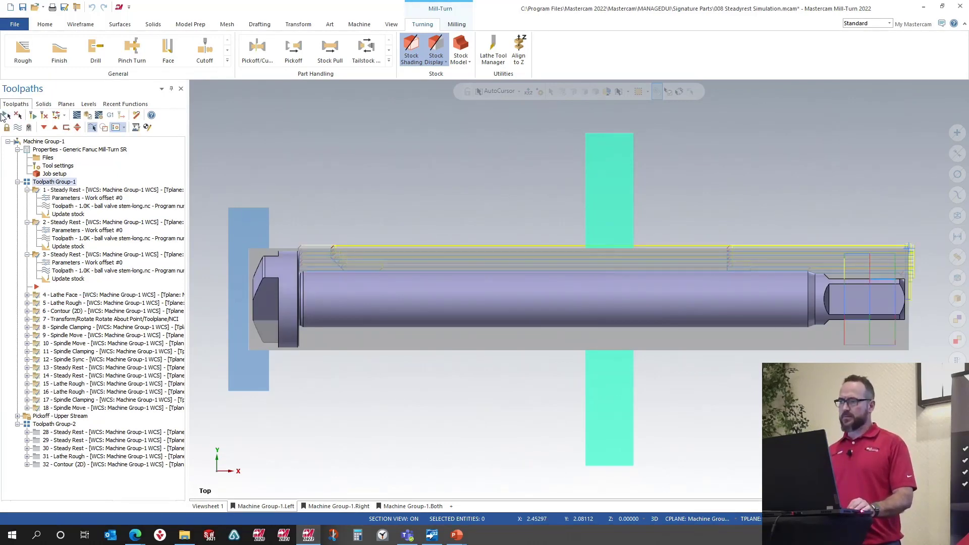
left_click(108, 115)
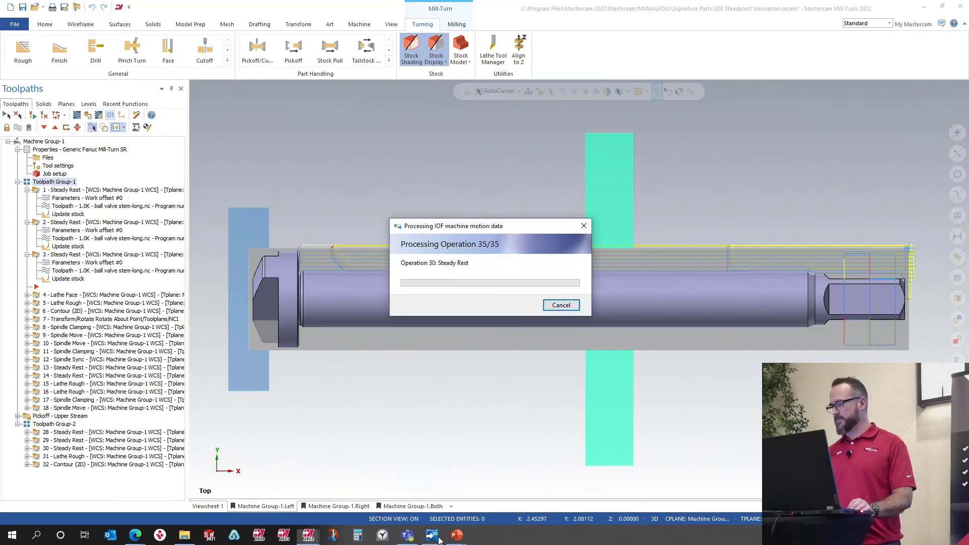
left_click(432, 452)
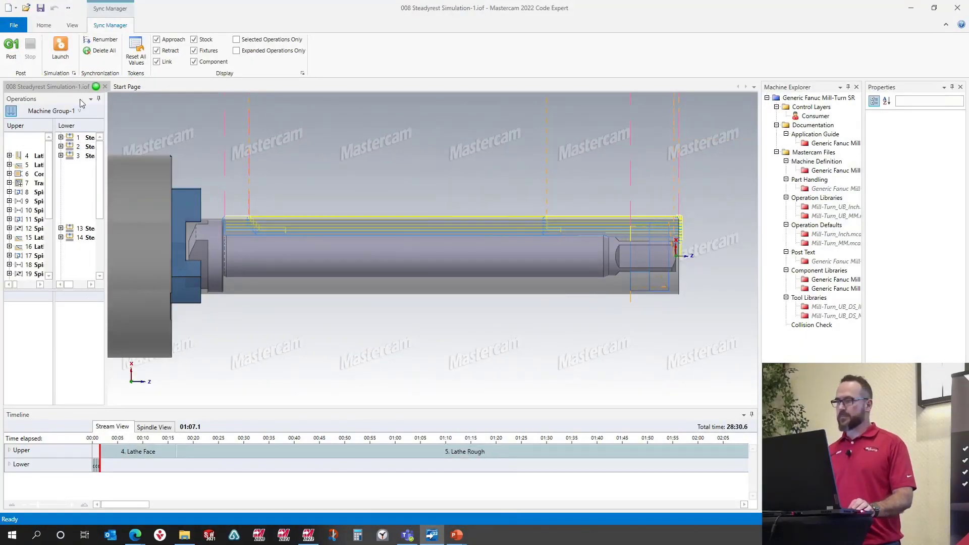
Step: Launch the synchronized operations in the simulator and start playing the simulation
left_click(61, 46)
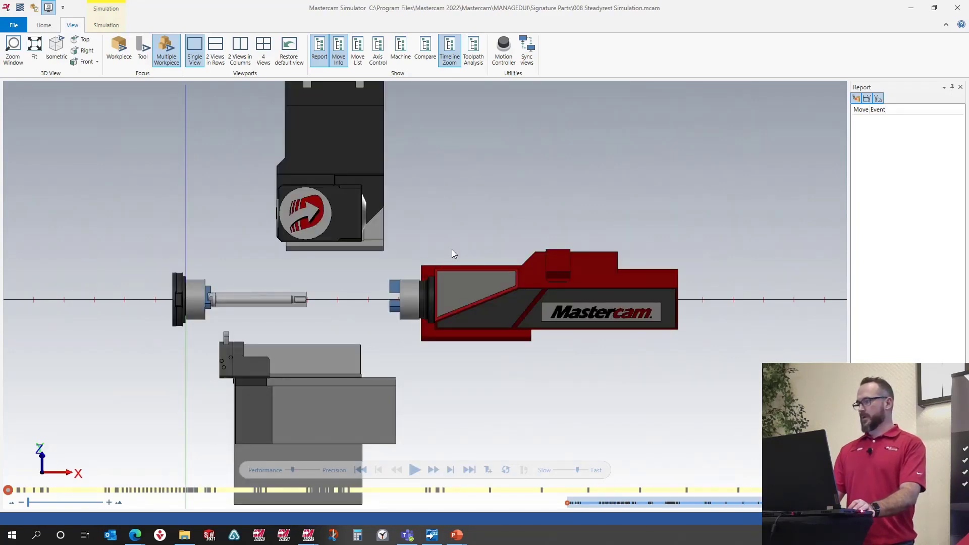
left_click(103, 26)
left_click(44, 25)
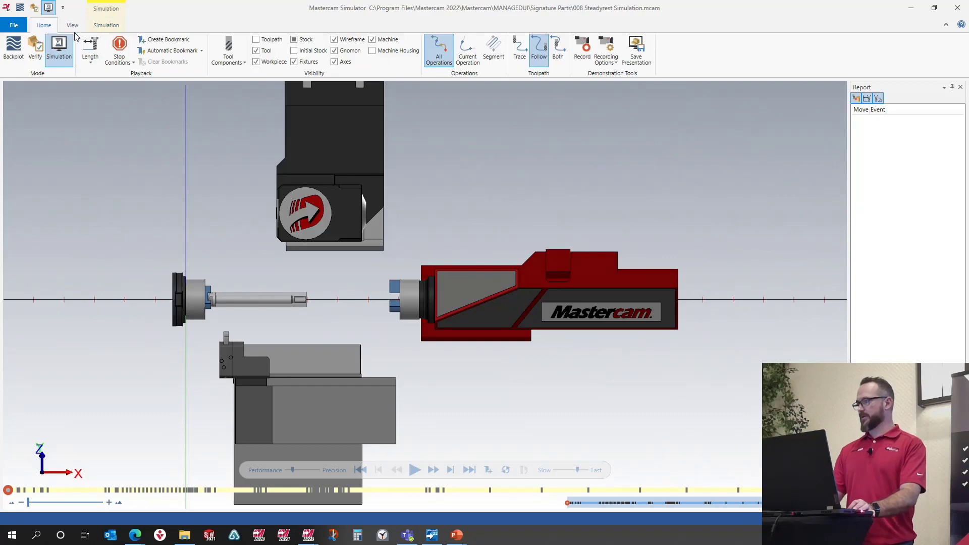
scroll(425, 182, "down", 4)
left_click(415, 470)
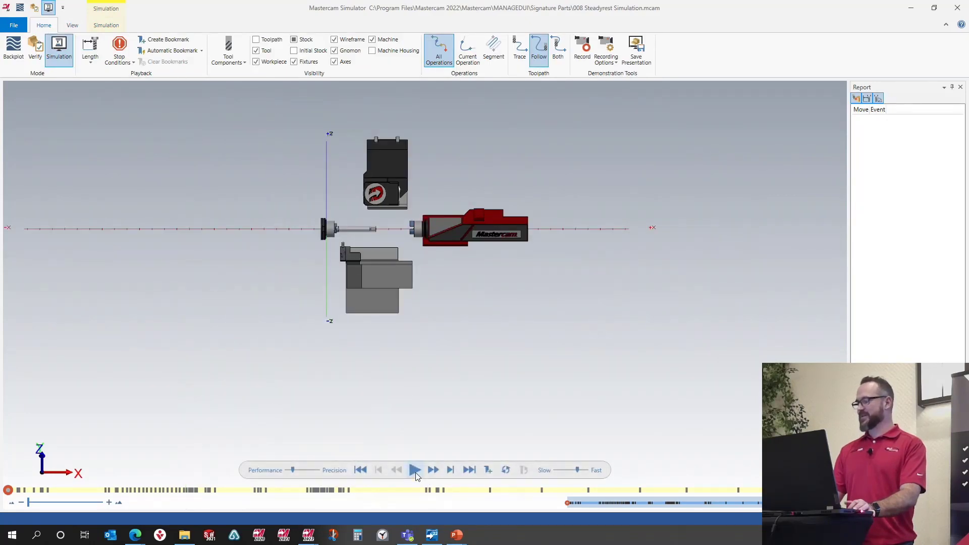